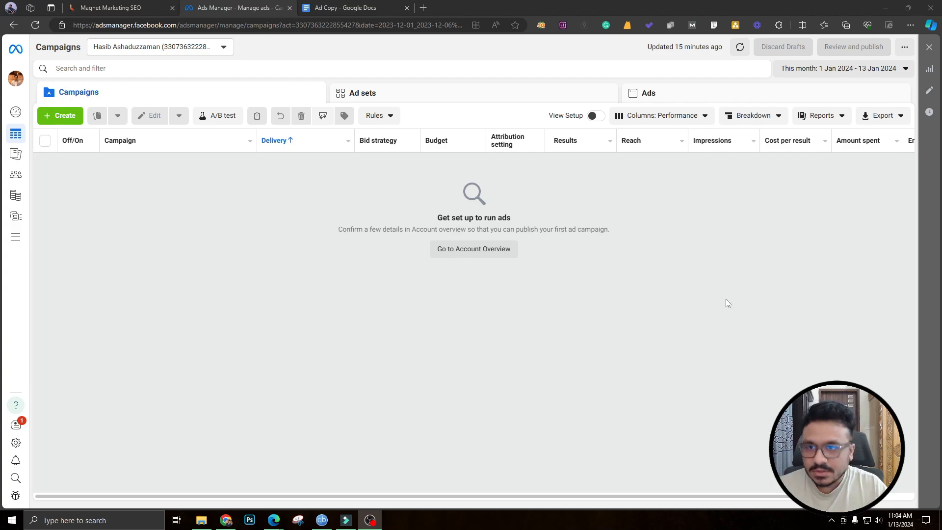
Switch to the Ad Copy document in Google Docs and examine the list of ad creatives that work
click(351, 6)
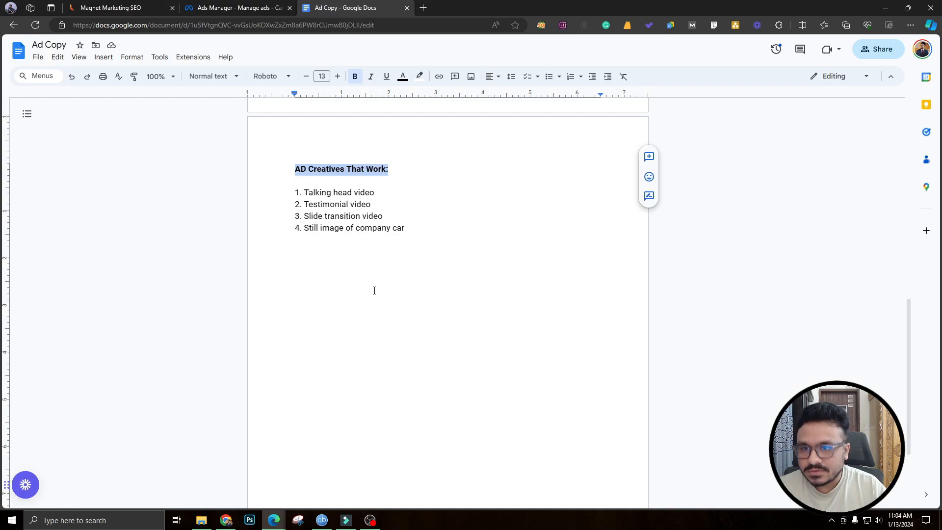
click(375, 271)
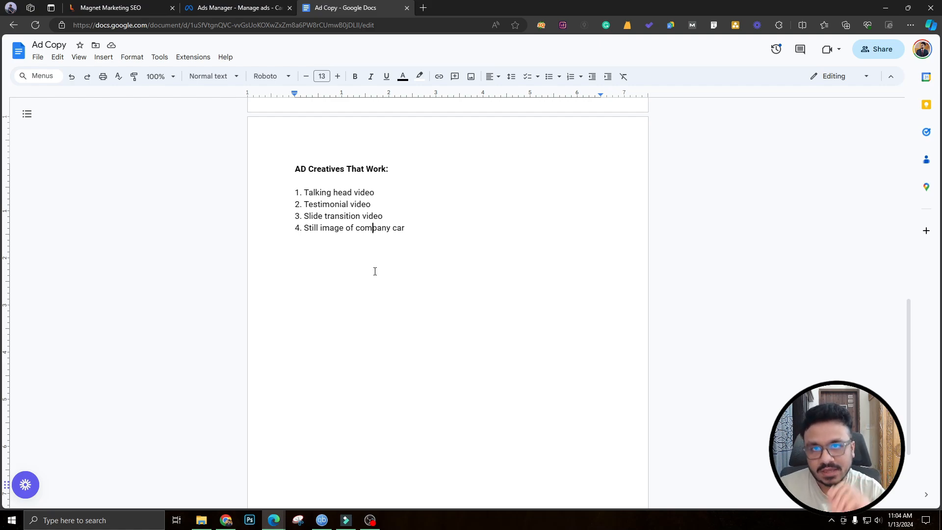
drag(412, 223, 284, 183)
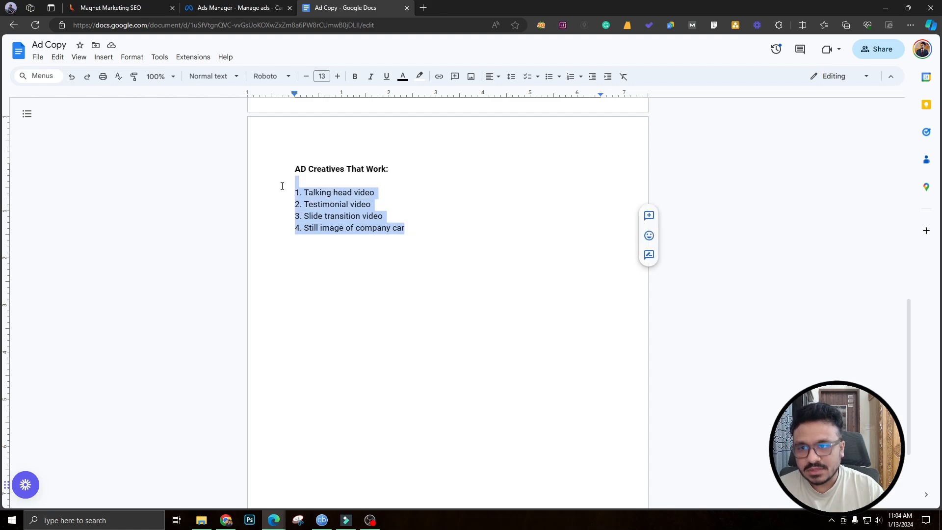
click(304, 192)
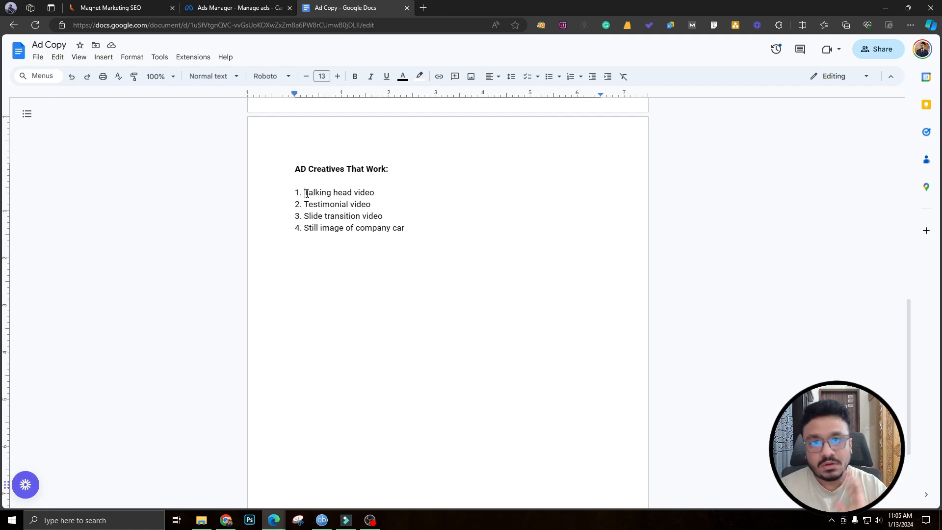
double_click(315, 206)
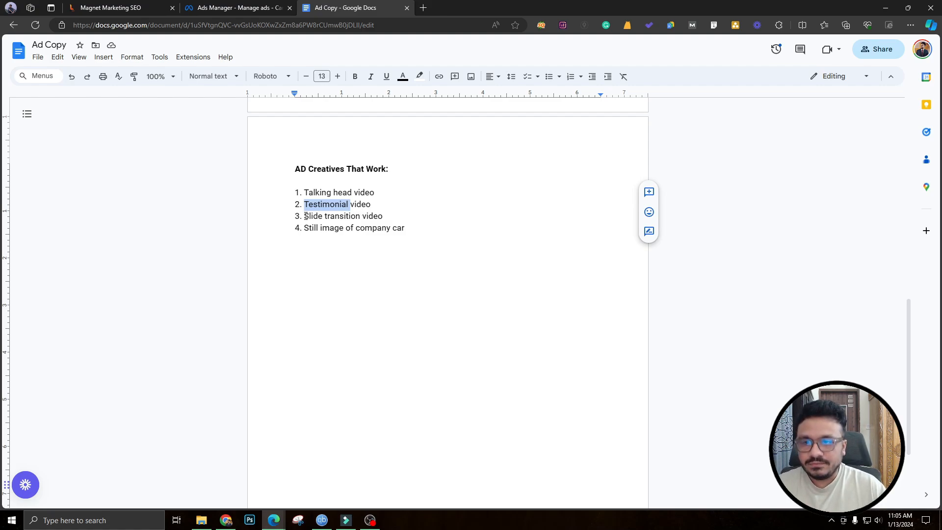
drag(305, 216, 397, 215)
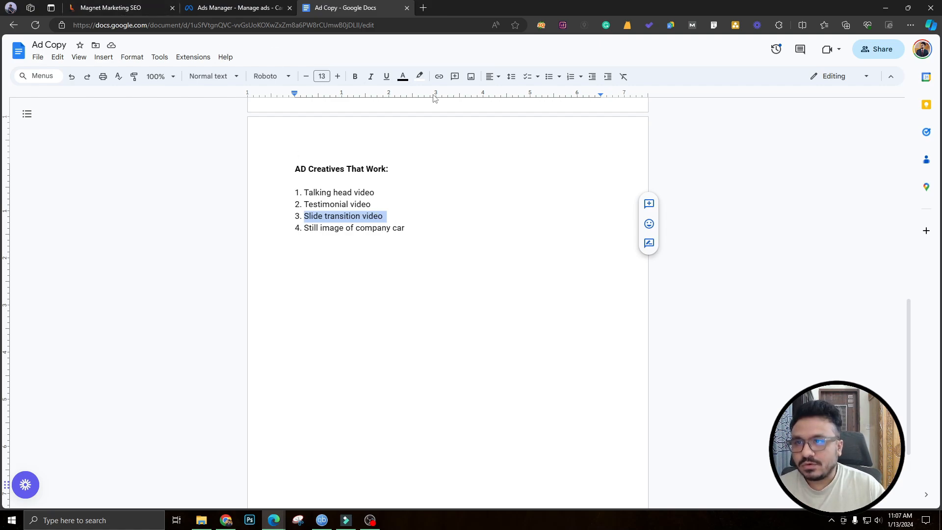
Switch to Ads Manager and create an auction campaign with the Leads objective, using the manual leads campaign setup
click(239, 8)
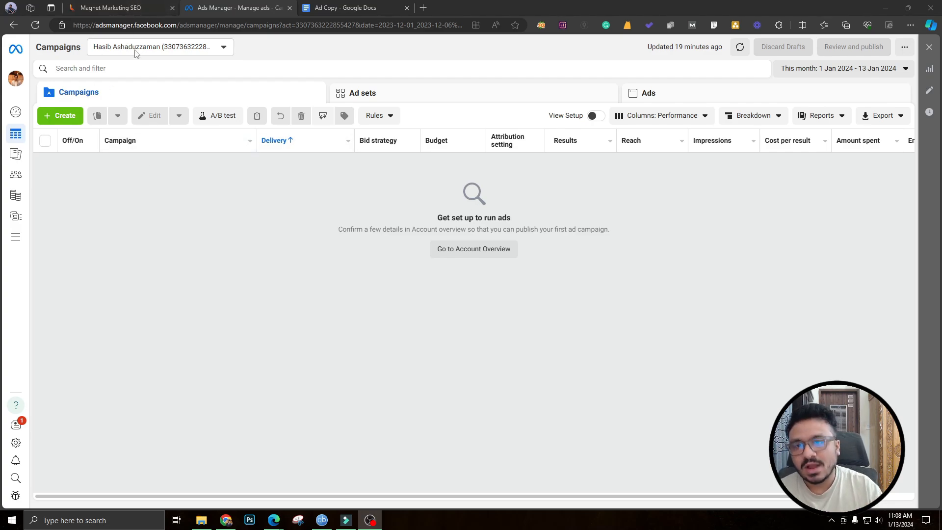
click(70, 119)
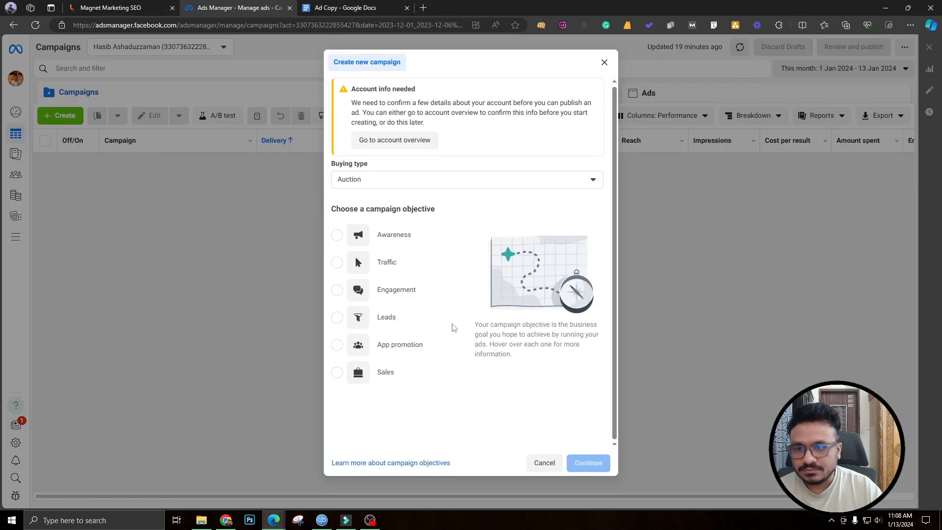
click(336, 318)
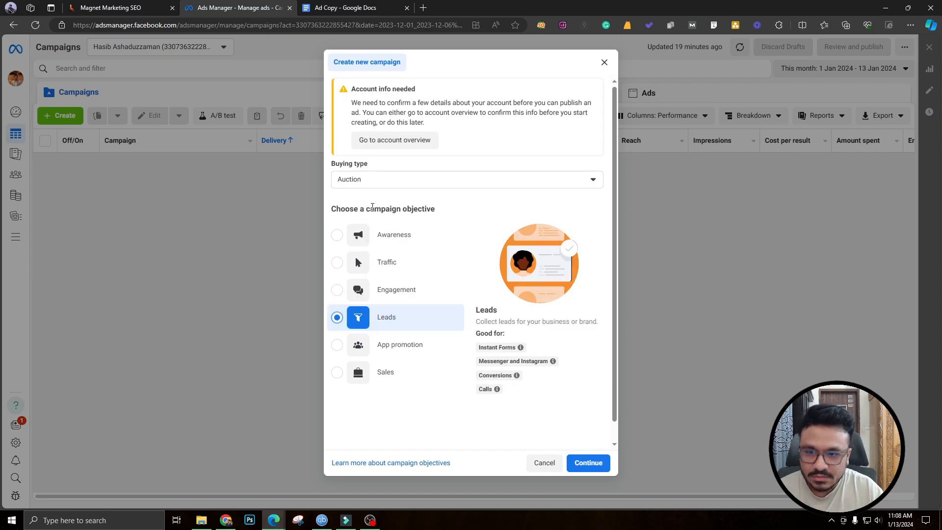
click(588, 463)
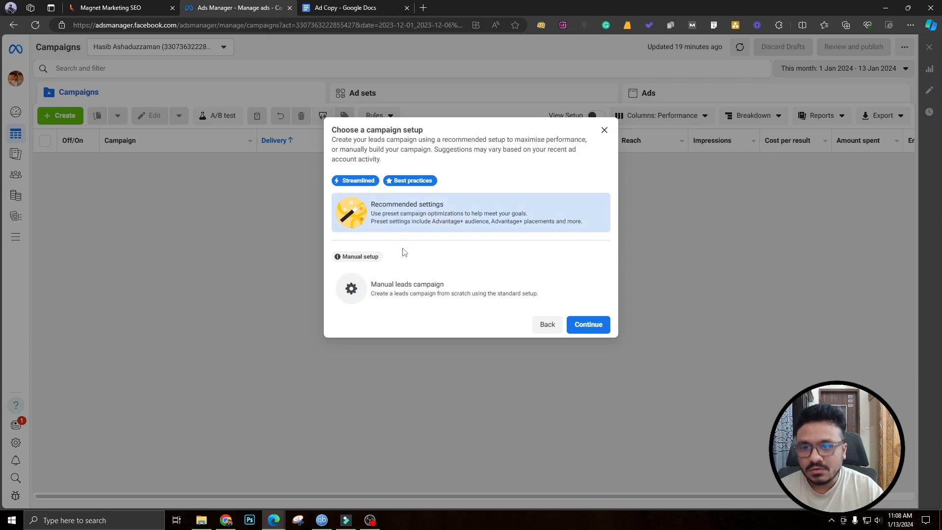
click(411, 293)
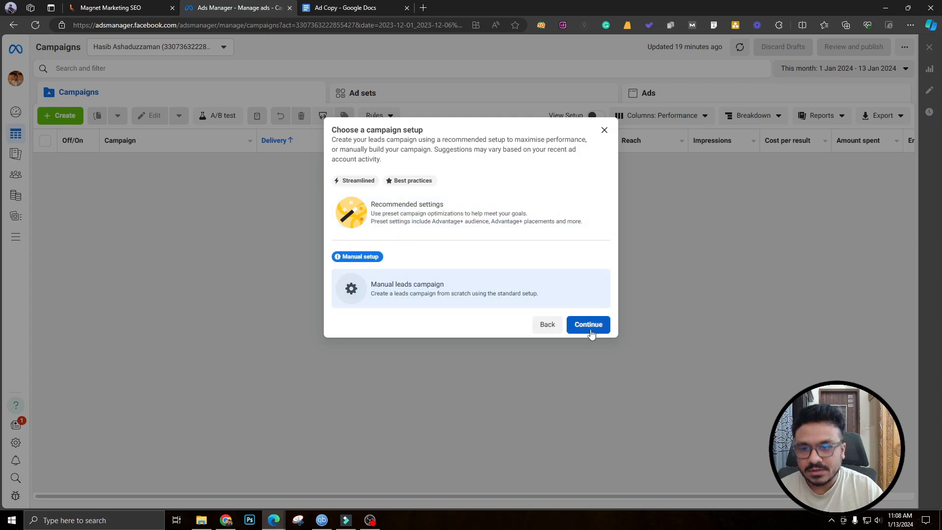
click(589, 325)
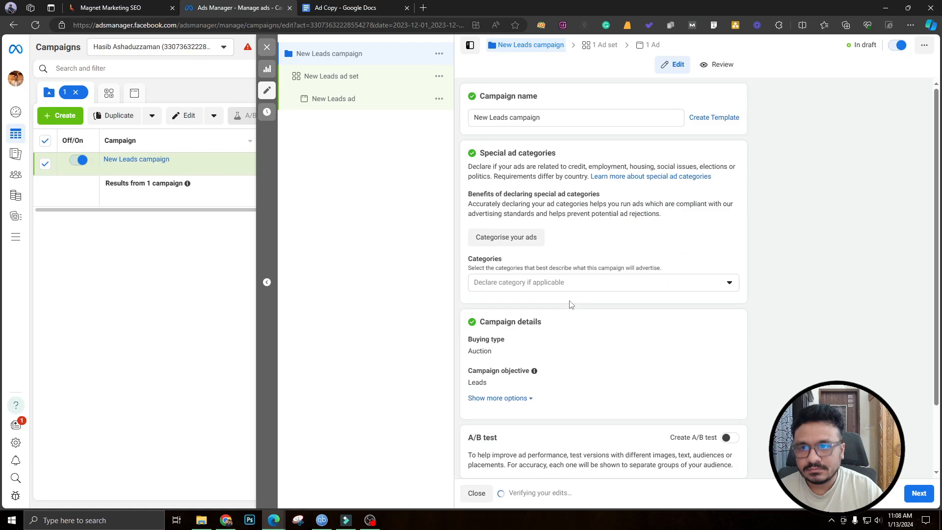
Rename the campaign as "JUNK REM || 2024"
drag(555, 120, 471, 125)
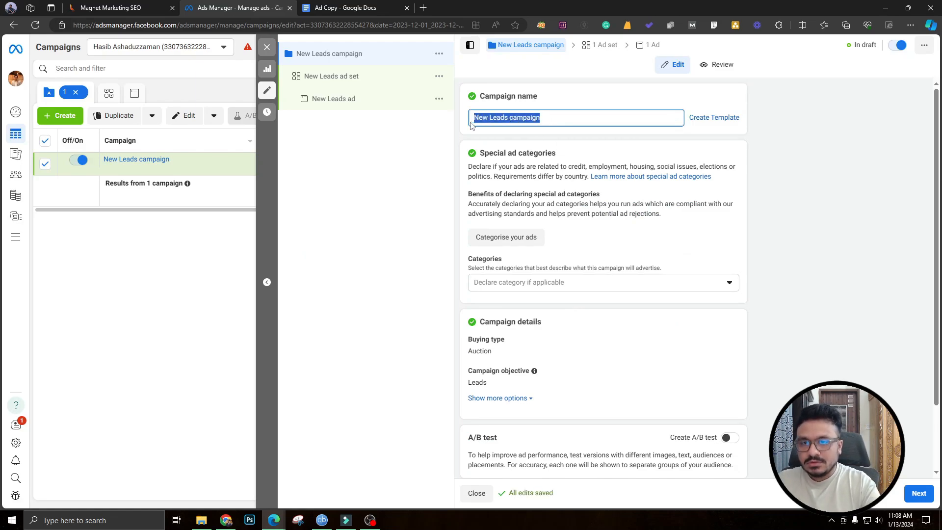
text(JUNK )
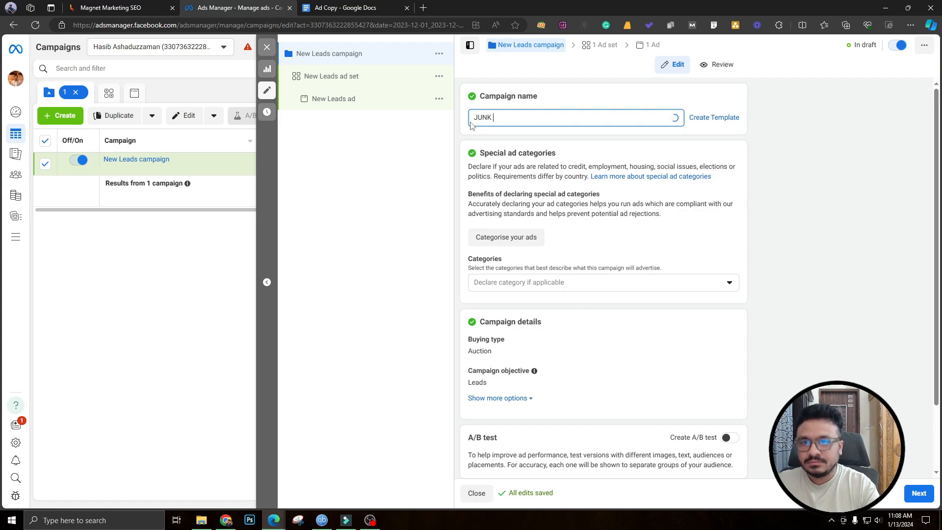
text(REM |)
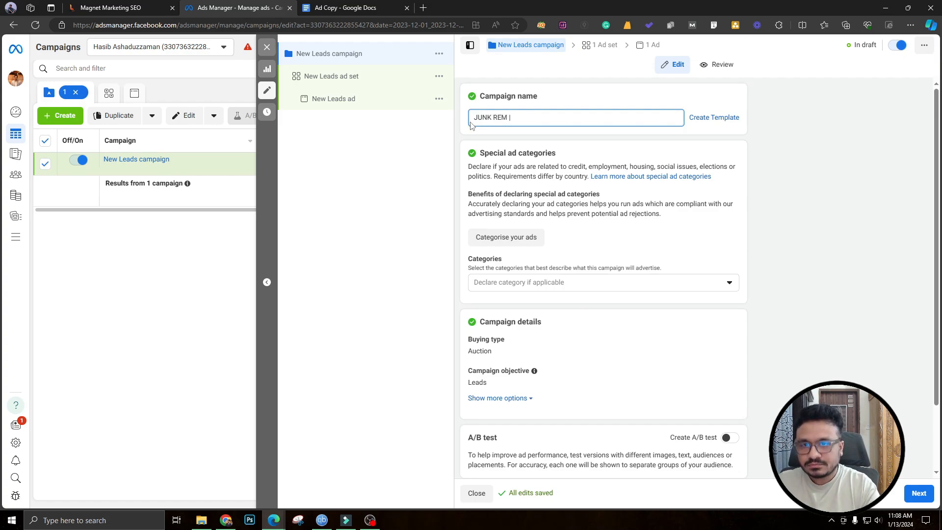
text(| 20)
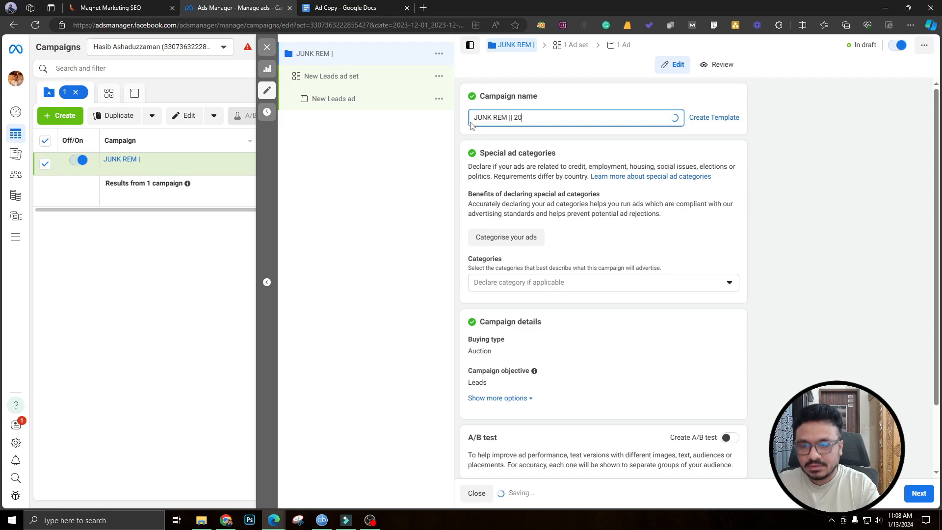
text(24)
click(498, 136)
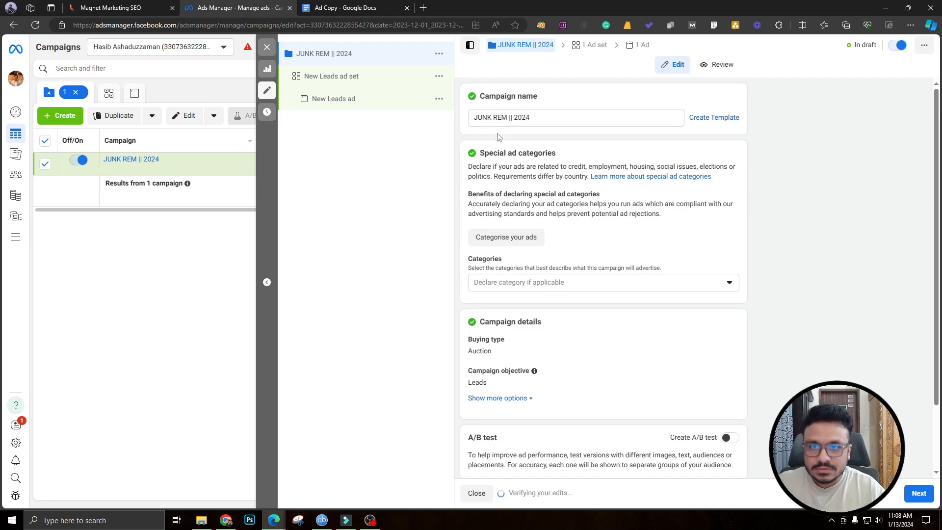
Turn on the Advantage campaign budget and dismiss the budget scheduling suggestion
scroll(500, 231, down, 1)
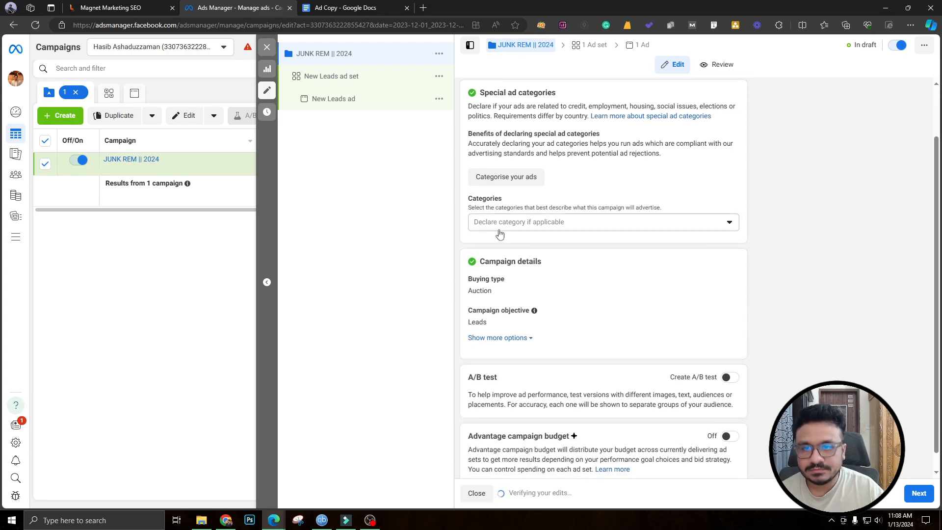
scroll(497, 230, down, 1)
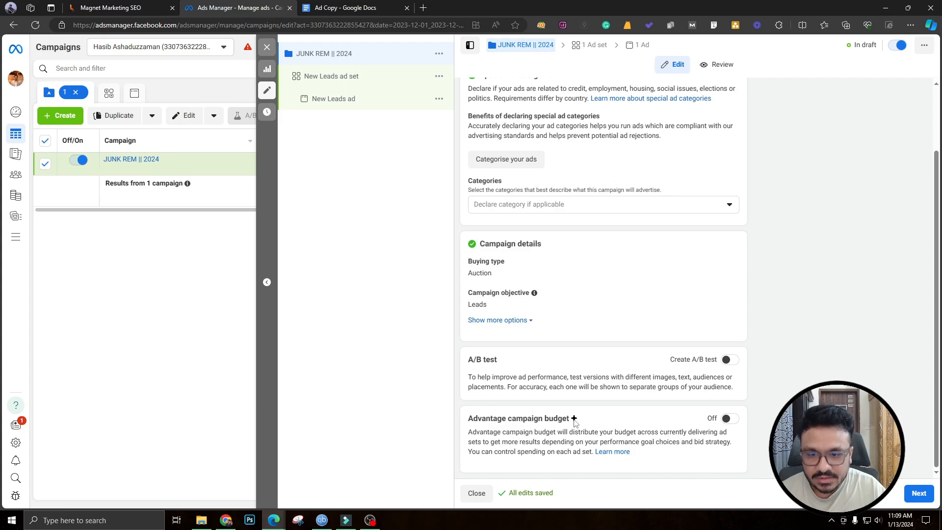
click(731, 419)
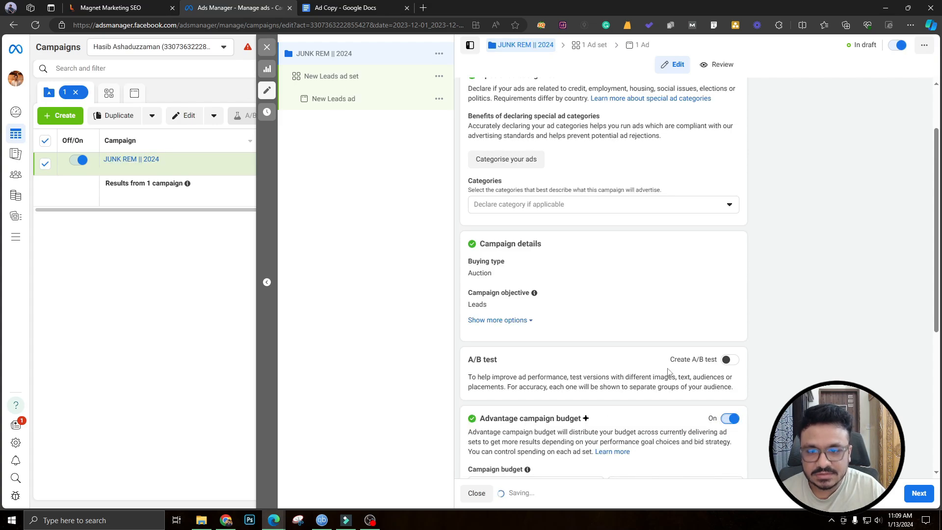
scroll(670, 372, down, 5)
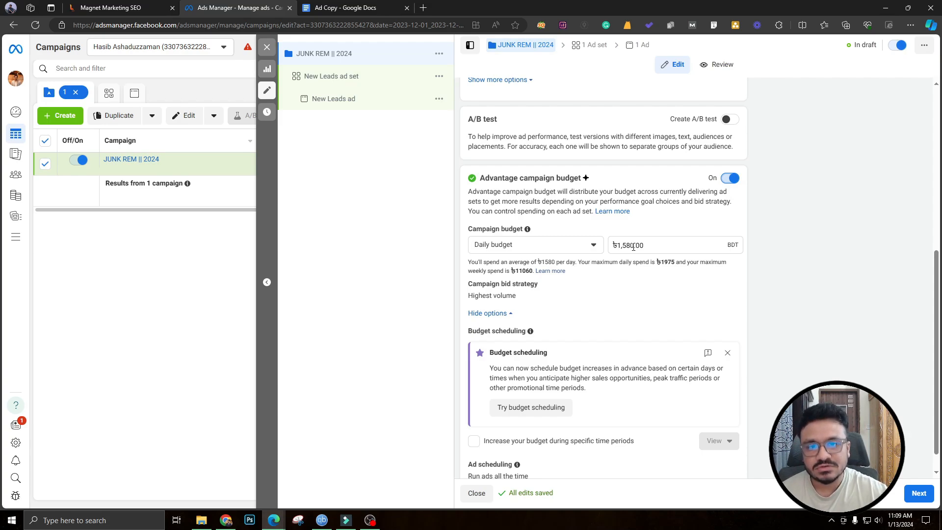
click(626, 252)
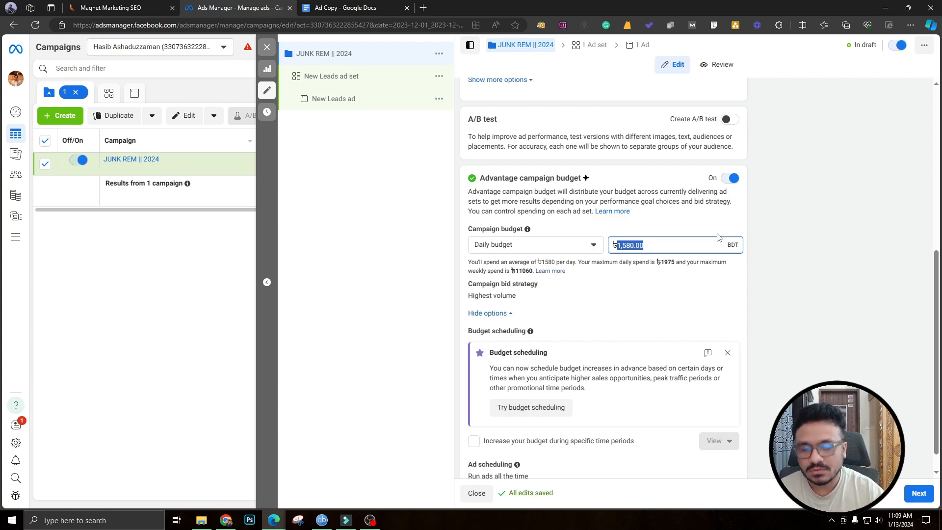
click(728, 355)
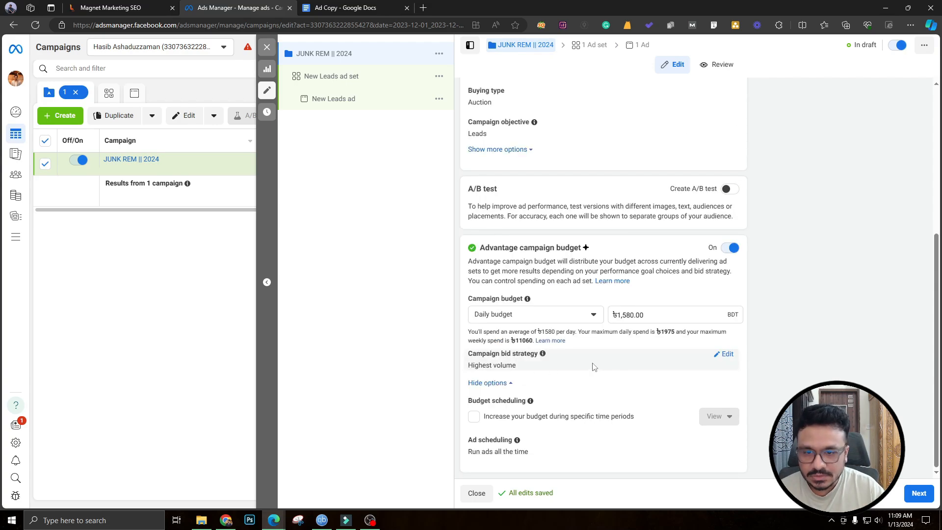
Examine the campaign bid strategy options and review the campaign's category, budget and ad scheduling settings
click(728, 355)
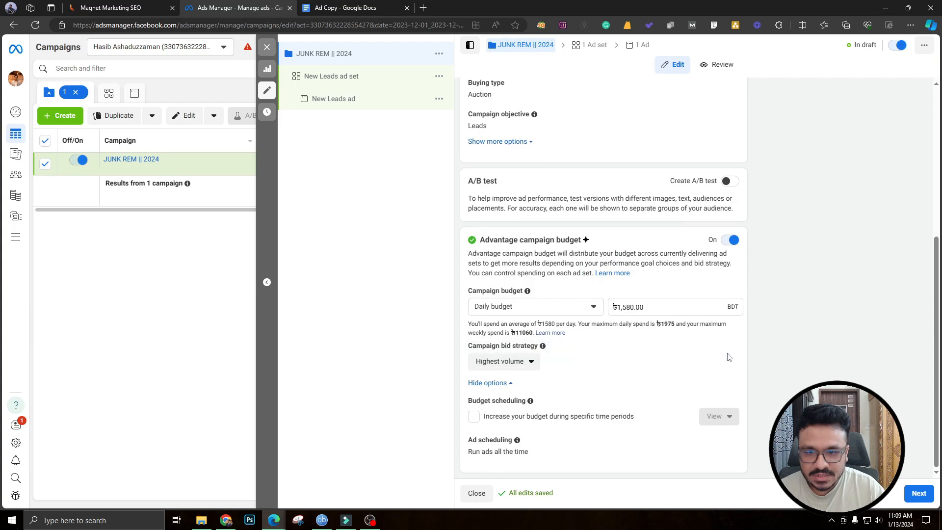
click(534, 361)
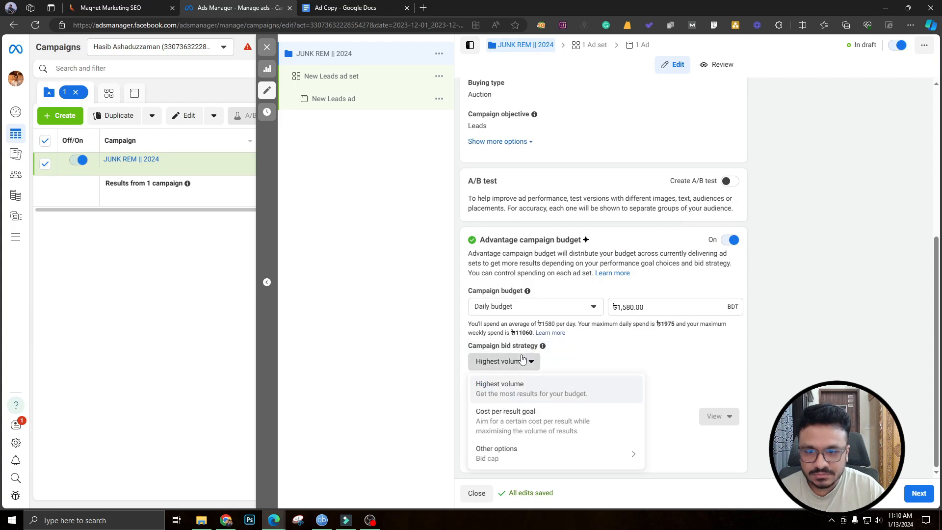
click(704, 405)
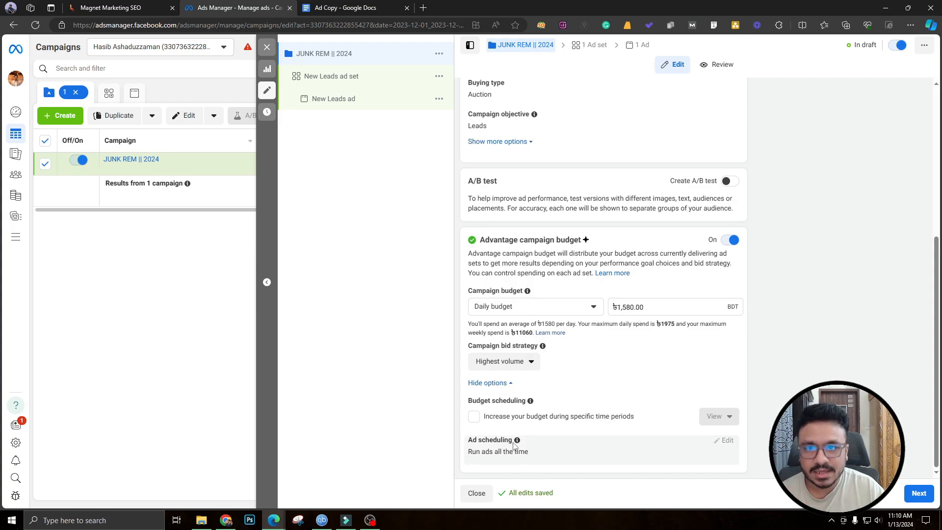
scroll(513, 445, up, 3)
scroll(551, 350, down, 3)
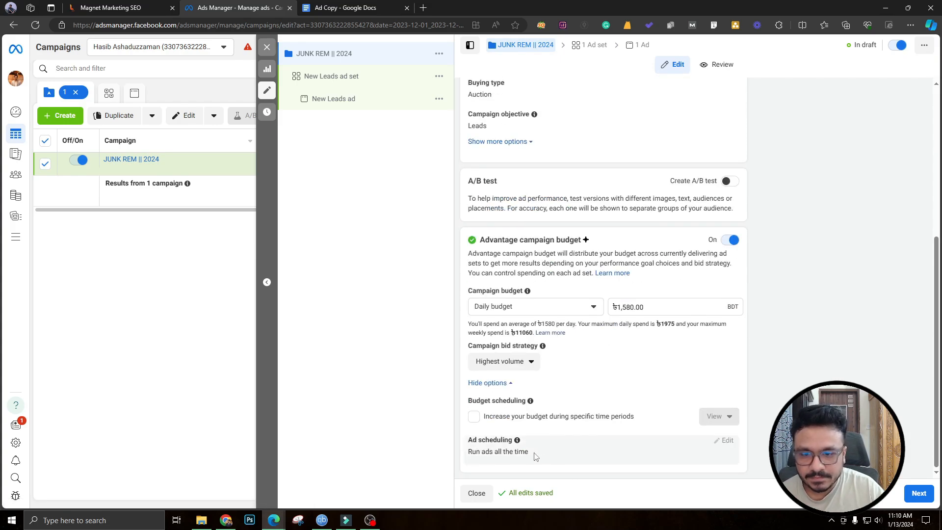
scroll(616, 422, up, 3)
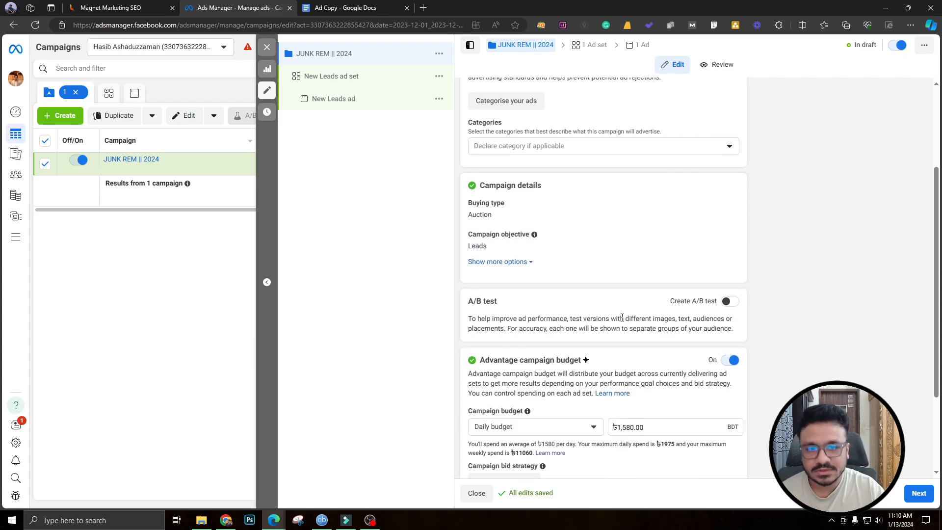
scroll(579, 287, up, 3)
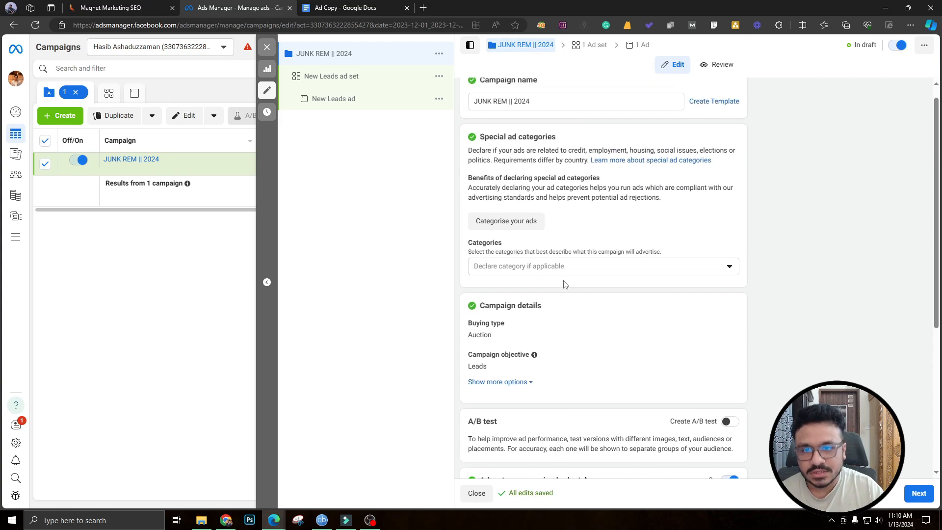
scroll(524, 236, down, 5)
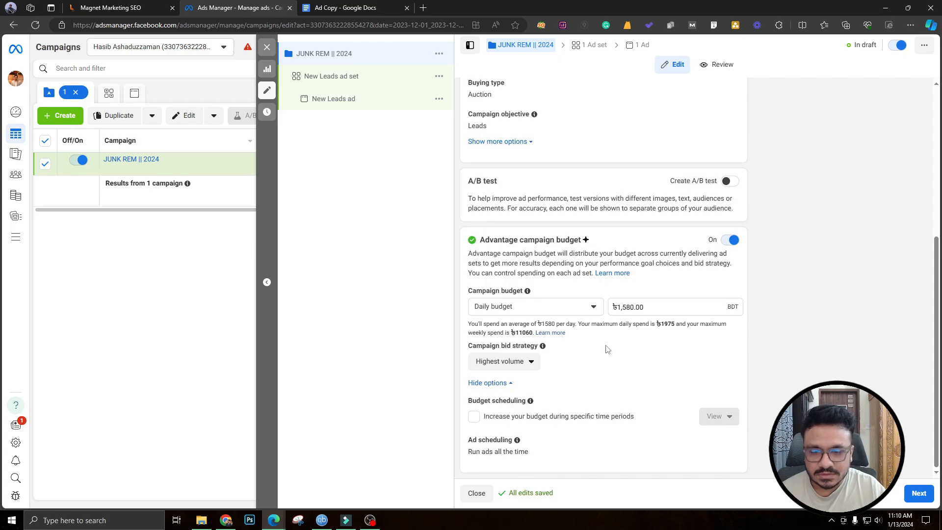
scroll(608, 349, up, 3)
scroll(623, 368, down, 3)
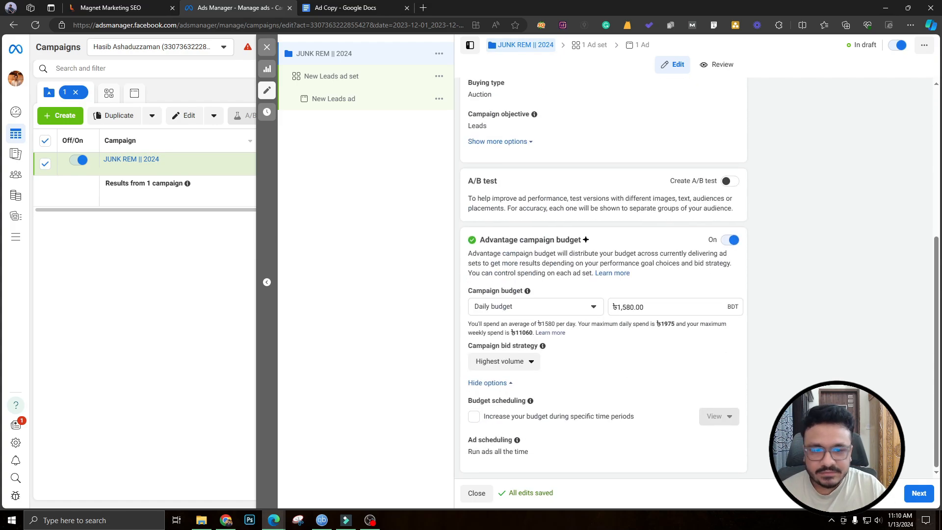
Continue to the ad set level and rename the ad set as "AD Set | Broad"
click(919, 493)
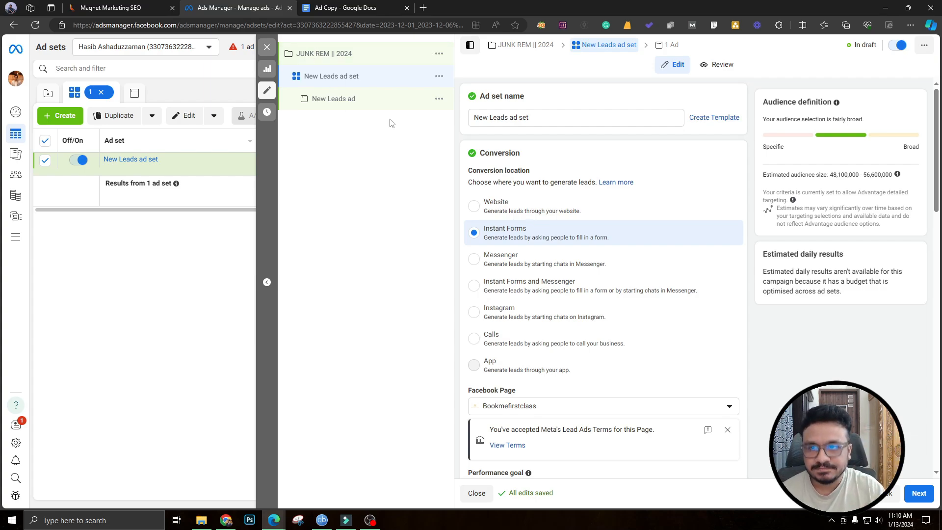
drag(532, 118, 473, 114)
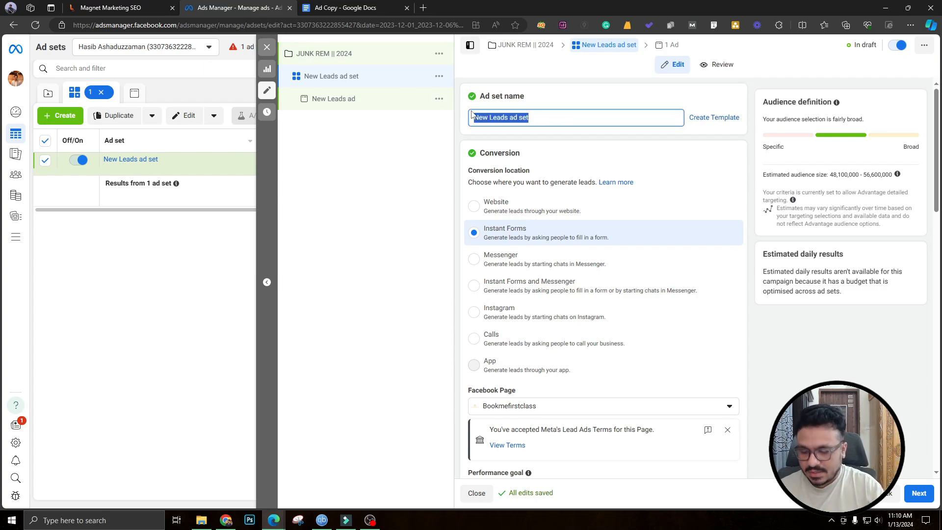
text(AD Set )
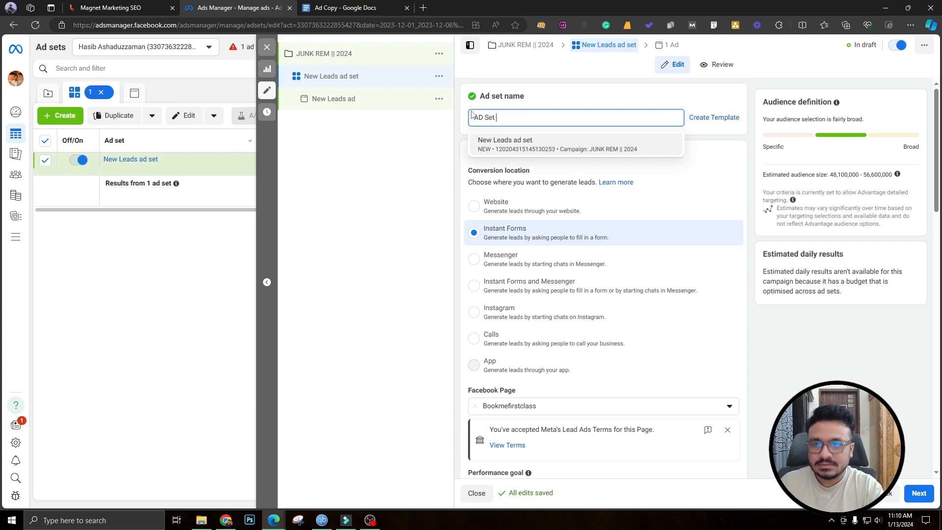
text(| Inc)
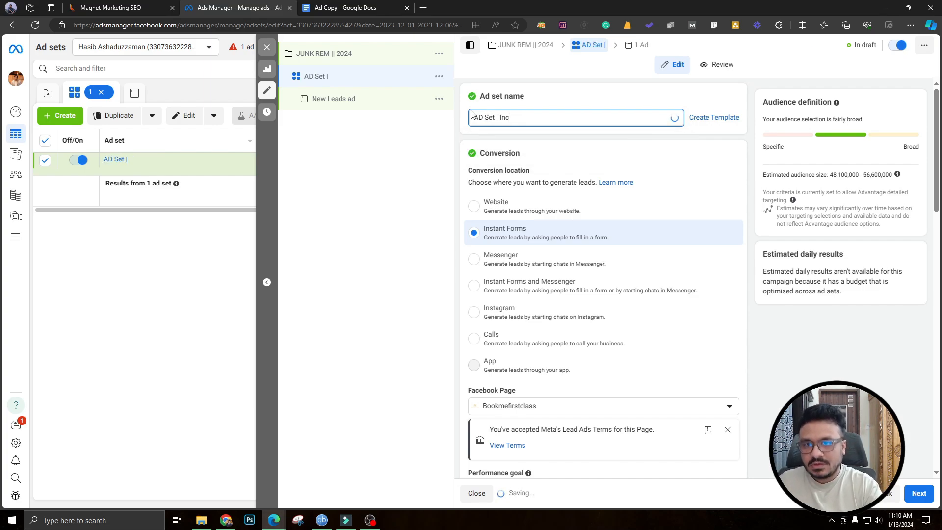
key(BackSpace)
key(BackSpace)
key(BackSpace)
text(Broad)
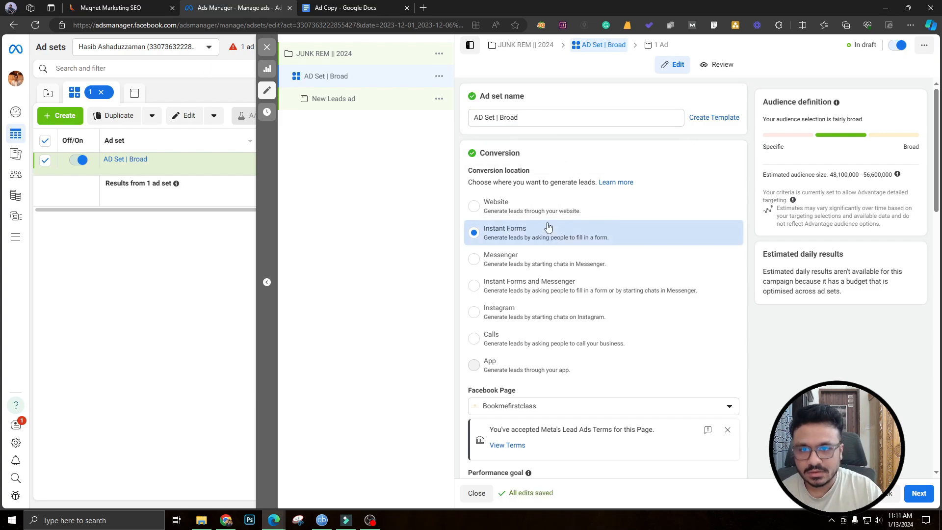
Keep Instant Forms as the conversion location, switch the Facebook Page to the advertiser's personal-name page, and dismiss the Lead Ads Terms notice
scroll(508, 170, down, 1)
scroll(508, 169, down, 1)
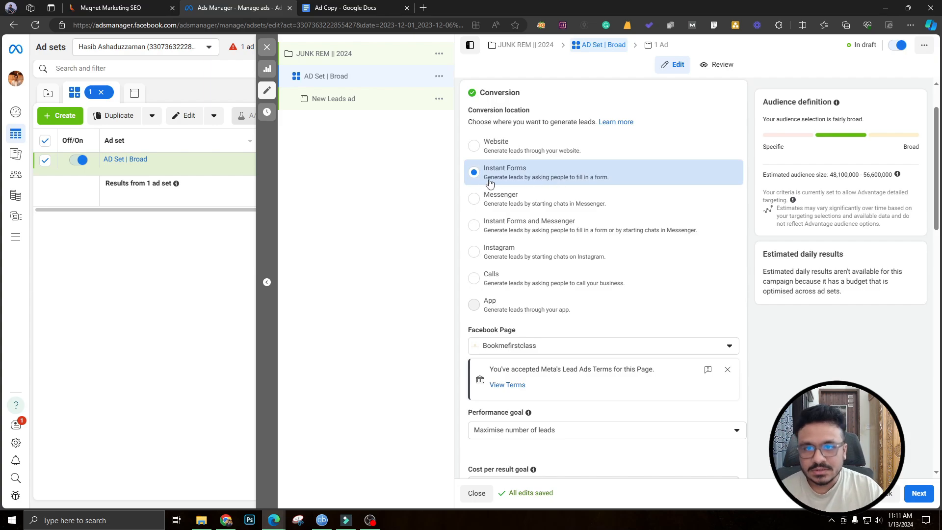
scroll(506, 173, down, 2)
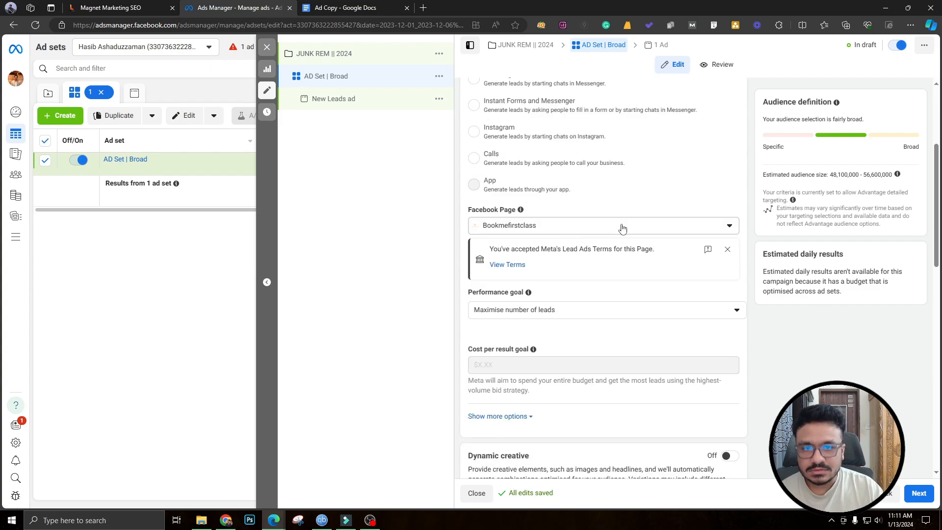
click(620, 225)
click(548, 342)
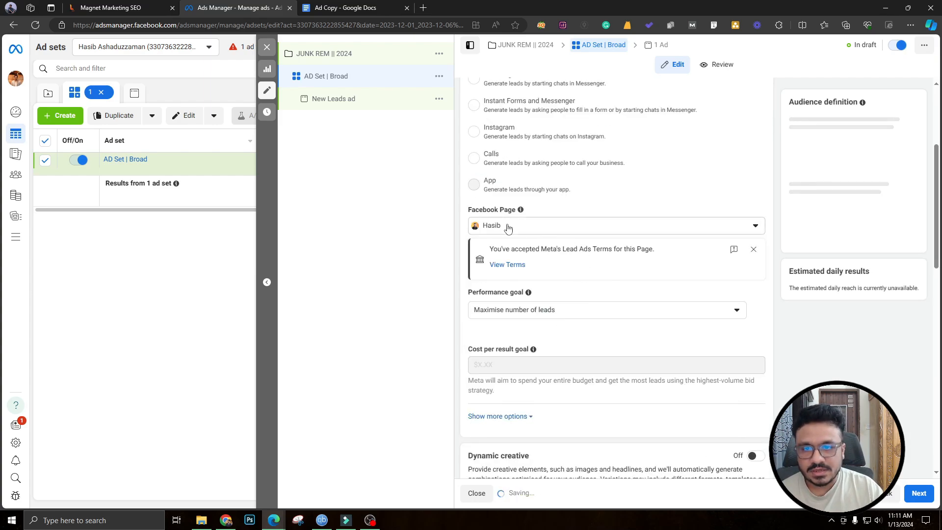
click(725, 251)
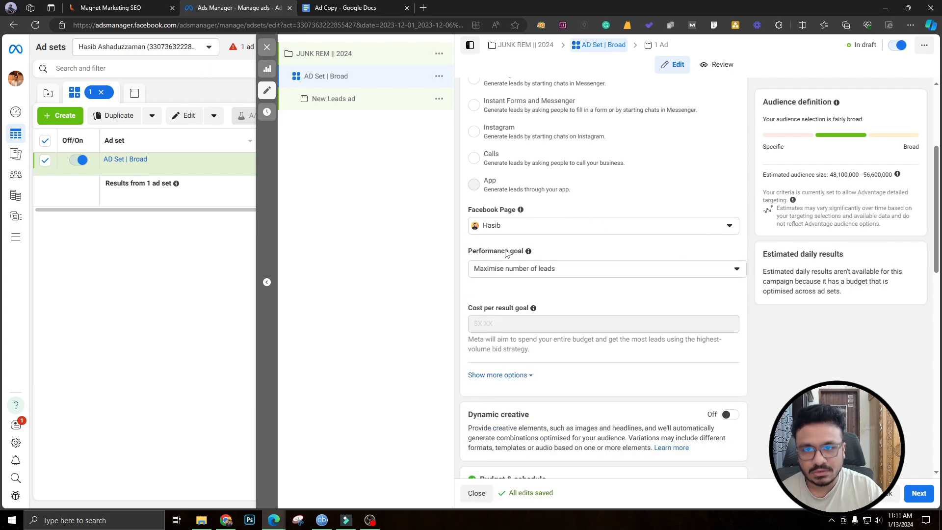
Examine the ad set's performance goal options, leaving Maximise number of leads selected
scroll(539, 290, down, 2)
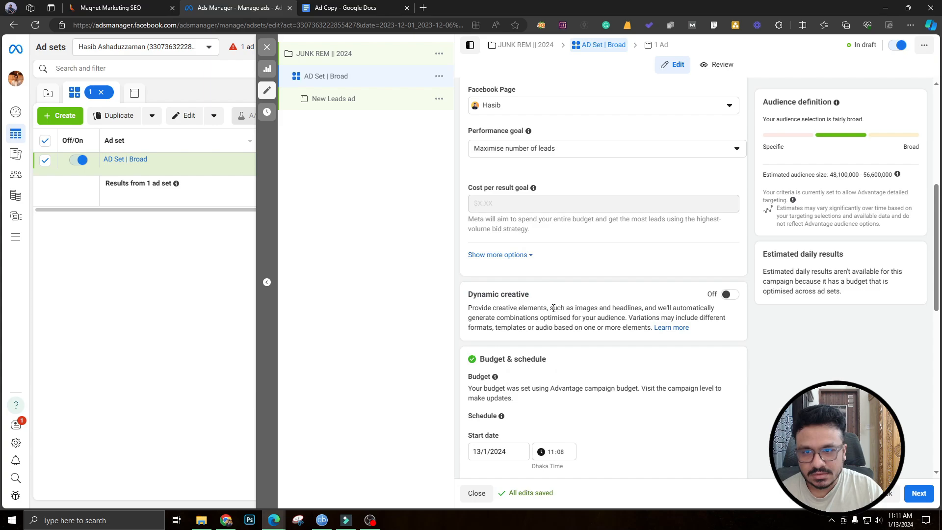
click(605, 152)
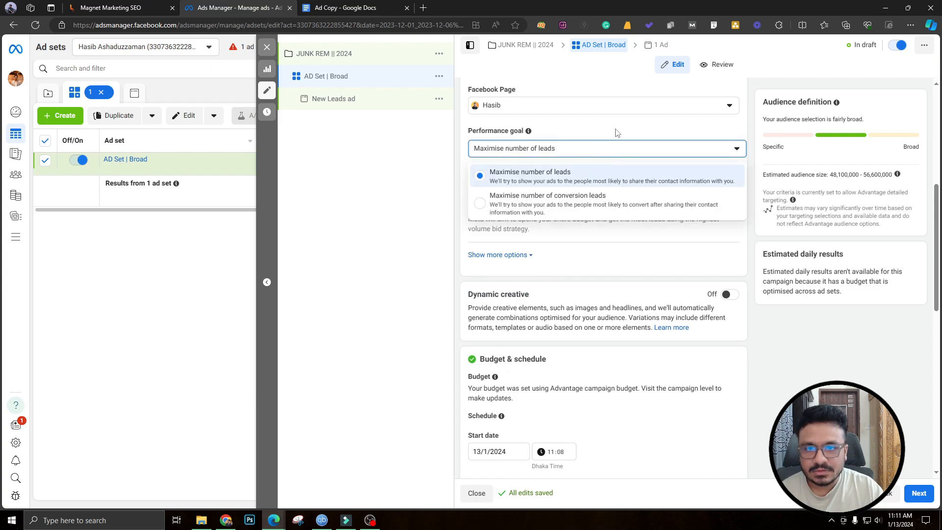
click(599, 153)
click(552, 154)
click(598, 143)
Turn on dynamic creative for the ad set, accept its explanation dialog, and review the description
scroll(538, 275, down, 1)
scroll(539, 275, down, 1)
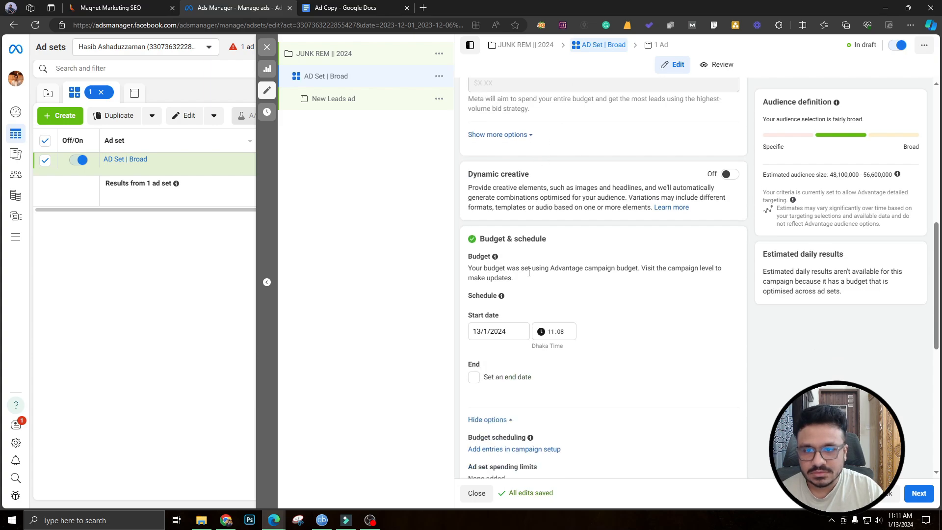
scroll(510, 270, up, 1)
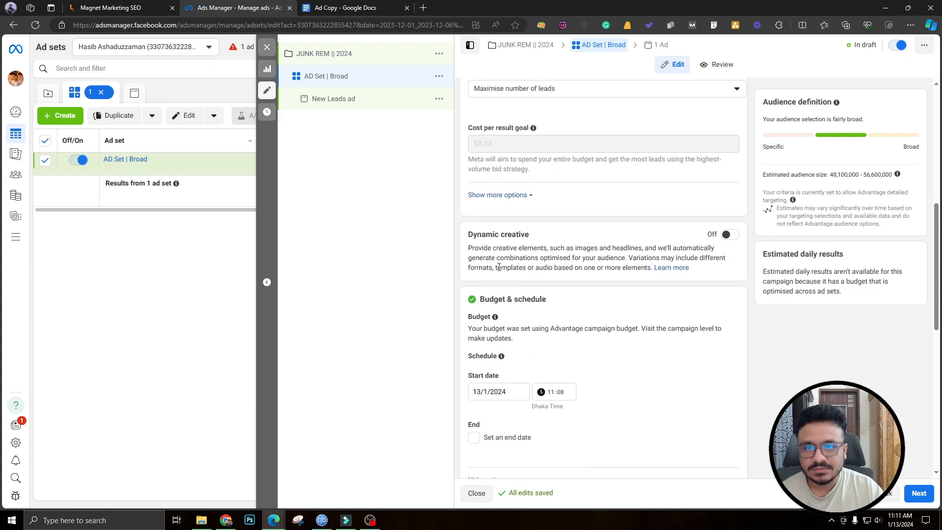
click(726, 234)
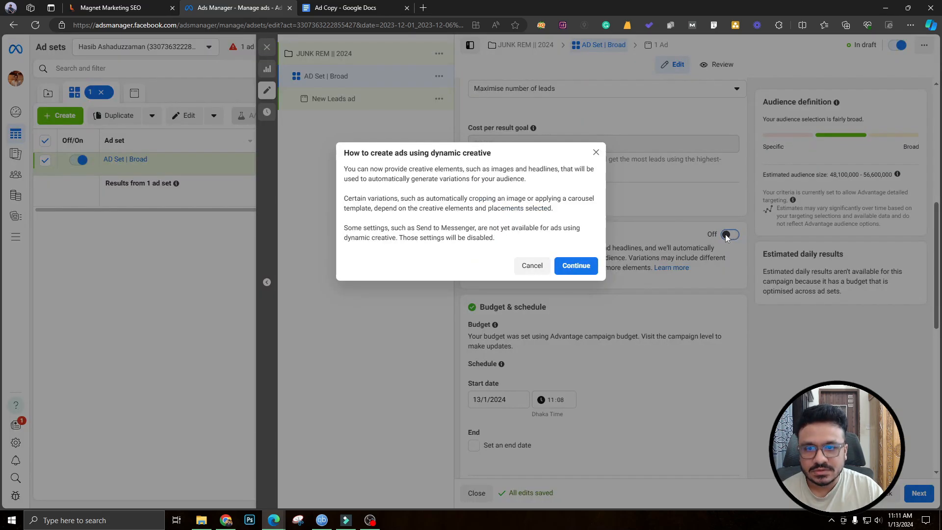
click(575, 266)
scroll(559, 245, down, 5)
scroll(559, 221, up, 5)
scroll(558, 212, down, 1)
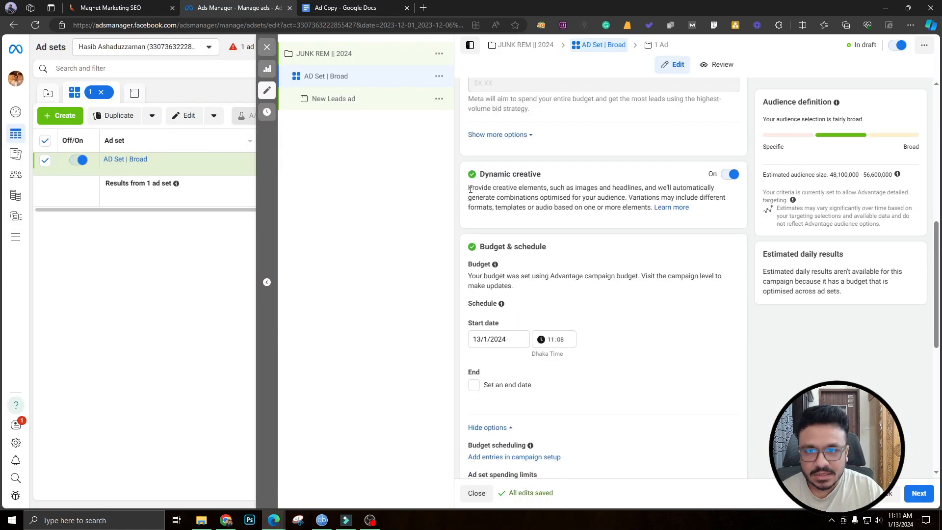
drag(470, 190, 553, 198)
click(468, 206)
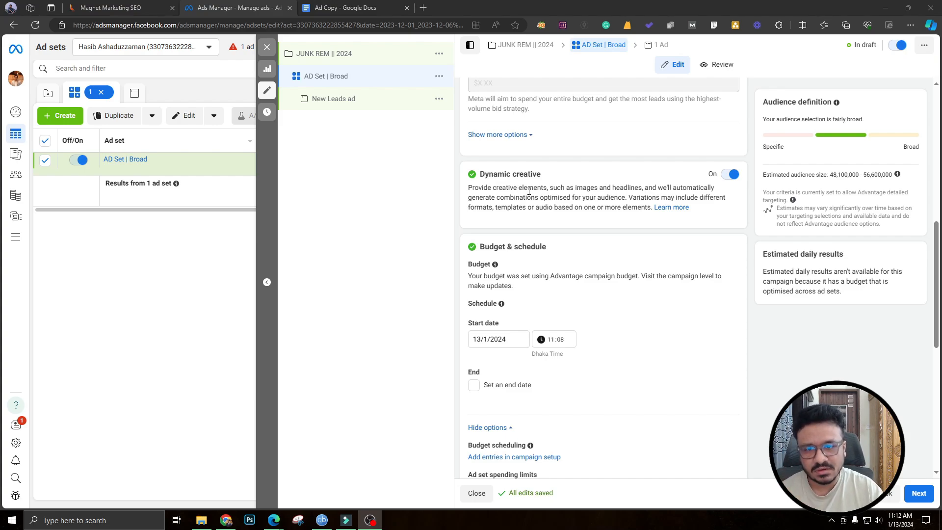
Replace the Bangladesh location in the audience controls with the city of Nashville, Tennessee, United States
scroll(529, 190, down, 6)
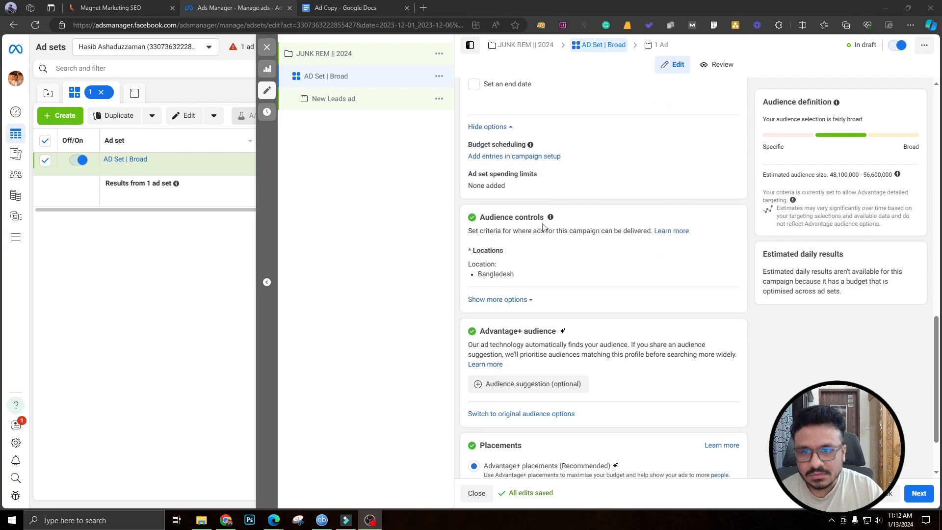
scroll(525, 246, down, 1)
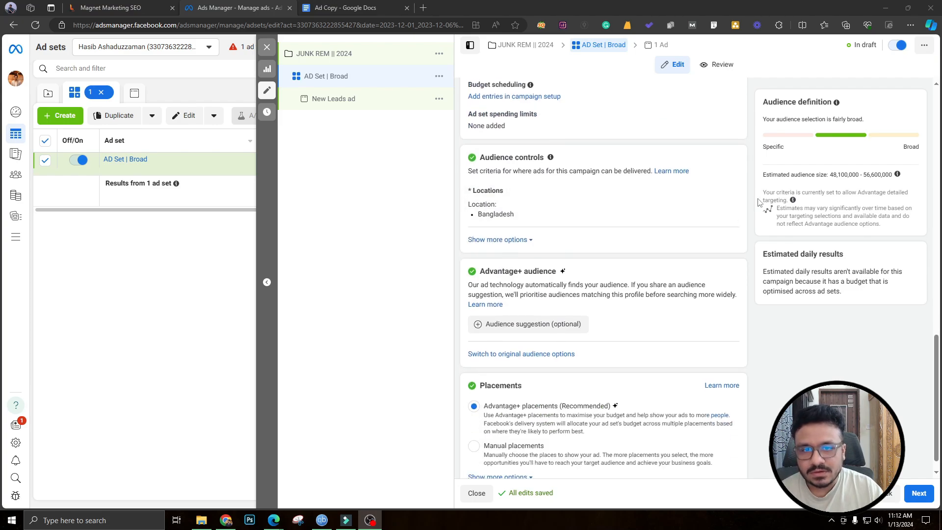
click(726, 198)
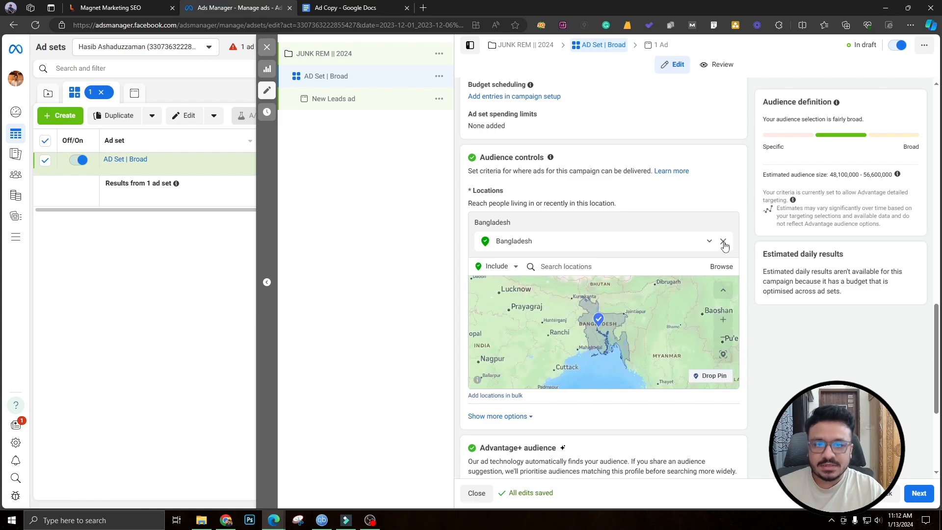
click(725, 241)
click(620, 243)
text(Nashville, T)
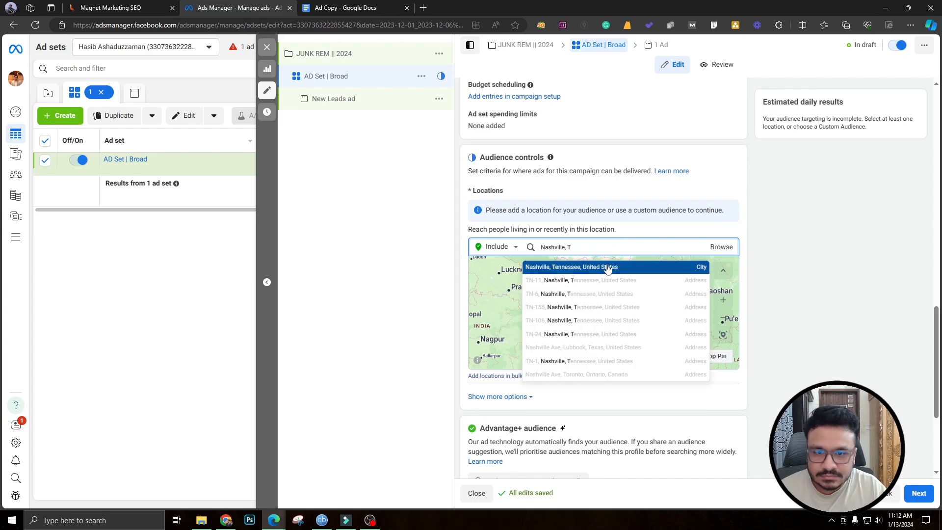
click(607, 268)
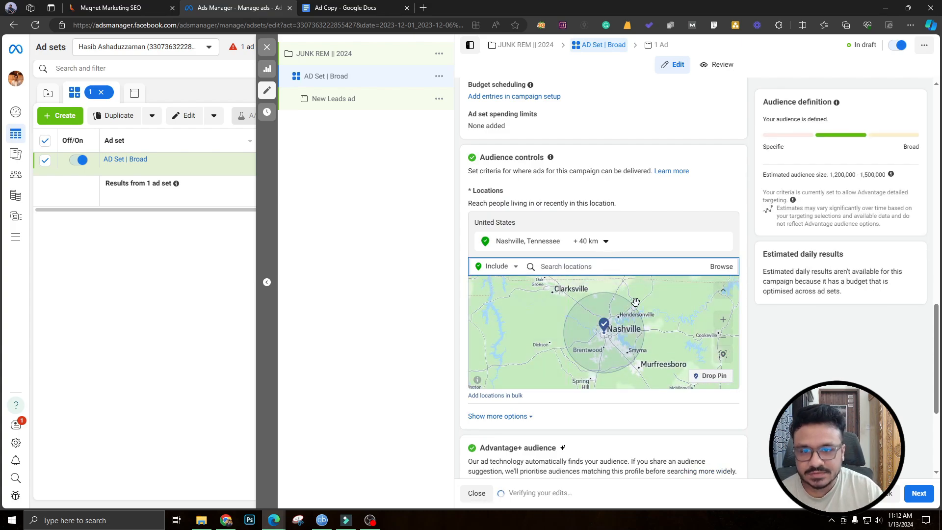
Limit the Nashville location to the current city only and check the estimated audience size
click(606, 242)
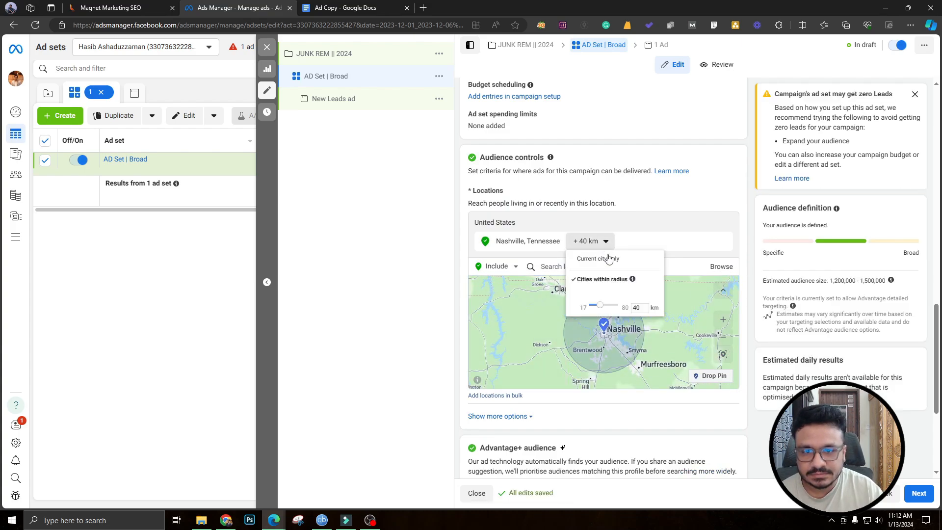
click(608, 259)
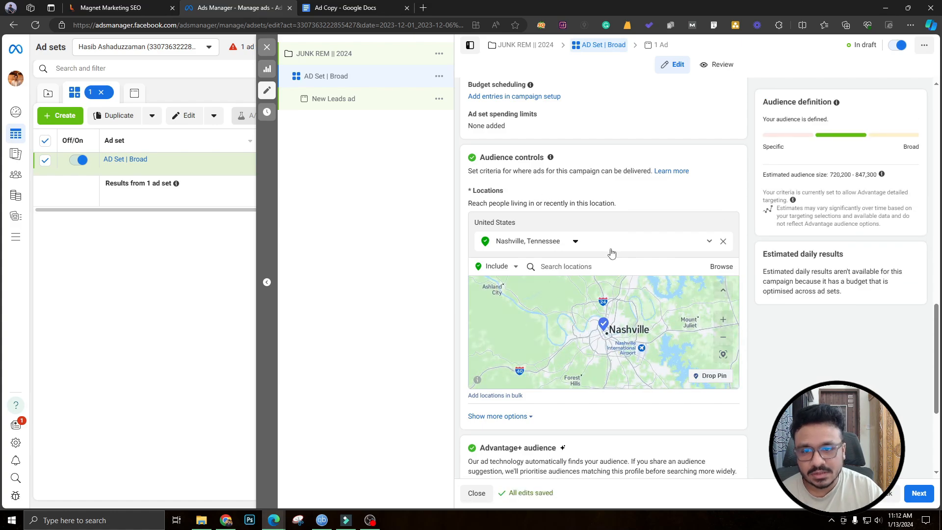
scroll(669, 231, down, 1)
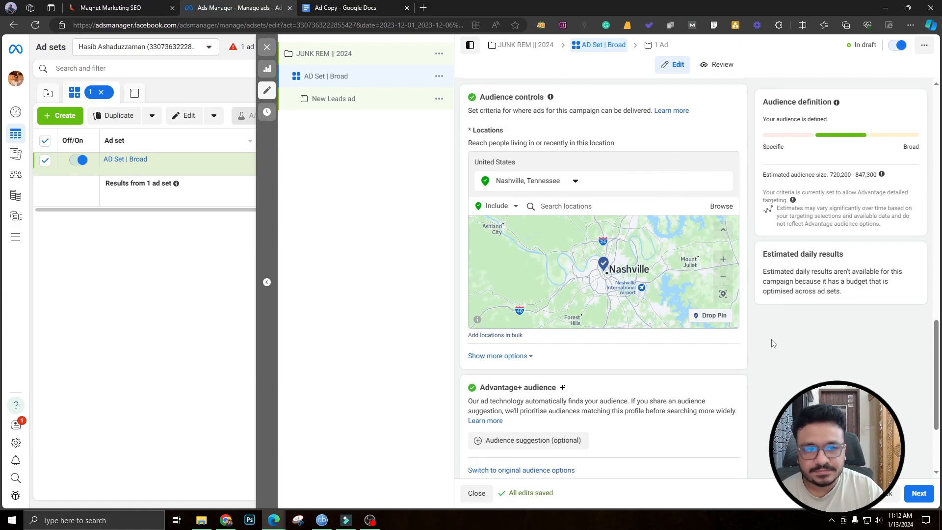
drag(829, 176, 881, 177)
scroll(614, 262, down, 2)
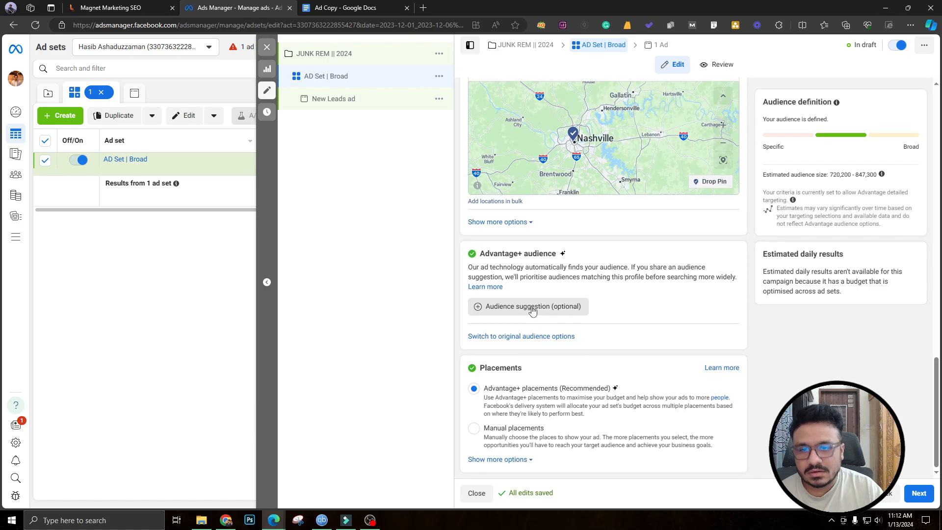
Expand the optional Advantage+ audience suggestions and set the age range to 24 to 65+
scroll(470, 226, up, 10)
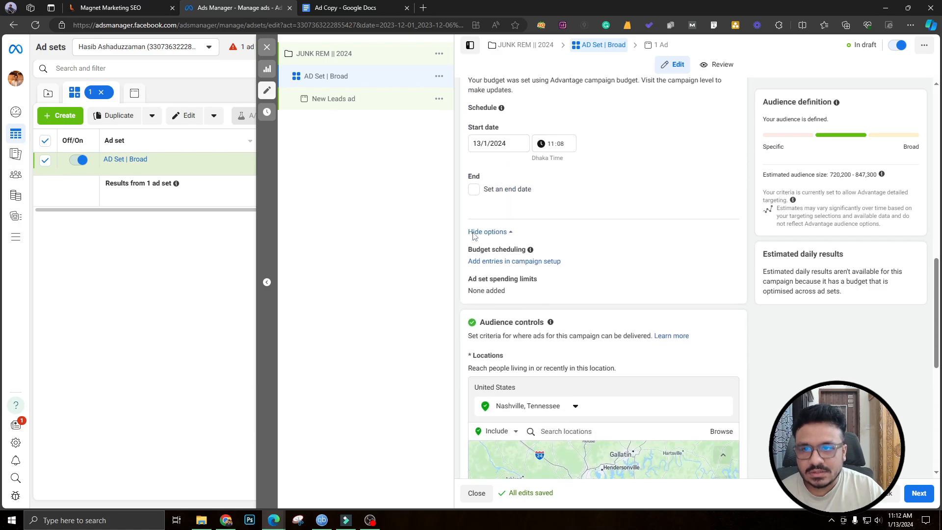
scroll(472, 237, down, 6)
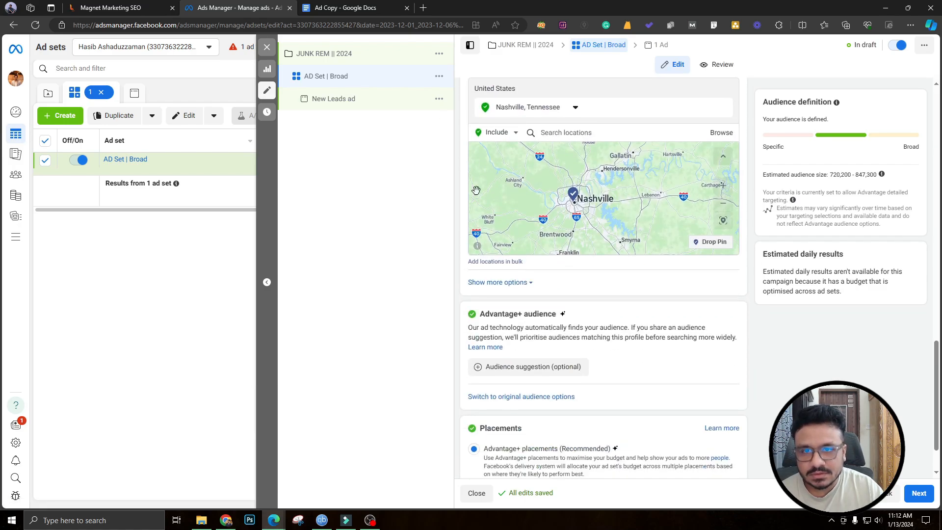
click(518, 366)
scroll(544, 275, down, 3)
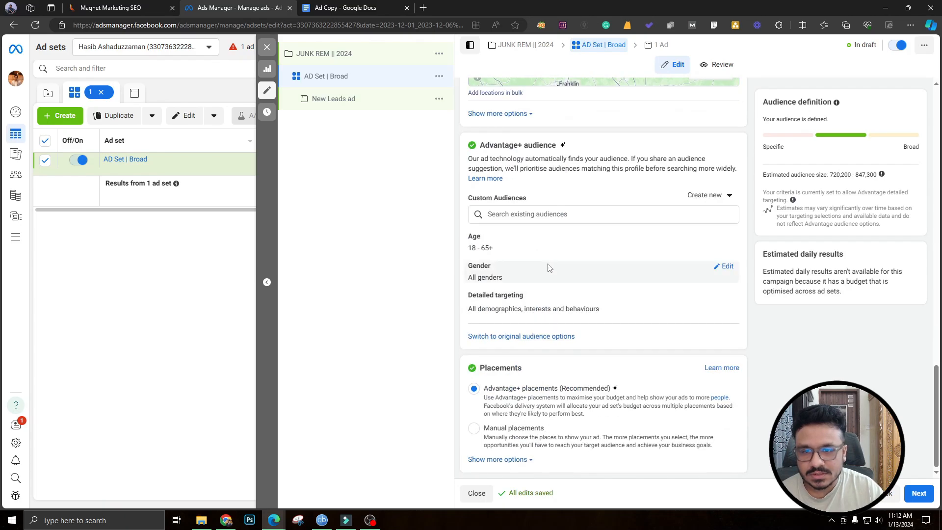
click(723, 242)
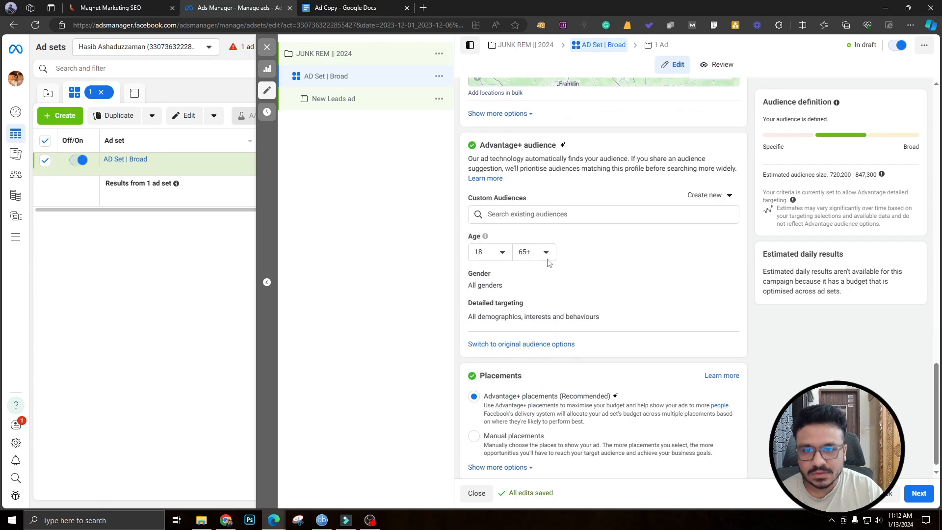
click(480, 252)
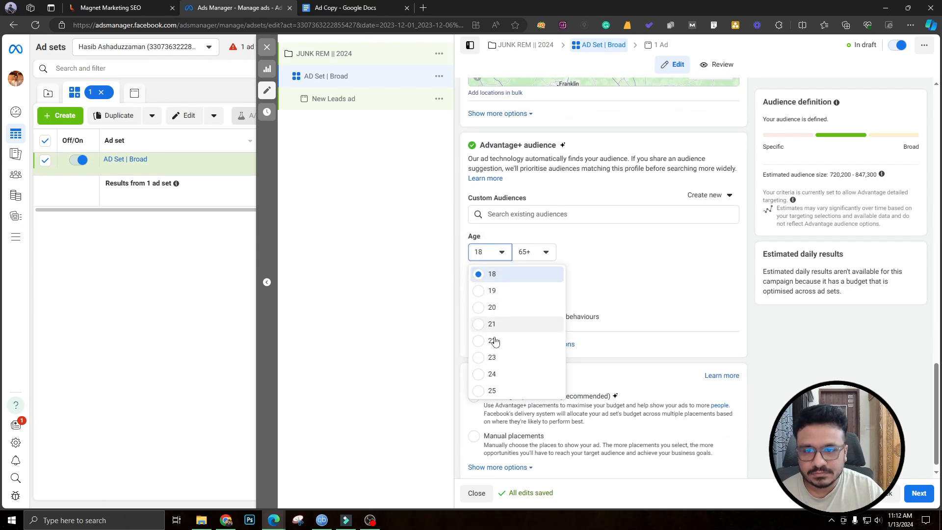
click(480, 375)
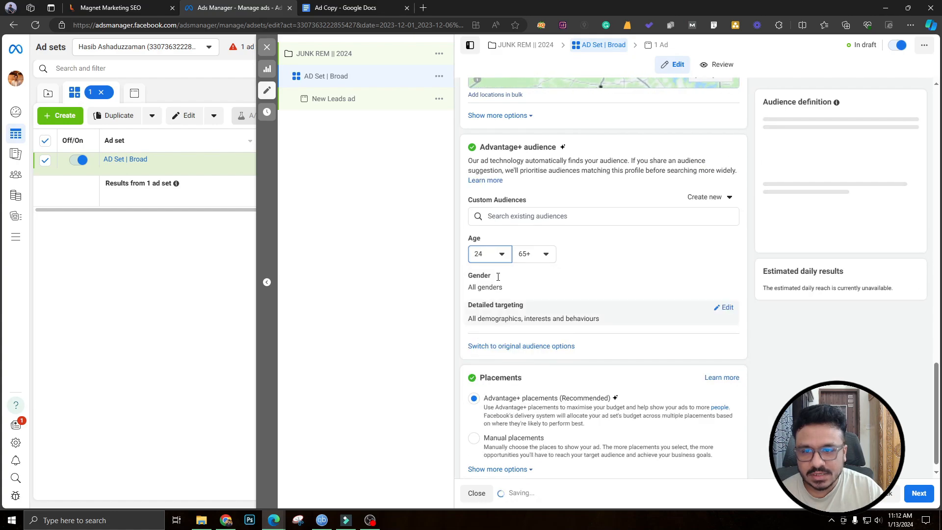
click(535, 254)
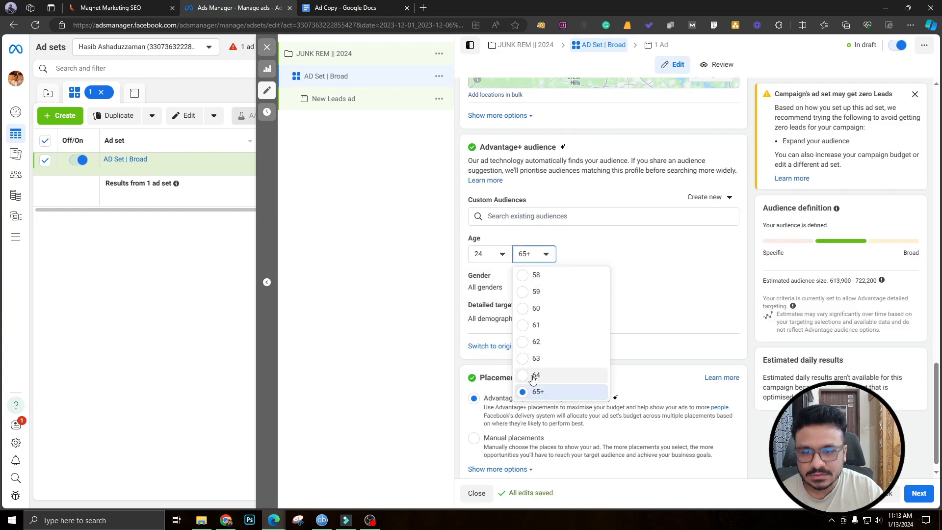
click(536, 390)
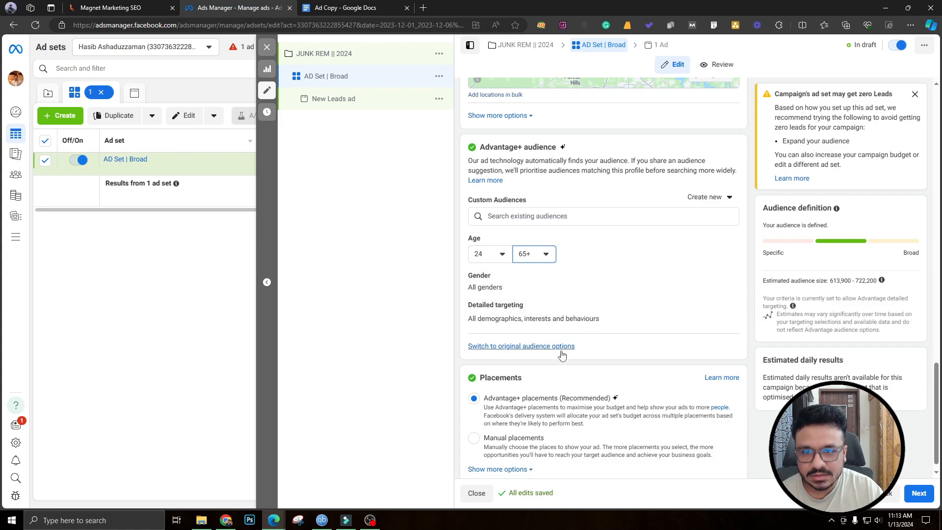
scroll(558, 355, down, 1)
scroll(518, 341, up, 2)
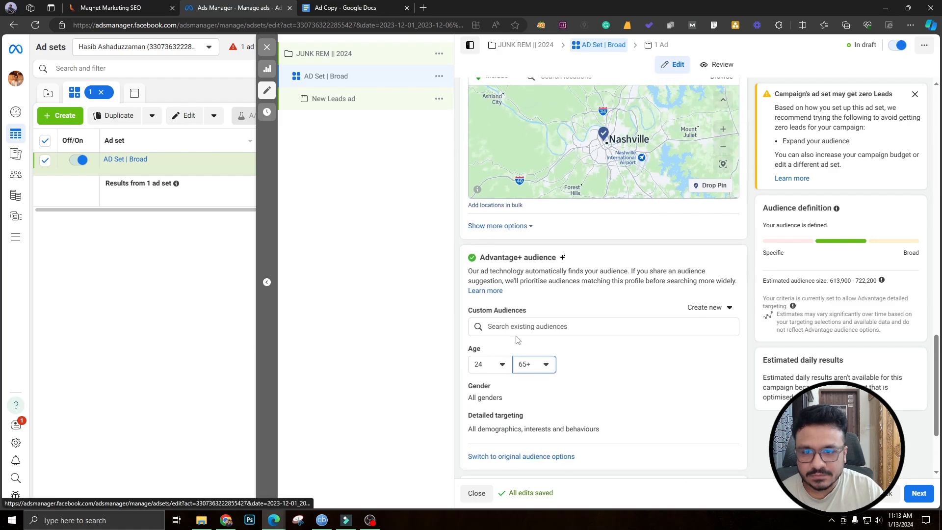
scroll(518, 340, down, 3)
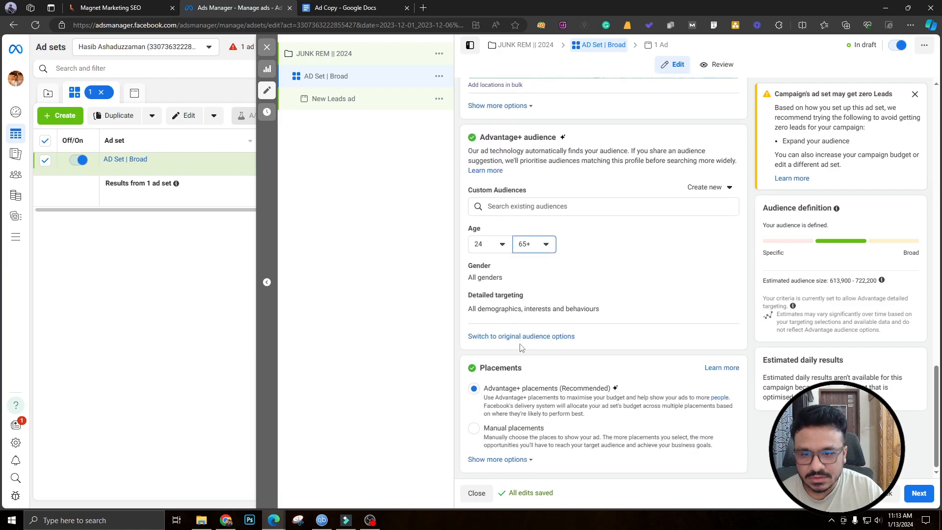
Add Cleaning (home and garden), Interior architecture (architecture) and Landscaping (gardening) as detailed targeting interests and review their descriptions
click(551, 309)
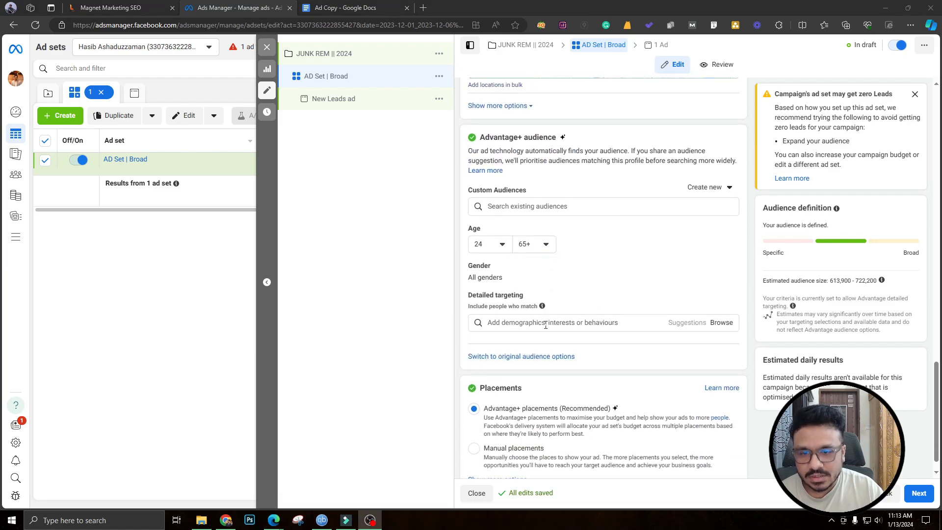
click(546, 325)
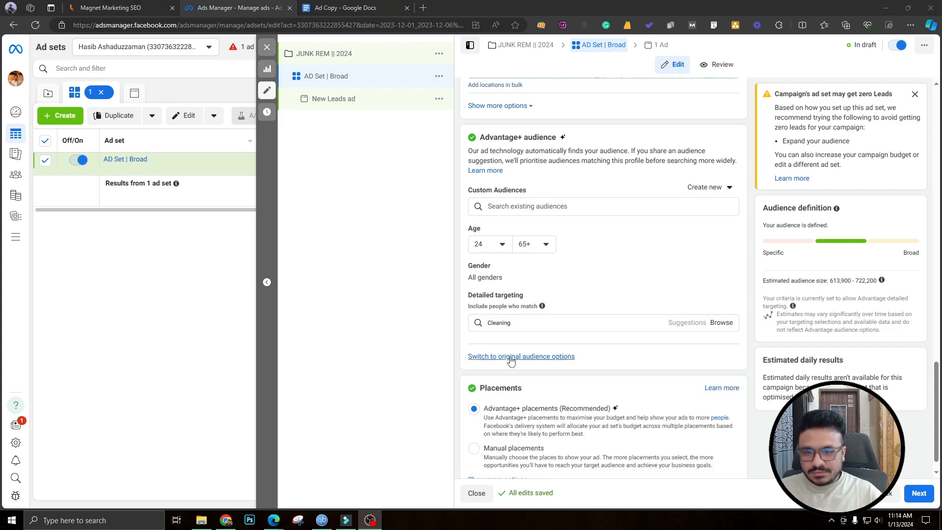
click(528, 325)
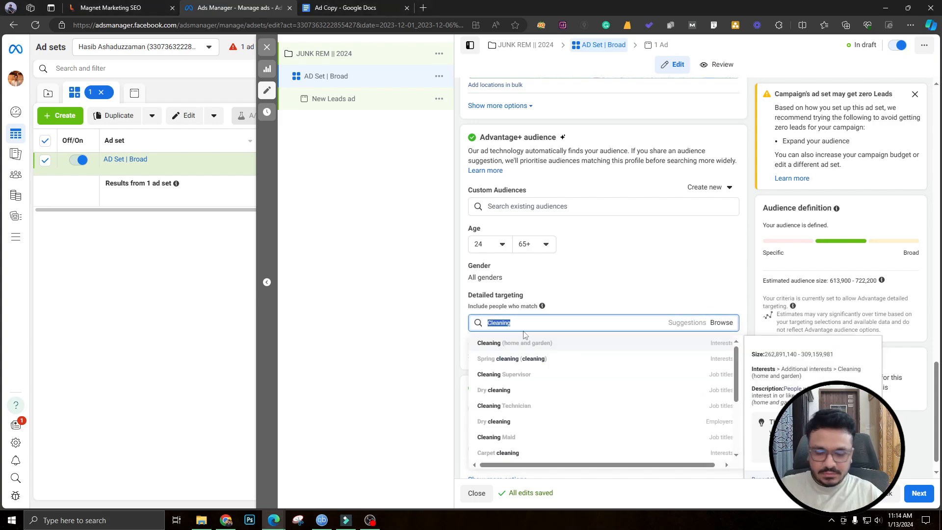
key(Right)
click(530, 343)
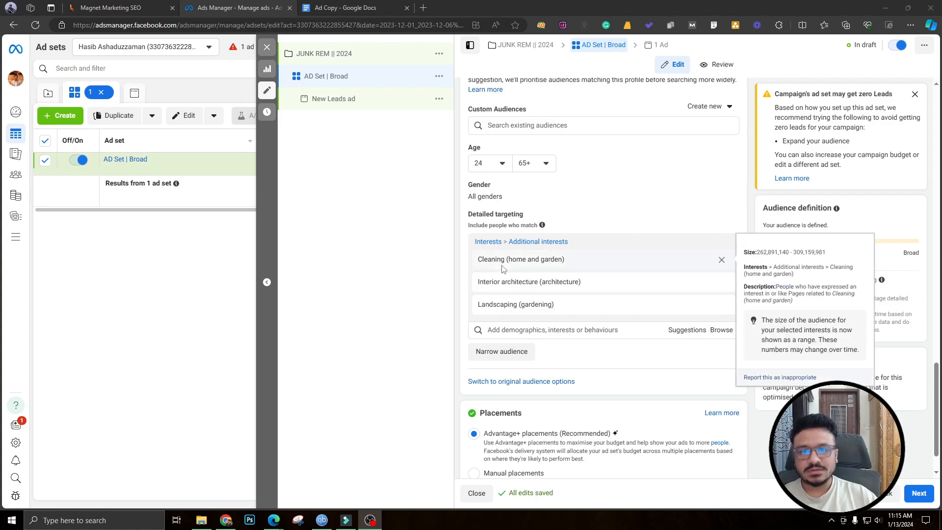
mouse_move(520, 264)
mouse_move(531, 312)
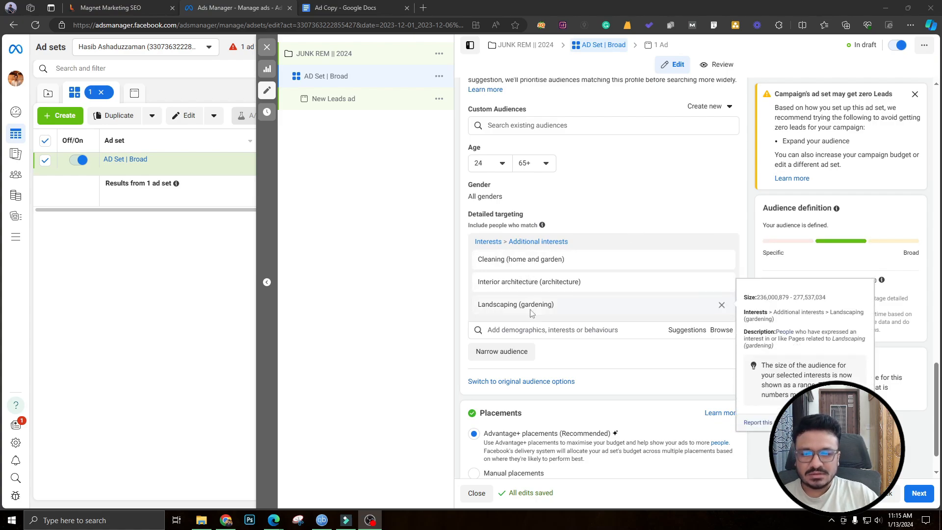
mouse_move(542, 224)
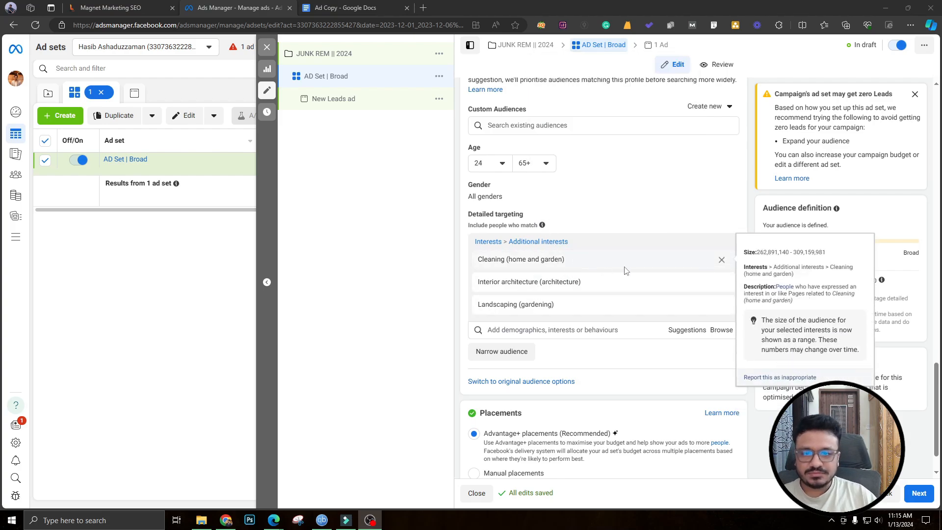
mouse_move(633, 262)
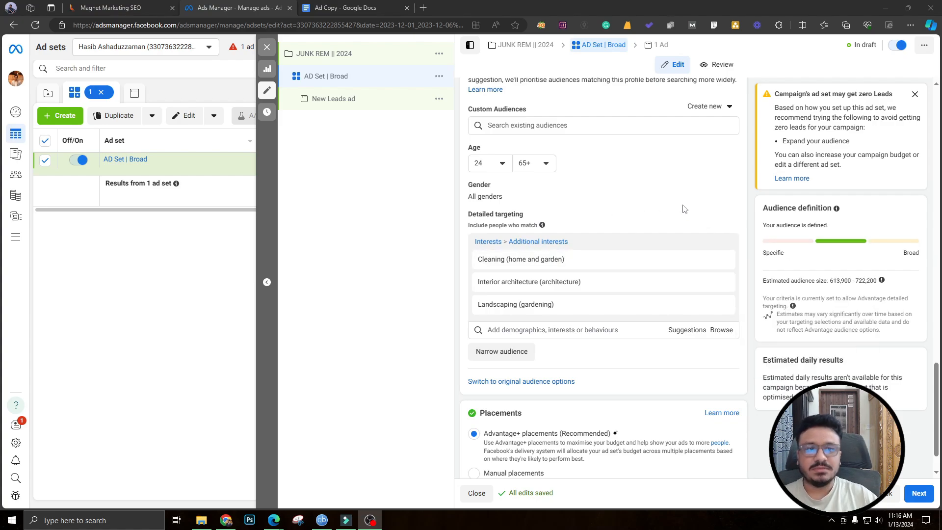
Dismiss the zero-leads warning and review the ad set's location, age, interests, placements and estimated audience size
click(915, 94)
scroll(570, 332, down, 1)
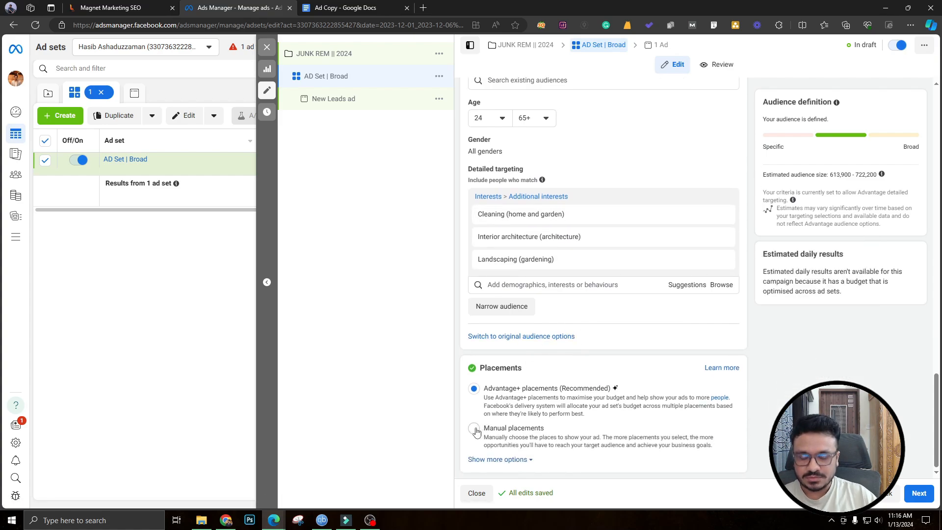
scroll(571, 273, up, 4)
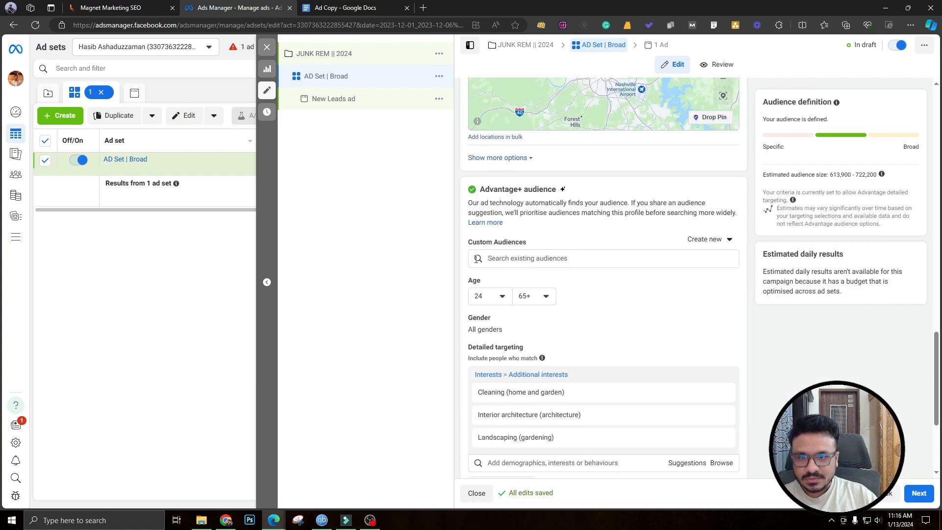
scroll(503, 274, up, 3)
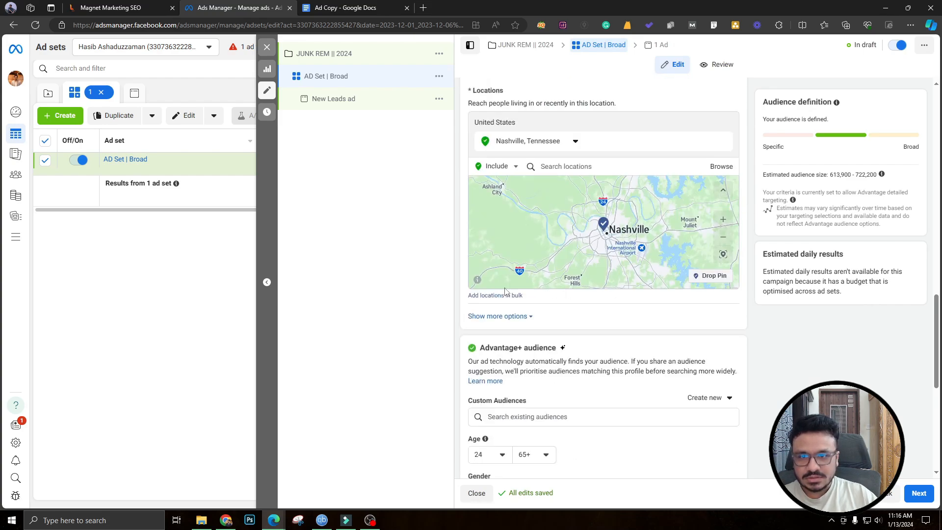
scroll(505, 289, down, 3)
scroll(586, 170, down, 4)
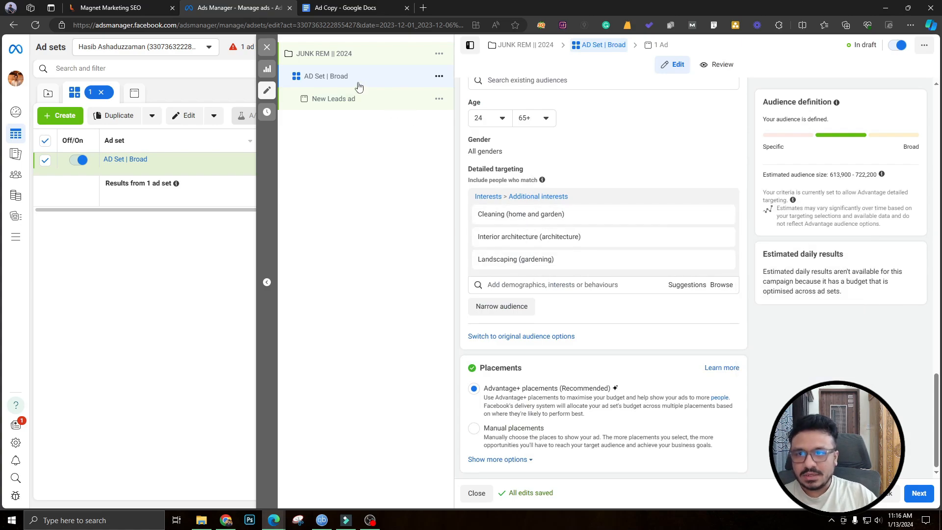
scroll(544, 194, up, 12)
scroll(550, 196, down, 10)
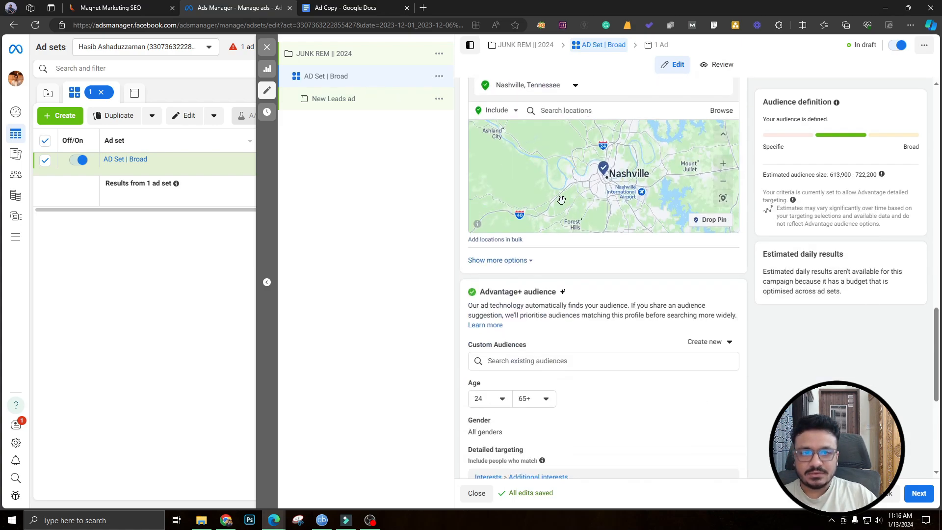
drag(830, 175, 876, 178)
scroll(613, 294, down, 5)
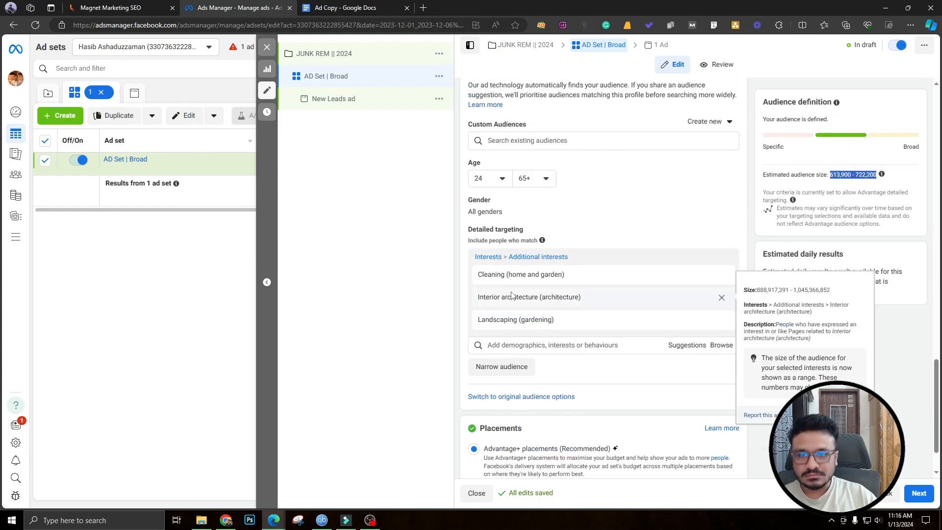
Switch the ad set to manual placements and exclude the Audience Network platform and the Facebook Marketplace feed
click(474, 428)
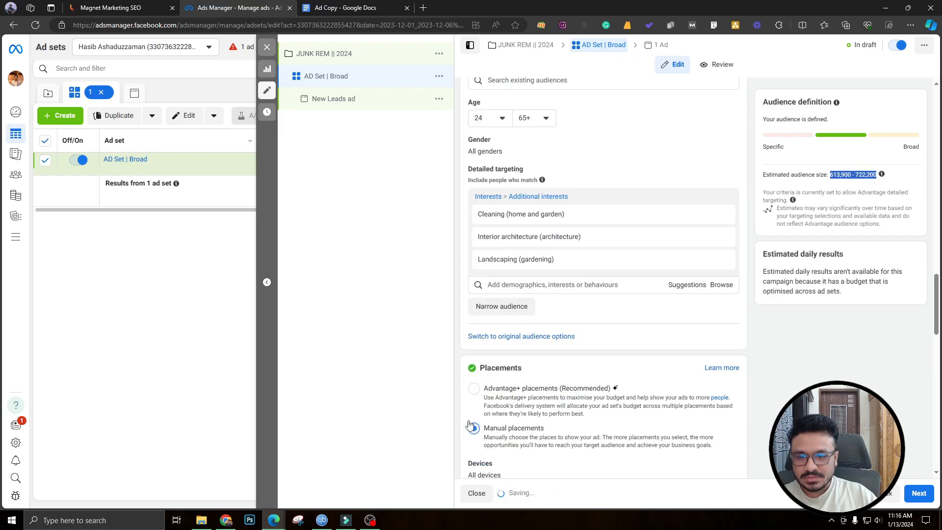
scroll(521, 366, down, 5)
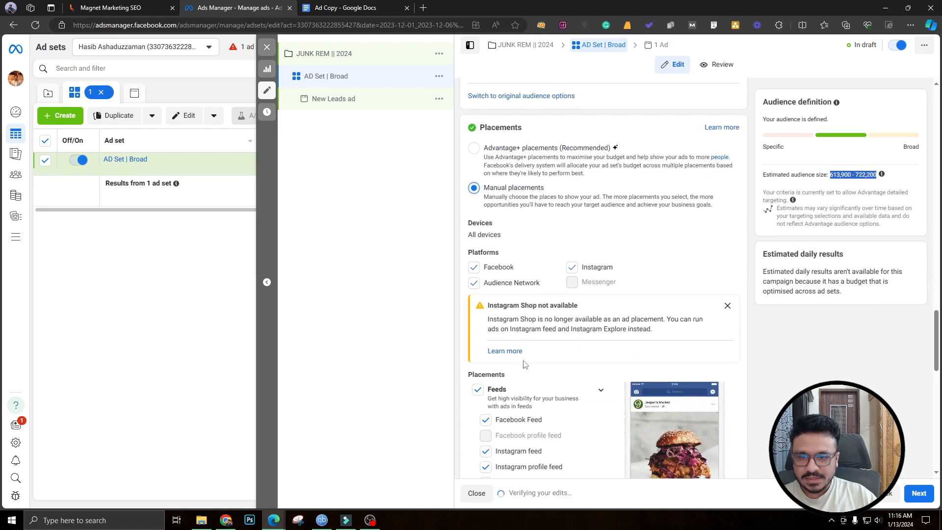
click(474, 284)
scroll(502, 291, down, 3)
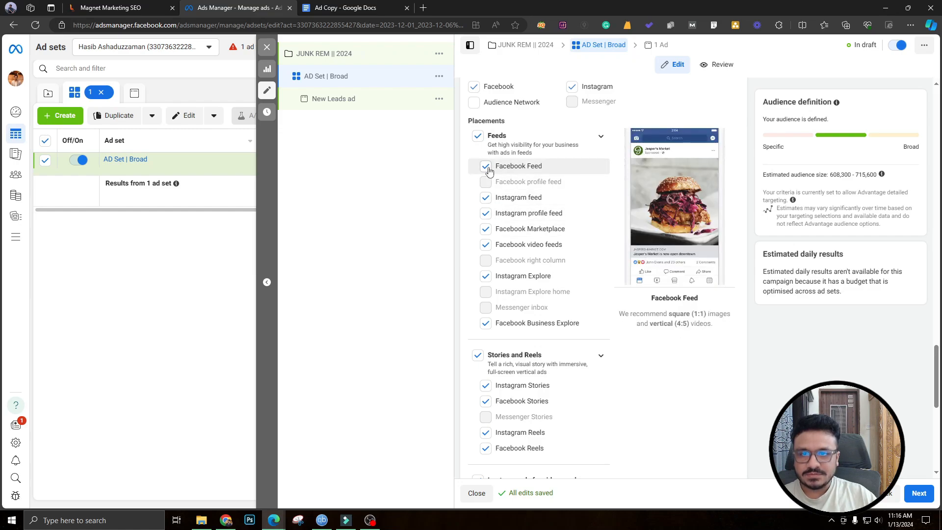
click(486, 230)
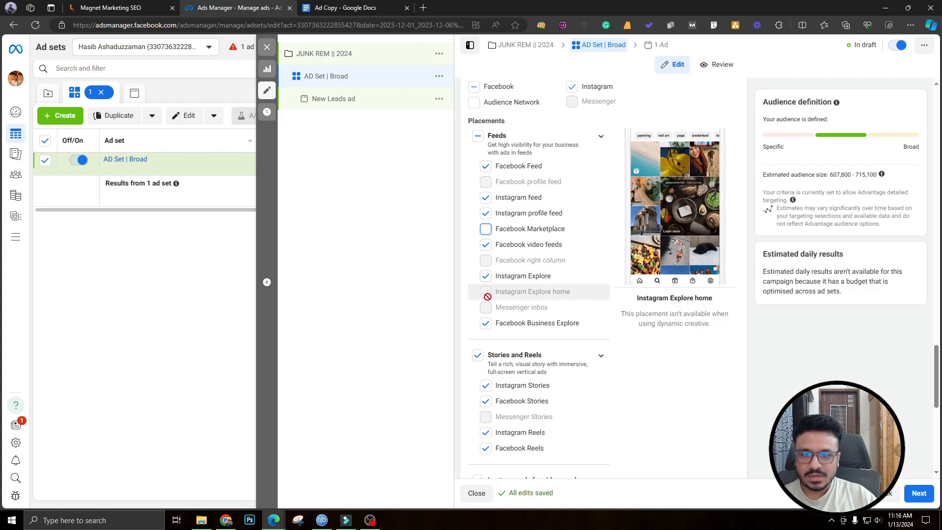
click(485, 323)
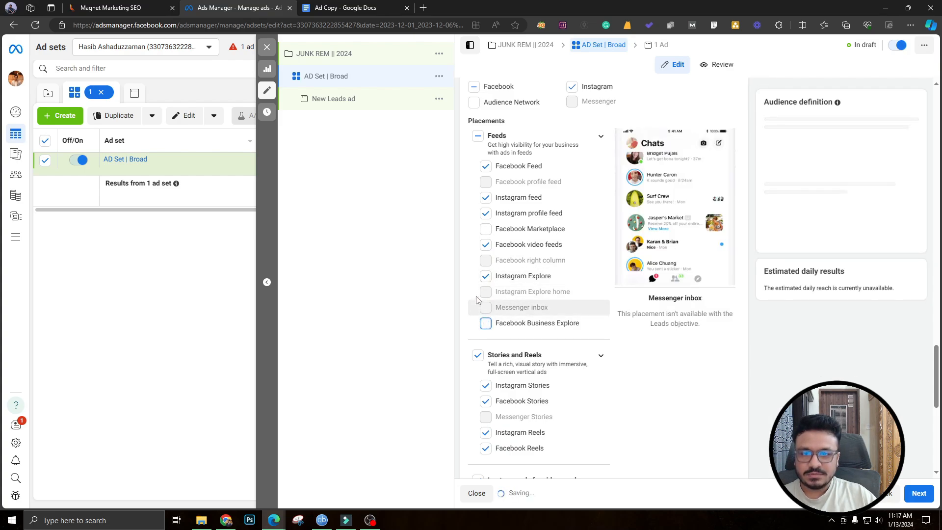
scroll(483, 309, down, 4)
click(486, 143)
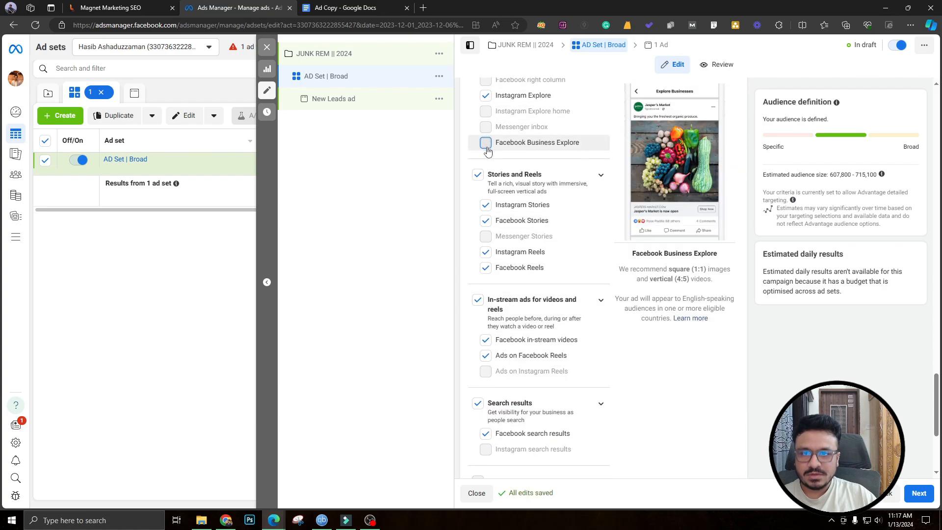
Exclude all in-stream ads for videos and reels from the placements and recheck the ad set's settings
scroll(490, 248, up, 1)
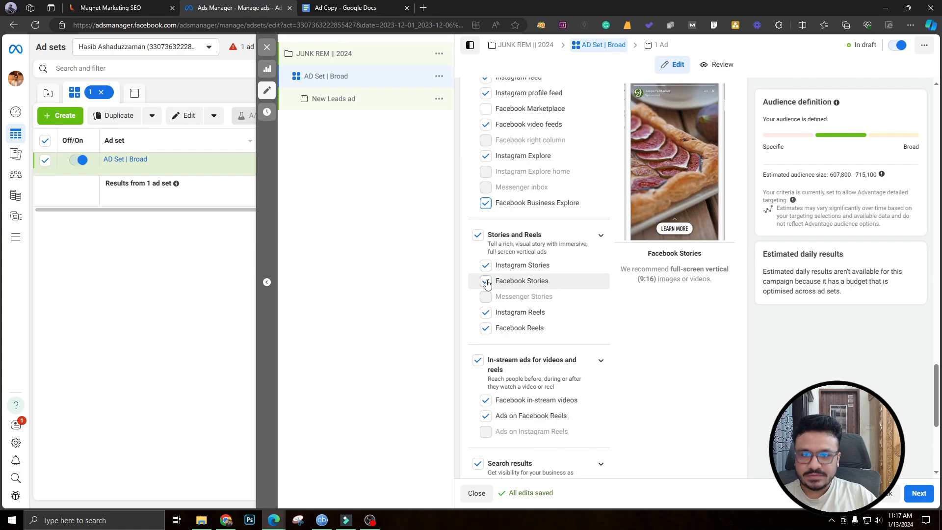
scroll(487, 334, down, 3)
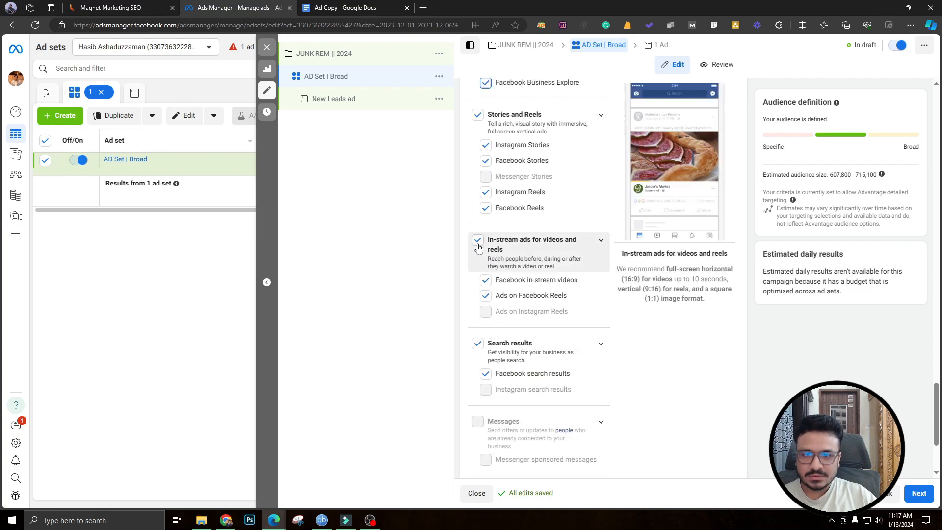
click(479, 244)
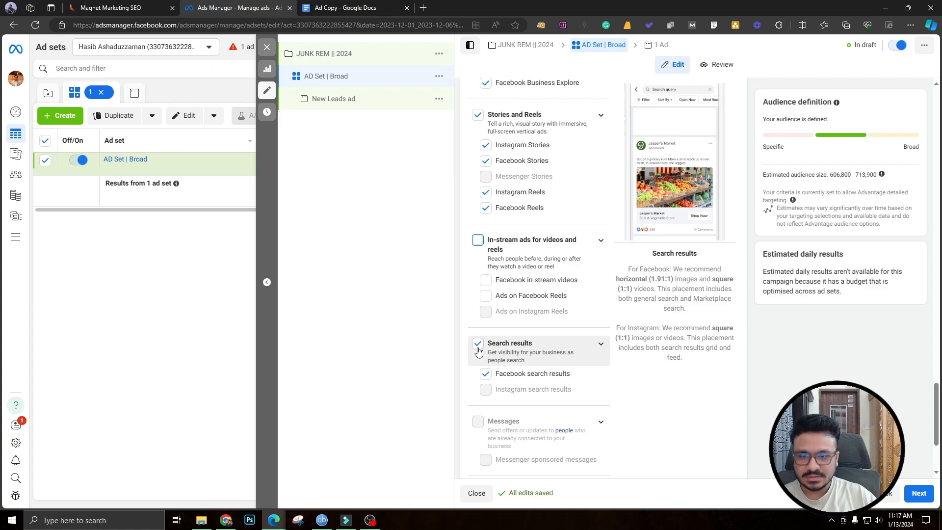
scroll(477, 348, down, 3)
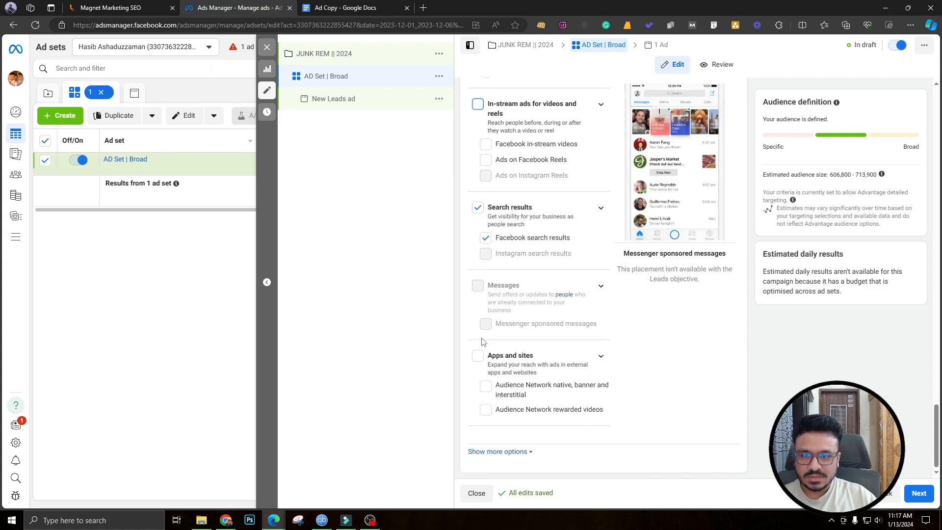
scroll(523, 311, up, 15)
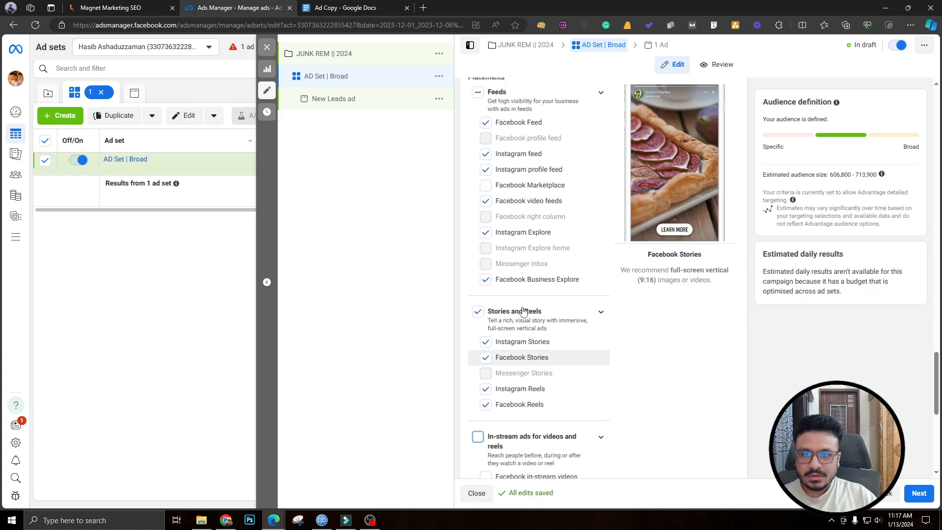
scroll(523, 311, up, 15)
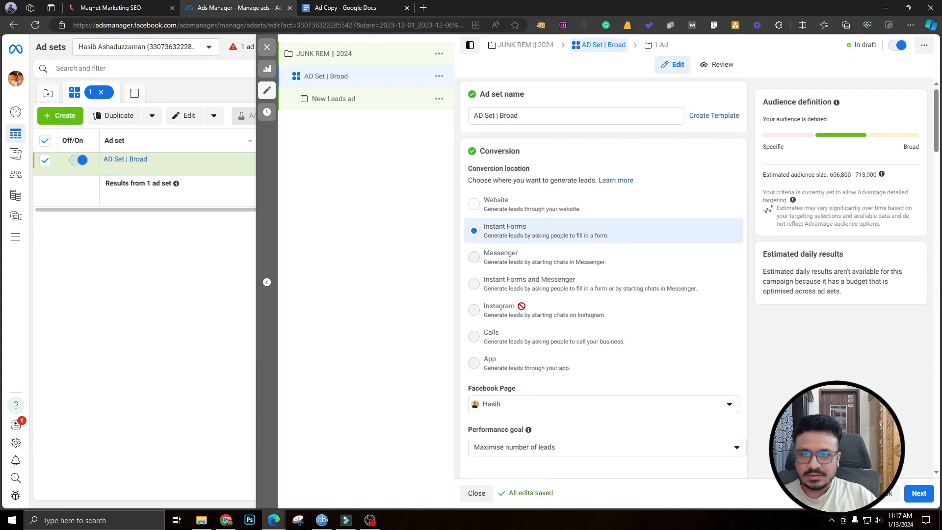
scroll(521, 306, down, 20)
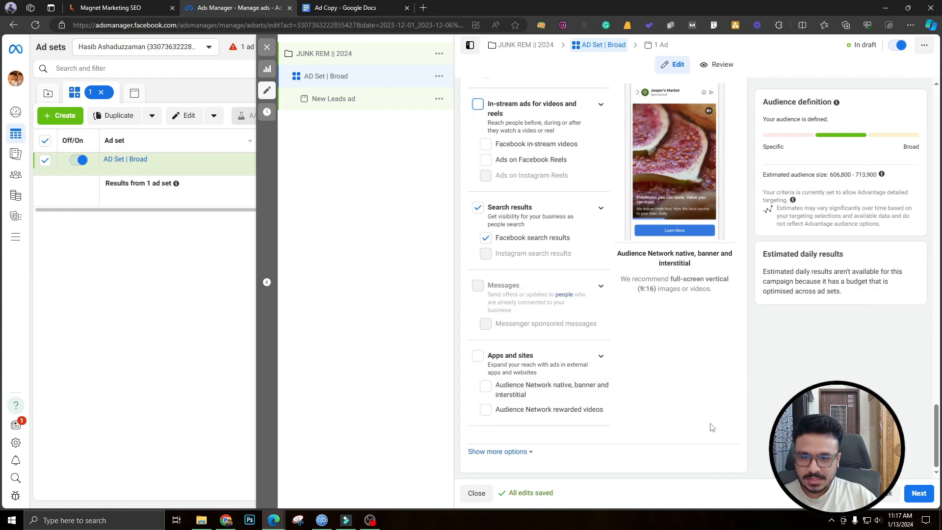
Continue to the campaign's ad and rename it "AD 1 (video)"
click(916, 495)
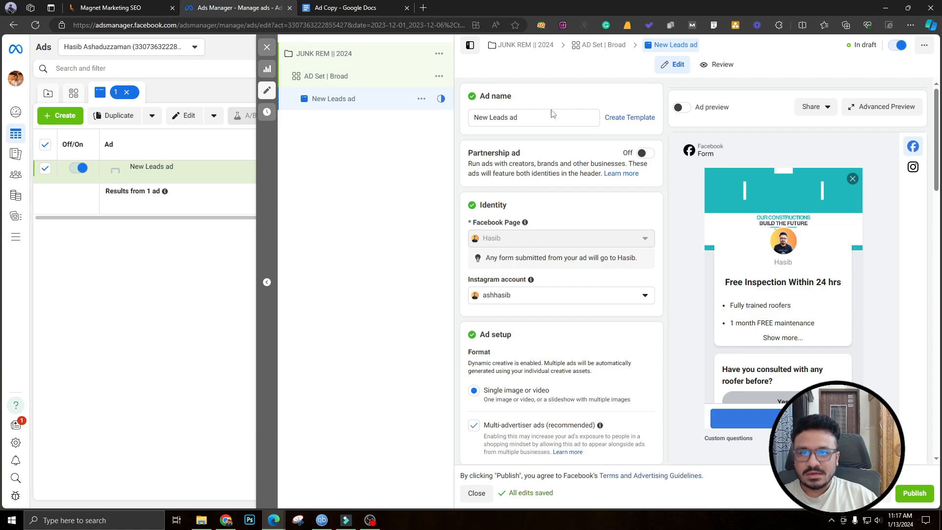
drag(552, 116, 448, 119)
text(AD )
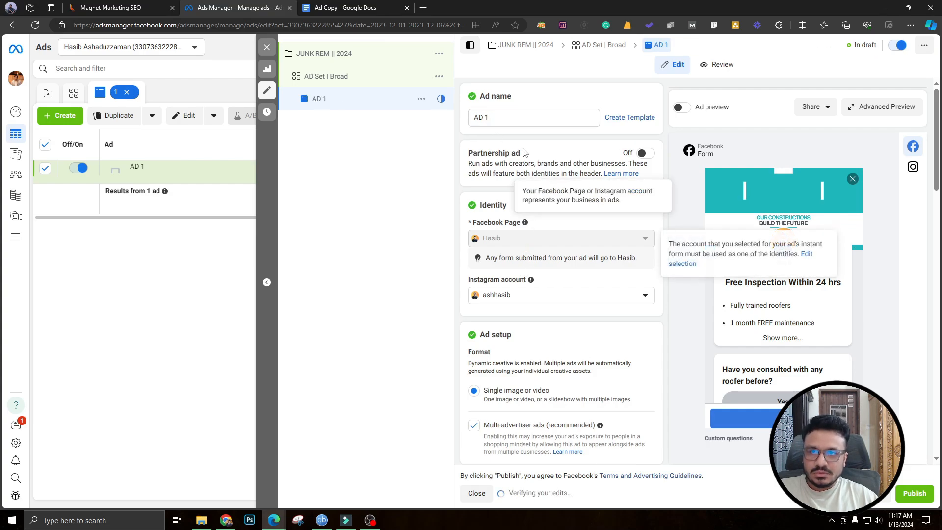
text(1 (video)
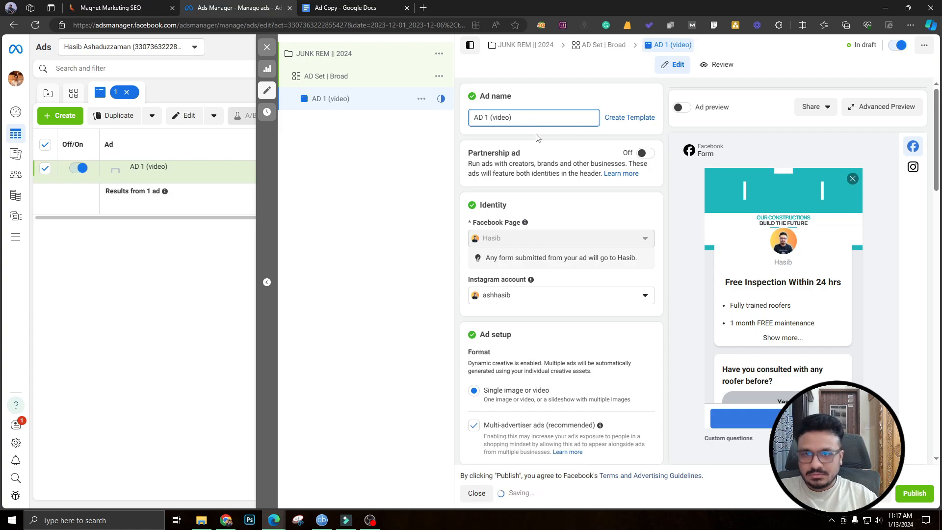
click(535, 134)
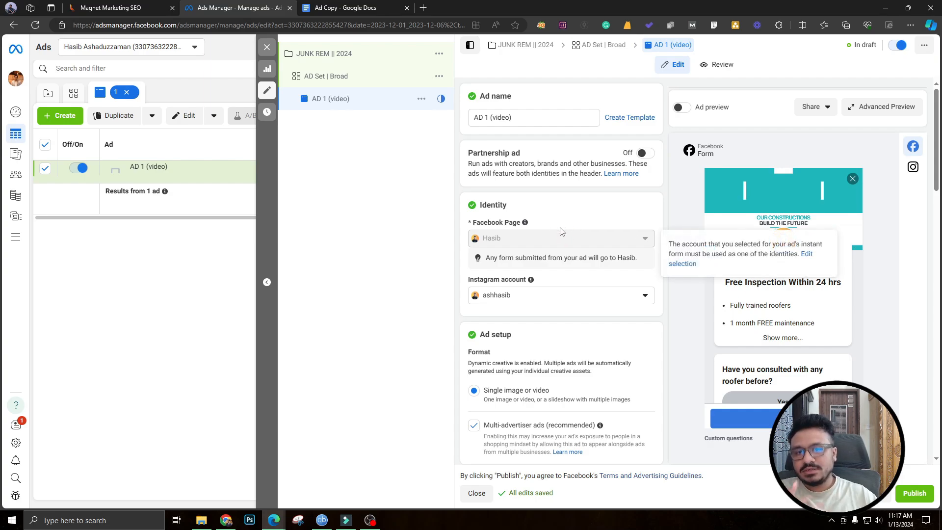
Look over the ad's identity, setup and media options, and play AD vid.mp4 from the FB Ad Creatives folder
scroll(564, 231, down, 1)
scroll(539, 255, down, 4)
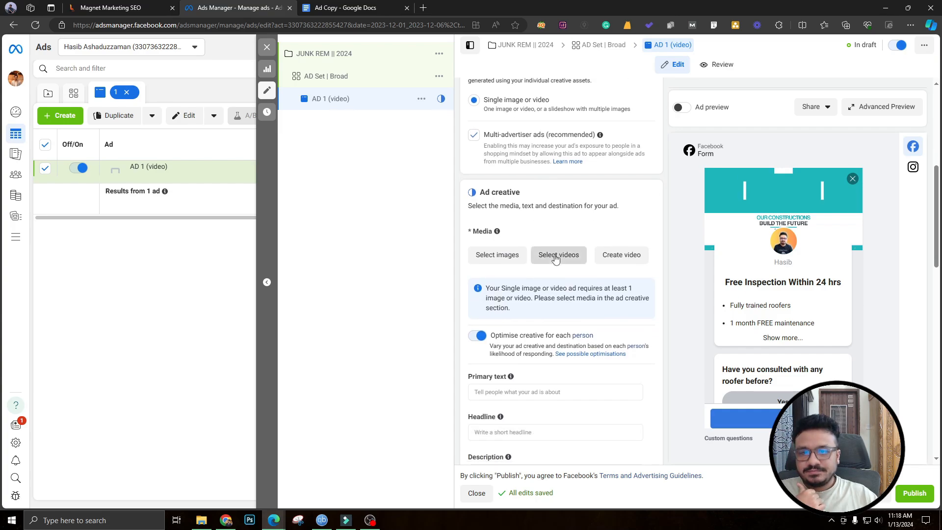
scroll(507, 180, up, 3)
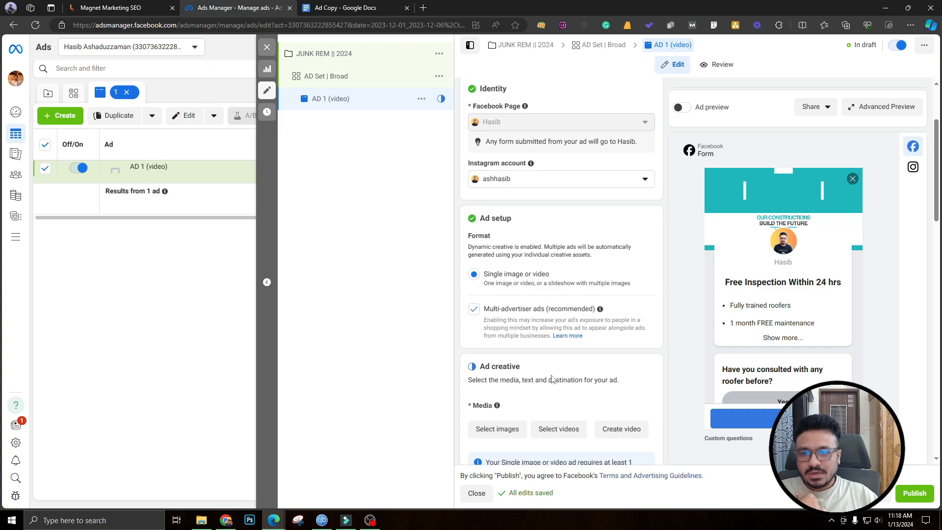
scroll(552, 379, down, 1)
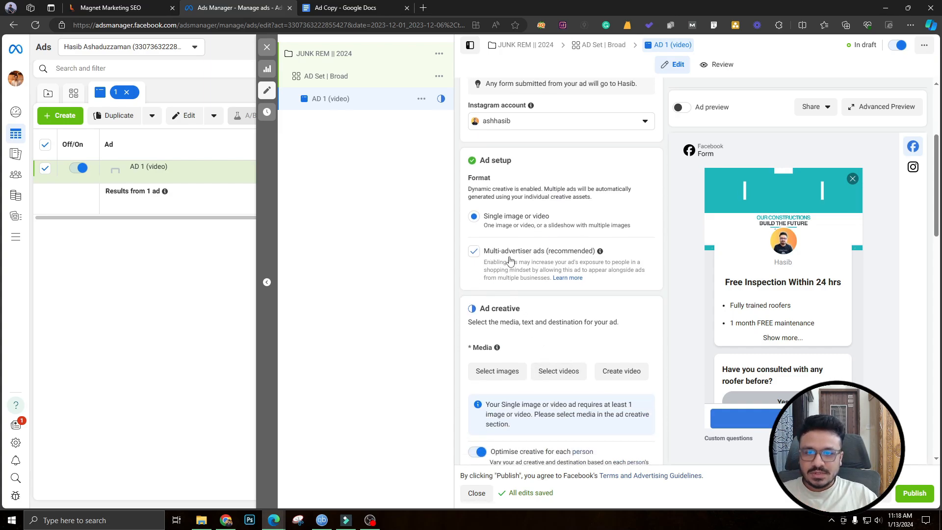
scroll(540, 279, down, 2)
click(539, 256)
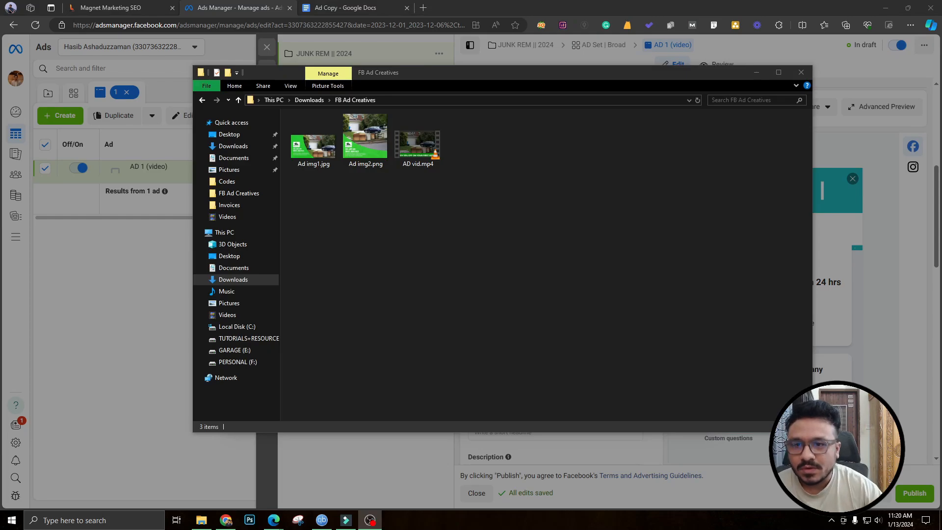
double_click(432, 143)
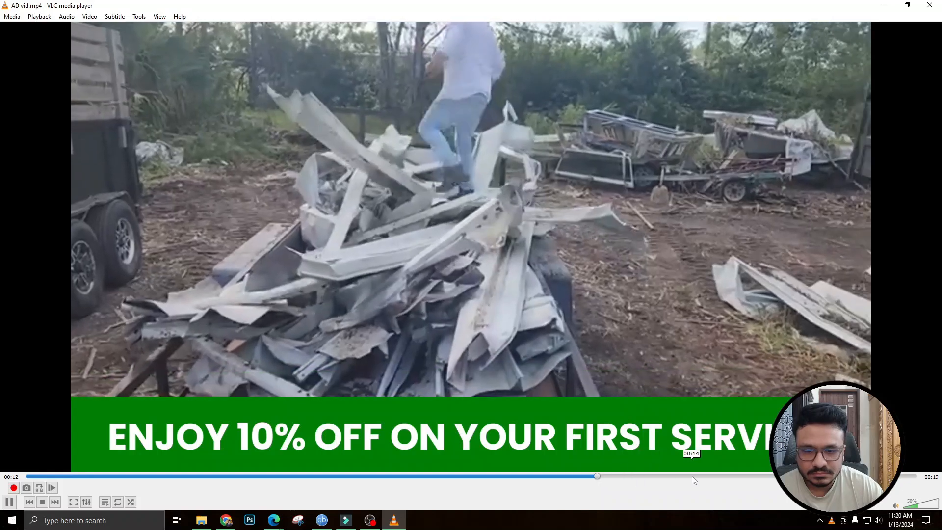
Skip through the rest of AD vid.mp4, close the player, and set that video as the ad's media
click(692, 476)
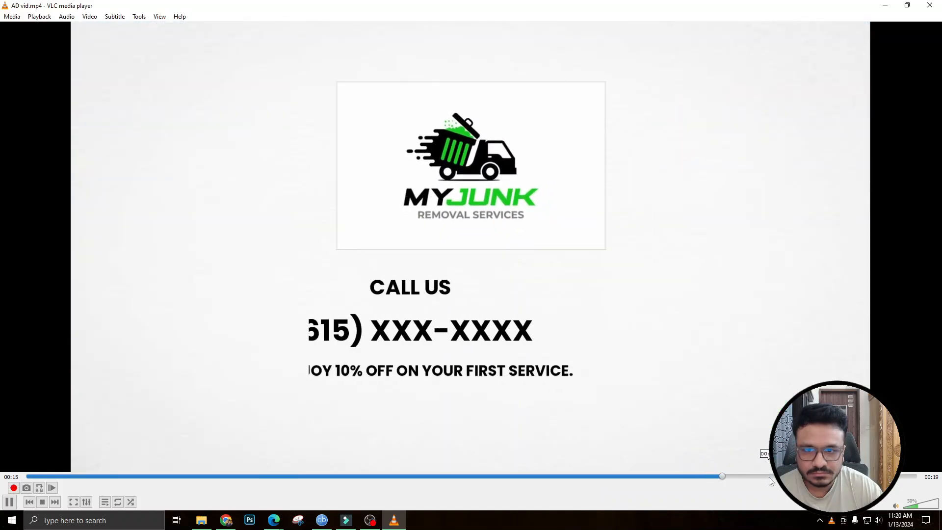
click(929, 6)
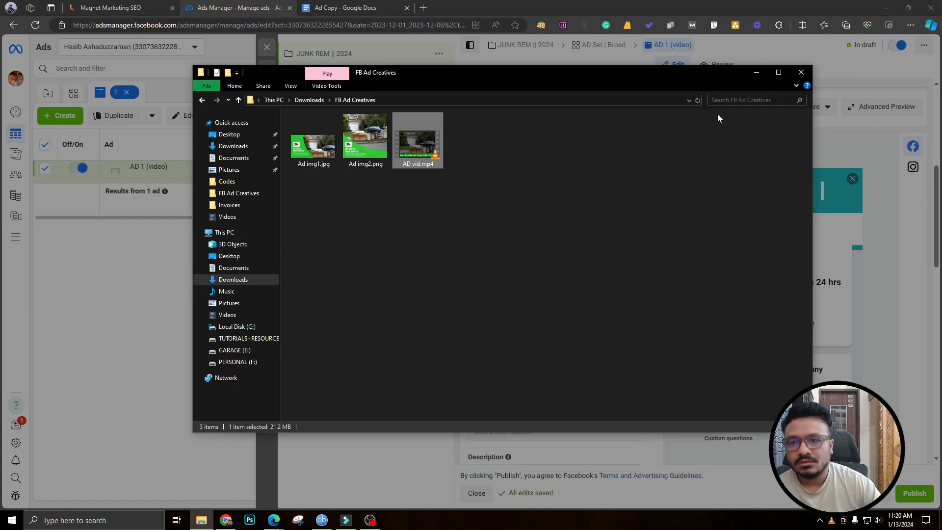
click(751, 75)
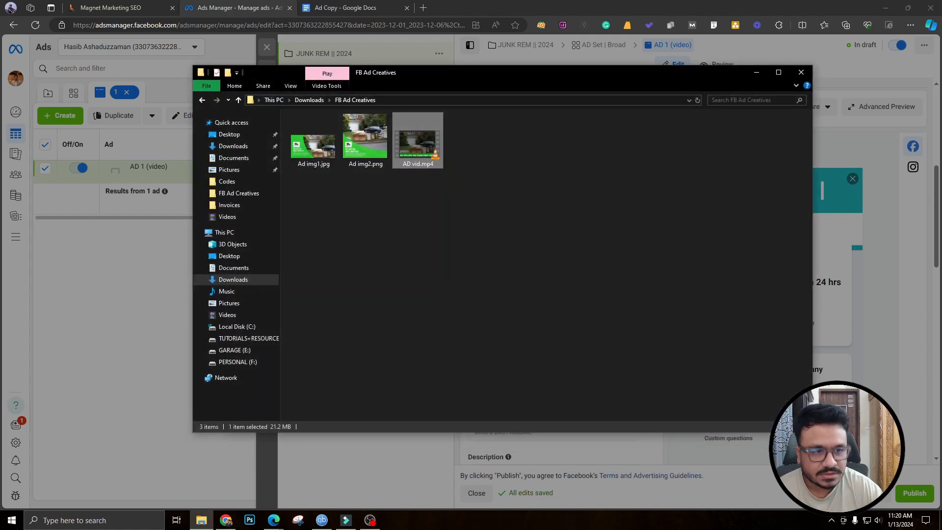
drag(521, 76, 543, 288)
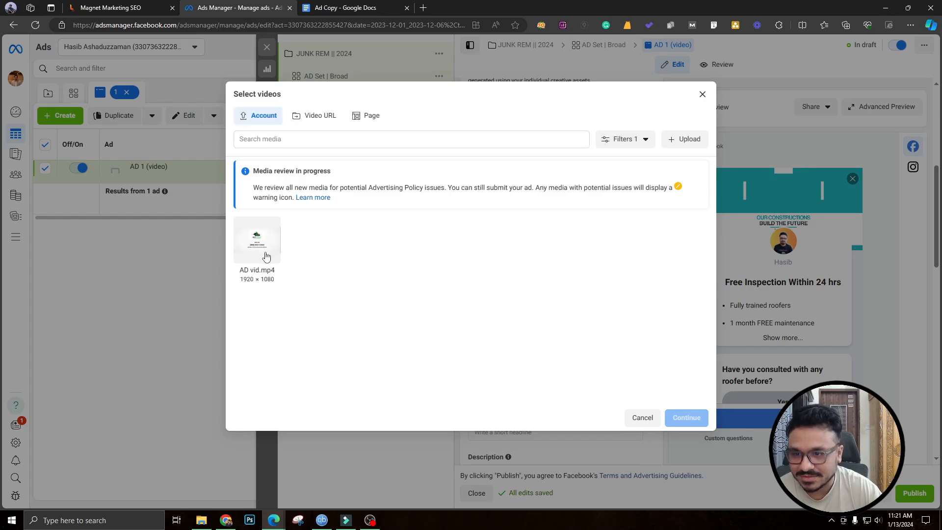
click(264, 253)
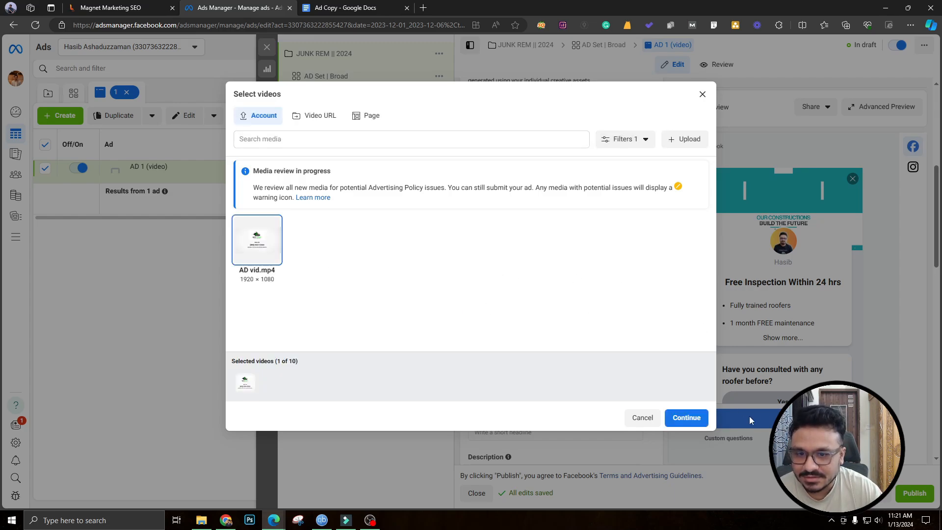
click(686, 418)
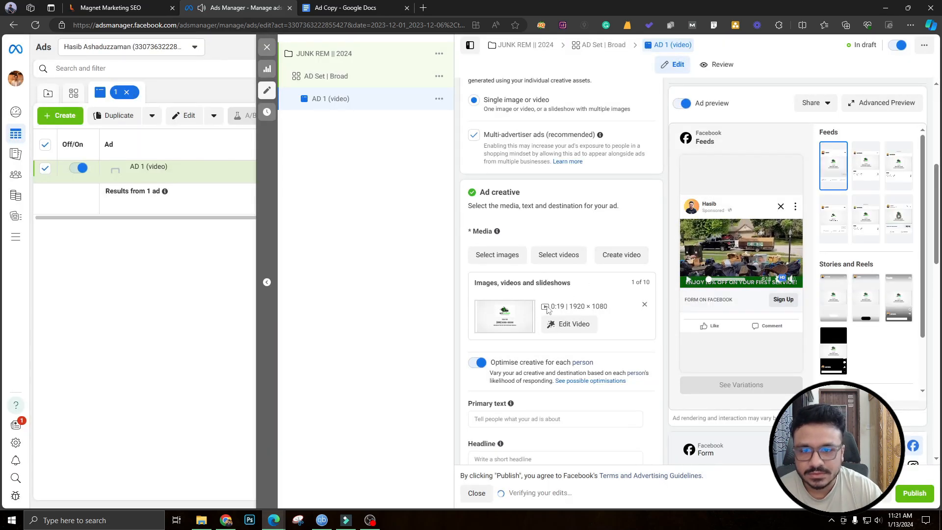
Copy the full Ad Variation 1 text from the Ad Copy document into the ad's primary text and expand it in the preview
scroll(547, 309, down, 3)
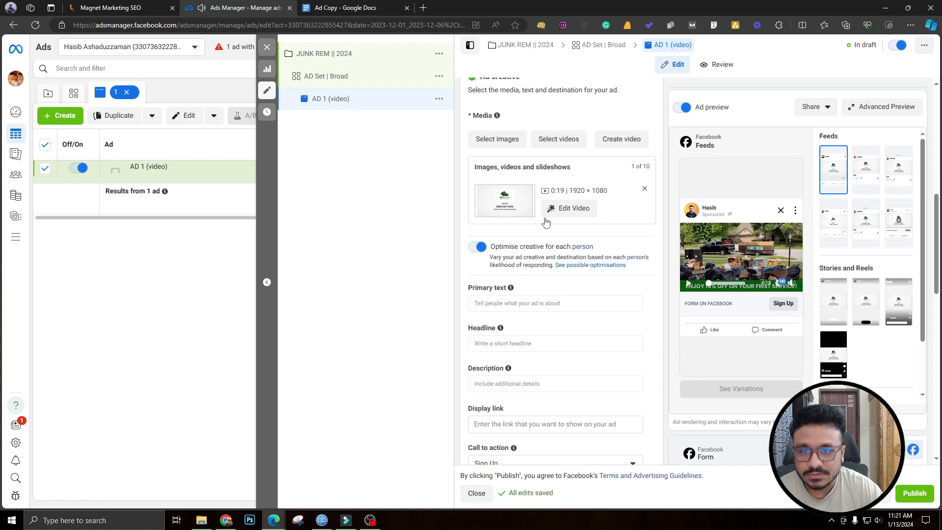
click(347, 9)
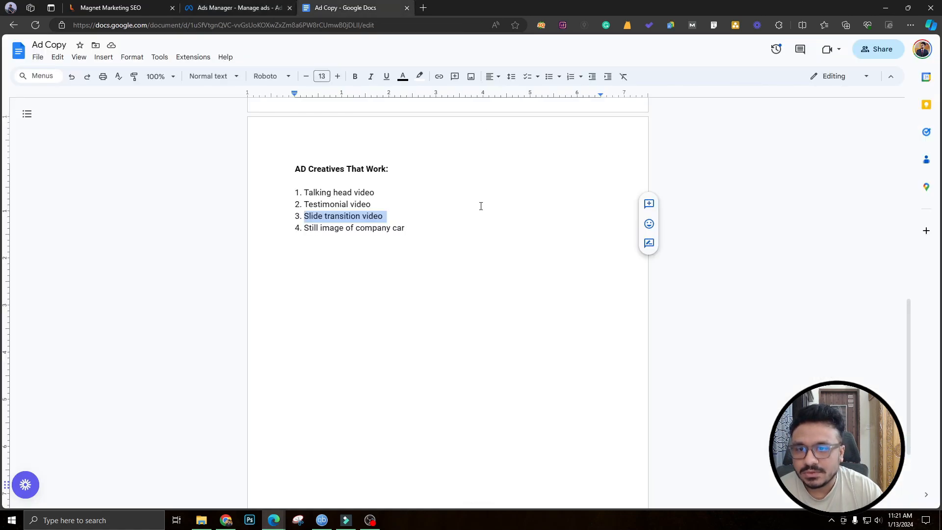
scroll(480, 206, up, 15)
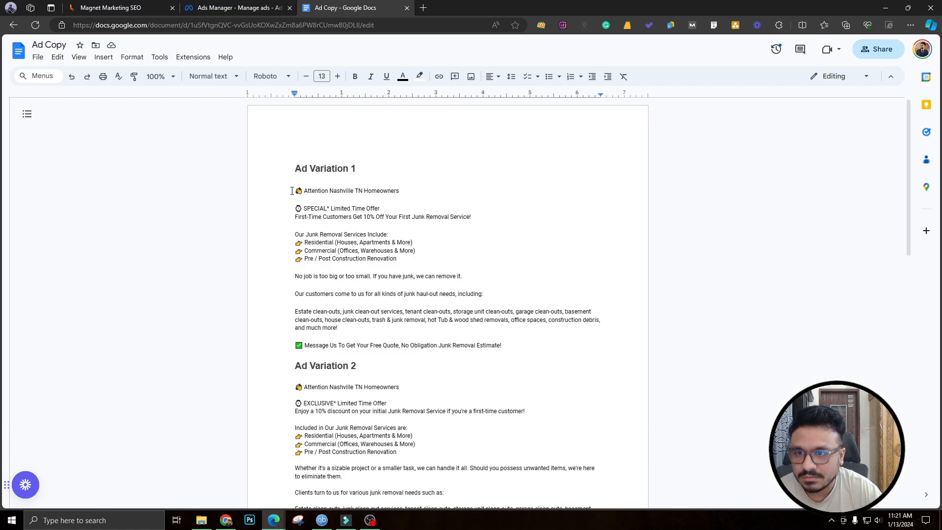
drag(286, 190, 498, 346)
key(ctrl+c)
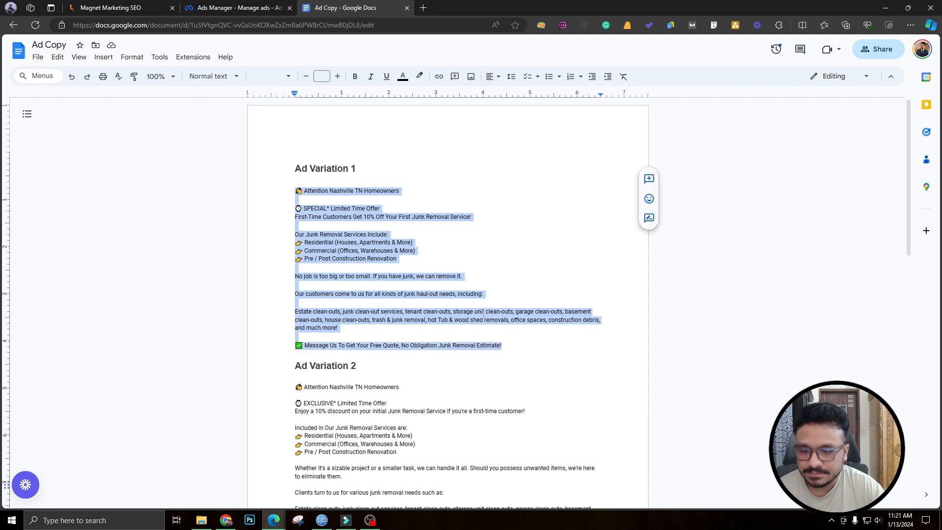
click(235, 8)
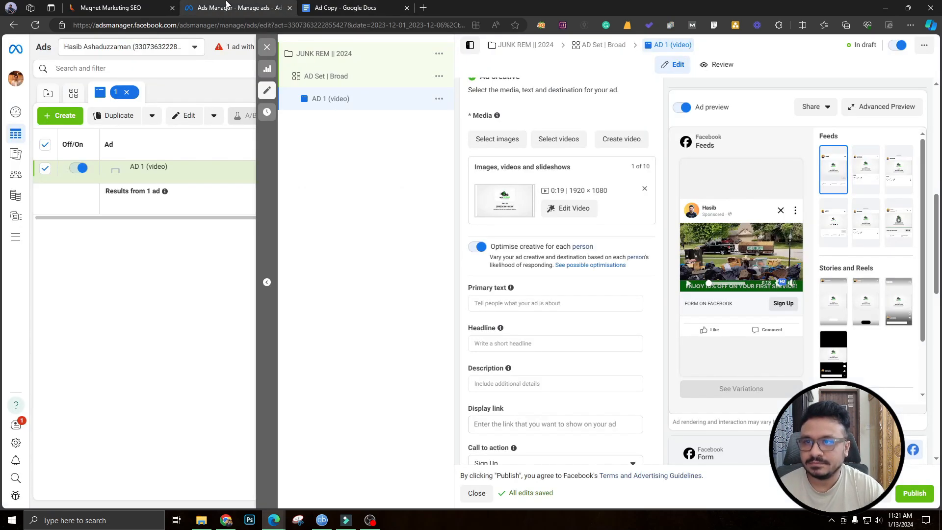
click(514, 304)
key(ctrl+v)
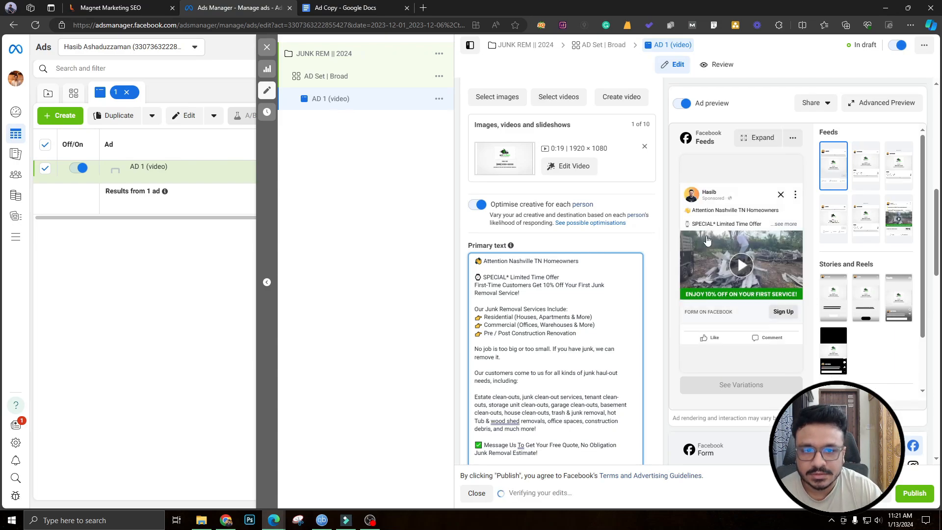
click(785, 223)
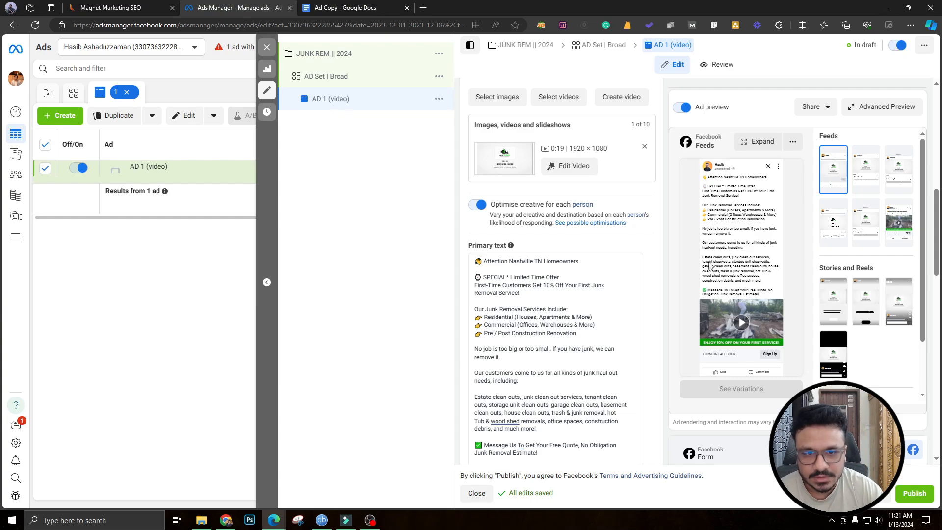
Set the ad's headline to "Get A No Obligation Free Estimate"
scroll(505, 300, down, 5)
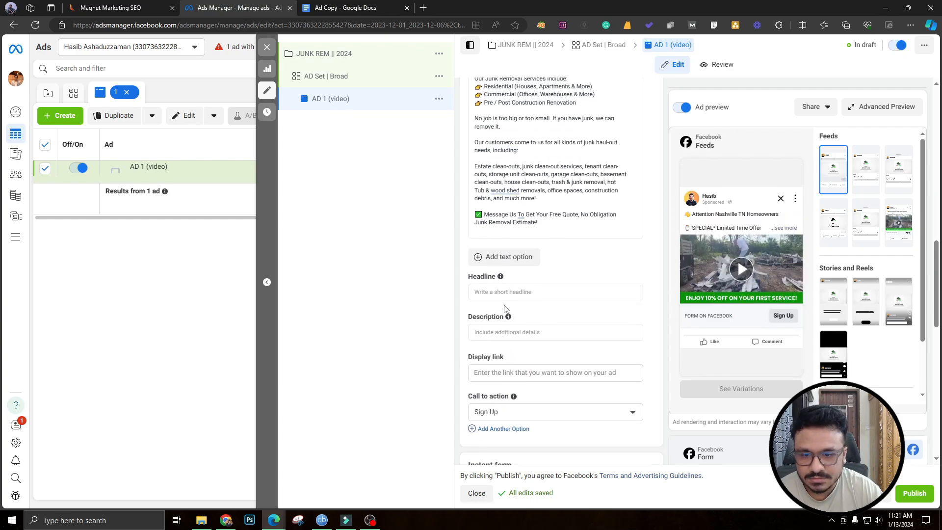
click(501, 290)
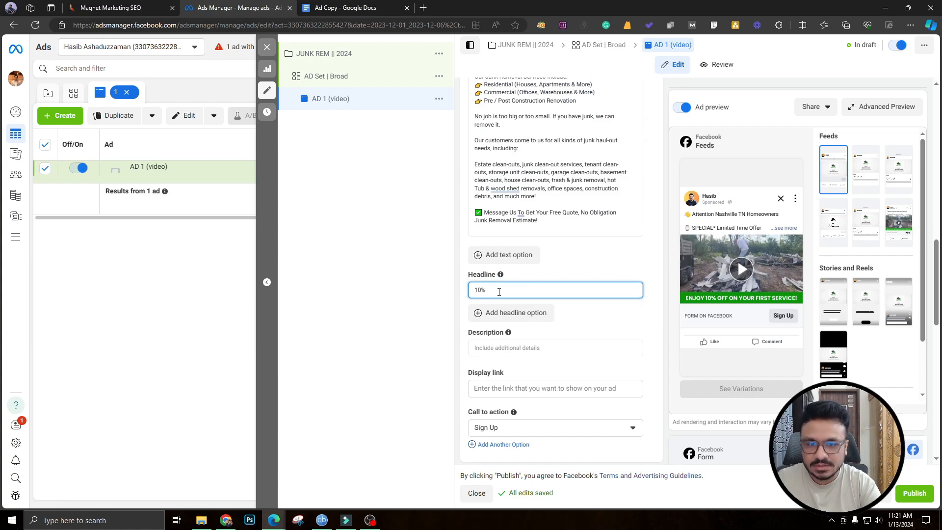
key(BackSpace)
key(BackSpace)
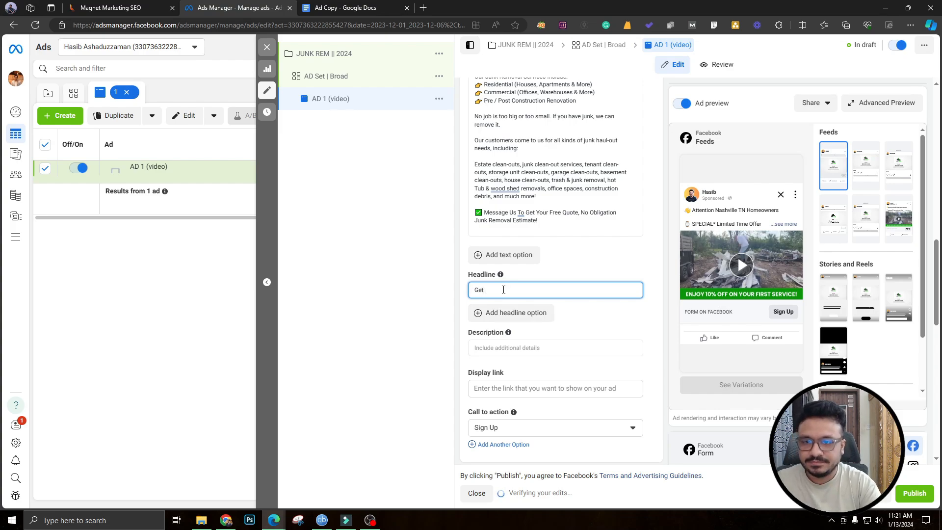
text(Get A No Oblig)
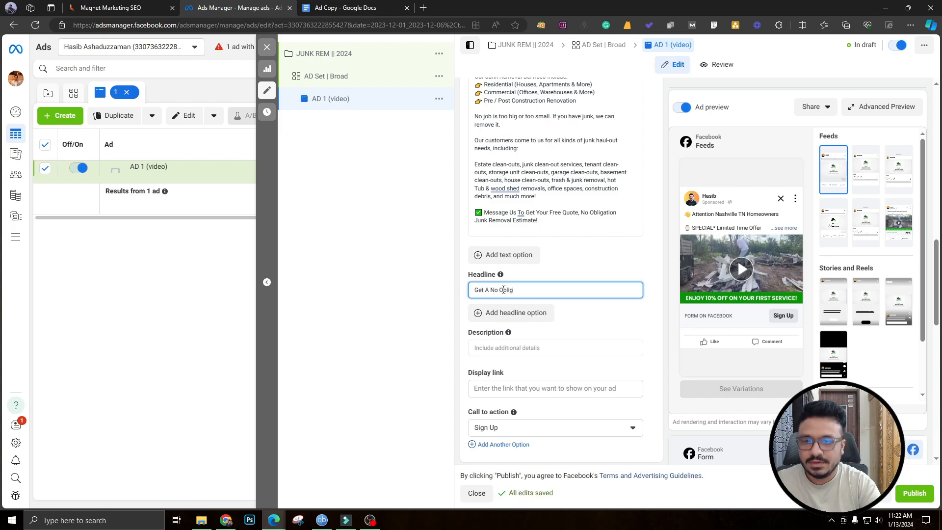
text(ation Free Estimate)
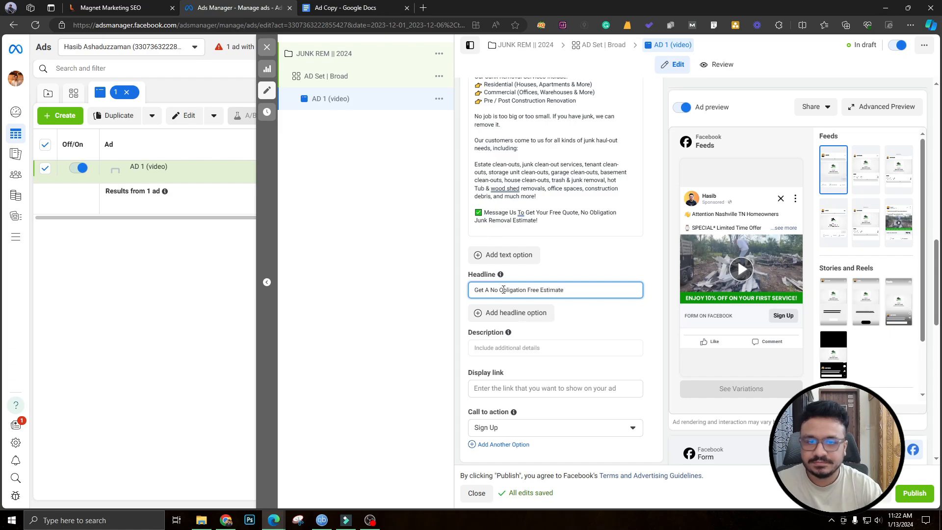
click(565, 323)
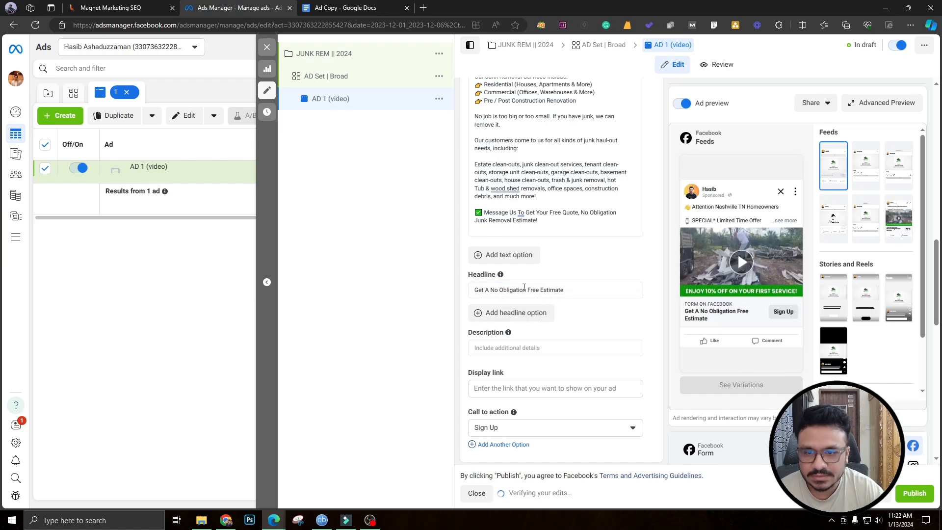
Change the ad's call to action to Get Quote
scroll(512, 383, down, 2)
click(515, 317)
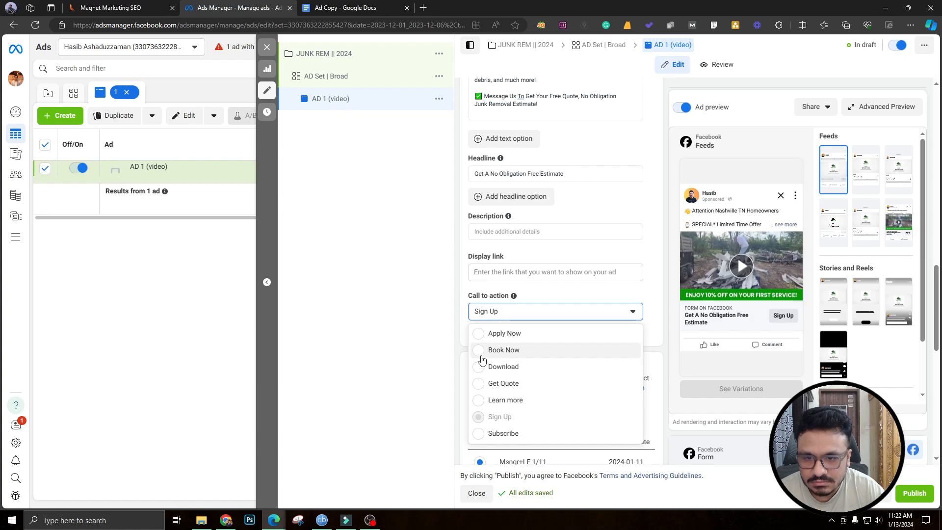
click(480, 385)
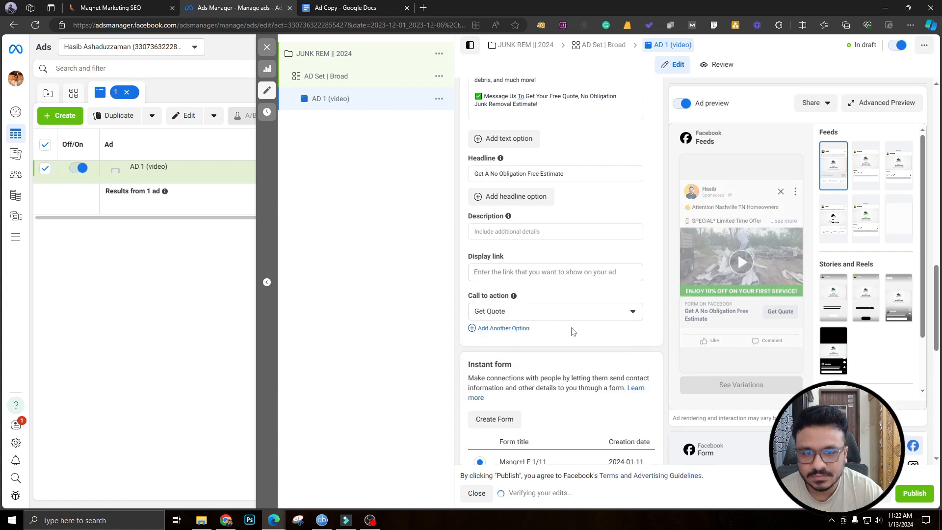
Start a new instant form for the ad and name it "LF 13/1"
scroll(544, 329, down, 2)
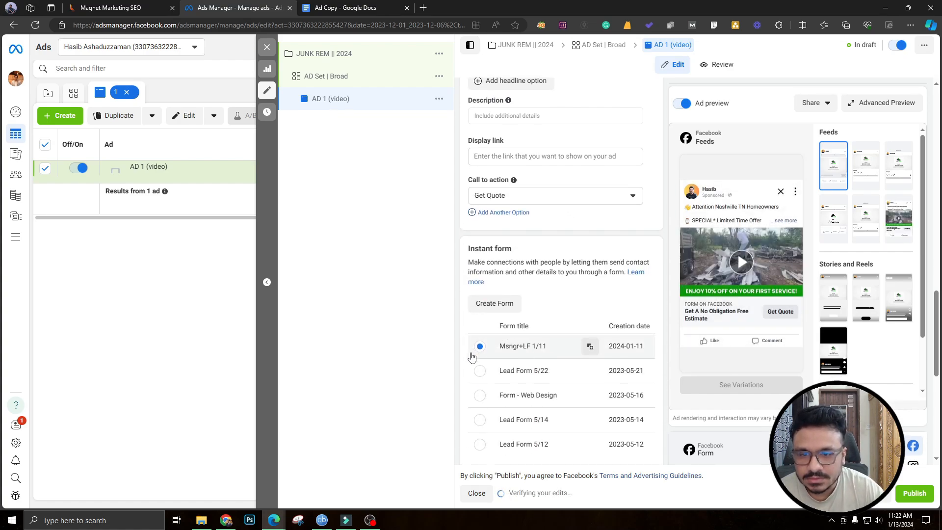
scroll(473, 294, up, 3)
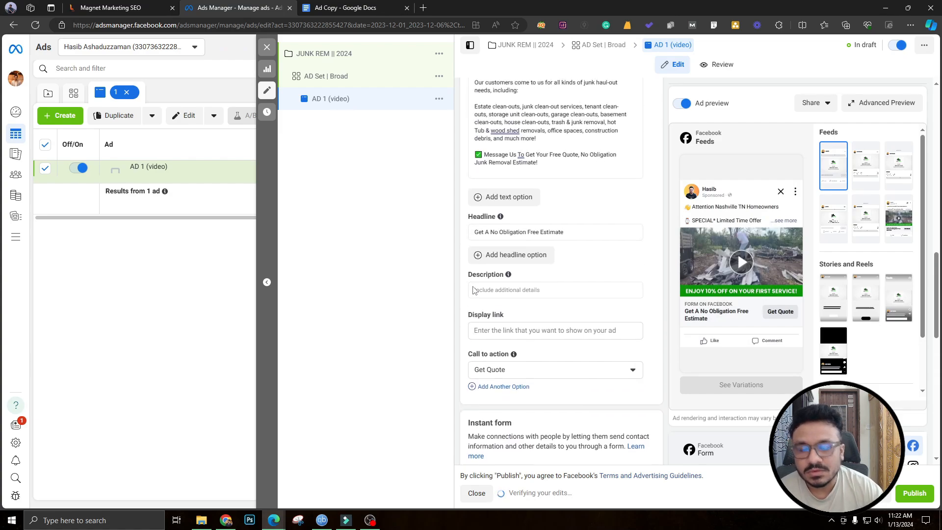
scroll(480, 292, down, 4)
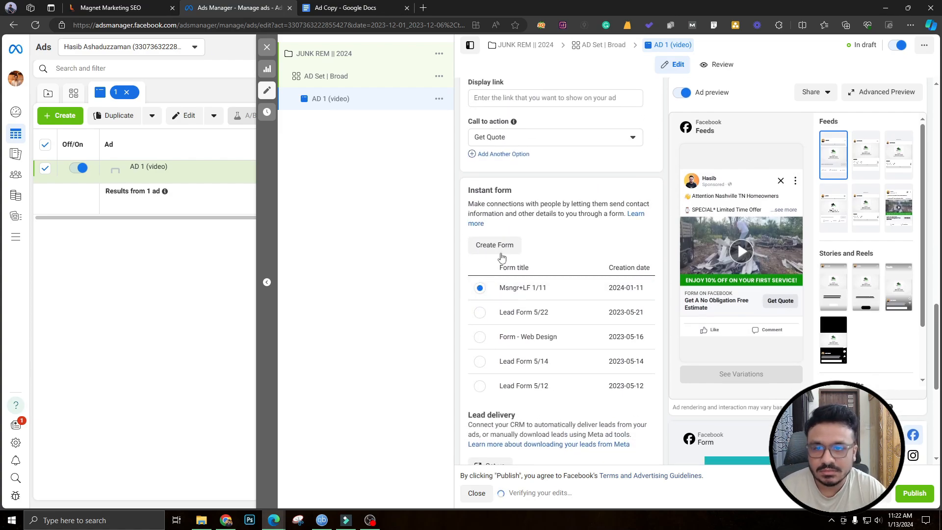
click(506, 253)
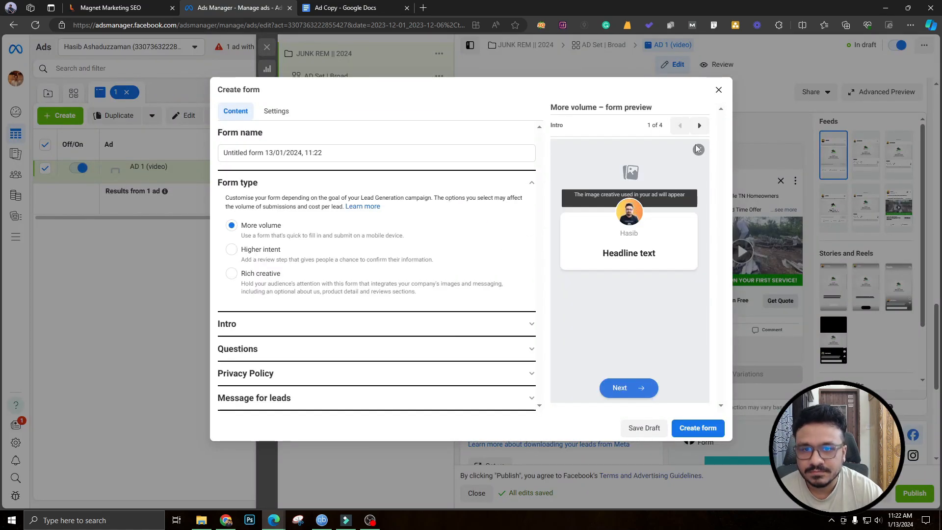
drag(354, 156, 222, 155)
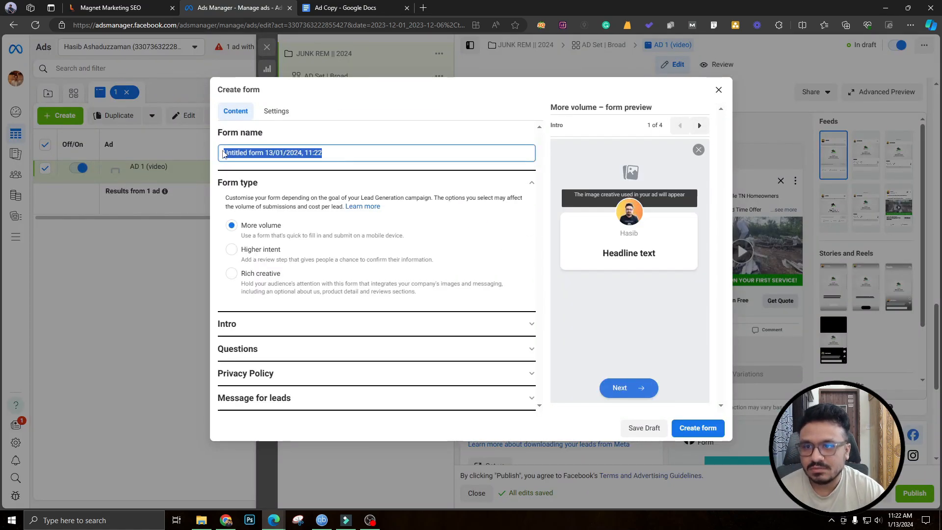
text(LF)
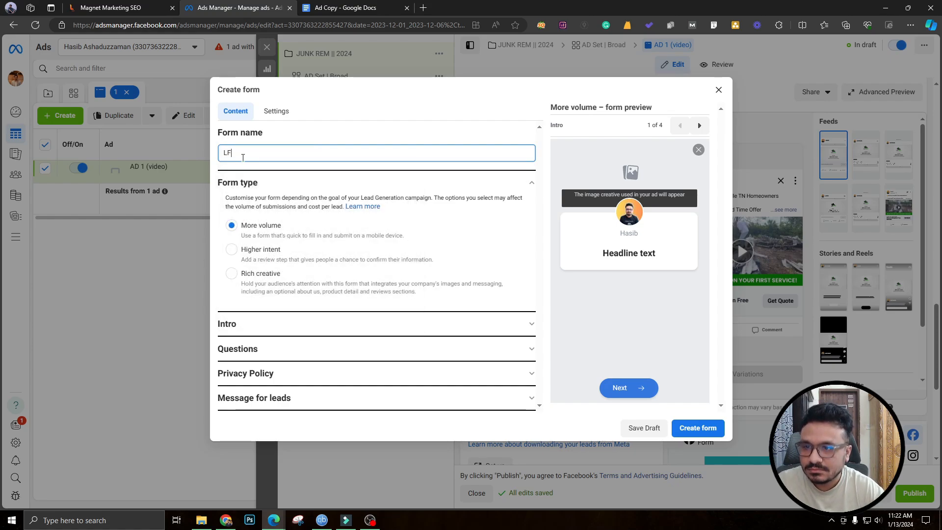
text( 13/1)
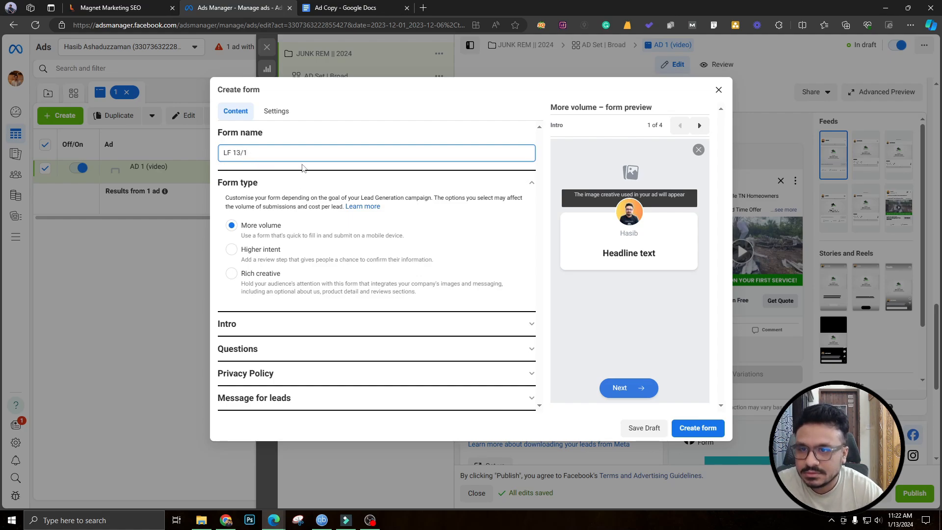
click(303, 168)
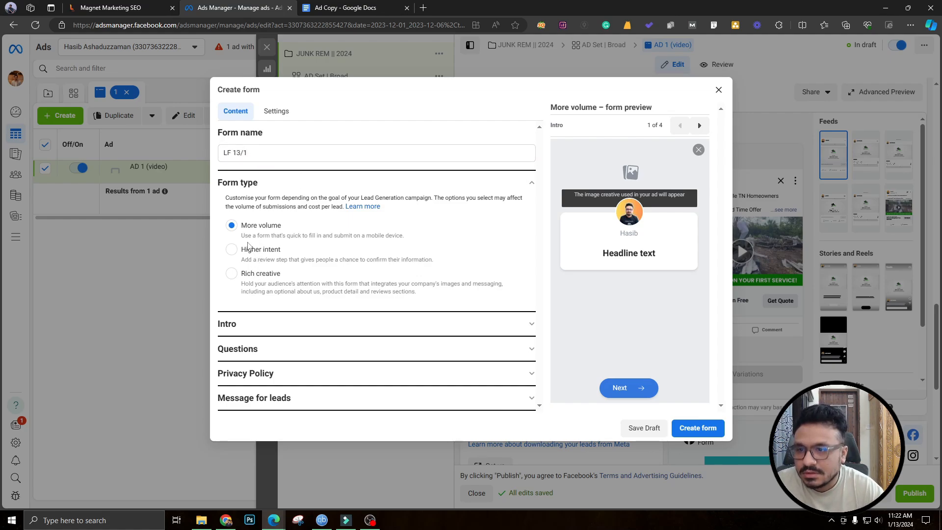
Upload the junk removal ad image as the background image of the form's intro
click(271, 324)
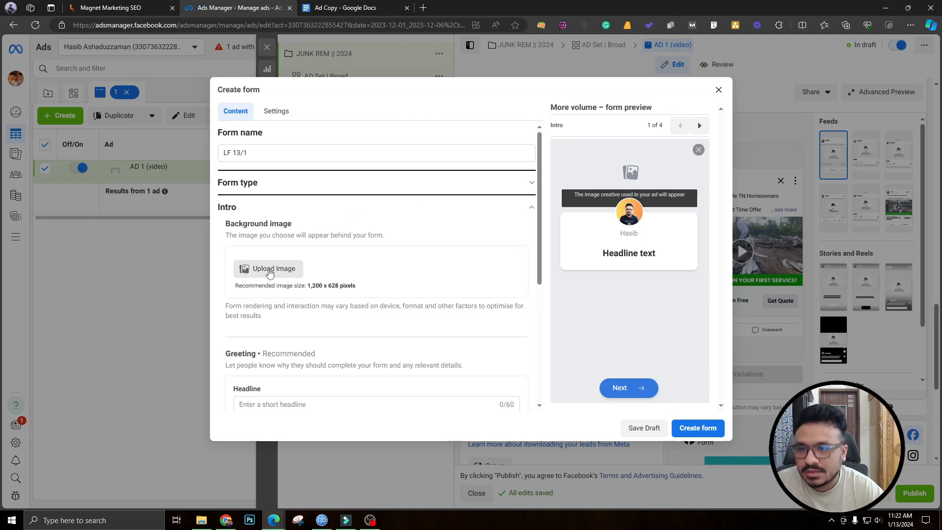
click(270, 273)
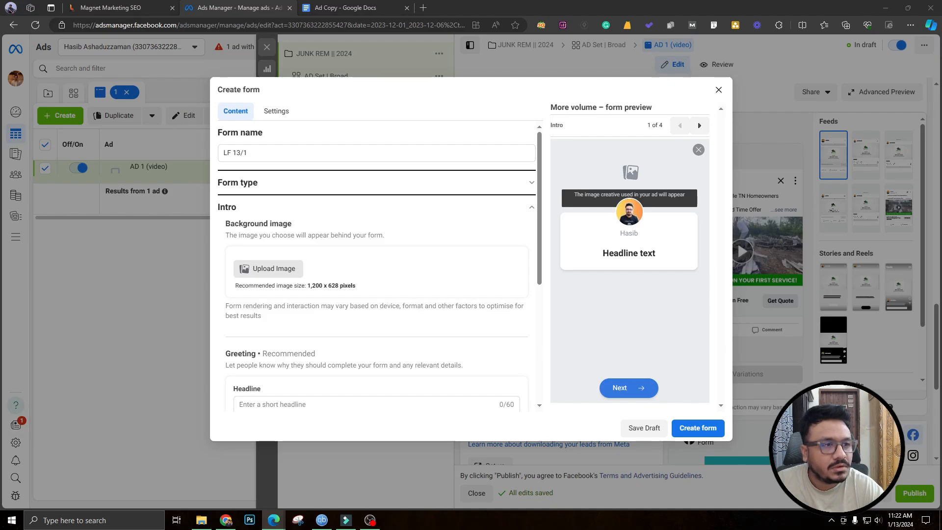
double_click(554, 176)
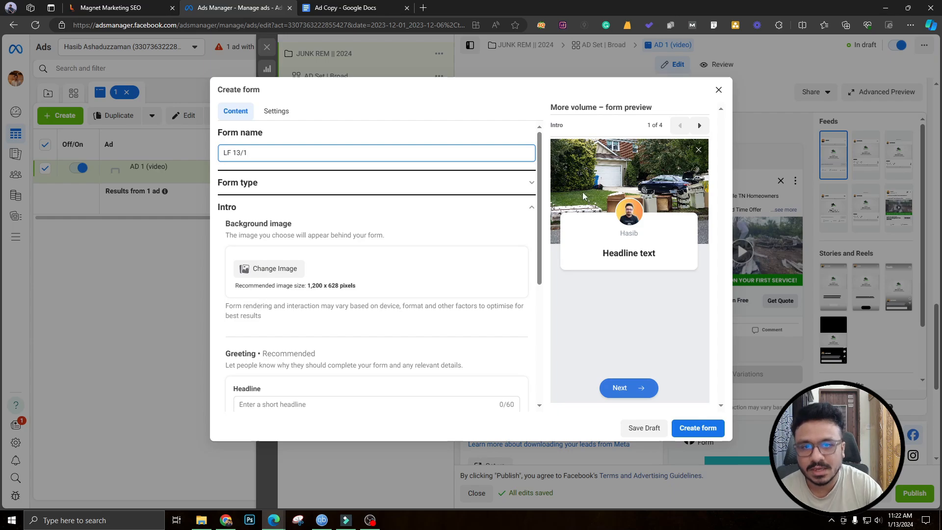
Set the intro greeting's headline to "Get 10% OFF On Your First Service"
scroll(329, 252, down, 3)
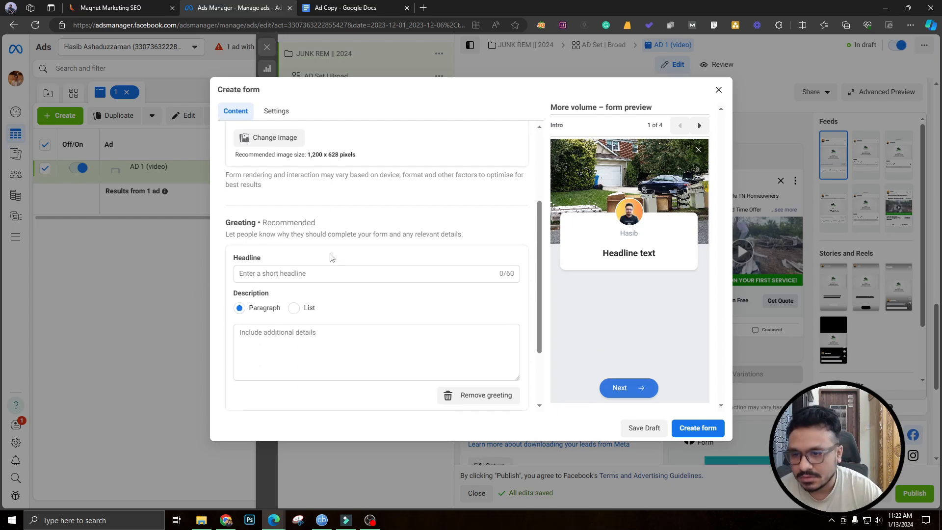
click(330, 273)
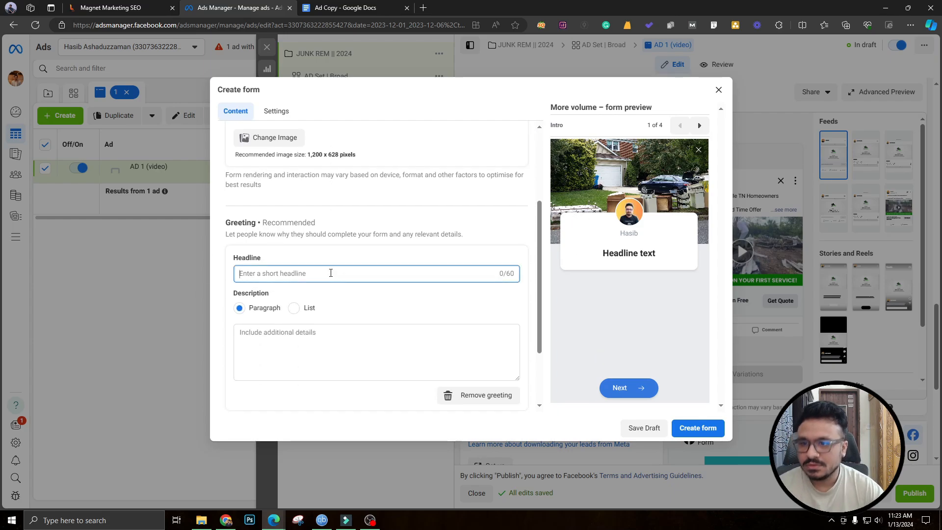
text(Get An E)
key(BackSpace)
key(BackSpace)
key(BackSpace)
key(BackSpace)
key(BackSpace)
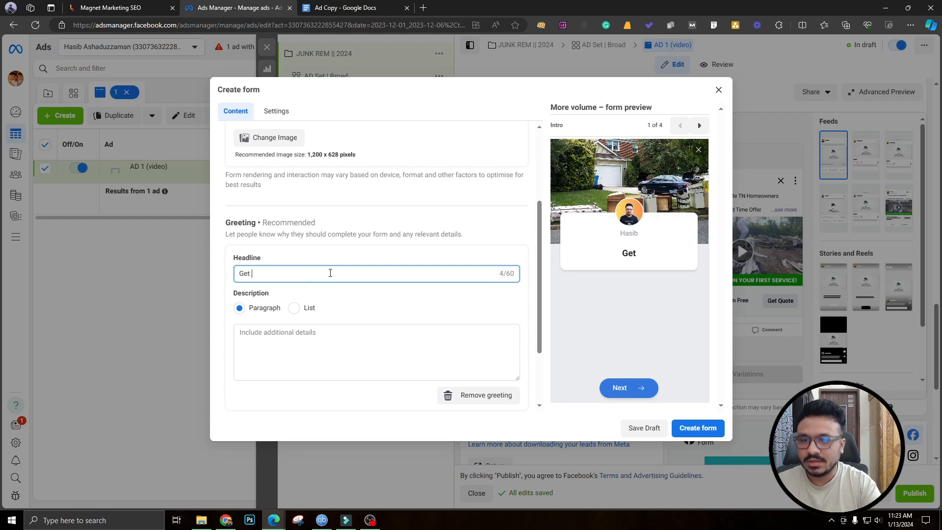
text(10% OFF)
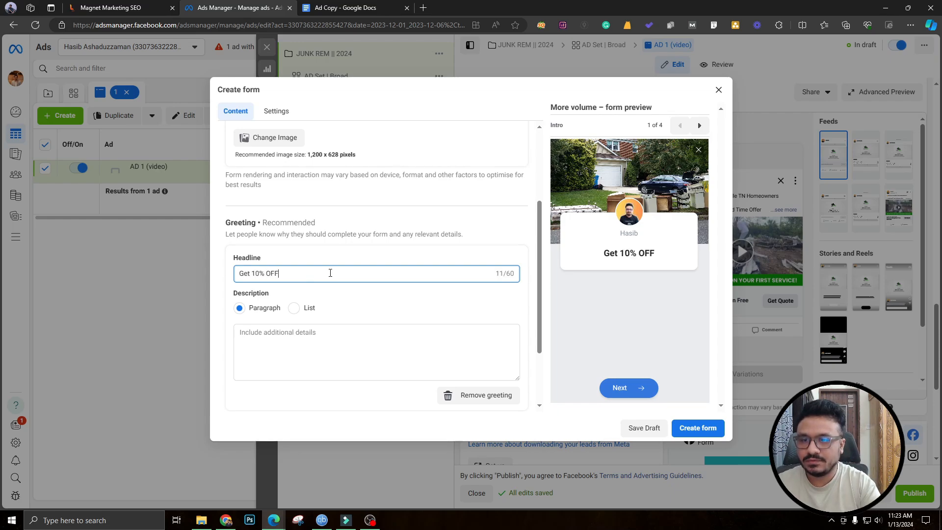
text( On Your Firstr)
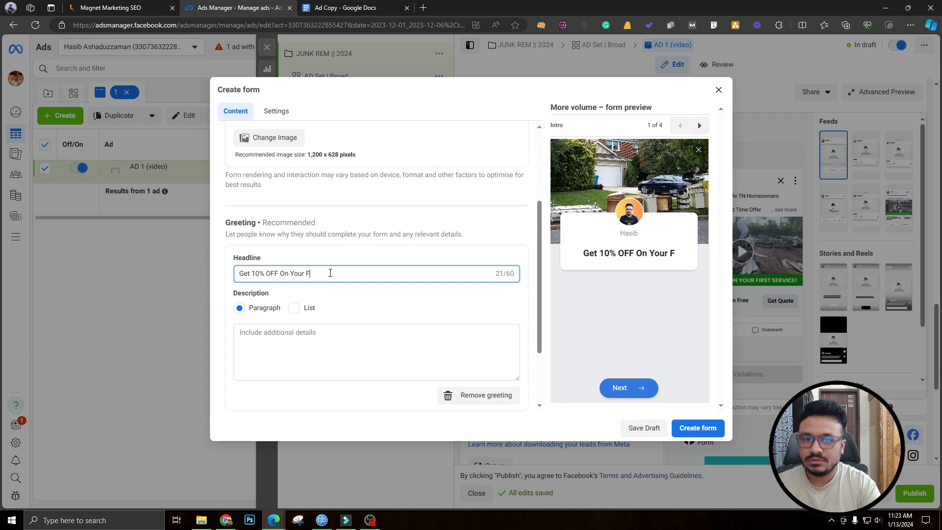
key(BackSpace)
key(BackSpace)
text(Service)
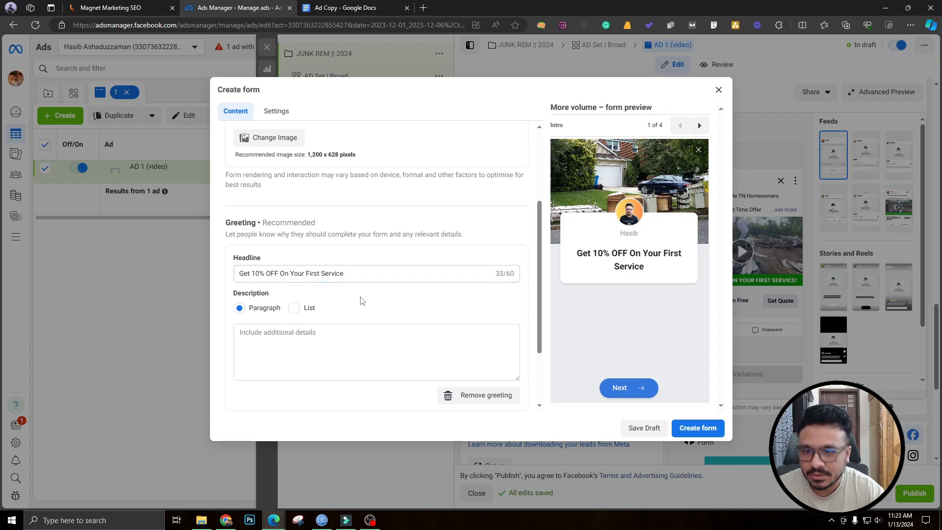
Remove the greeting from the form's intro
click(343, 343)
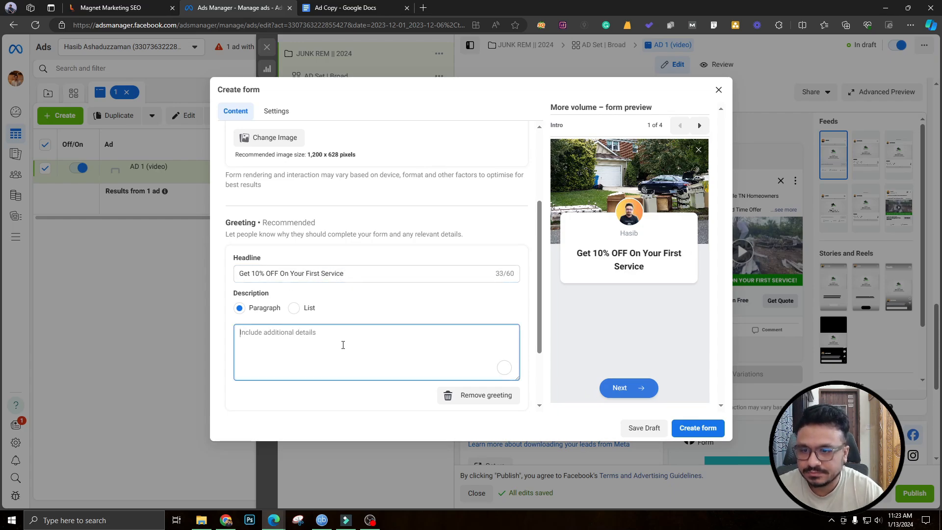
scroll(368, 343, down, 2)
click(469, 311)
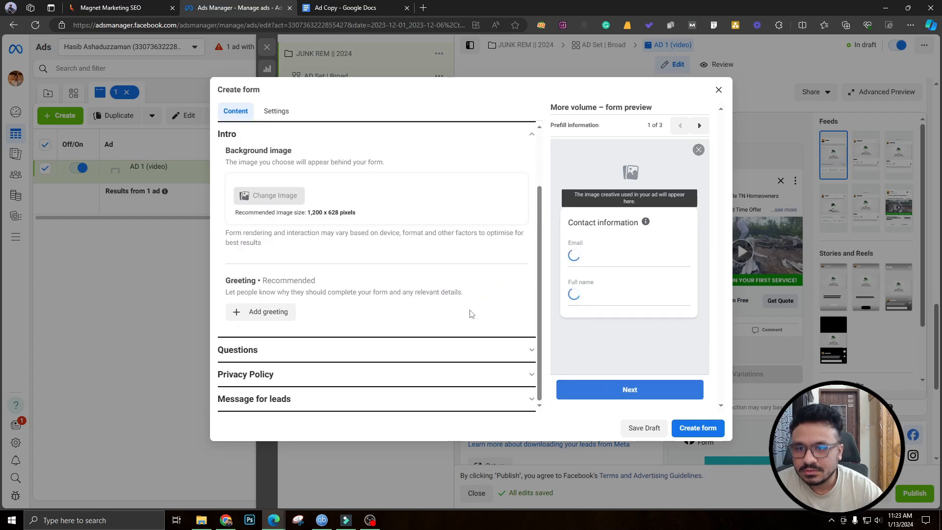
Add a new greeting to the form's intro with the headline "Get 10% OFF On Your First Service"
click(270, 309)
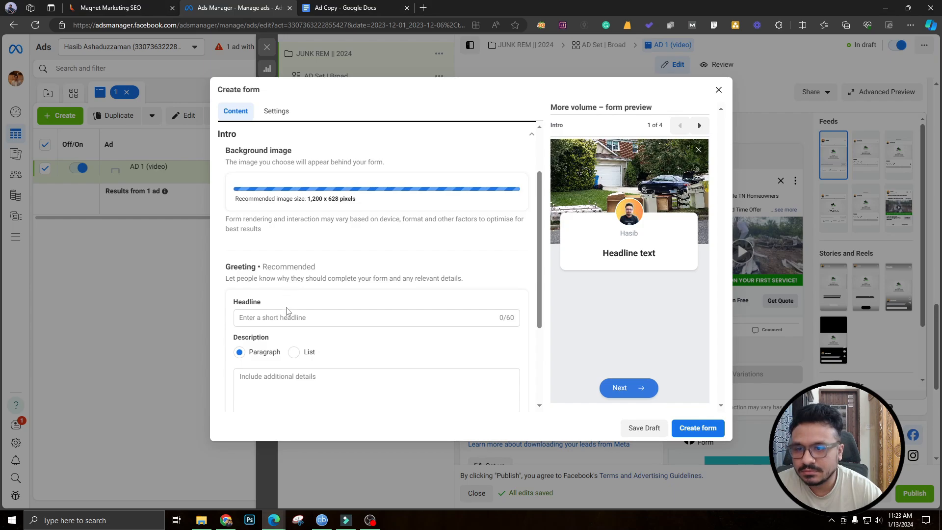
click(288, 314)
text(Get A)
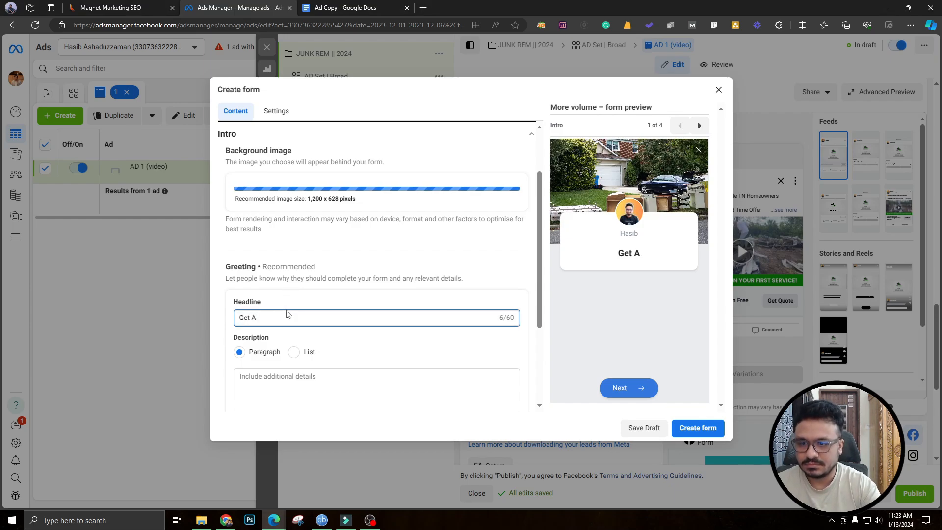
key(BackSpace)
key(BackSpace)
text(10% OFF)
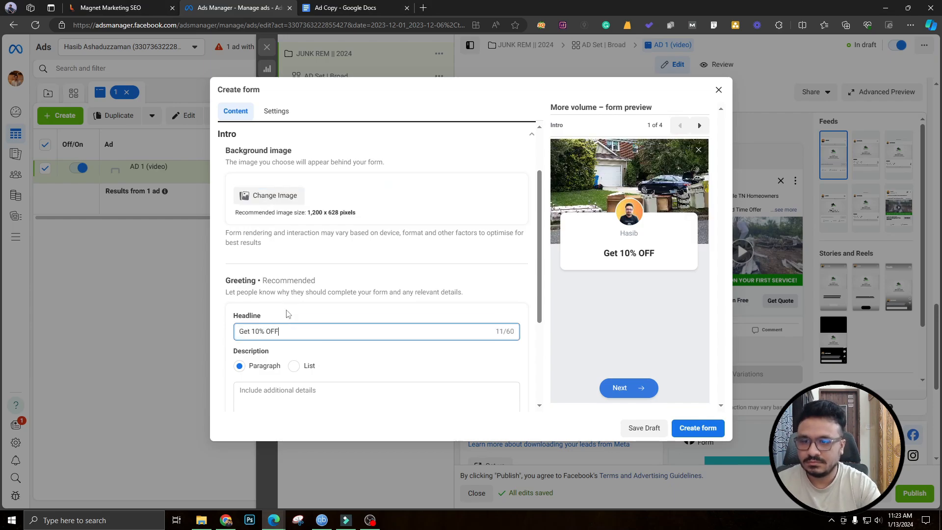
text( On Your Fir)
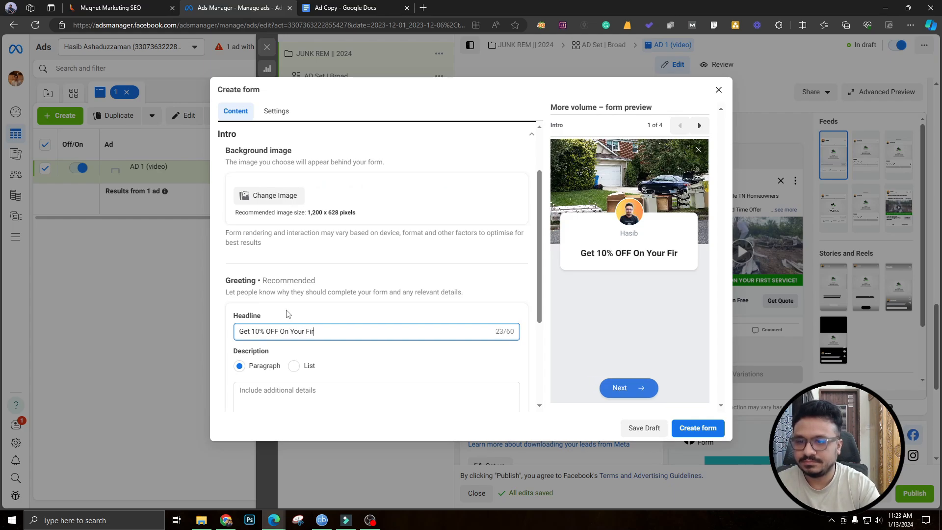
text(st)
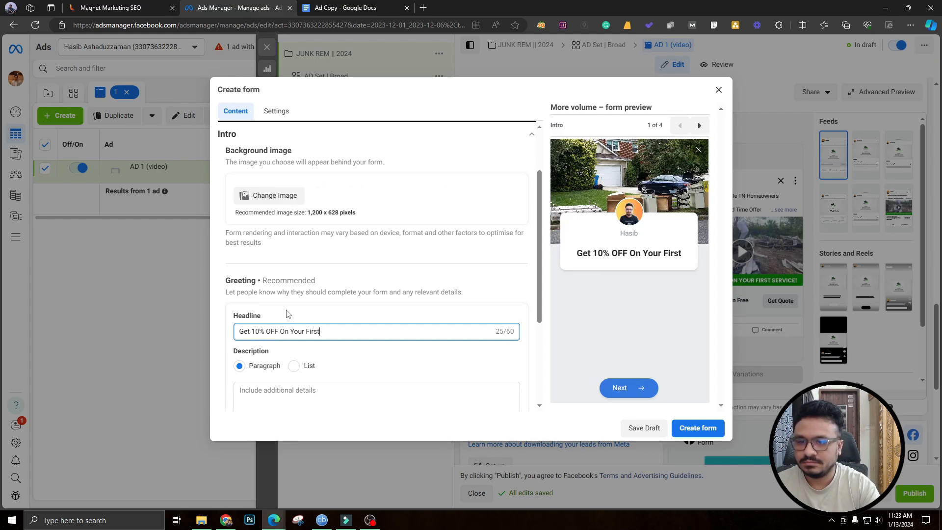
text( Service)
Enter "Get in touch for a no-obligation free quote." as the greeting's paragraph description
scroll(357, 312, down, 2)
click(363, 307)
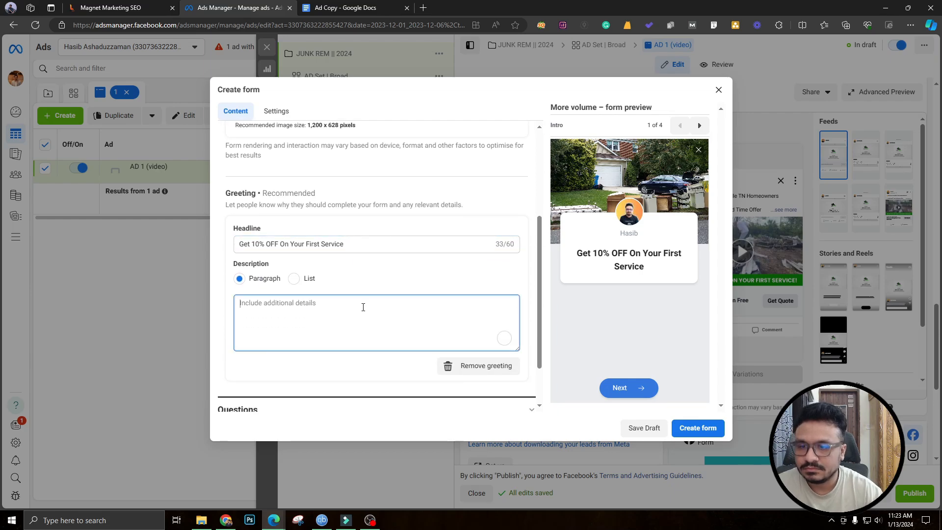
text(Get in touc)
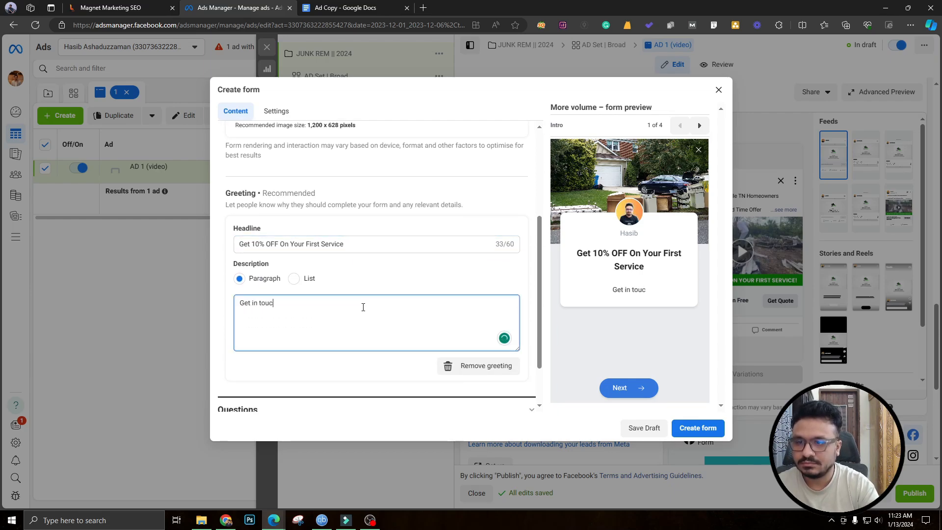
text(h for a no-o)
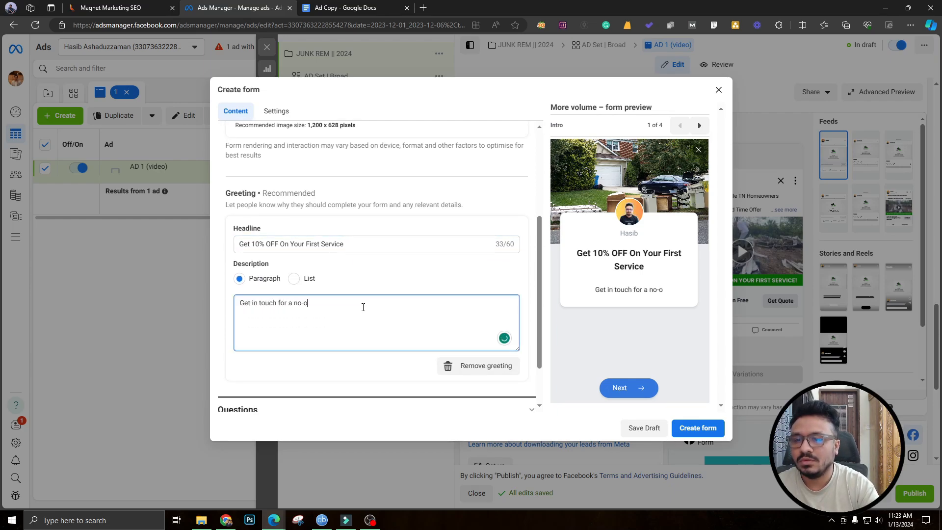
text(bligation free )
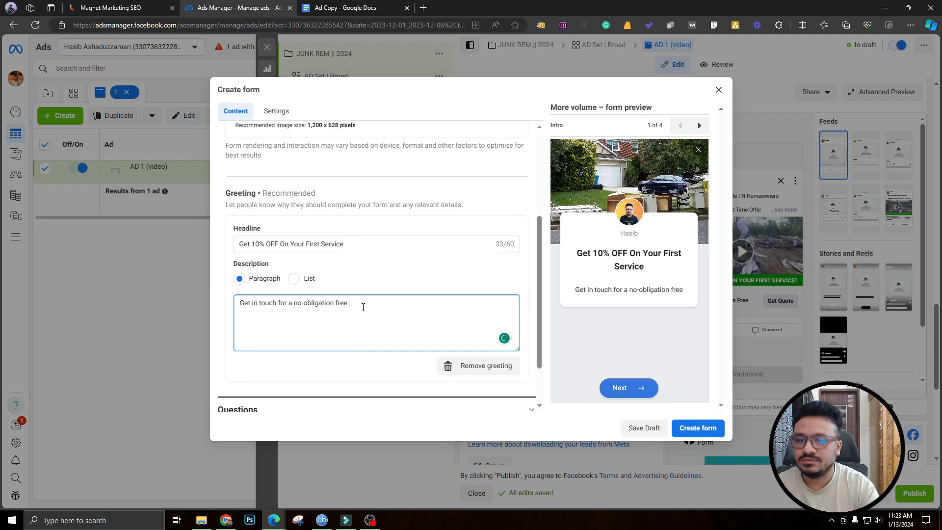
text(quote.)
click(363, 268)
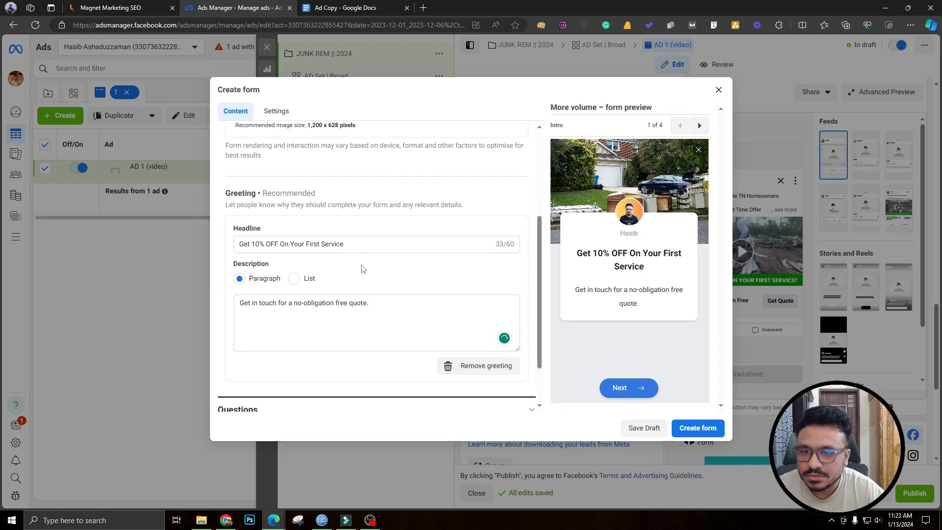
Dismiss the lead filtering notice in the form's questions and add a multiple choice question "What Do You Need Help With?"
scroll(354, 280, down, 1)
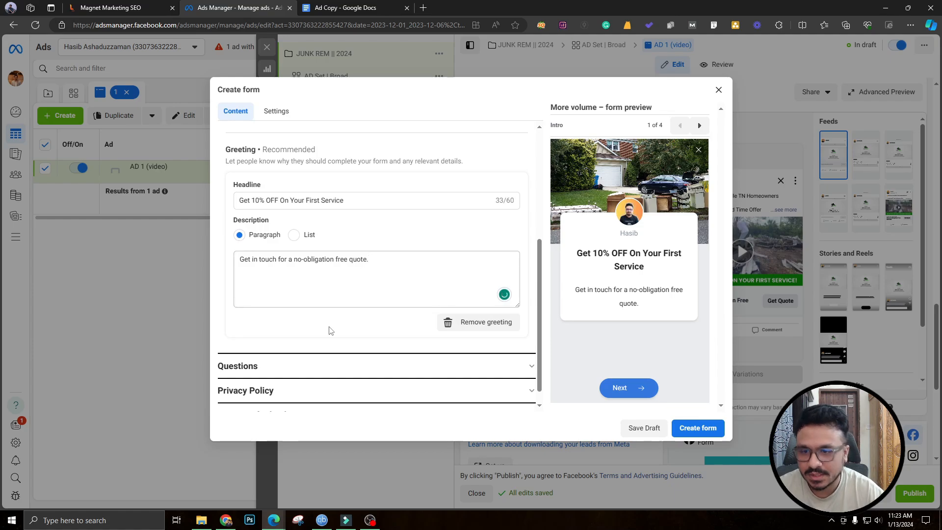
click(302, 368)
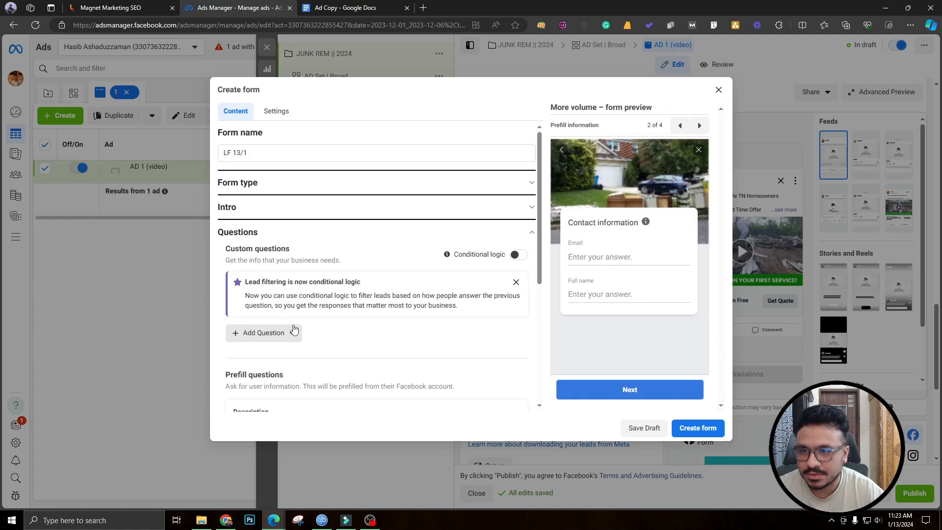
click(515, 282)
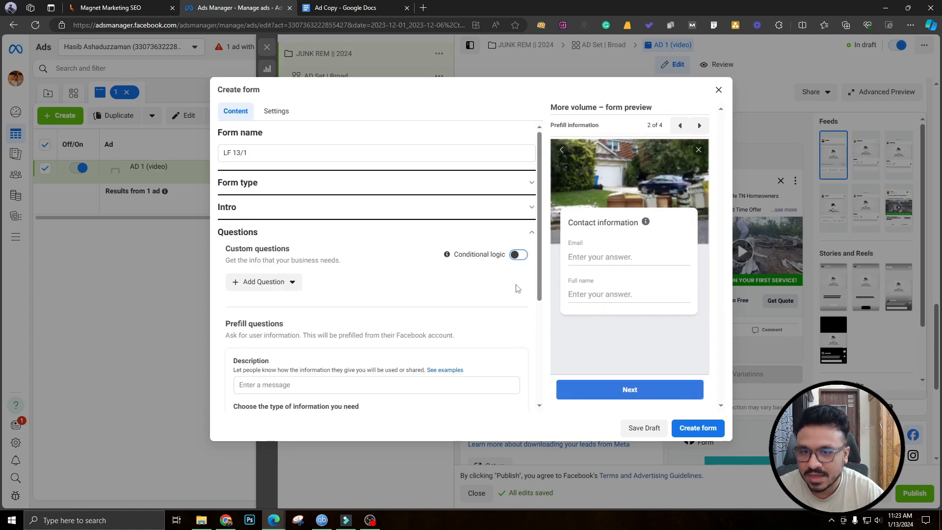
click(281, 284)
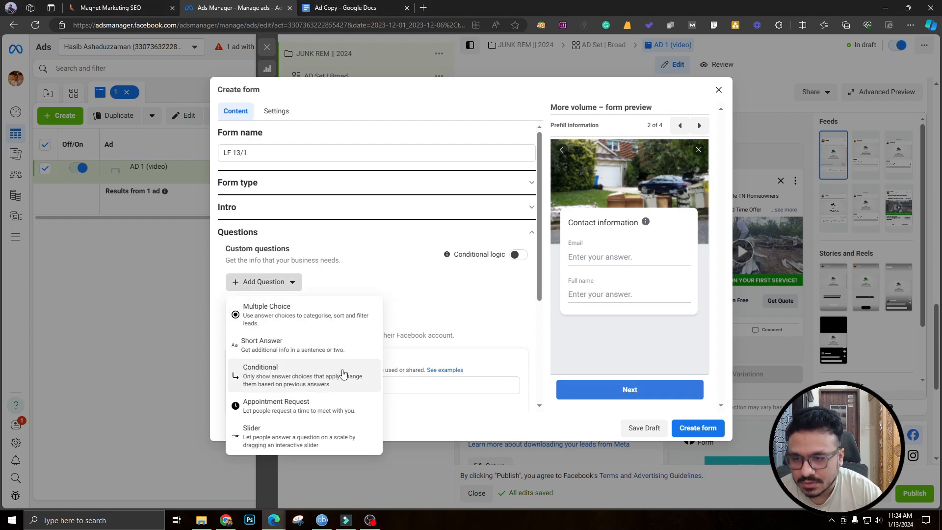
click(298, 323)
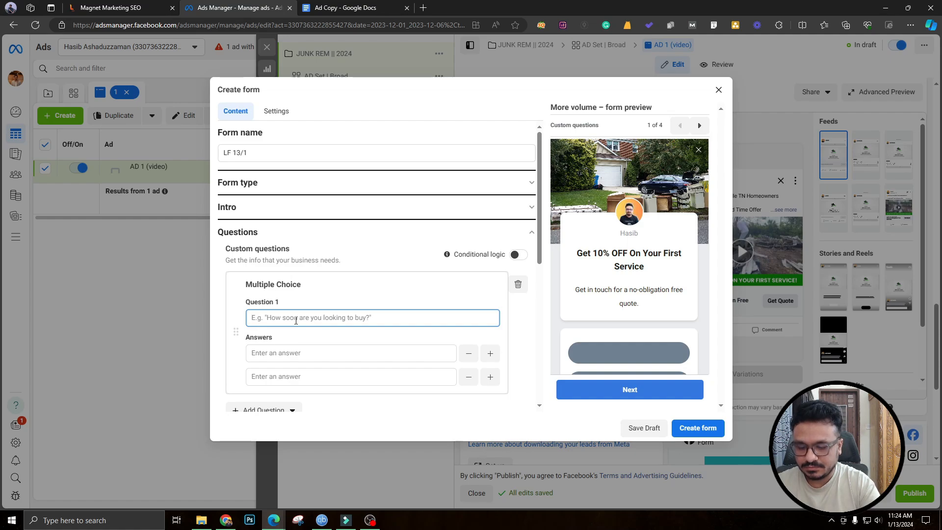
text(What Do You Ne)
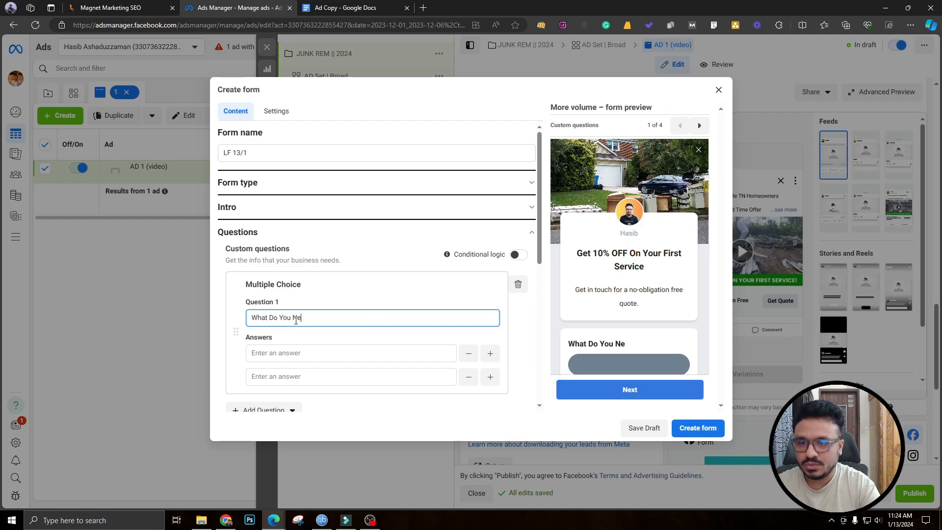
text(ed Help With?)
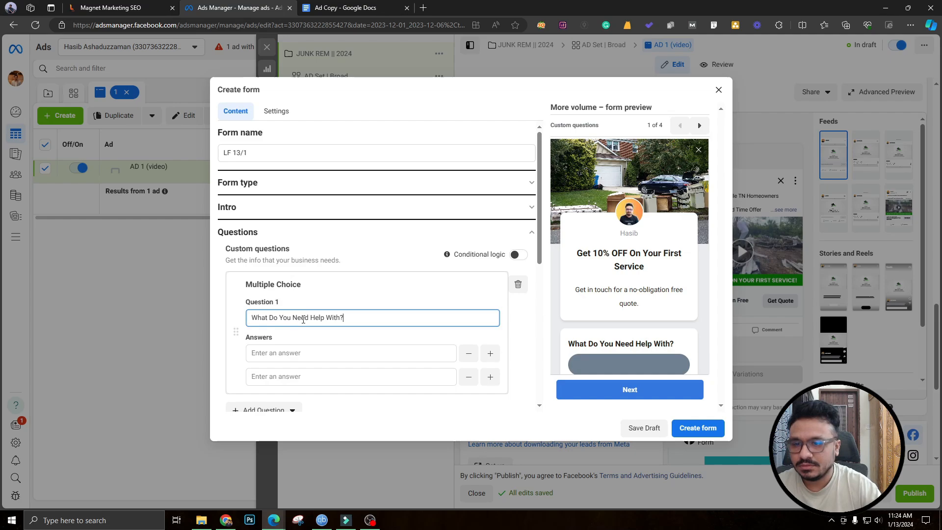
Enter "Junk Removal" and "Hauling" as the first two answers to the multiple choice question
scroll(303, 320, down, 1)
click(303, 311)
text(J)
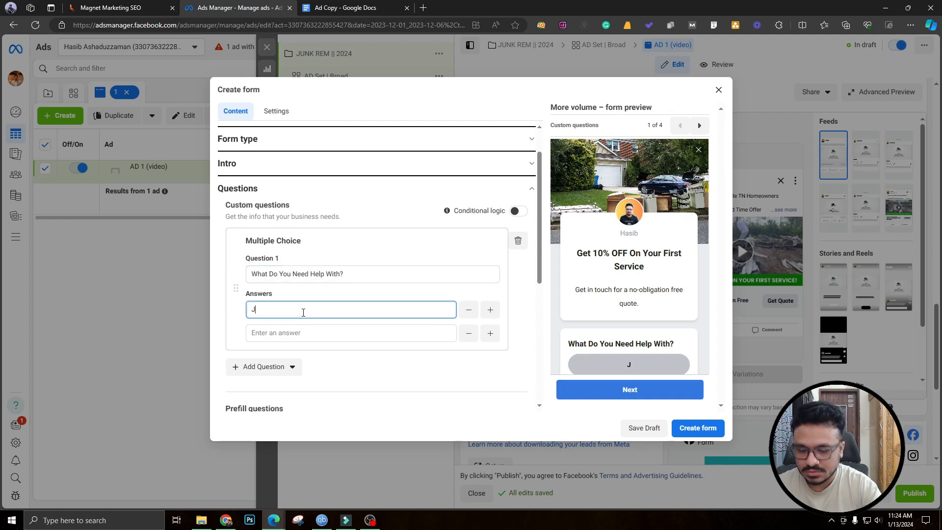
text(unk Removal)
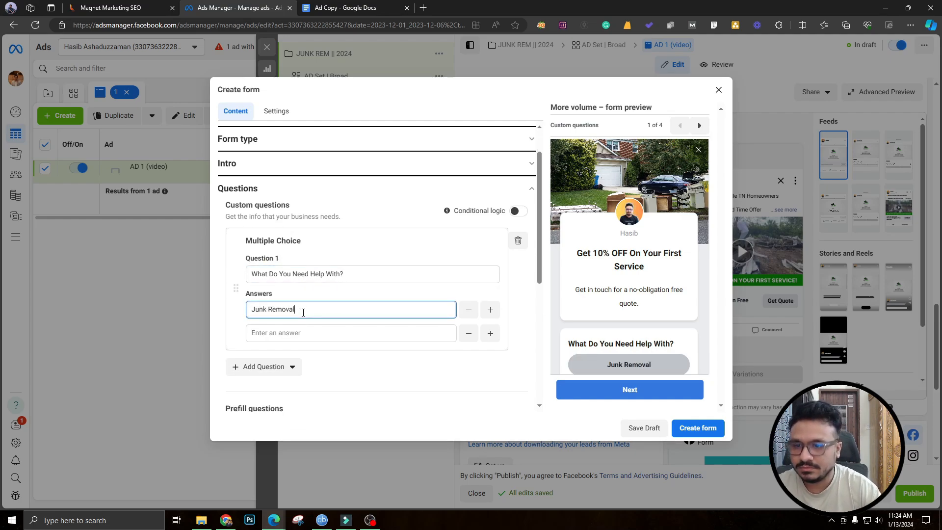
click(299, 334)
text(Hauling)
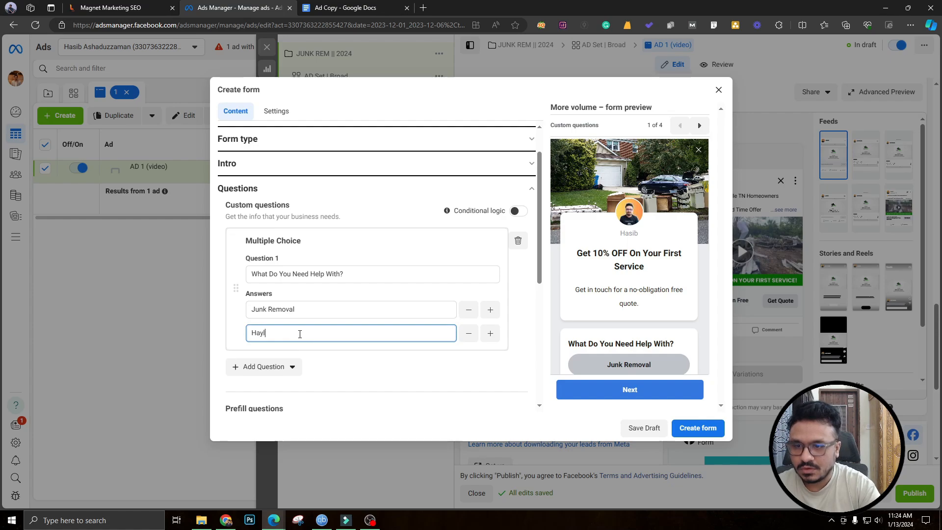
Add a third answer, "Demolition", to the multiple choice question
click(265, 366)
click(490, 333)
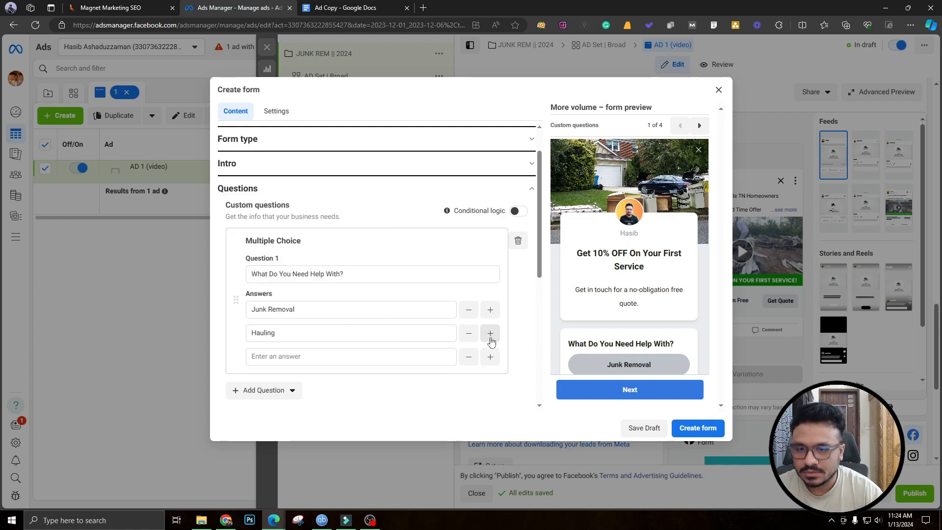
click(358, 356)
text(De)
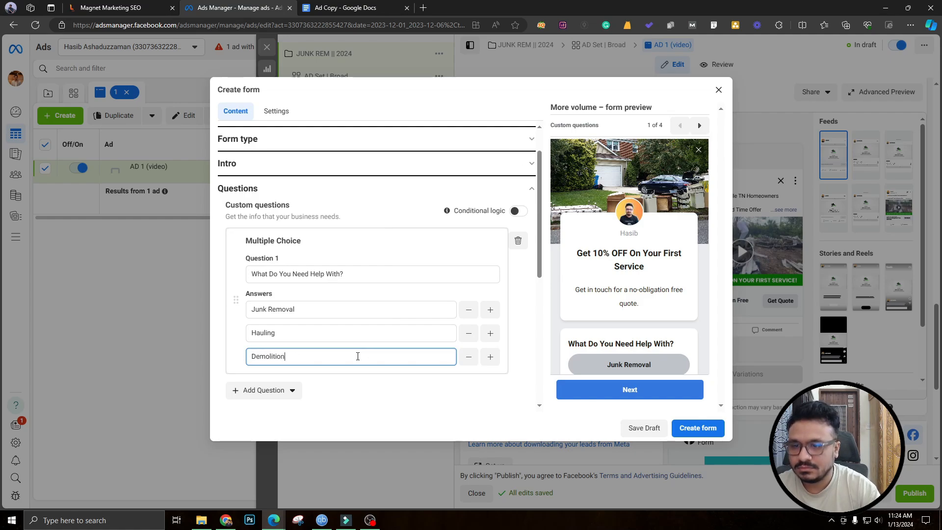
text(molition)
click(371, 368)
scroll(333, 344, down, 1)
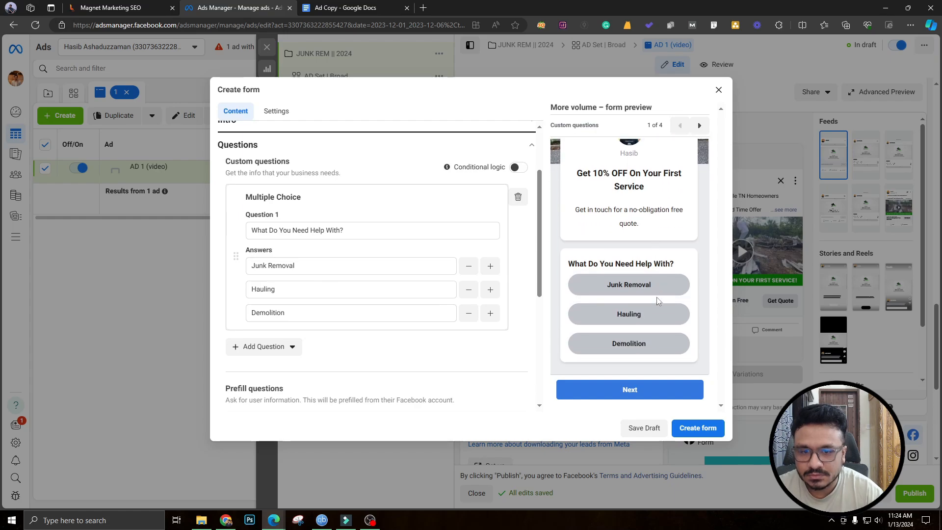
Add a short answer question to the form reading "Have we worked with you before?"
click(284, 347)
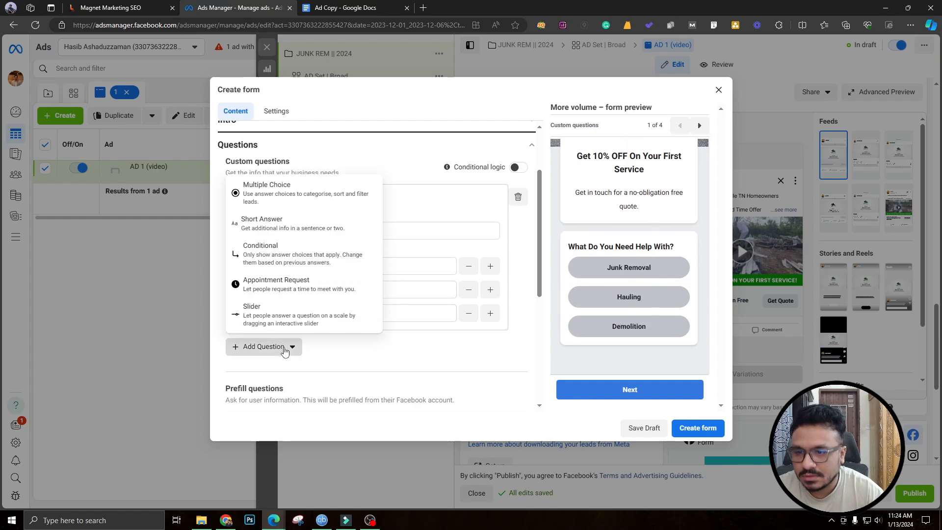
click(289, 222)
click(298, 300)
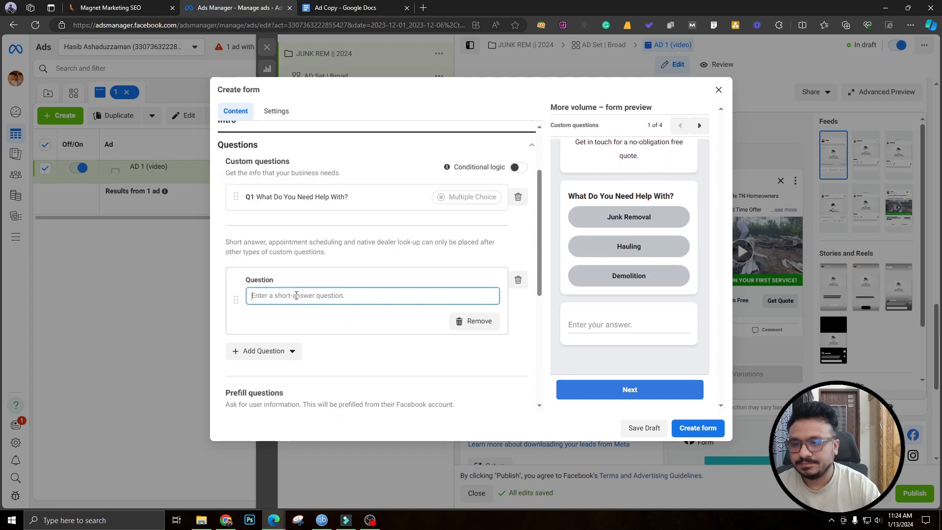
text(Have we)
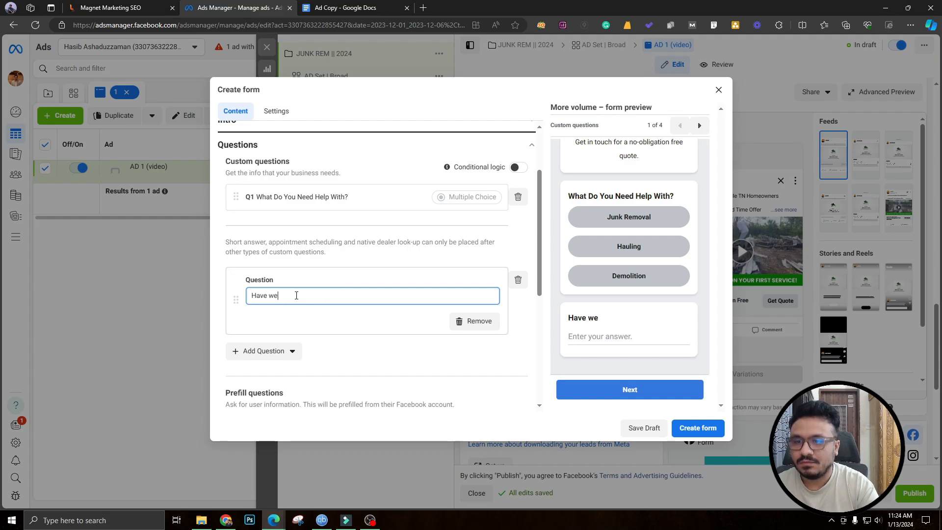
text( worked with you before?)
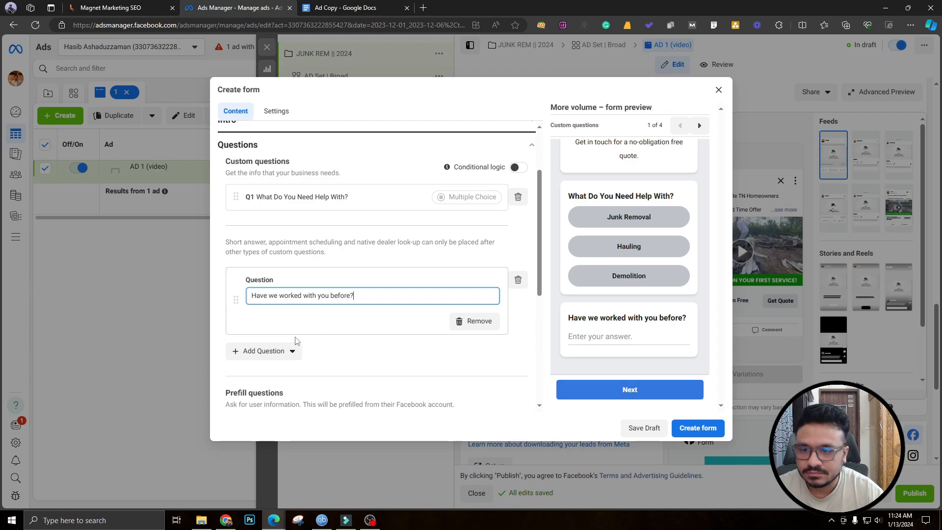
Copy the text of the short answer question and delete that question from the form
scroll(381, 323, down, 2)
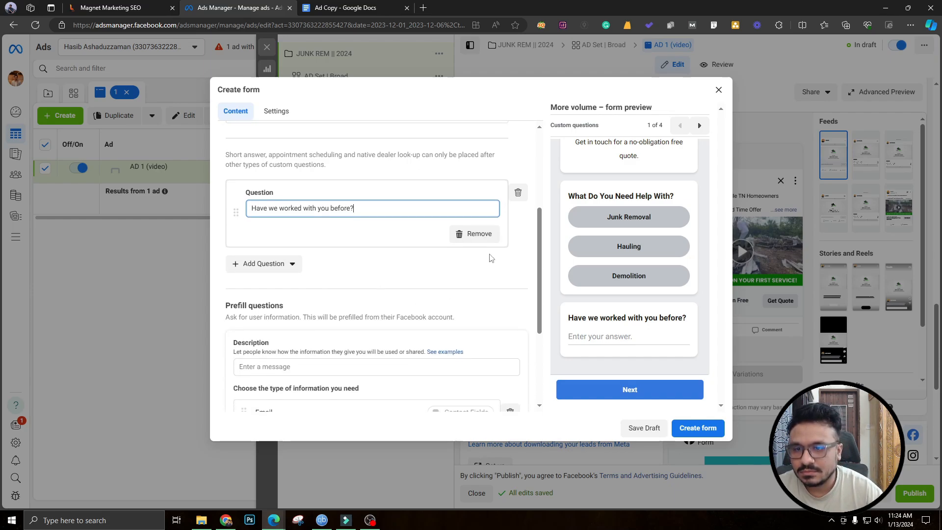
triple_click(485, 205)
key(ctrl+c)
key(BackSpace)
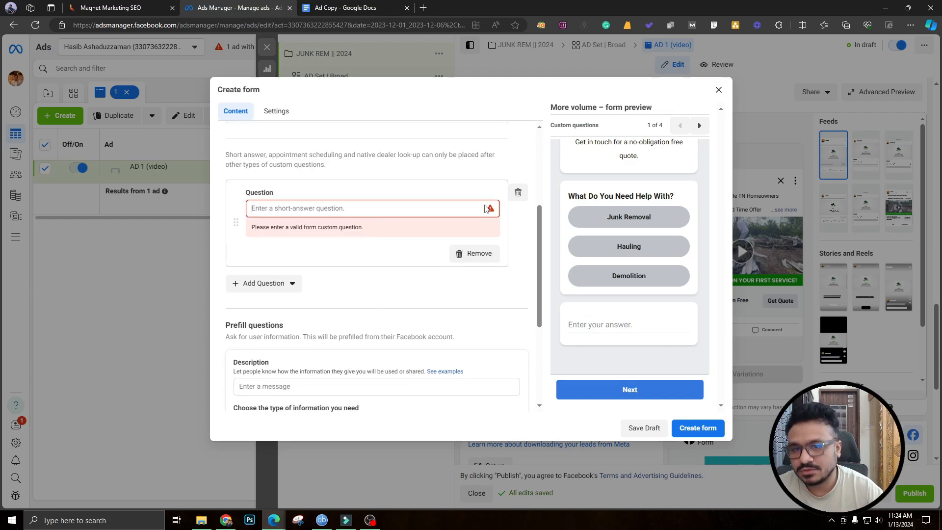
click(518, 192)
Add a second multiple choice question to the form with the copied text "Have we worked with you before?"
scroll(288, 356, down, 1)
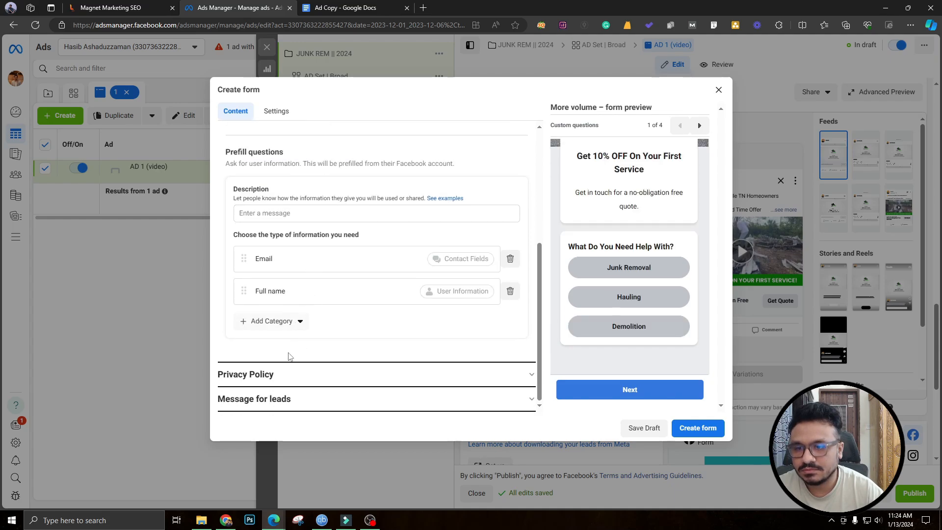
click(284, 326)
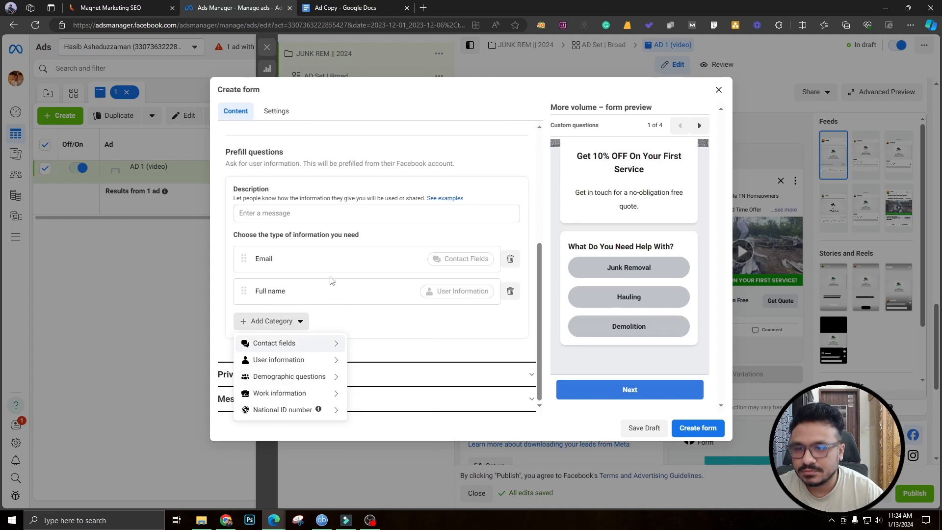
scroll(330, 280, up, 3)
click(275, 242)
click(278, 263)
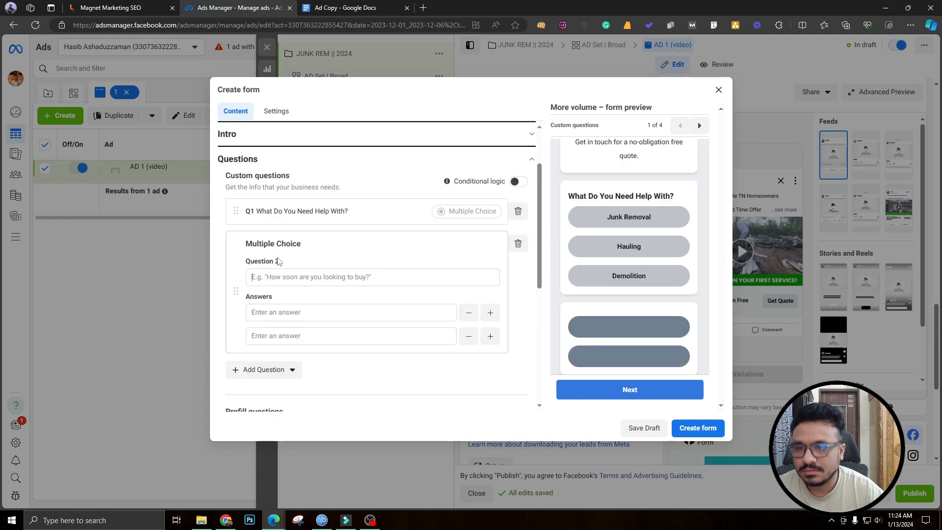
key(ctrl+v)
Enter "Yes" and "No" as the answers to the second multiple choice question
click(293, 312)
text(Ye)
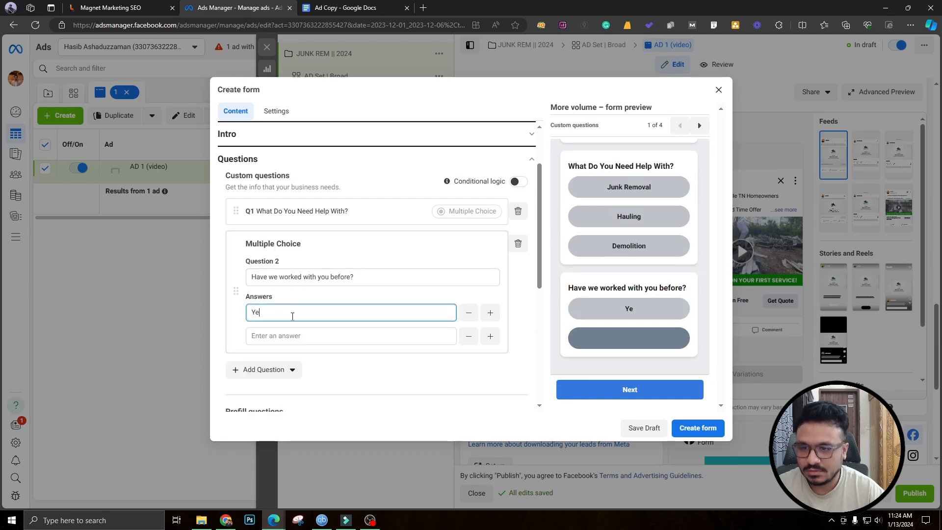
text(s)
click(292, 335)
text(No)
click(322, 362)
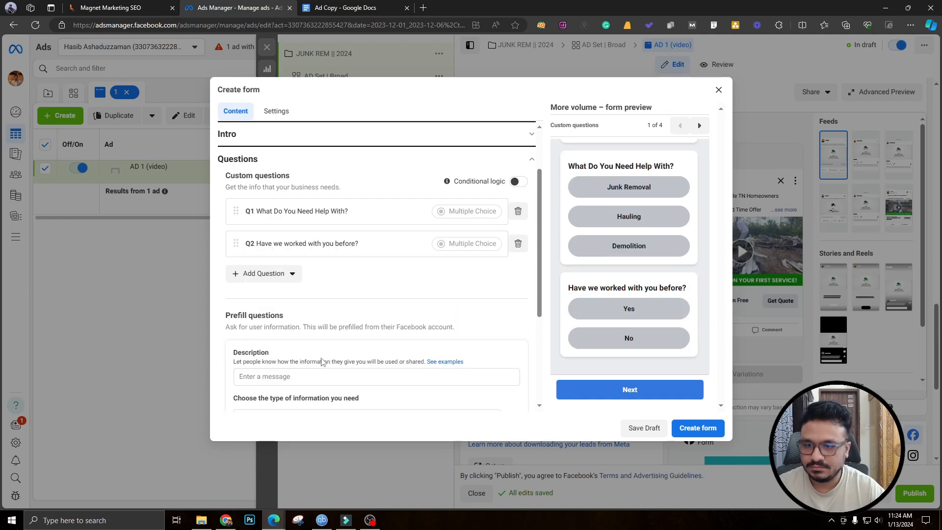
Add a Phone number contact field to the prefill questions and move Full name above Email
scroll(625, 284, up, 2)
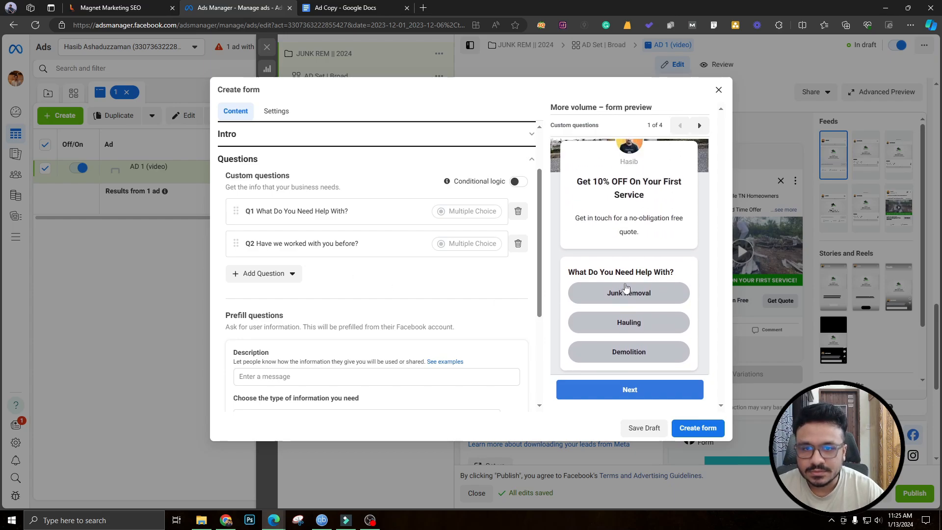
scroll(625, 285, down, 2)
scroll(295, 314, down, 3)
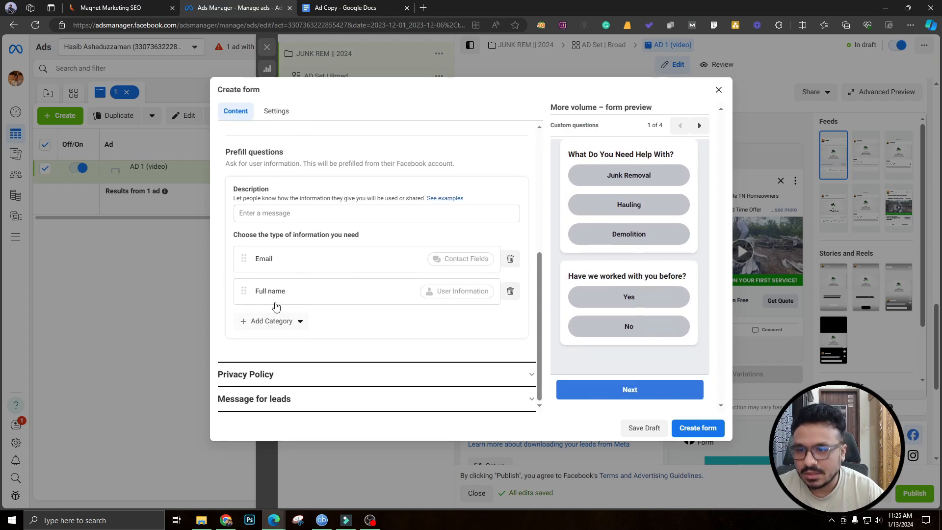
click(293, 325)
mouse_move(319, 342)
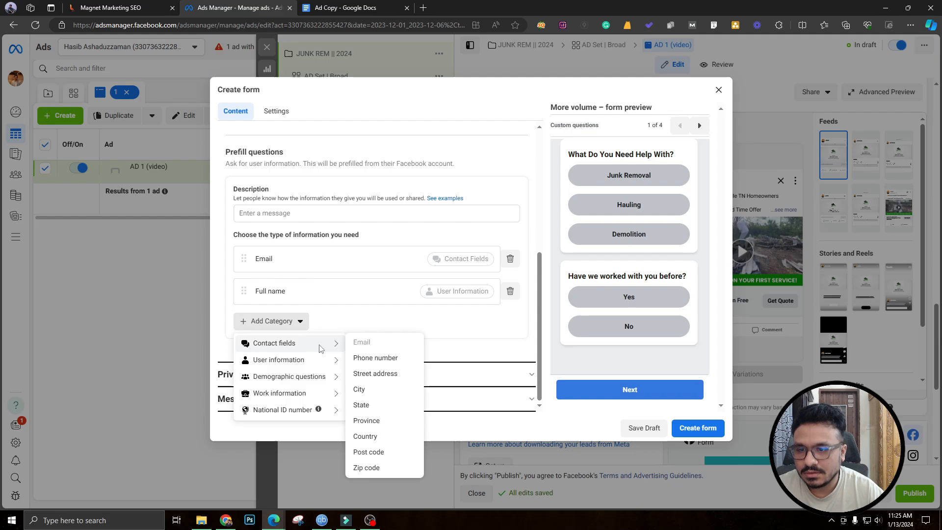
click(366, 358)
drag(243, 291, 243, 256)
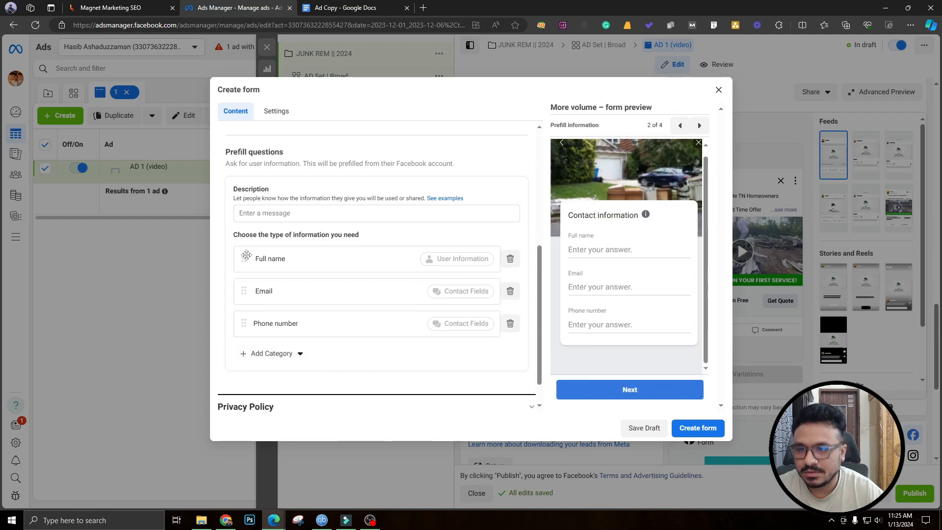
Set the prefill questions' description to "Your information is 100% secure"
click(275, 212)
text(Your information is)
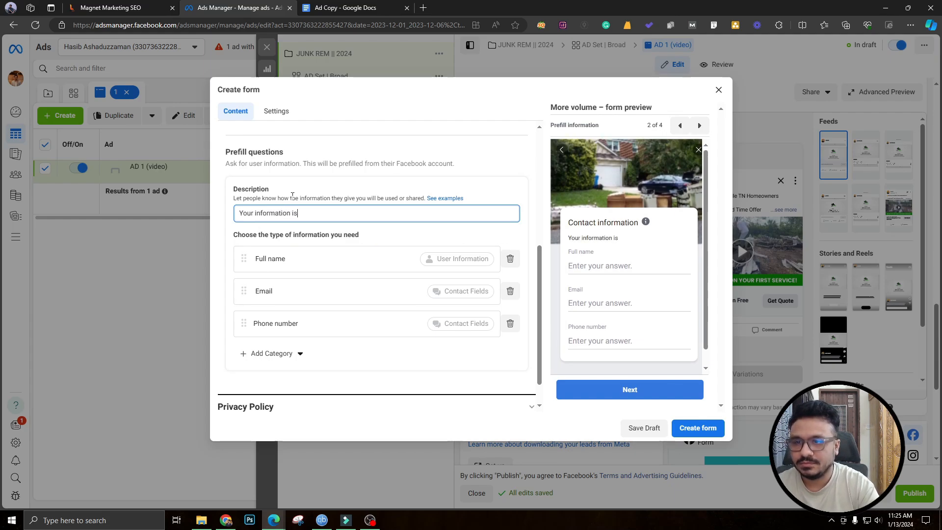
text( 100% s)
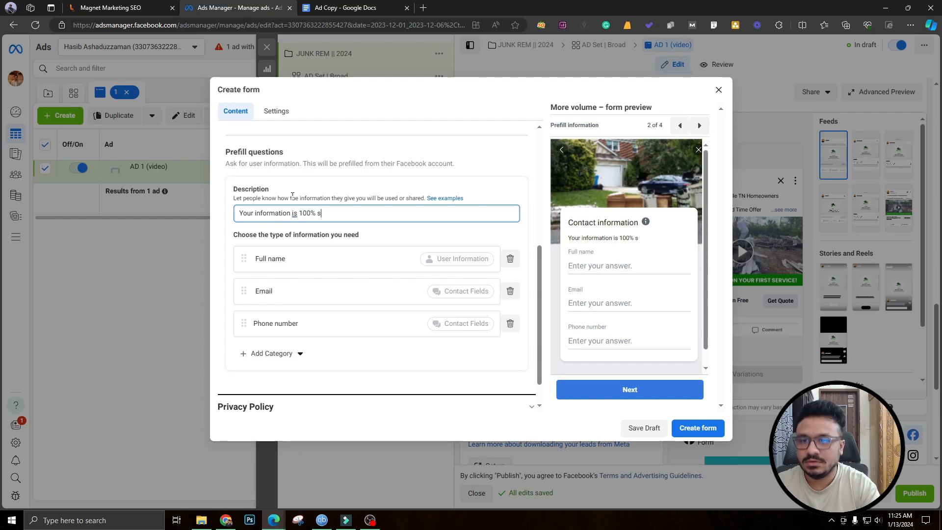
text(ecure)
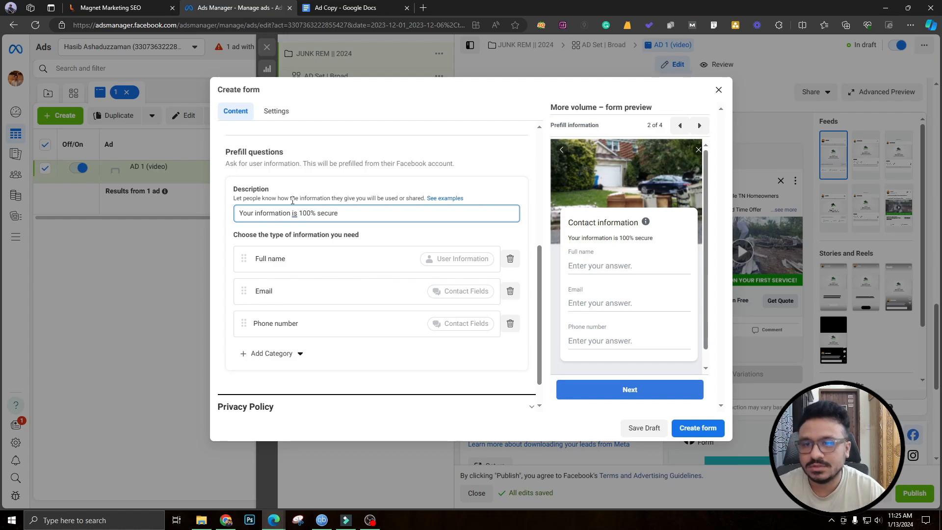
click(284, 197)
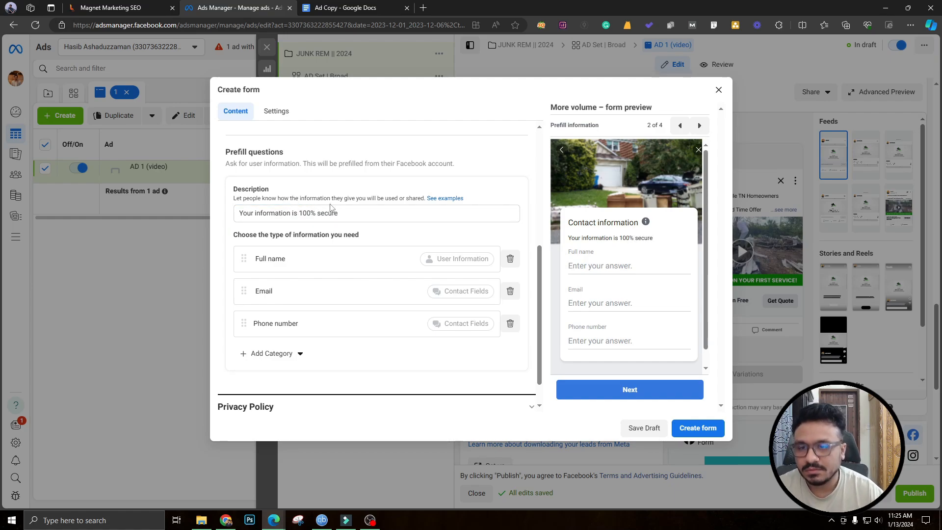
Enter ashhasib.com/privacy-policy as the form's privacy policy link
scroll(363, 246, down, 1)
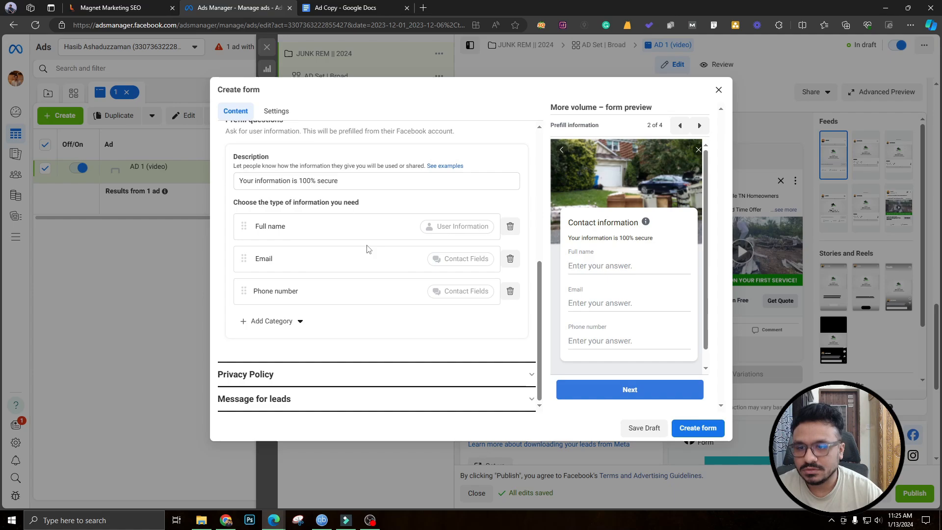
click(279, 377)
click(279, 233)
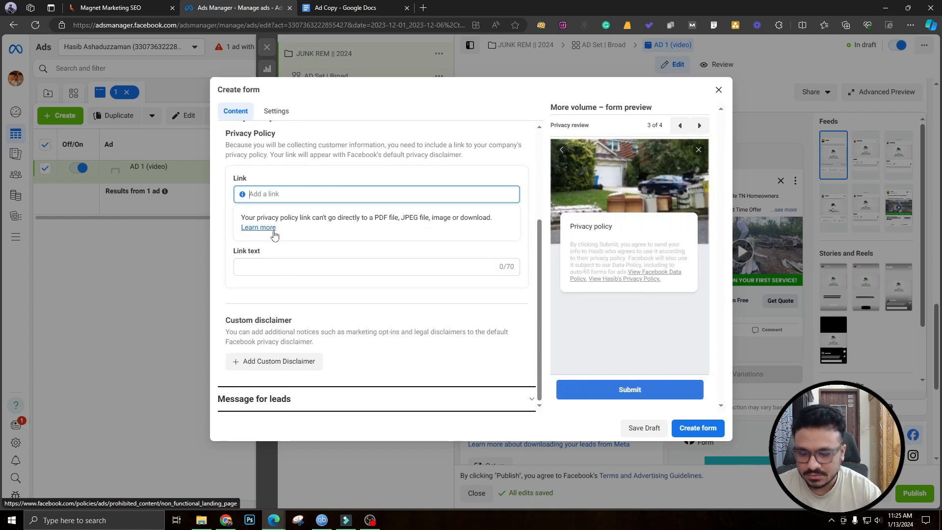
text(ashh)
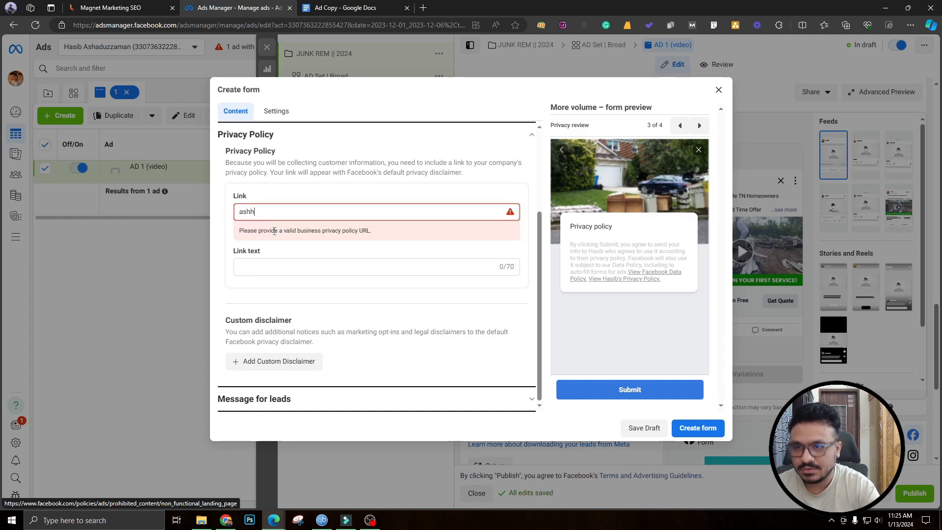
text(asib)
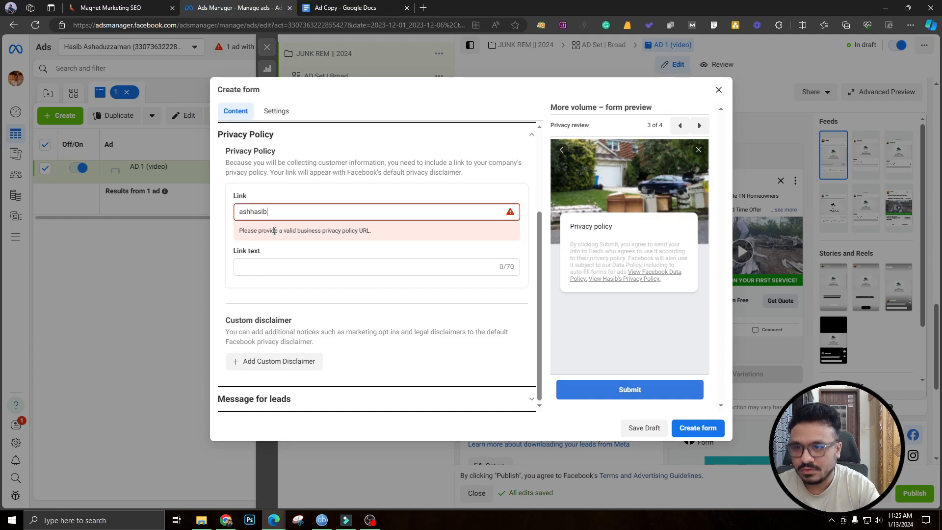
text(.com/privacy)
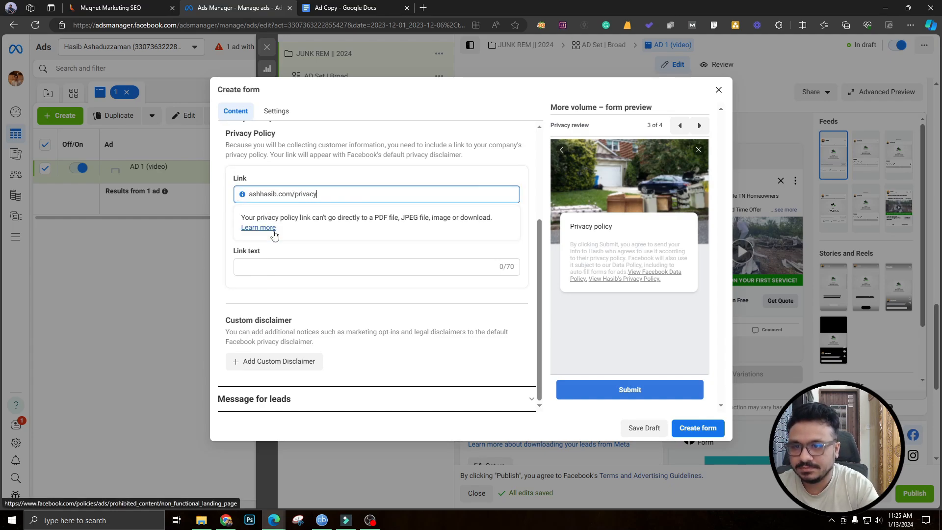
text(-policy)
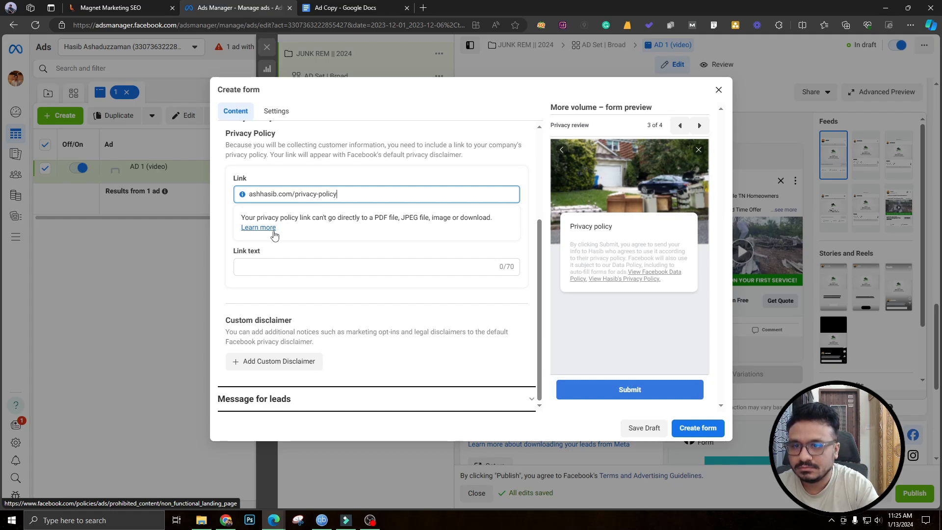
Set the privacy policy's link text to "Privacy Policy"
key(Tab)
key(Tab)
text(Pr)
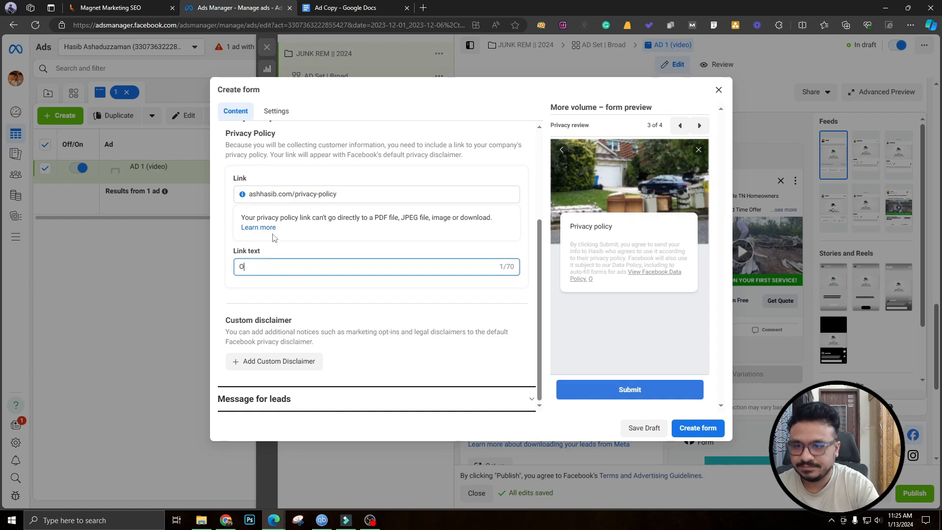
text(ivacy POl)
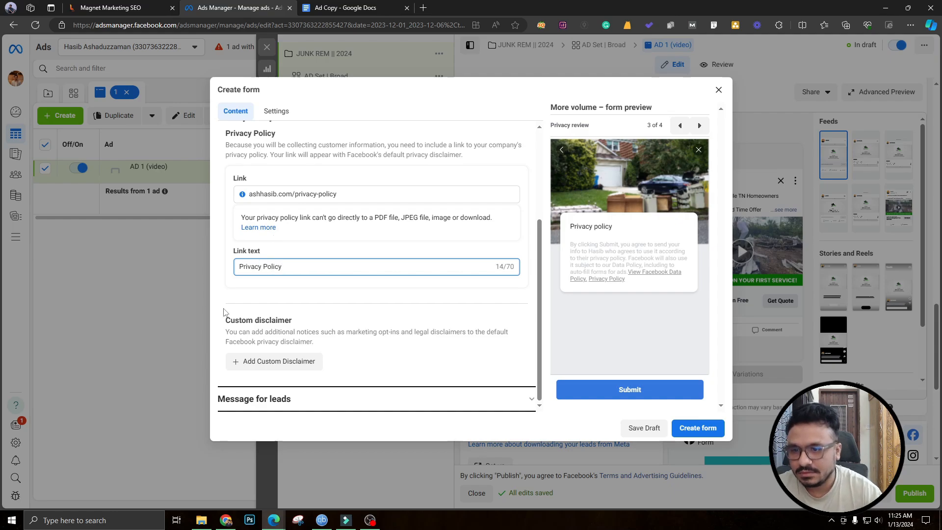
click(258, 309)
Change the headline of the form's message for leads to "Thanks for your inquiry"
click(288, 398)
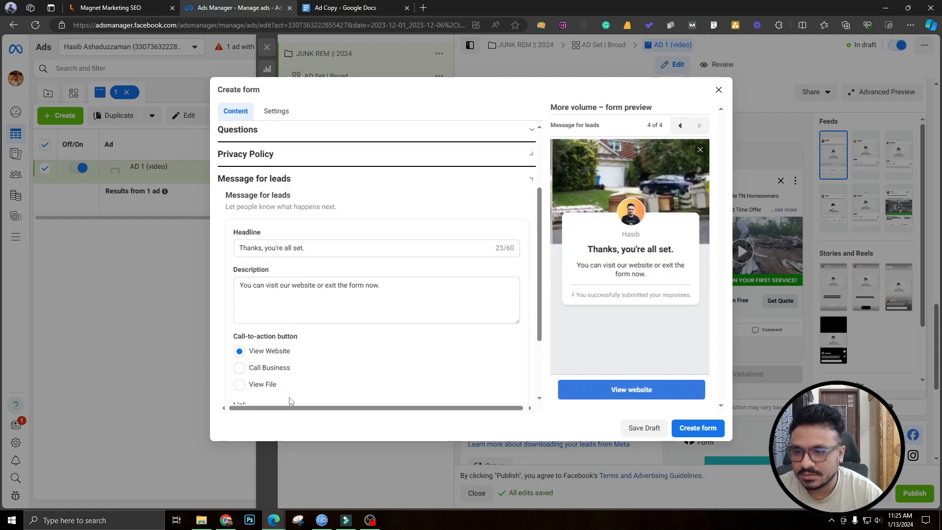
double_click(297, 248)
key(ctrl+a)
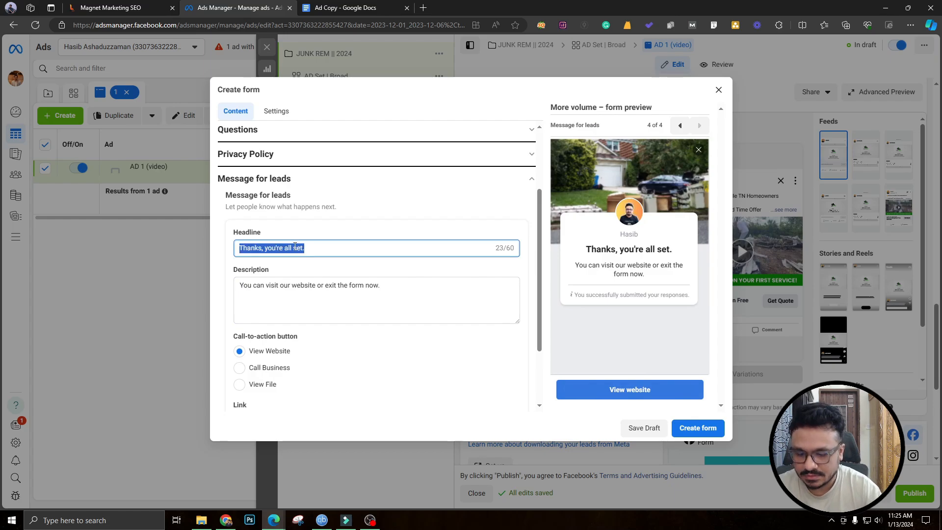
text(Thanks for your inui)
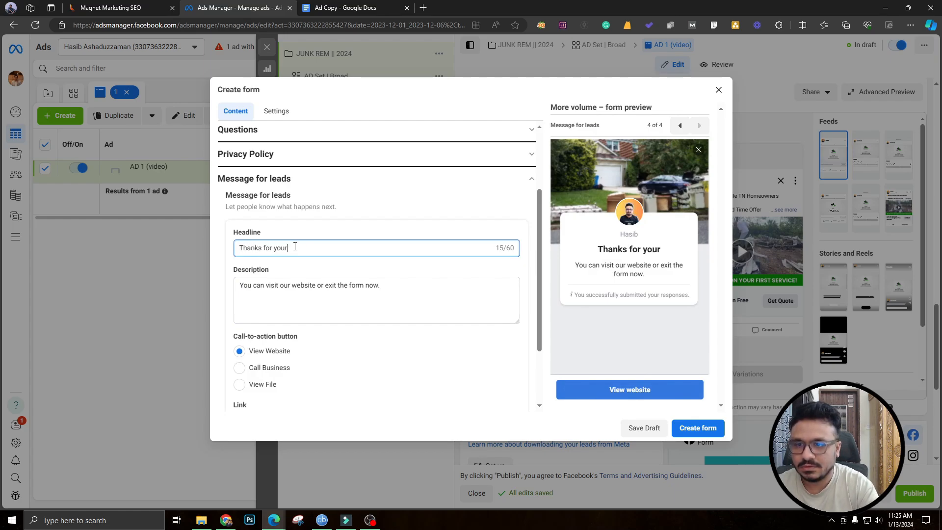
key(BackSpace)
key(BackSpace)
text(quiry)
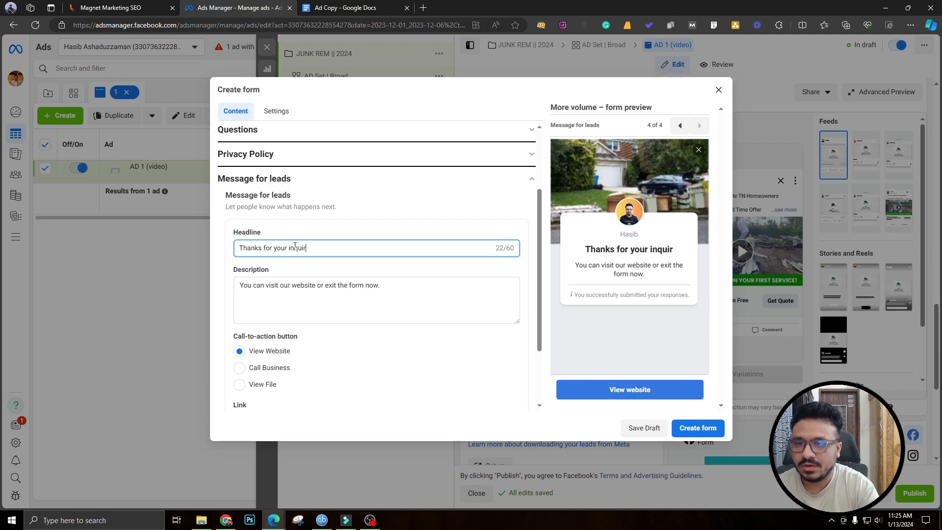
Replace the lead message description with "We will get in touch with you shortly, but if you want more information, please visit our website"
click(280, 295)
key(ctrl+a)
text(We will )
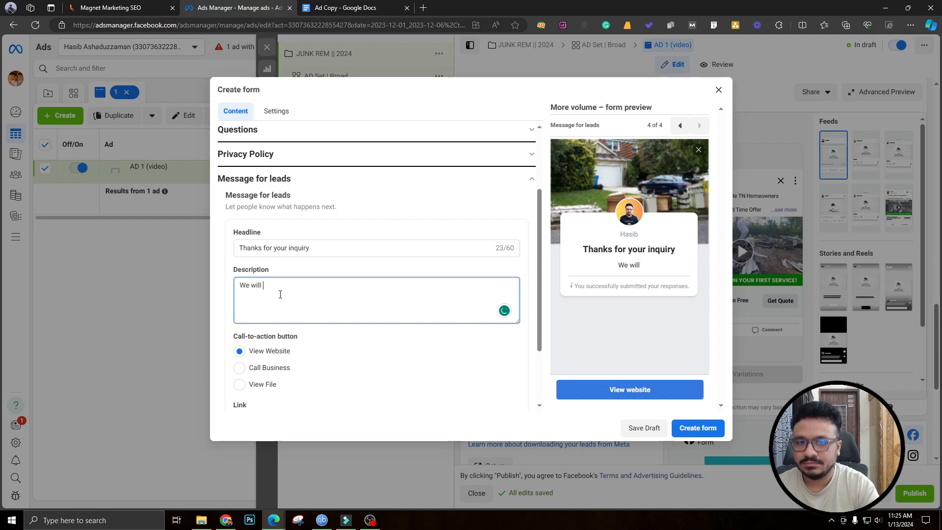
text(get in touch with )
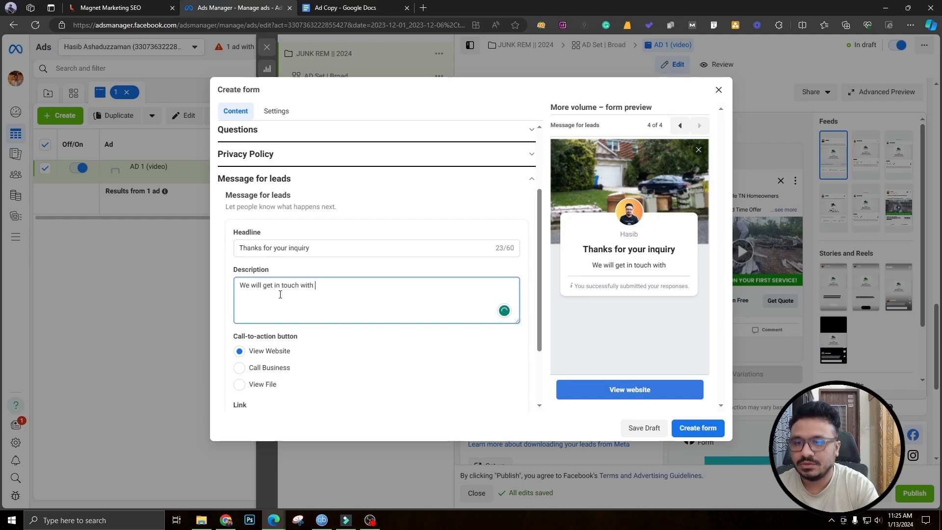
text(you shortly,)
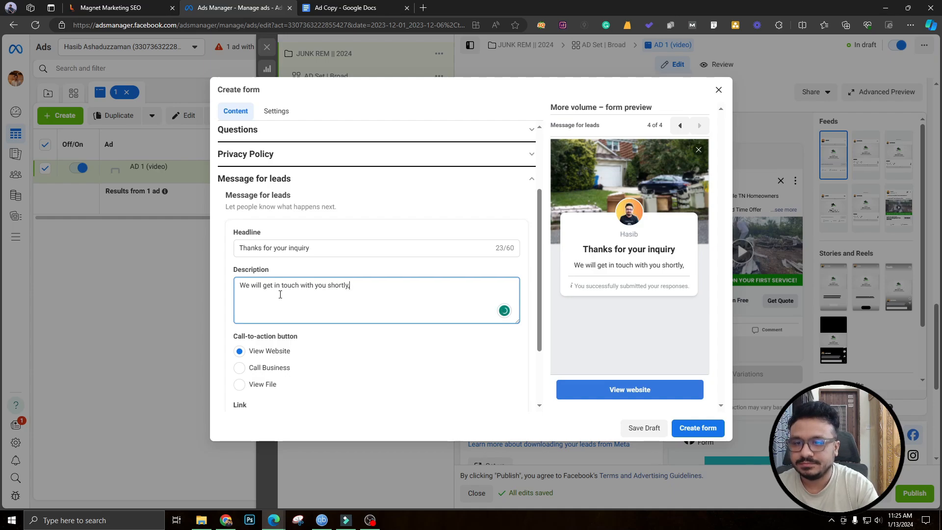
text( but if you w)
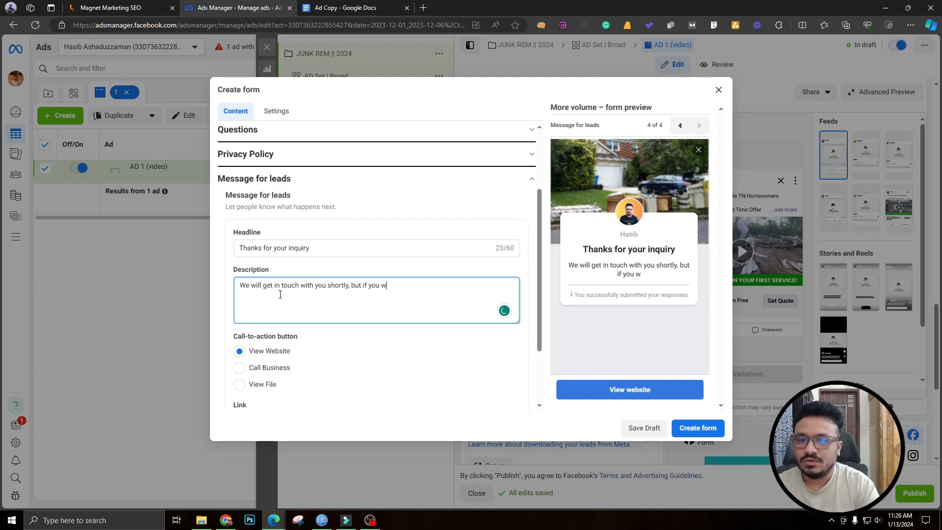
text(ant more informatio)
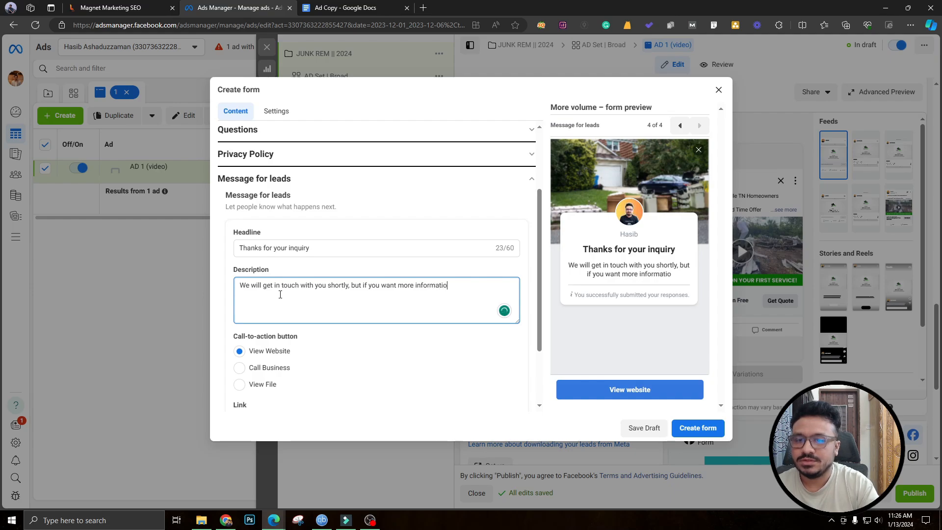
text(n, please visi)
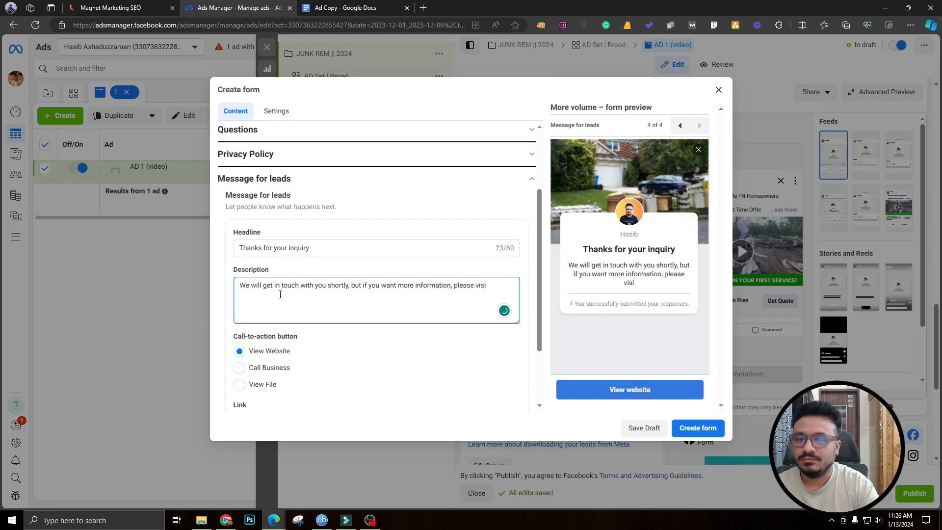
text(t our website)
Enter ashhasib.com as the link for the lead message's View Website call-to-action
scroll(281, 294, down, 2)
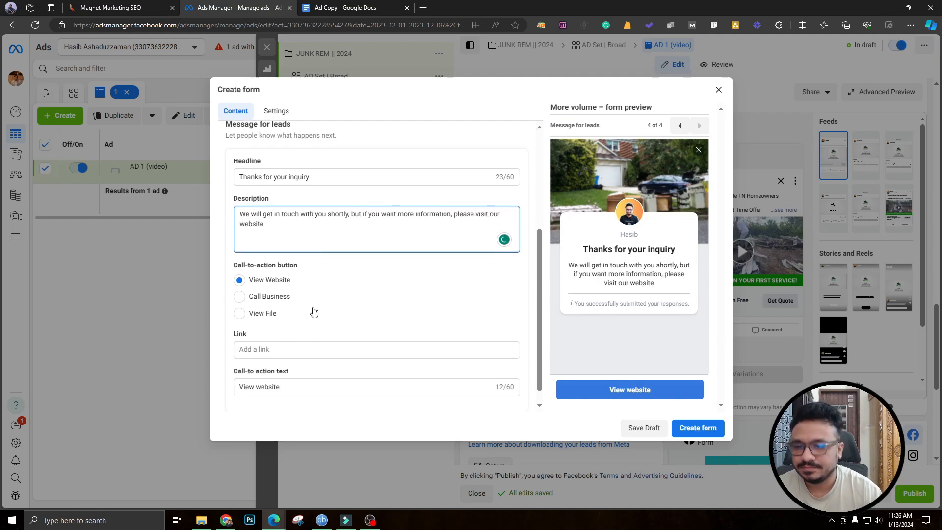
click(284, 341)
text(ashhas)
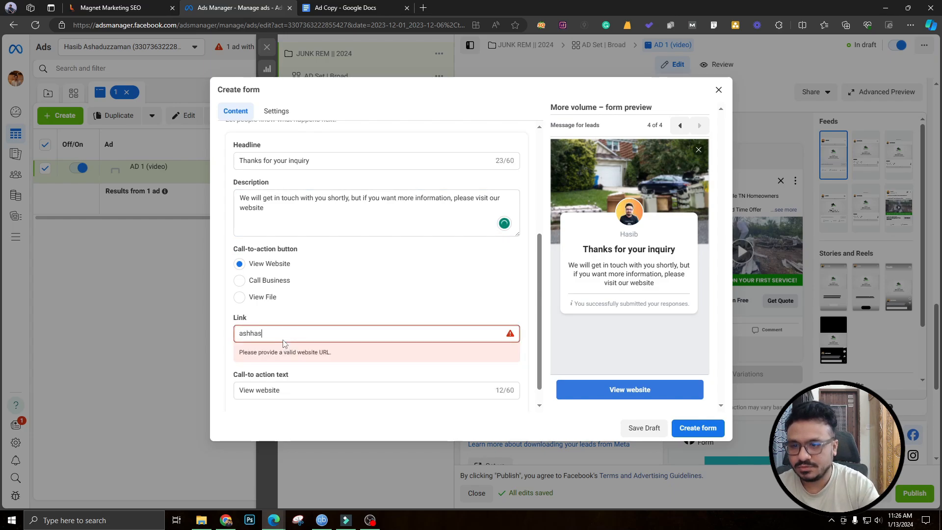
text(ib.com)
scroll(381, 347, down, 1)
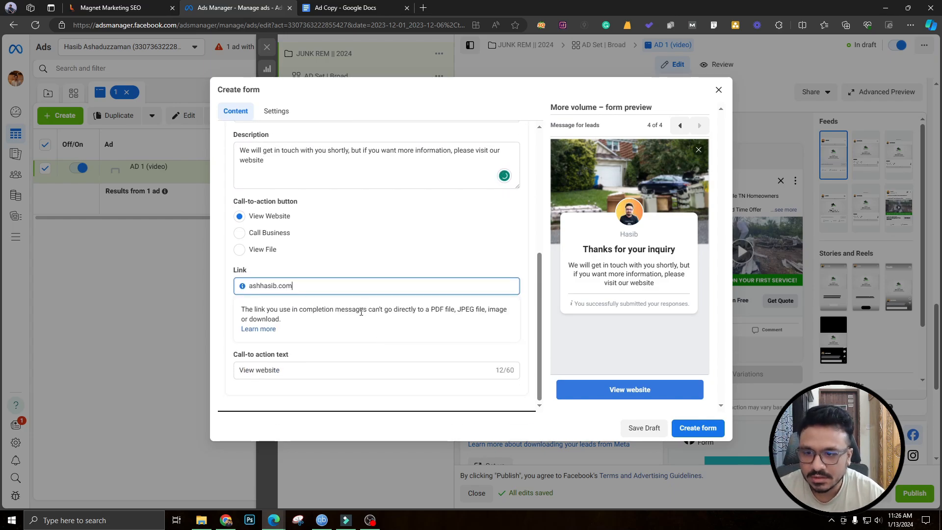
Create the finished lead form and dismiss the form-added notice in the ad's instant form section
click(711, 427)
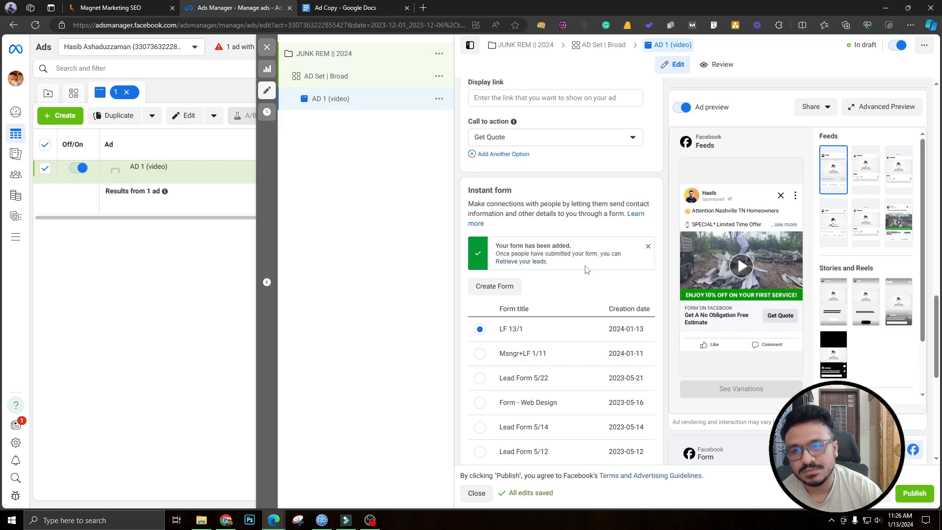
click(648, 248)
scroll(551, 238, down, 6)
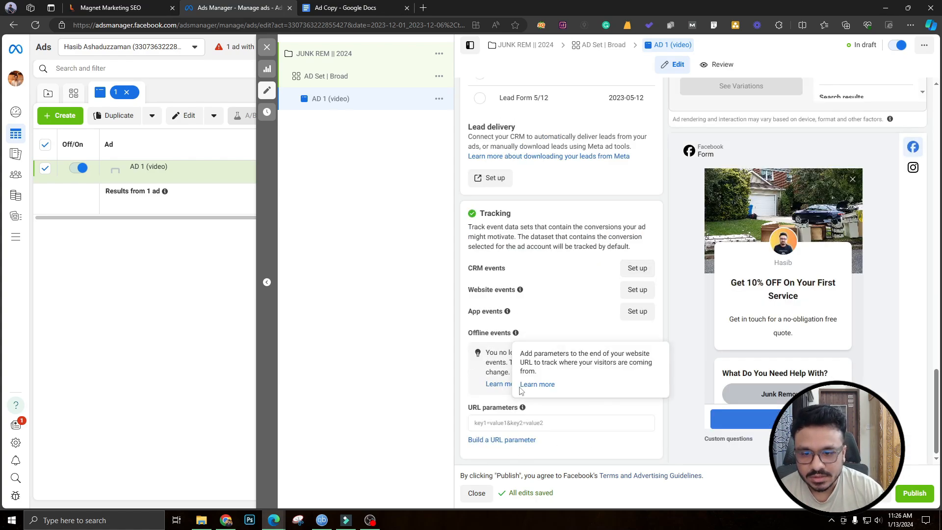
scroll(544, 181, up, 2)
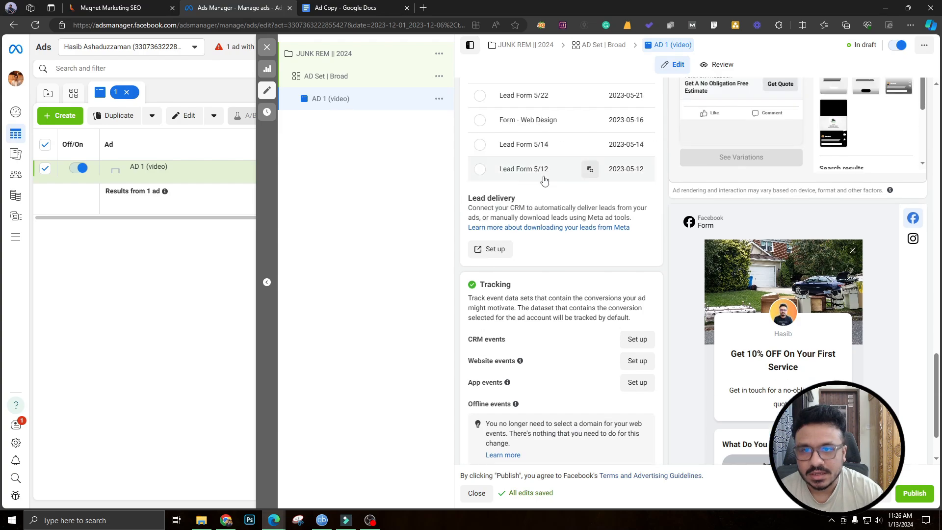
scroll(544, 181, up, 15)
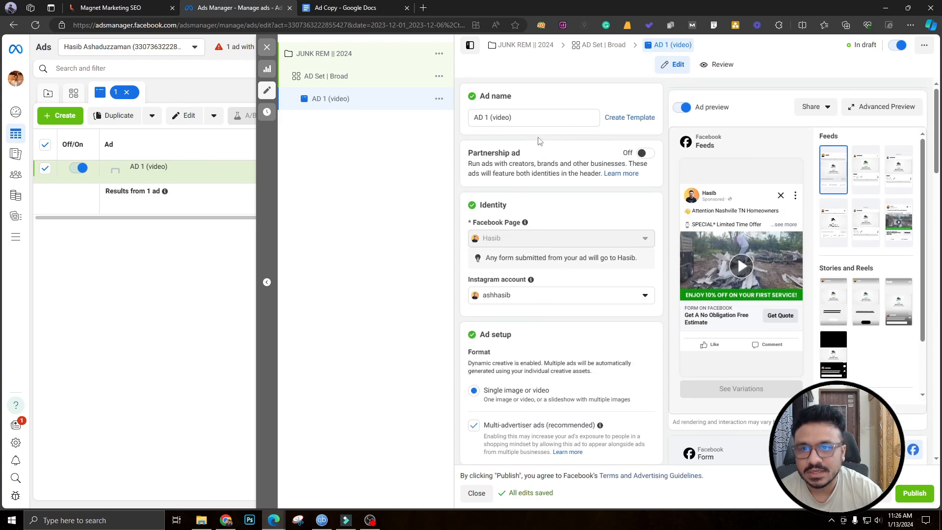
click(439, 99)
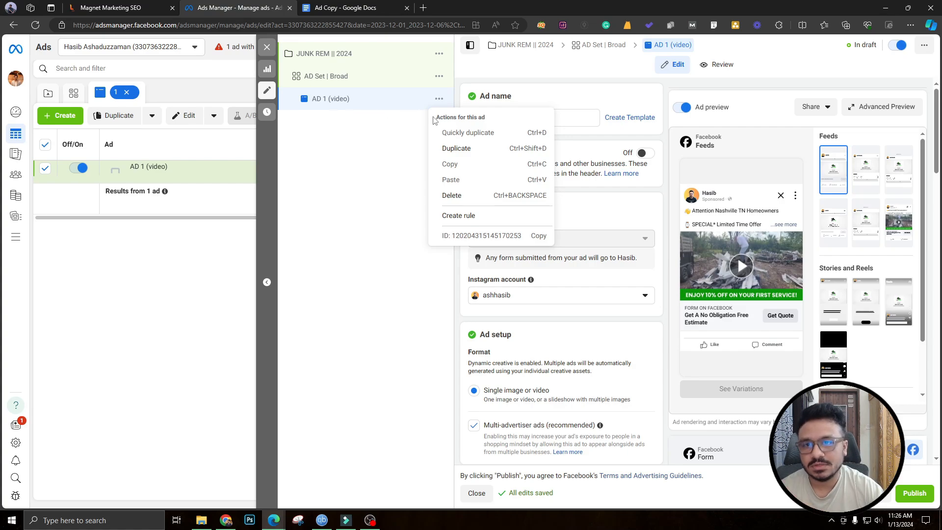
click(456, 148)
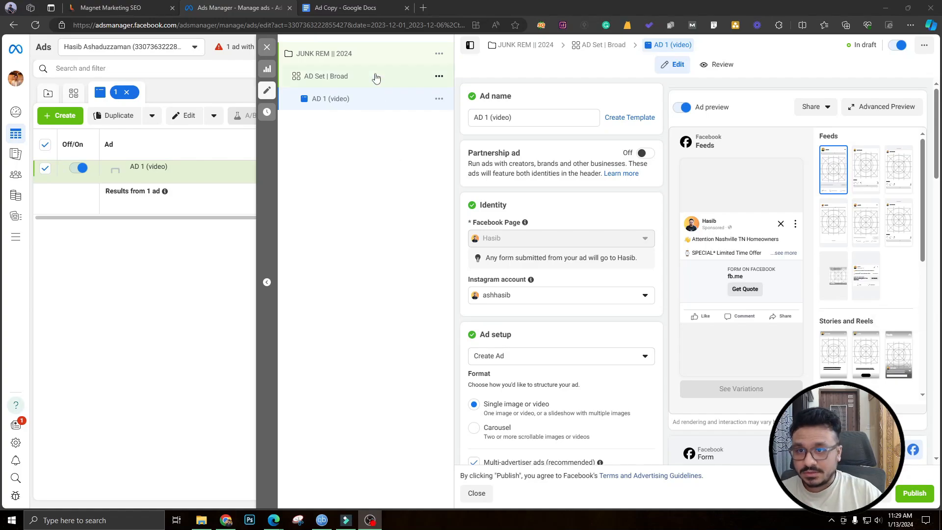
Check the Dynamic creative setting of the Broad ad set
click(376, 78)
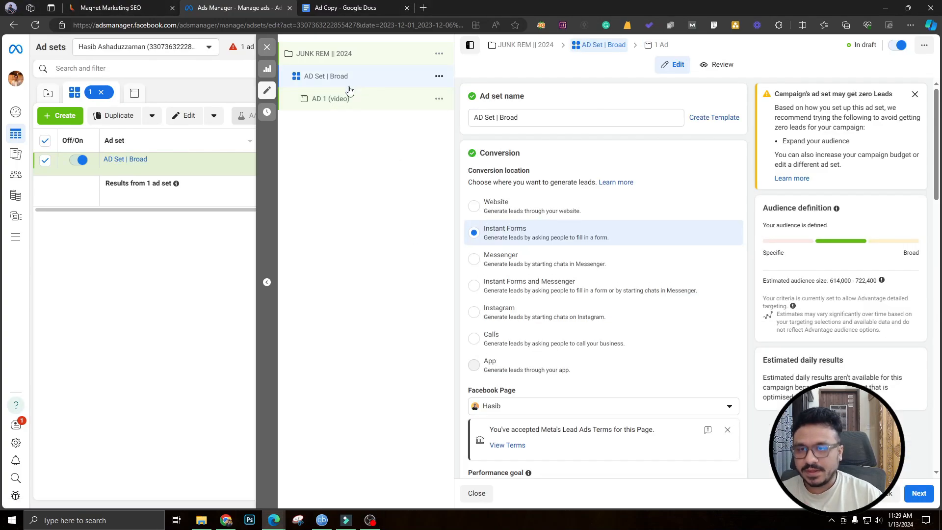
scroll(575, 314, down, 2)
scroll(575, 314, down, 5)
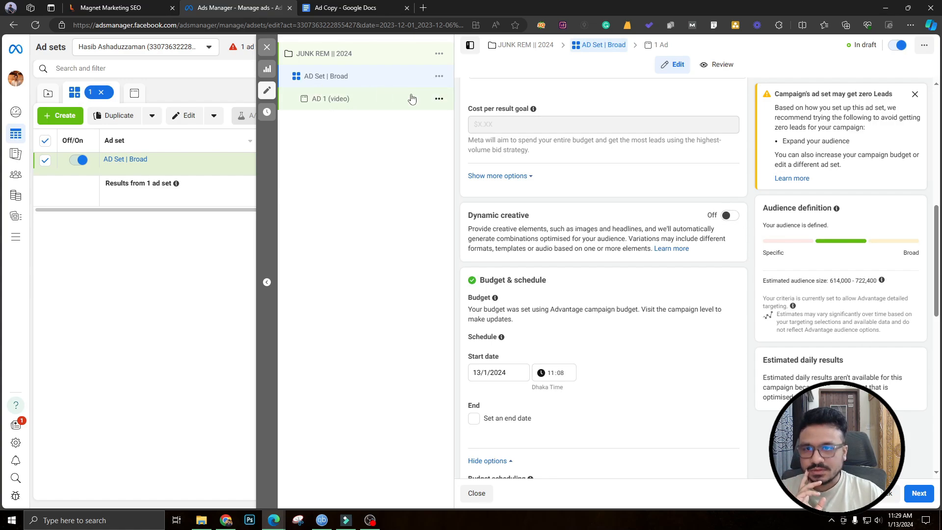
Duplicate AD 1 (video) once within the original campaign, keeping existing reactions, comments and shares shown on the new ad
click(438, 99)
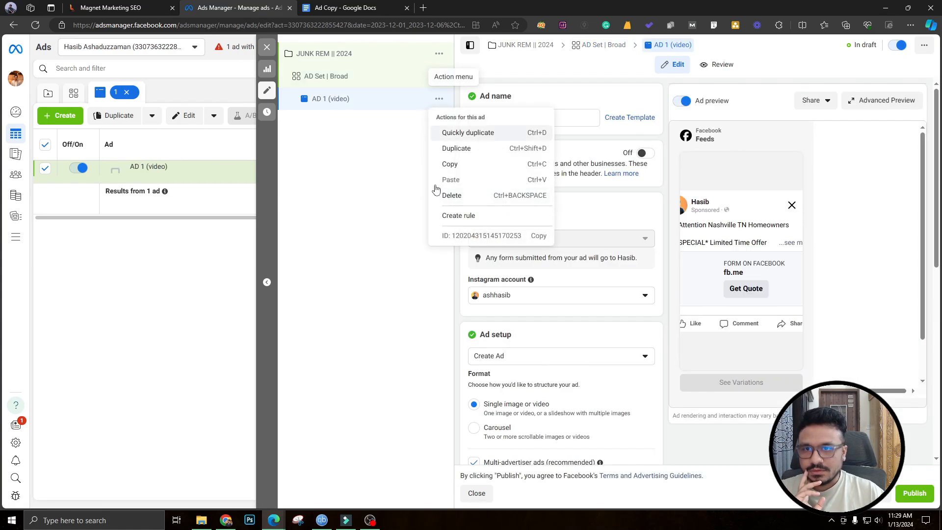
click(457, 149)
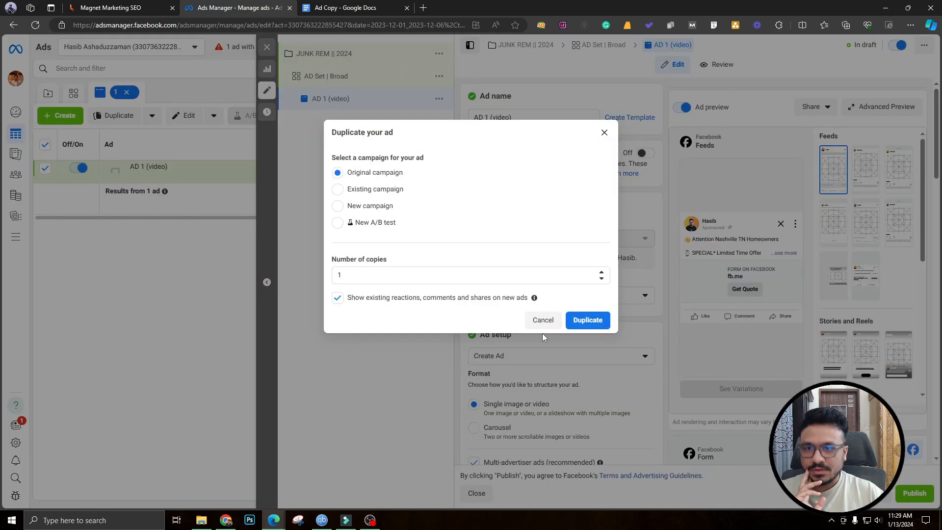
click(585, 320)
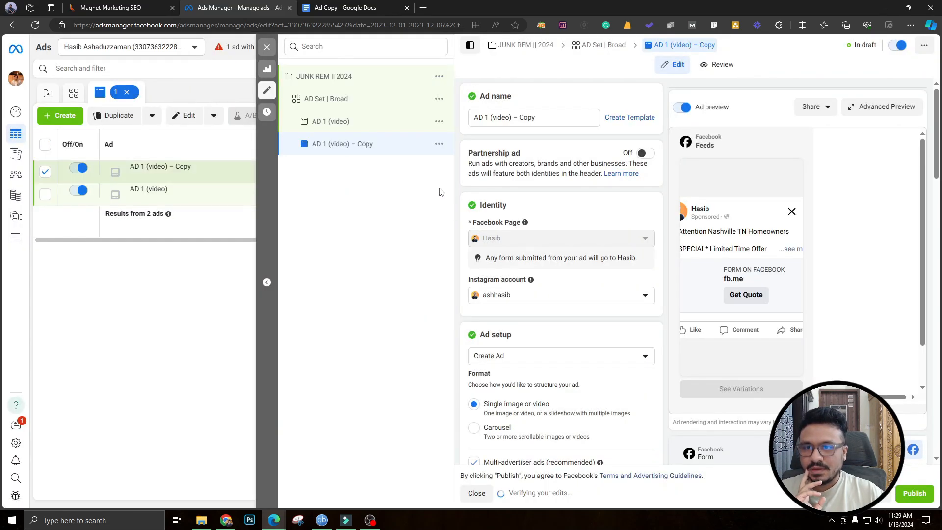
Rename the duplicated ad as AD 2 (image)
click(537, 118)
drag(537, 117, 472, 117)
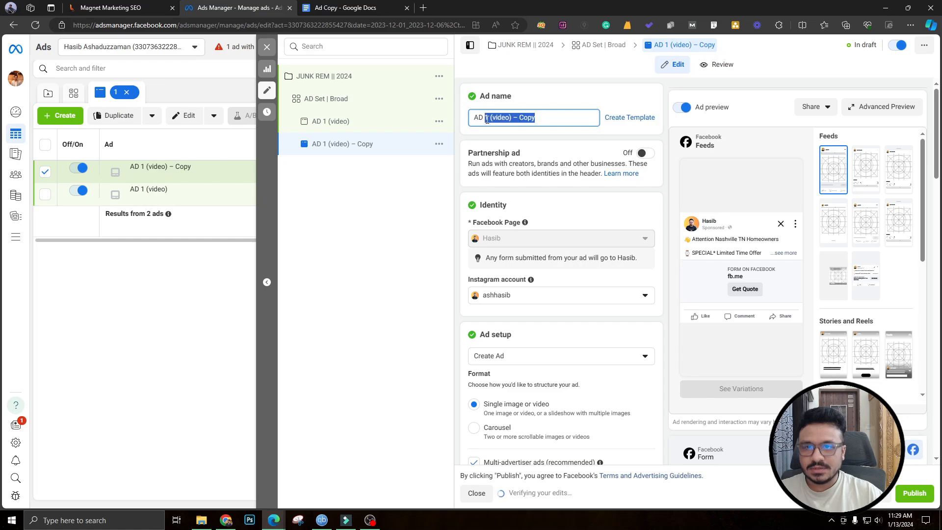
text(AD 2 (image)
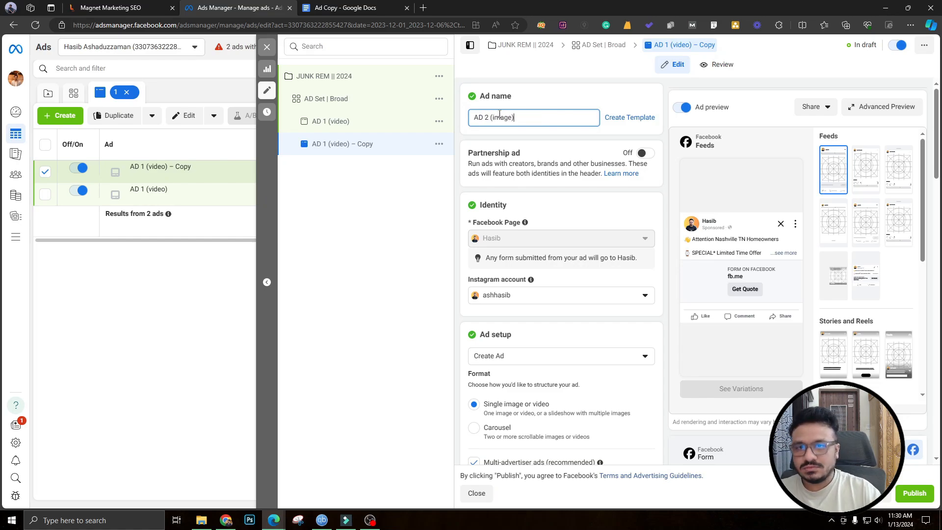
click(562, 145)
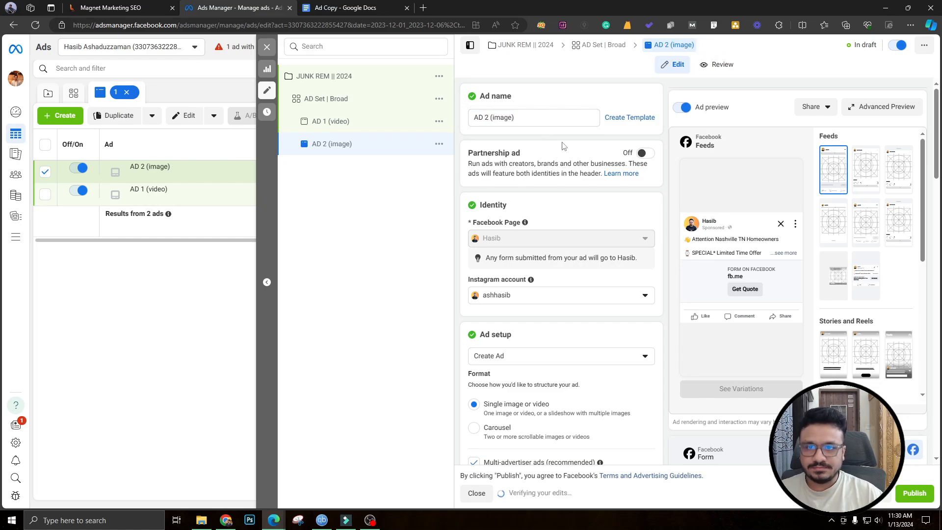
Start adding an image to the media of AD 2 (image)
scroll(541, 209, down, 10)
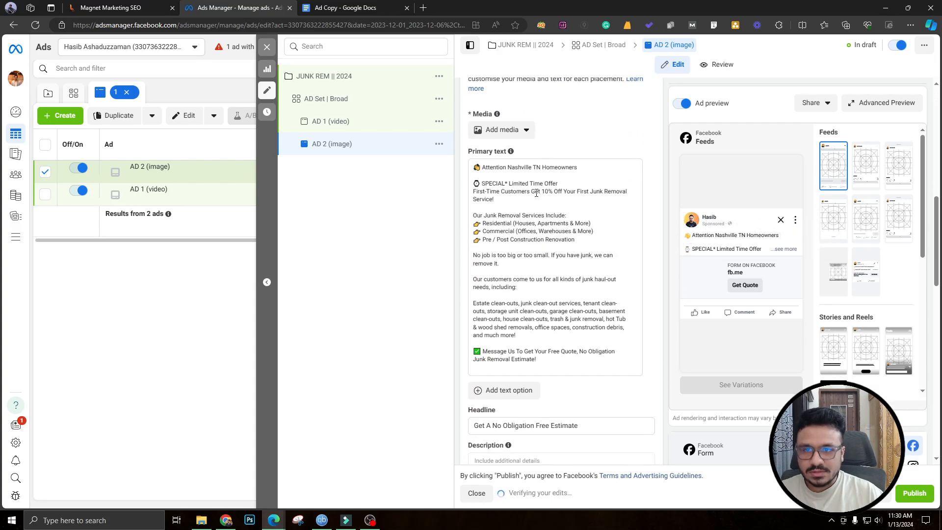
scroll(528, 212, up, 5)
click(501, 129)
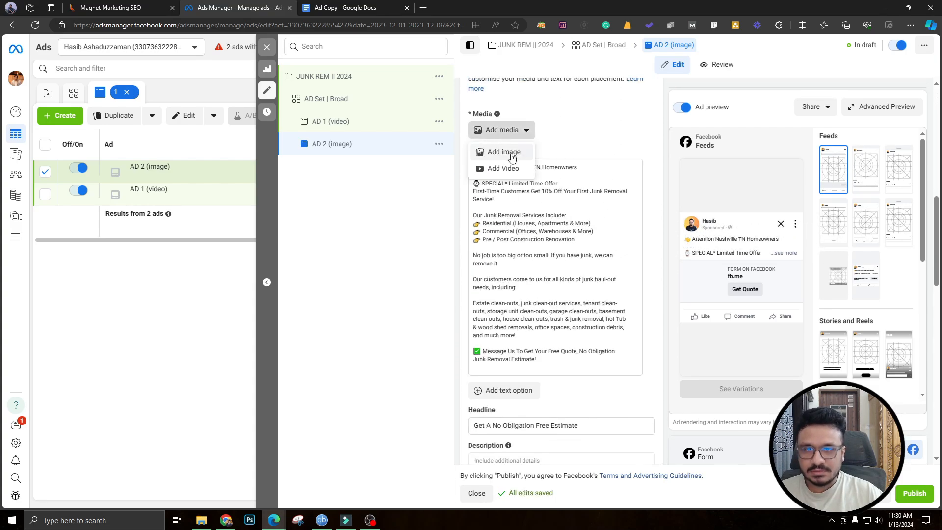
click(510, 156)
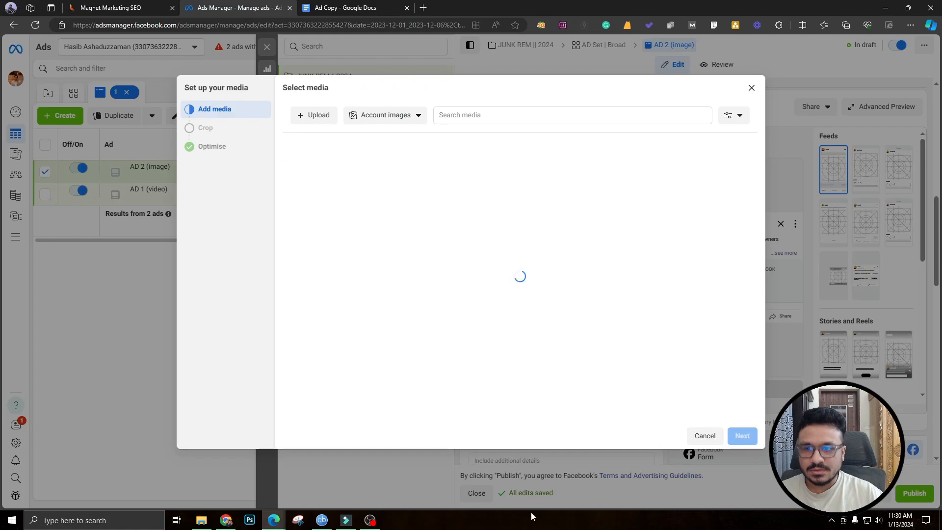
Switch to File Explorer and preview Ad img1.jpg and Ad img2.png from the FB Ad Creatives folder to compare their formats
mouse_move(271, 520)
click(201, 519)
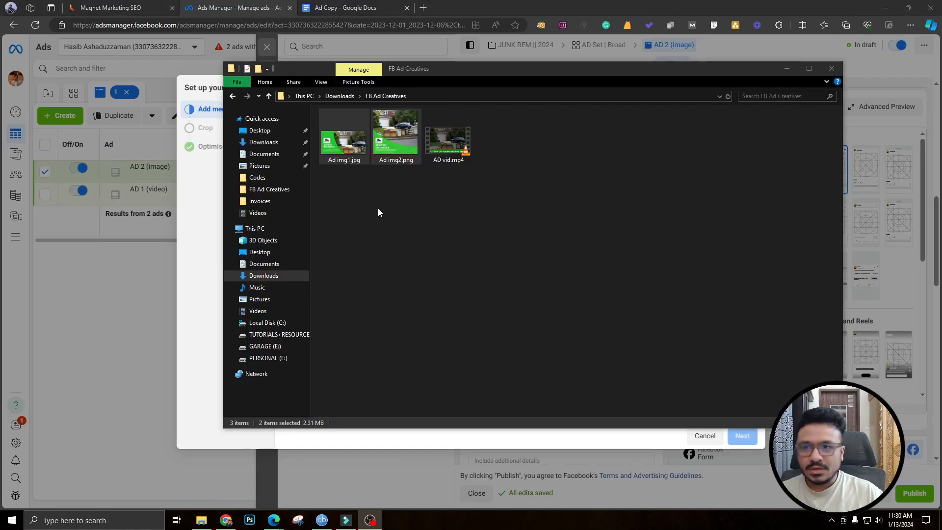
double_click(338, 149)
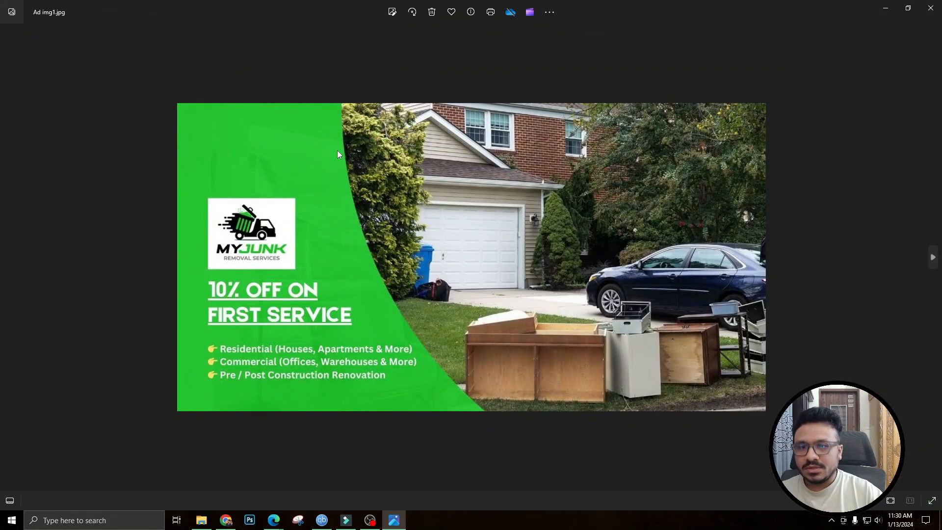
key(Right)
click(930, 8)
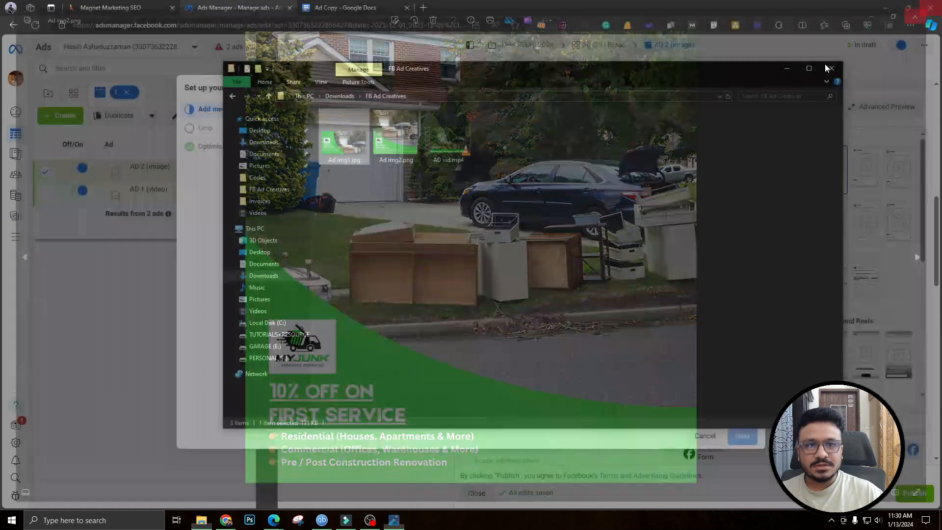
double_click(396, 159)
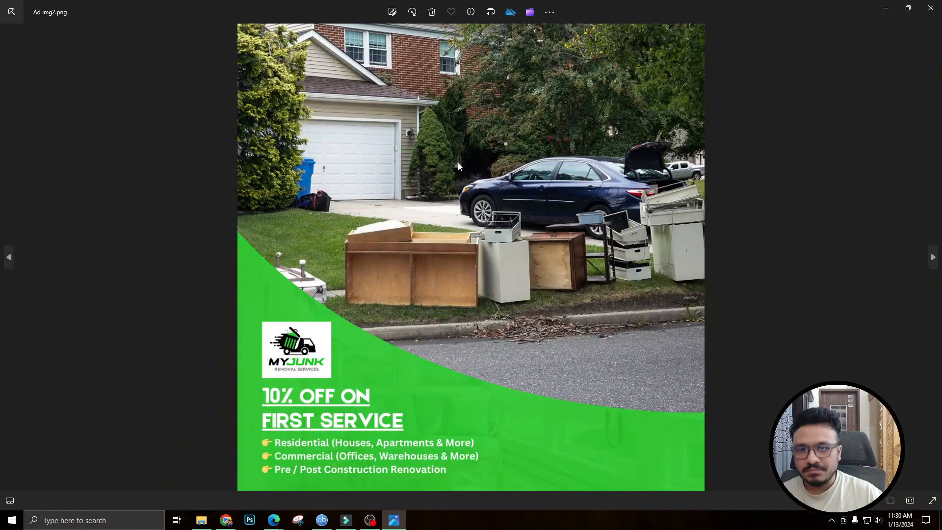
click(930, 8)
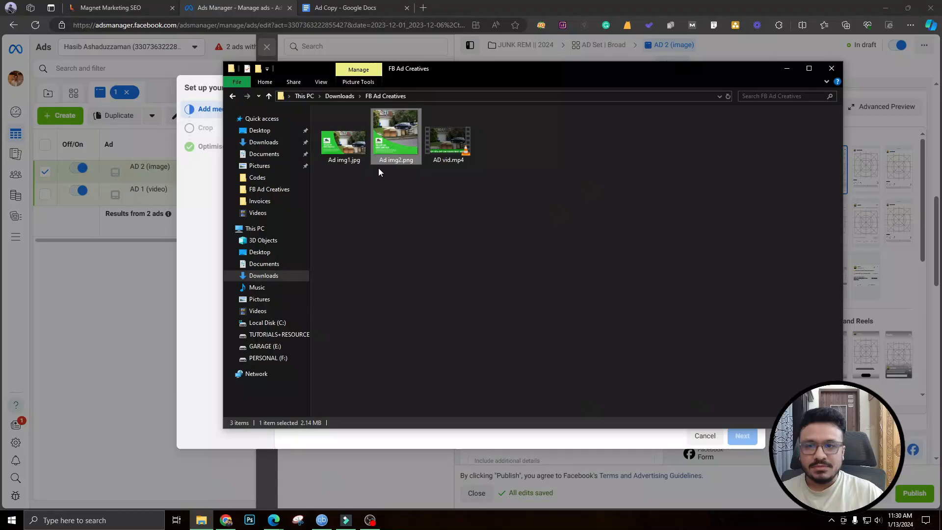
click(343, 148)
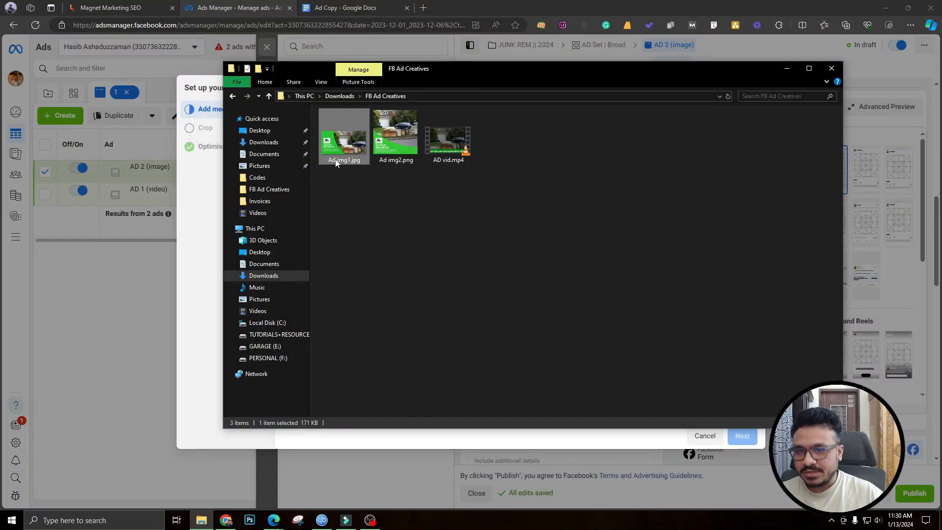
double_click(390, 148)
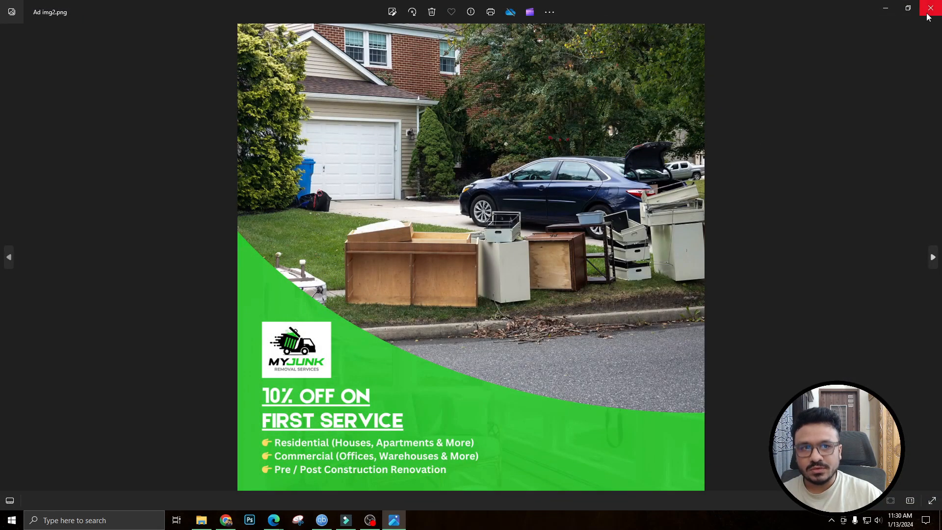
click(928, 17)
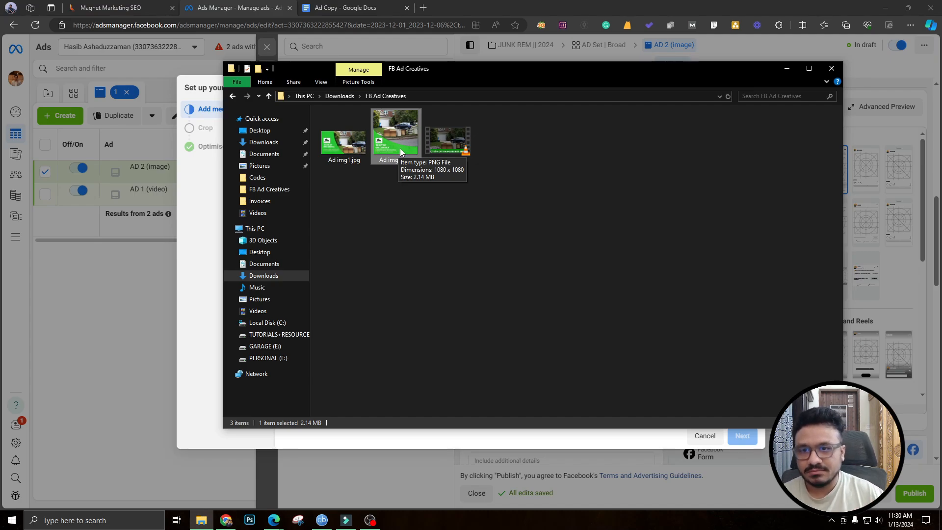
drag(554, 66, 632, 125)
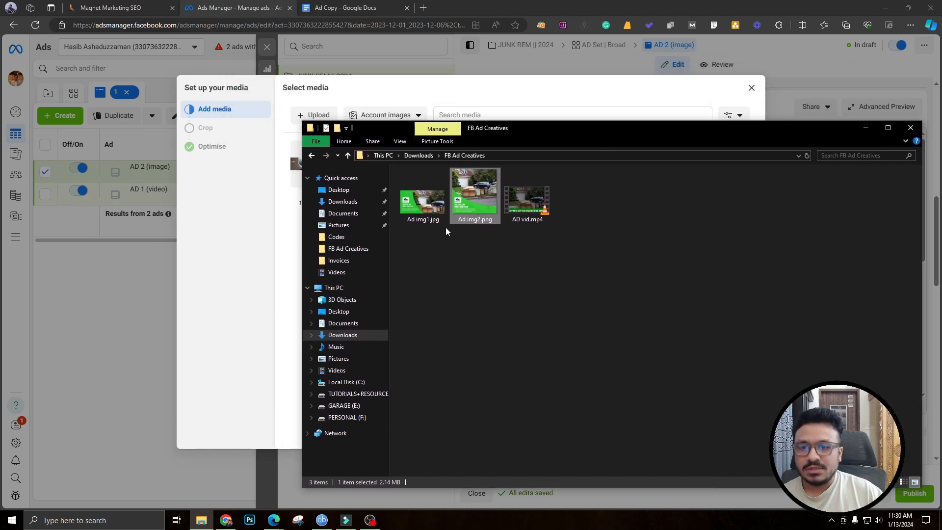
double_click(422, 202)
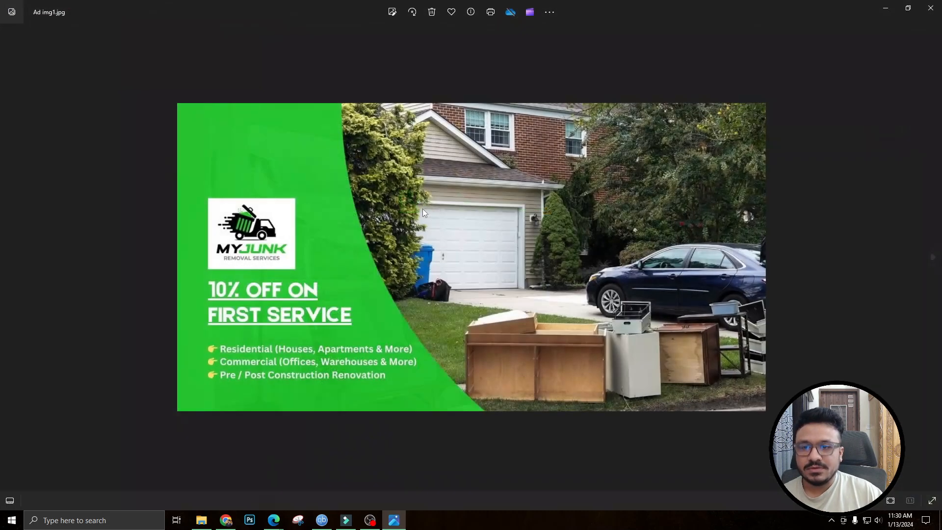
click(930, 8)
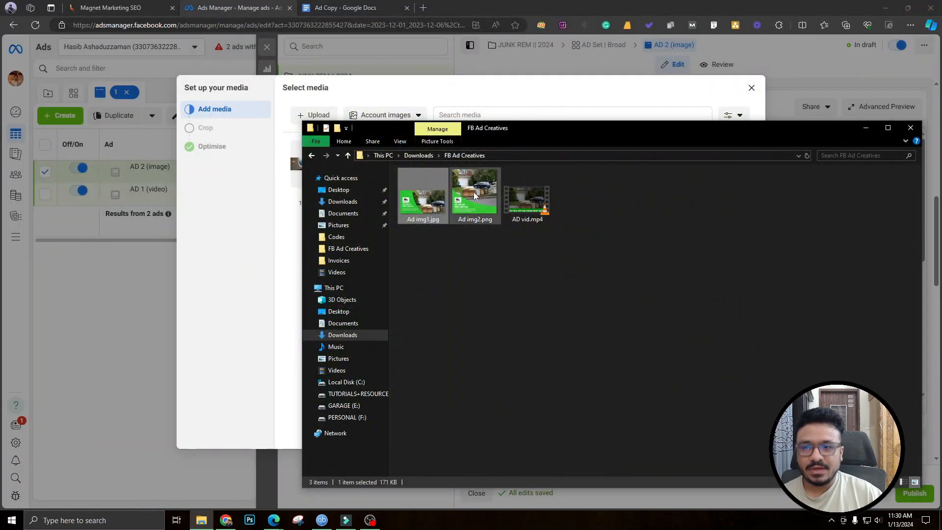
click(472, 194)
double_click(473, 195)
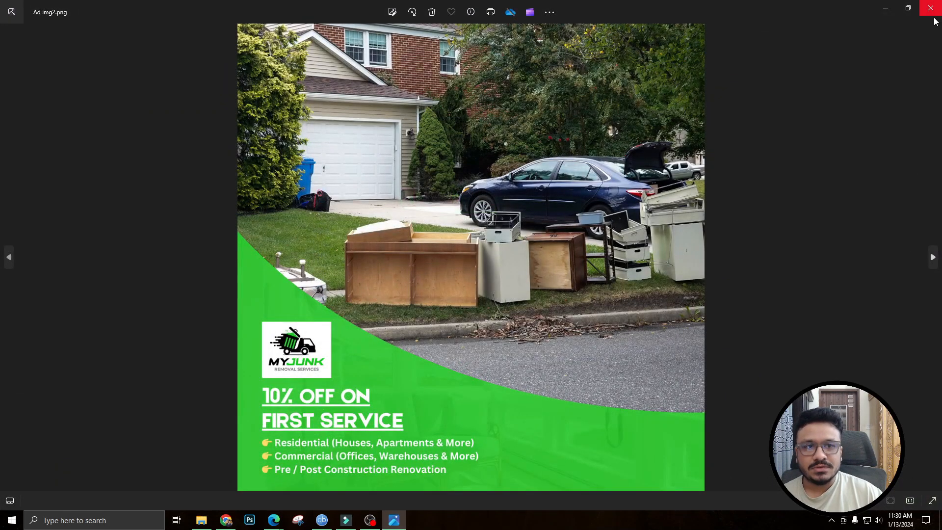
click(930, 8)
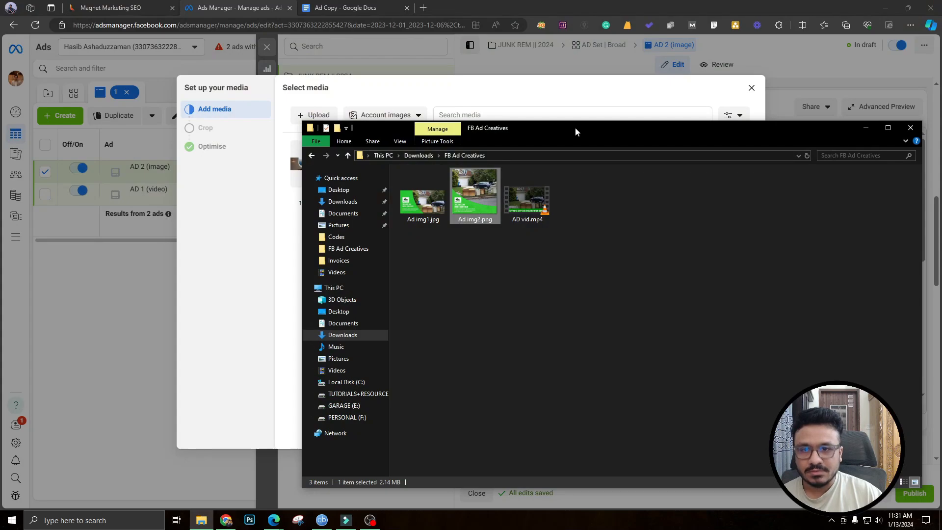
Upload Ad img1.jpg and Ad img2.png from the FB Ad Creatives folder and choose Ad img1.jpg as the ad's image
drag(575, 127, 941, 160)
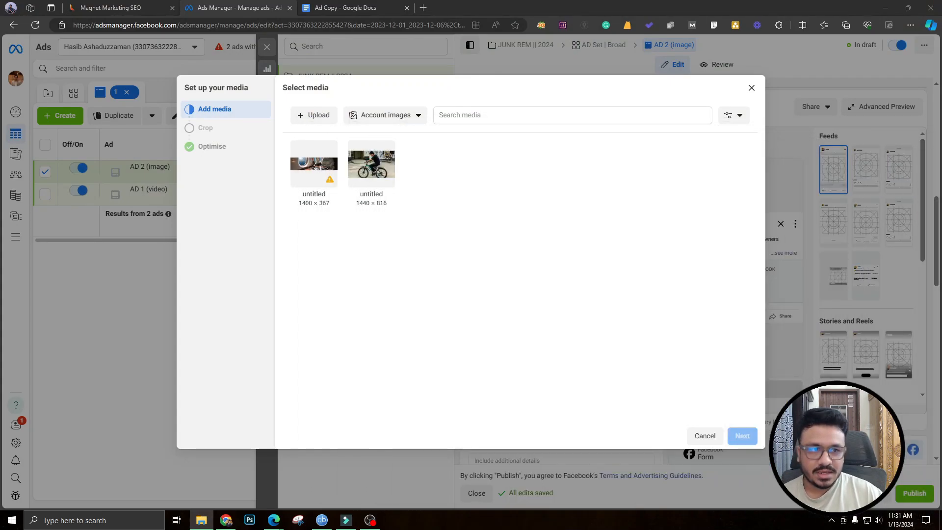
drag(941, 242, 511, 242)
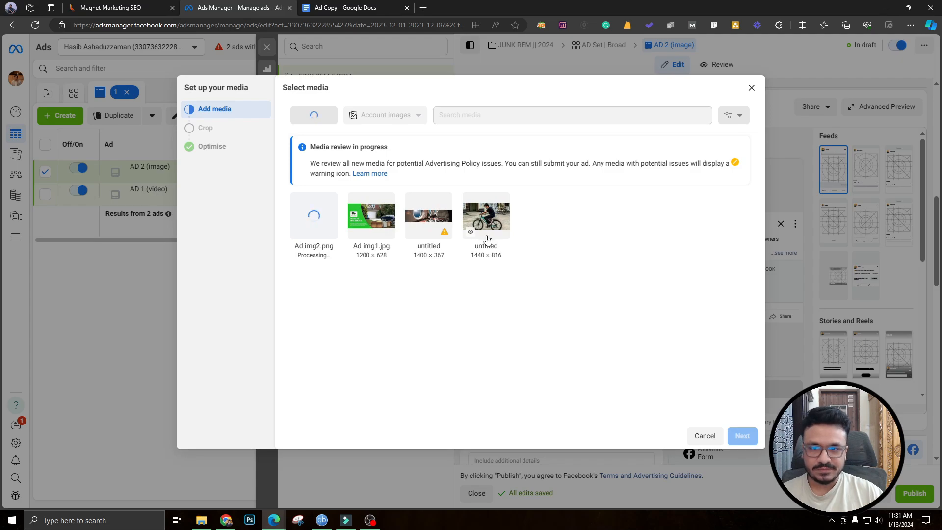
click(370, 221)
click(741, 435)
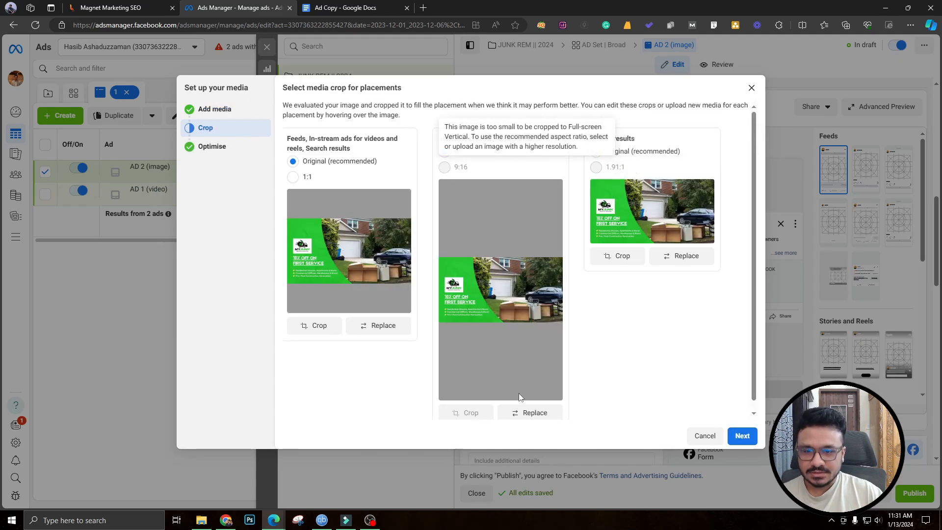
Replace the image with Ad img2.png for the Stories and Reels placement group and for the Feeds and in-stream group
click(531, 414)
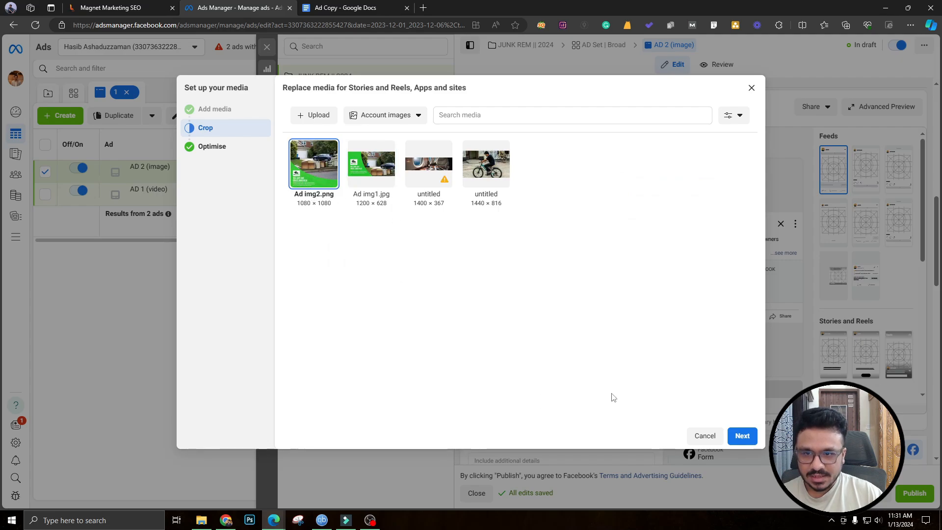
click(741, 436)
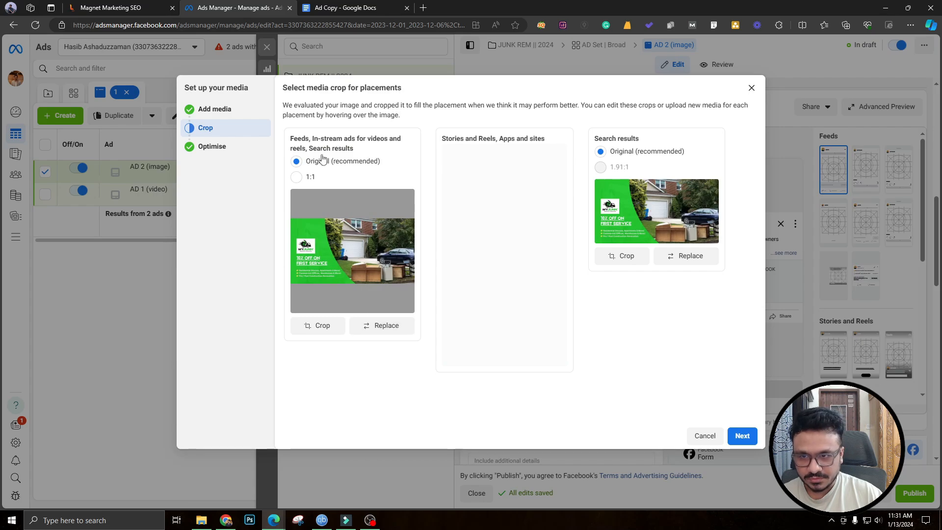
click(375, 328)
click(314, 163)
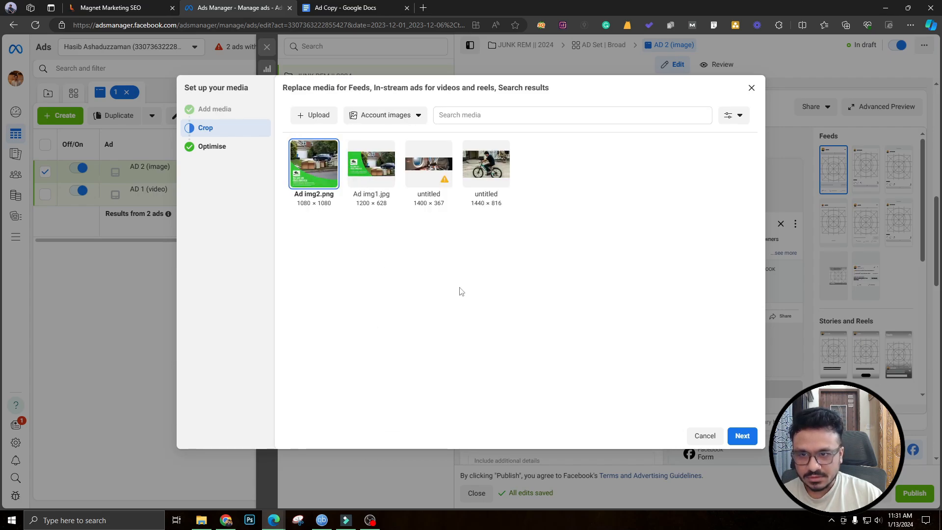
click(745, 440)
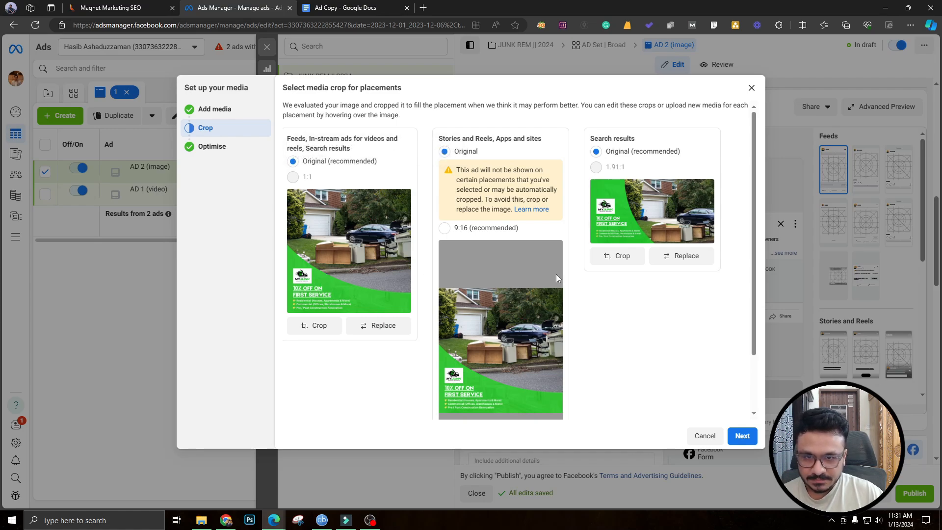
Keep the original crops for all placement groups, turn on all Advantage+ creative optimisations and finish AD 2's media setup
scroll(608, 262, down, 1)
scroll(639, 171, up, 1)
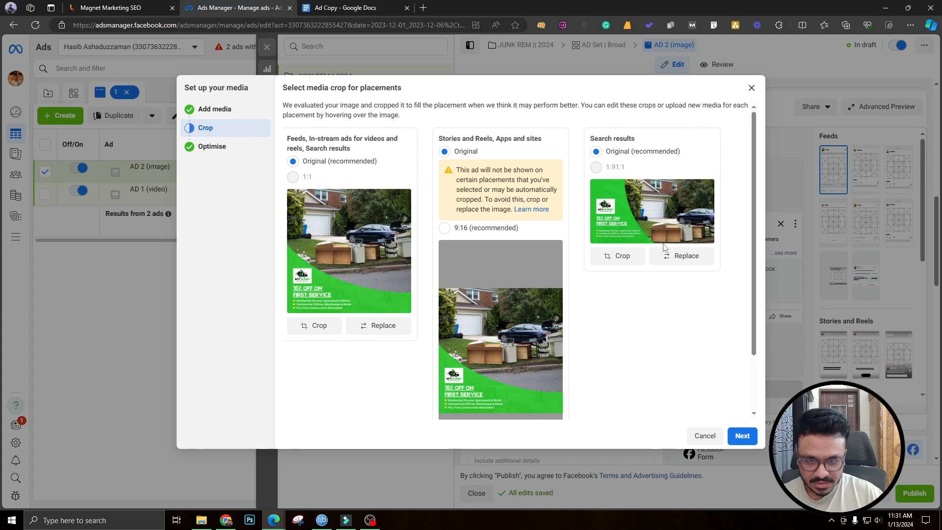
scroll(510, 314, down, 1)
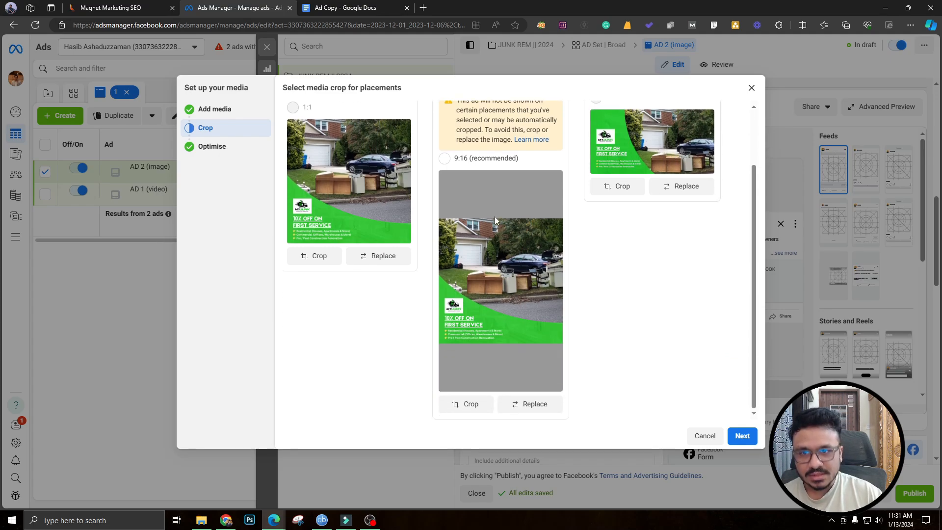
scroll(488, 246, up, 1)
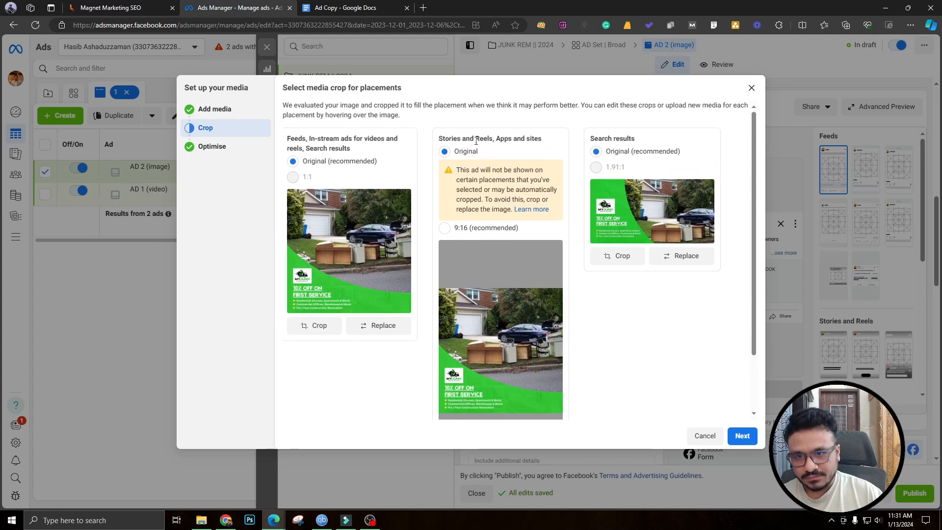
scroll(459, 345, down, 1)
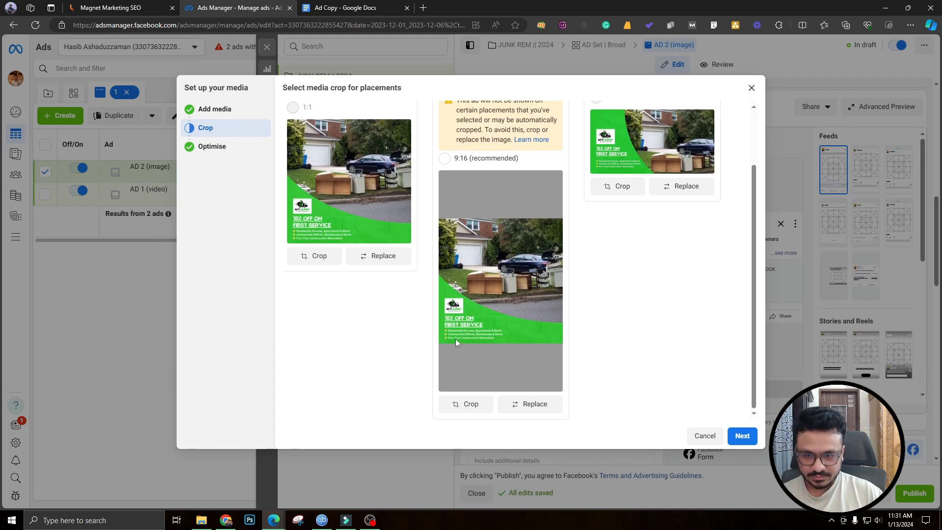
click(741, 435)
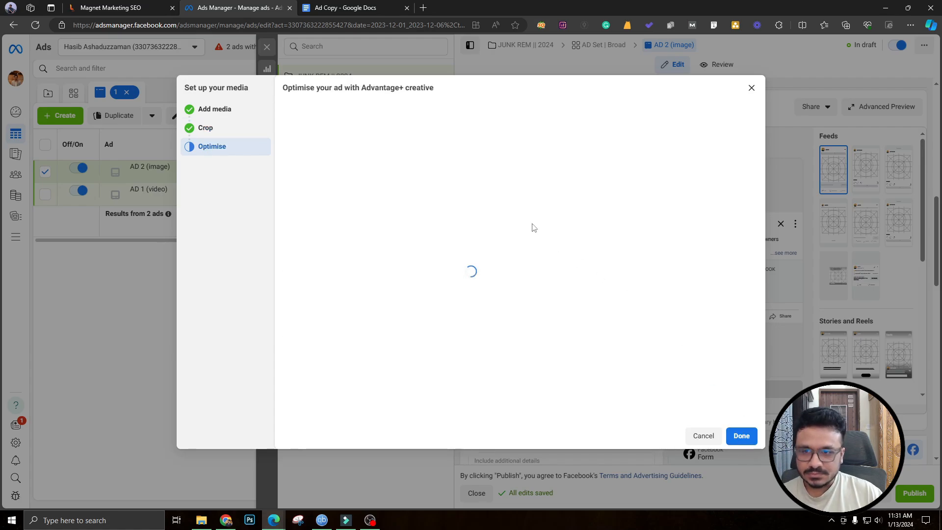
scroll(289, 140, down, 1)
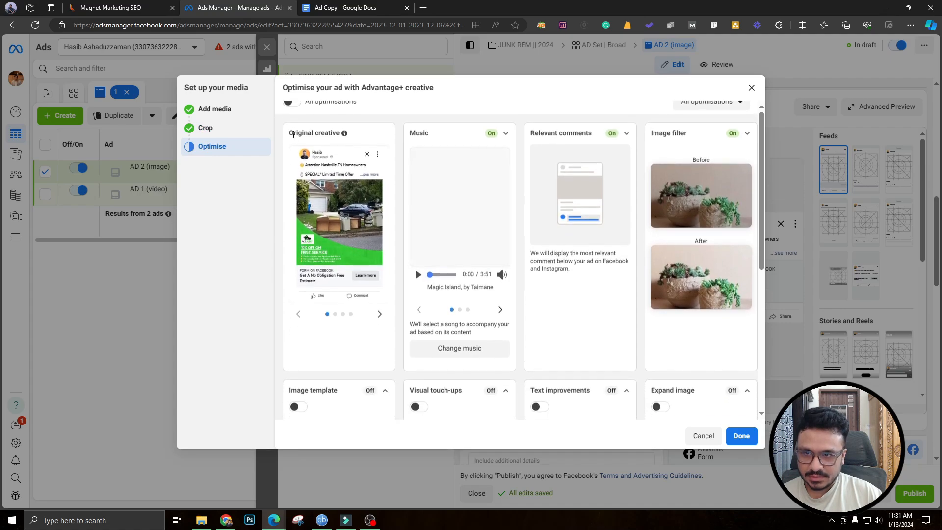
scroll(289, 157, up, 1)
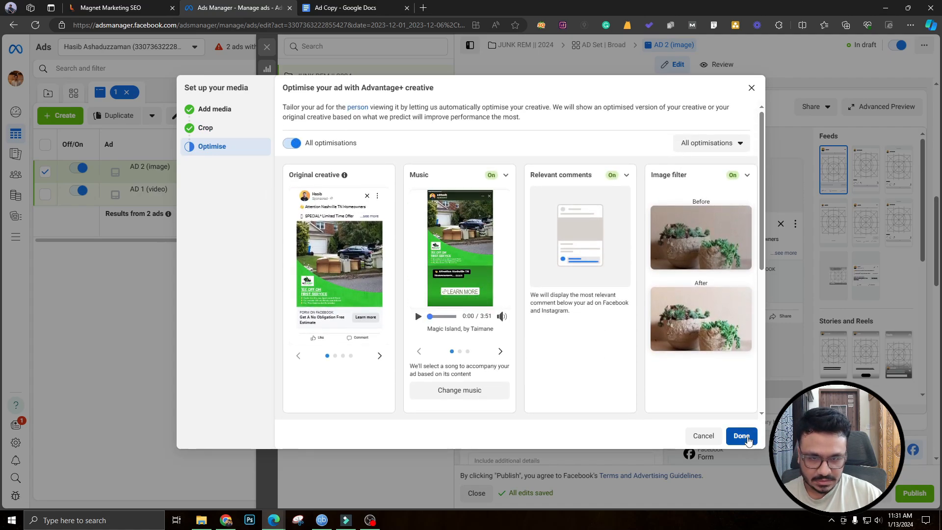
click(741, 436)
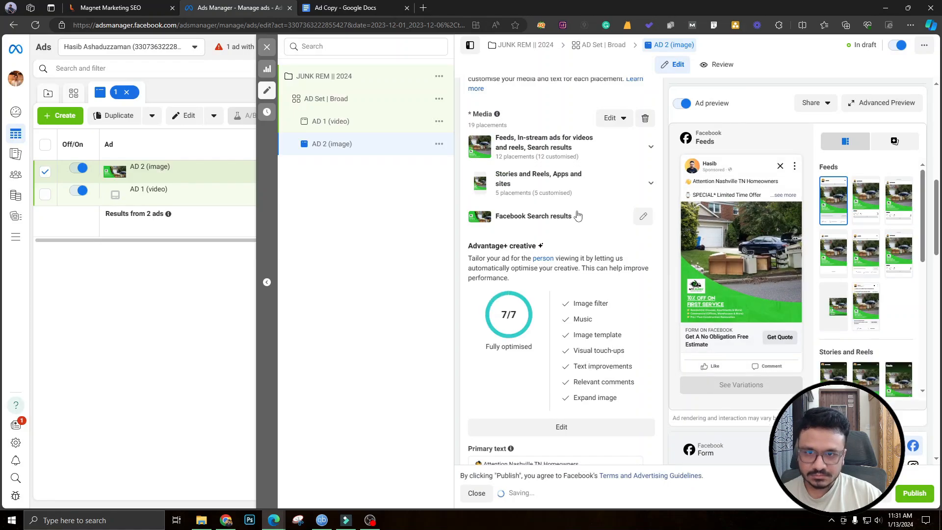
Copy the Ad Variation 2 text from the Ad Copy document in Google Docs and replace AD 2's primary text with it
click(343, 7)
scroll(362, 311, down, 5)
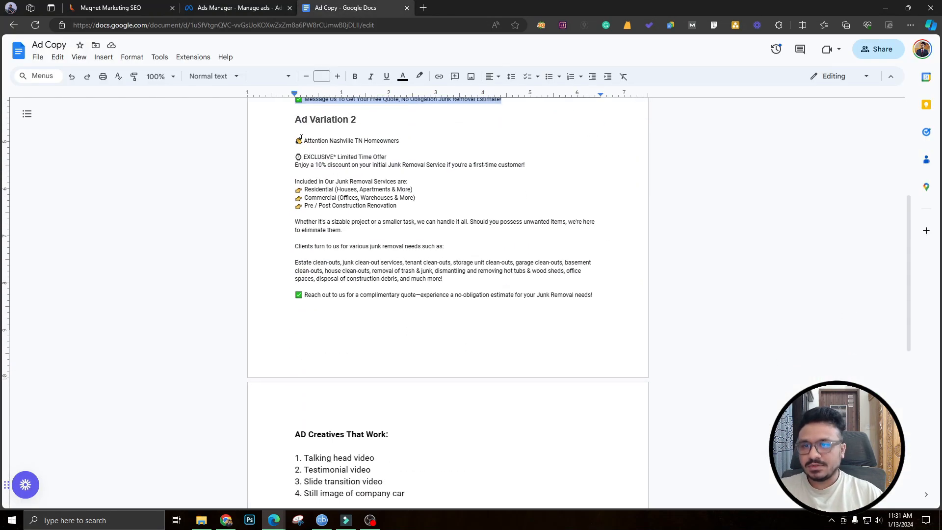
drag(298, 143, 598, 298)
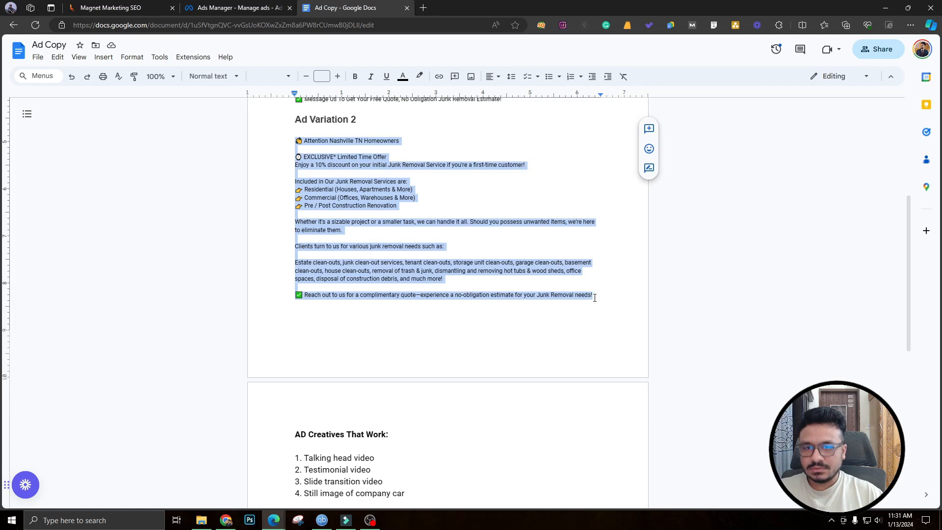
click(245, 7)
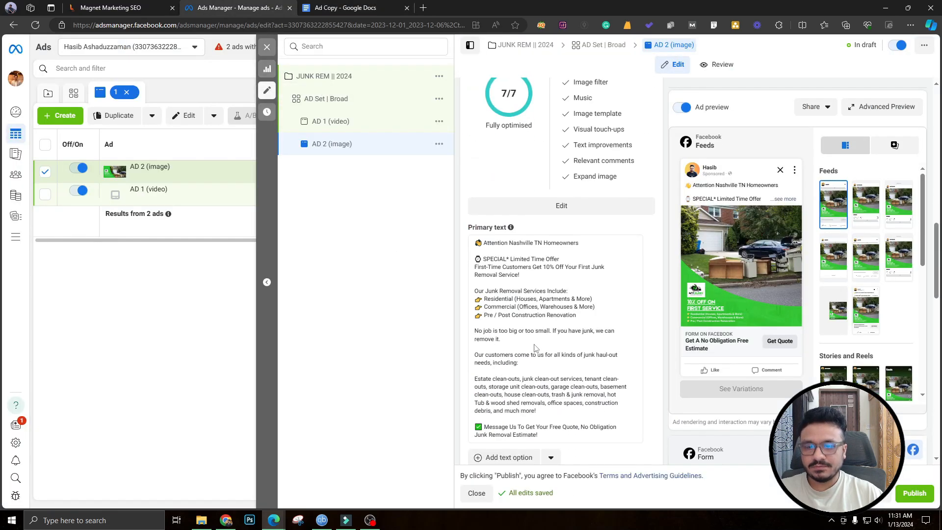
click(535, 347)
key(ctrl+a)
key(BackSpace)
text(👋 Attention Nashville TN Homeowners  ⏱ EXCLUSIVE* Limited Time Offer Enjoy a 10% discount on your initial Junk Removal Service if you're a first-time customer!  Included in Our Junk Removal Services are: 👉 Residential (Houses, Apartments & More) 👉 Commercial (Offices, Warehouses & More) 👉 Pre / Post Construction Renovation  Whether it's a sizable project or a smaller task, we can handle it all. Should you possess unwanted items, we're here to eliminate them.  Clients turn to us for various junk removal needs such as:  Estate clean-outs, junk clean-out services, tenant clean-outs, storage unit clean-outs, garage clean-outs, basement clean-outs, house clean-outs, removal of trash & junk, dismantling and removing hot tubs & wood sheds, office spaces, disposal of construction debris, and much more!  ✅ Reach out to us for a complimentary quote—experience a no-obligation estimate for your Junk Removal needs!)
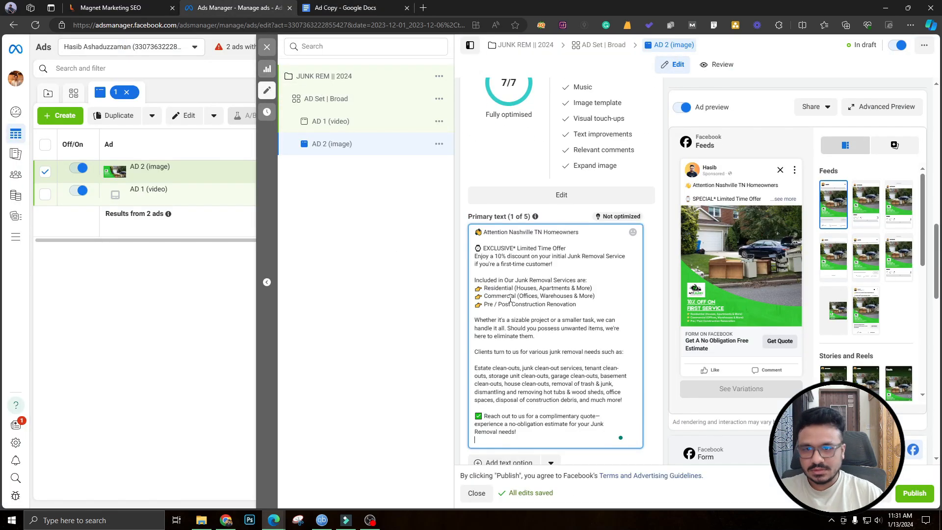
click(465, 396)
Review AD 2's headline, call to action, instant form, lead delivery and tracking settings
scroll(475, 360, down, 3)
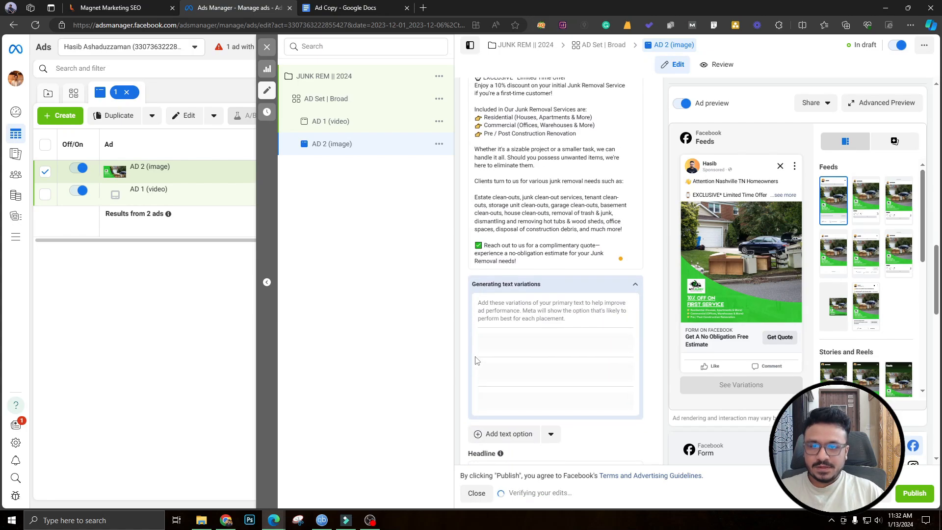
scroll(461, 346, down, 3)
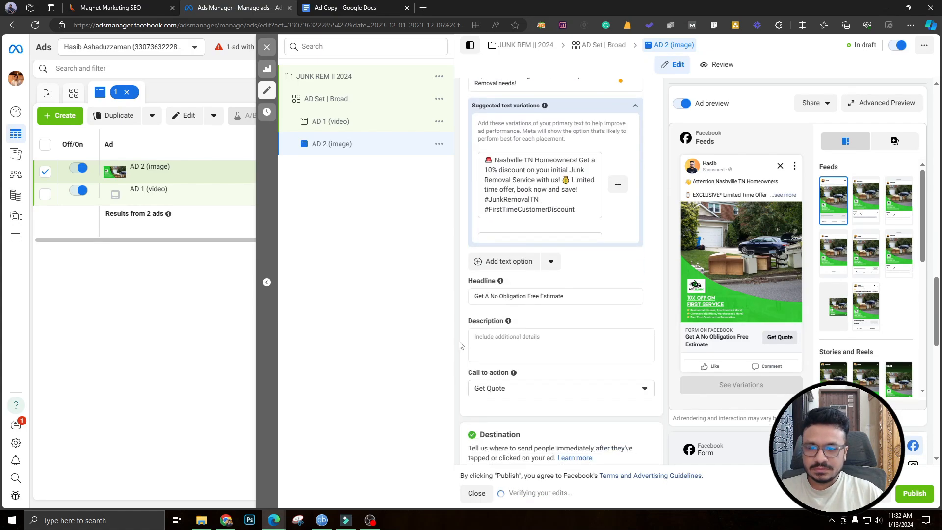
click(500, 297)
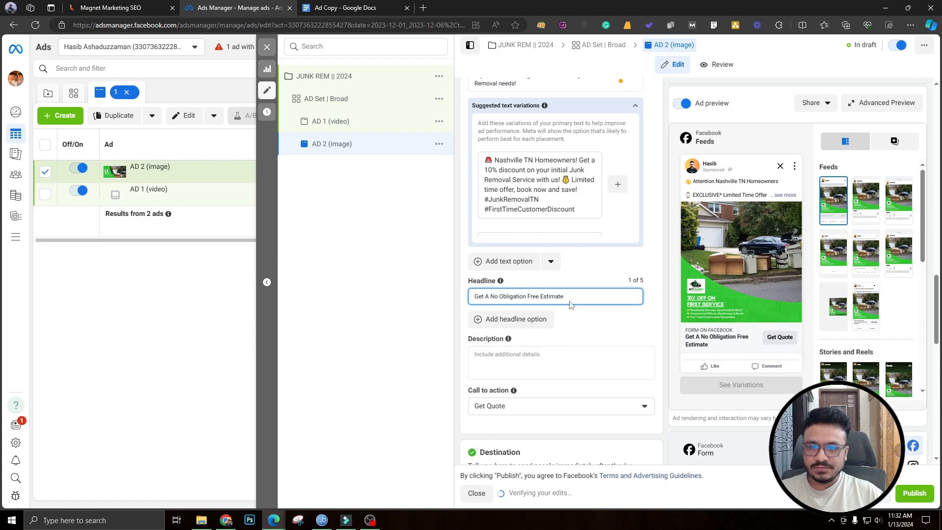
click(579, 321)
scroll(573, 318, down, 5)
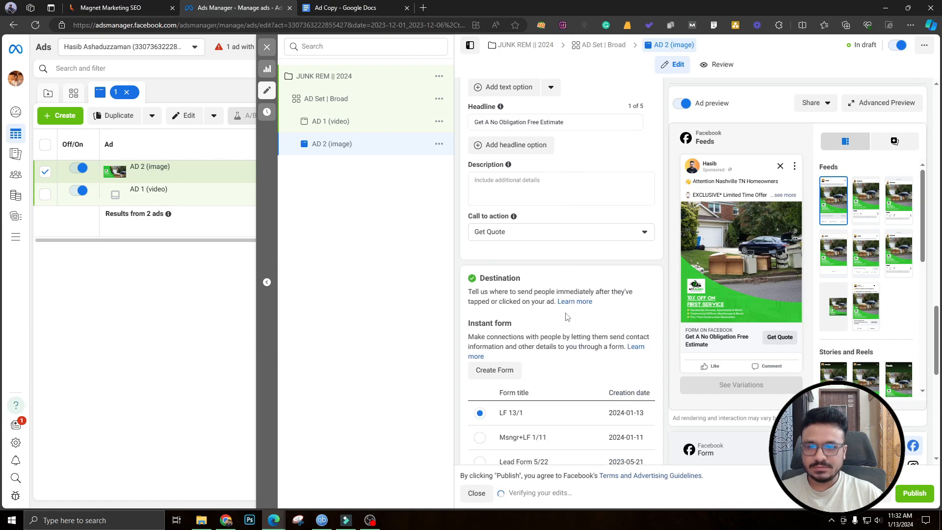
scroll(504, 299, down, 5)
scroll(506, 311, down, 1)
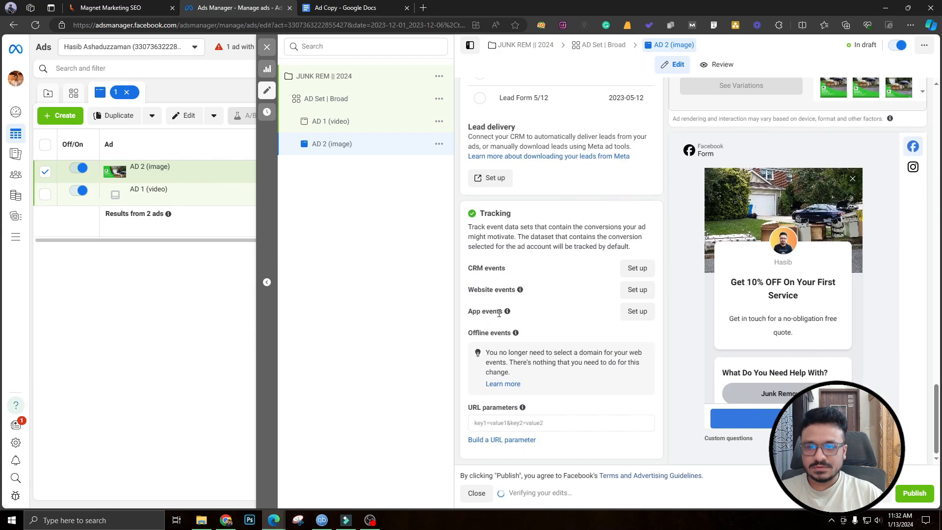
mouse_move(523, 411)
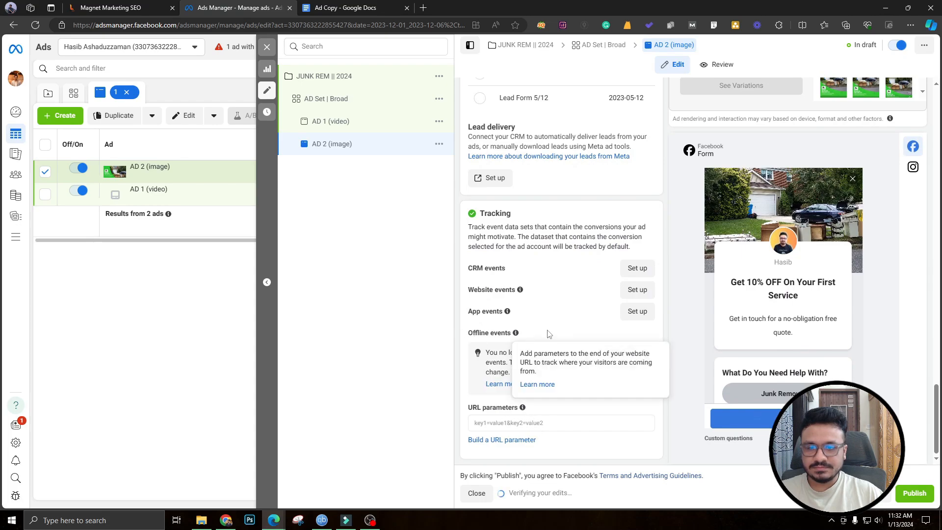
scroll(539, 346, up, 3)
scroll(533, 357, down, 3)
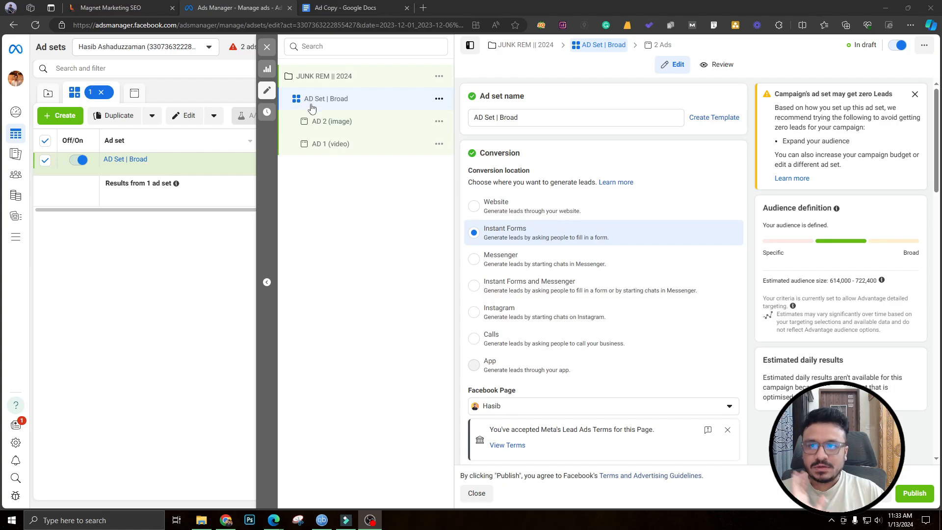
Duplicate AD Set | Broad once within the original campaign
click(439, 99)
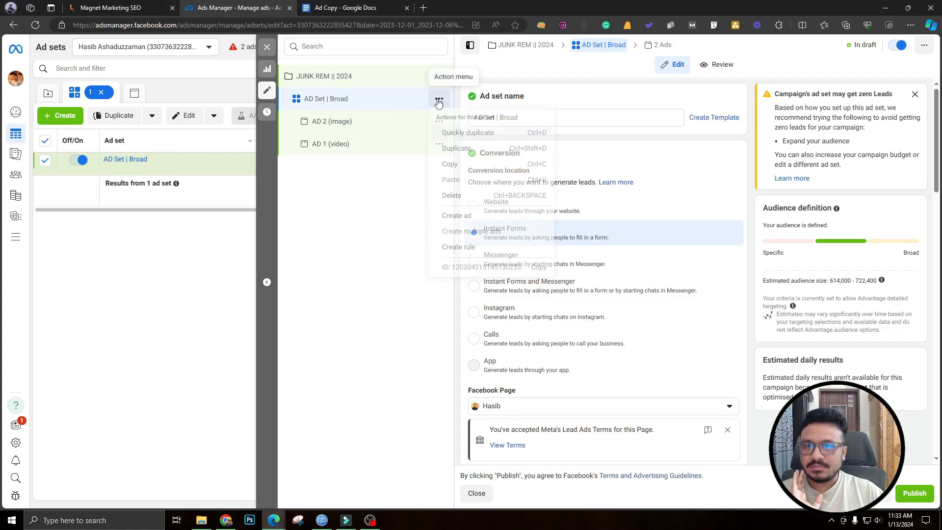
click(469, 148)
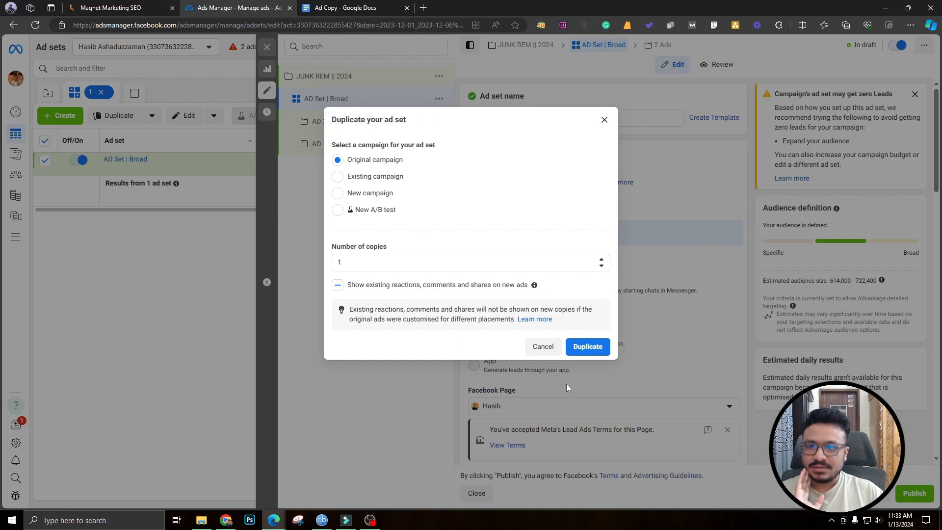
click(587, 346)
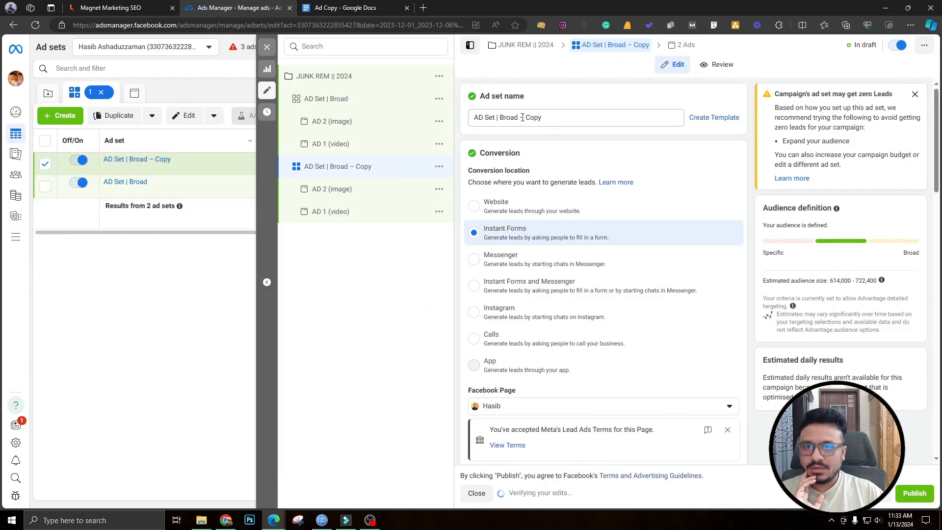
Rename the duplicated ad set as "AD Set | Income"
mouse_move(517, 118)
mouse_down()
mouse_move(569, 119)
mouse_move(499, 115)
mouse_up()
click(574, 121)
key(BackSpace)
key(BackSpace)
key(BackSpace)
key(BackSpace)
key(BackSpace)
key(BackSpace)
key(BackSpace)
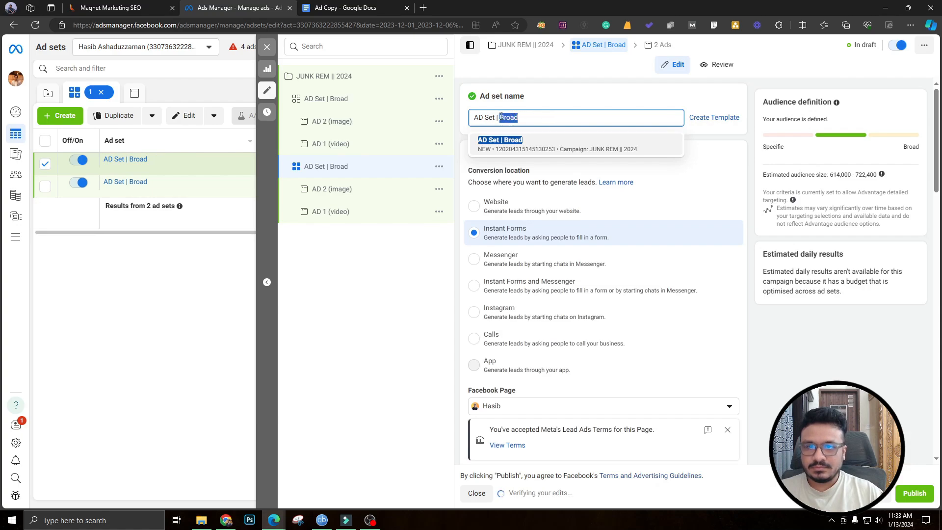
text(Income)
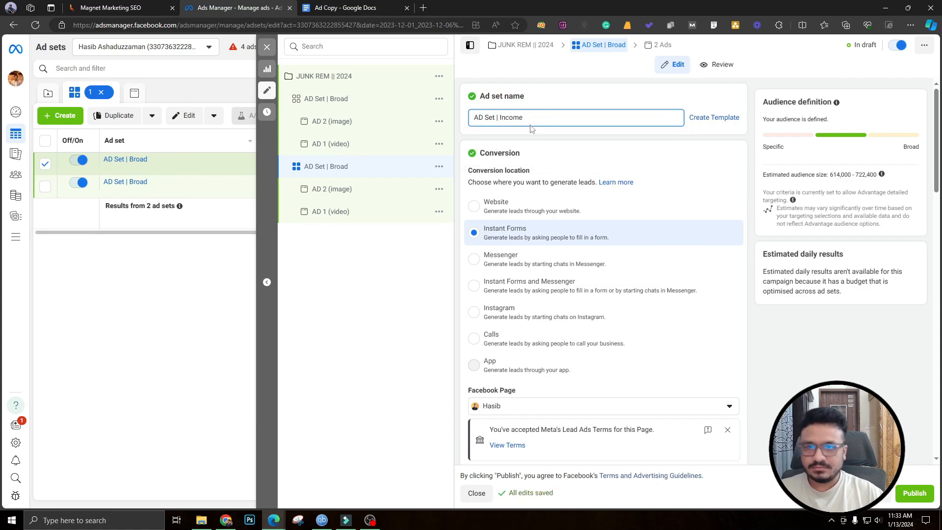
click(532, 130)
Remove the Cleaning, Interior architecture and Landscaping interests from the detailed targeting of AD Set | Income
scroll(544, 147, down, 5)
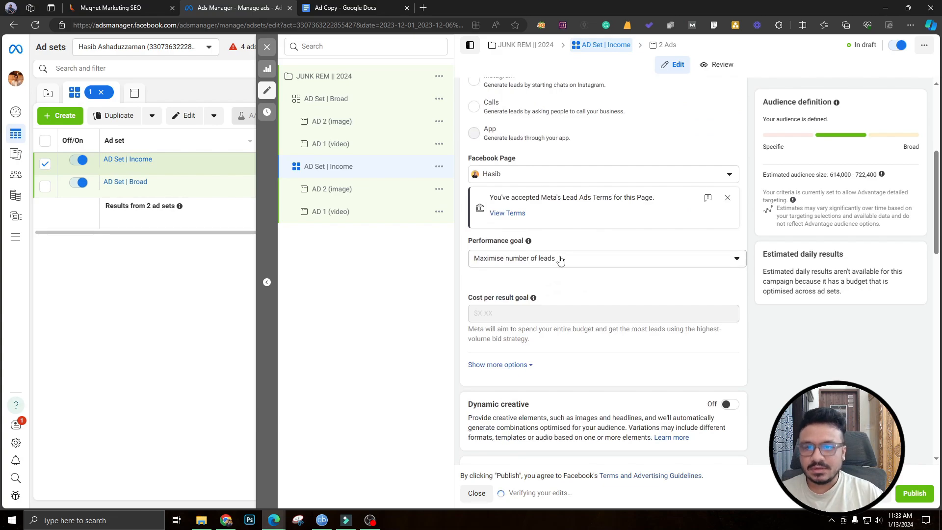
click(727, 197)
scroll(580, 238, down, 5)
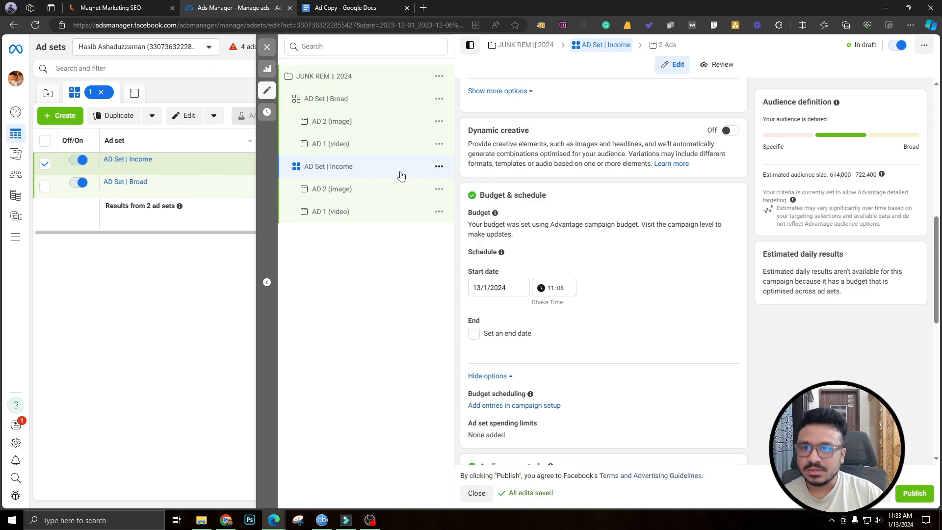
scroll(559, 272, down, 10)
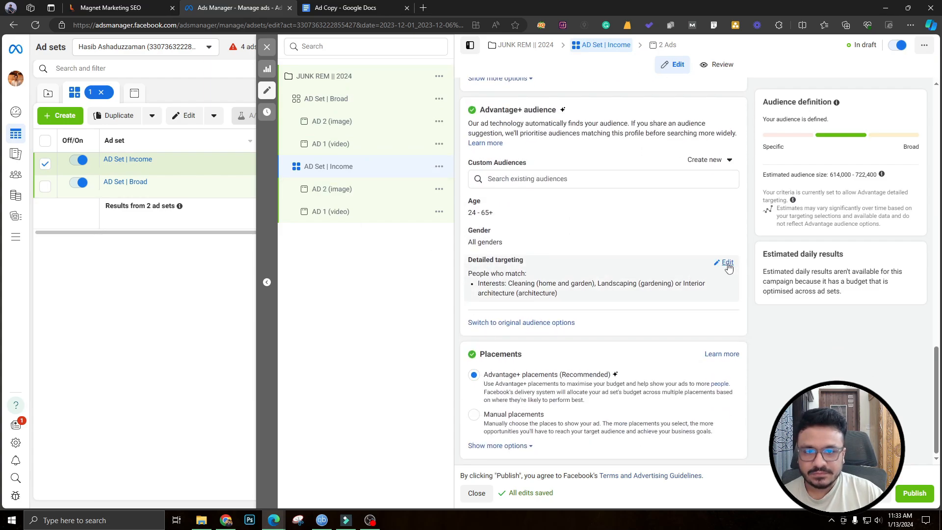
click(727, 263)
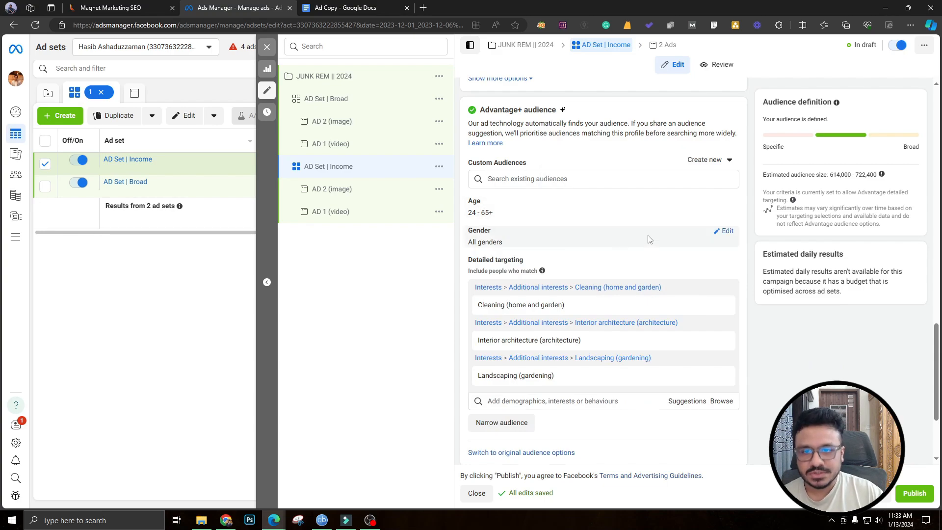
click(721, 291)
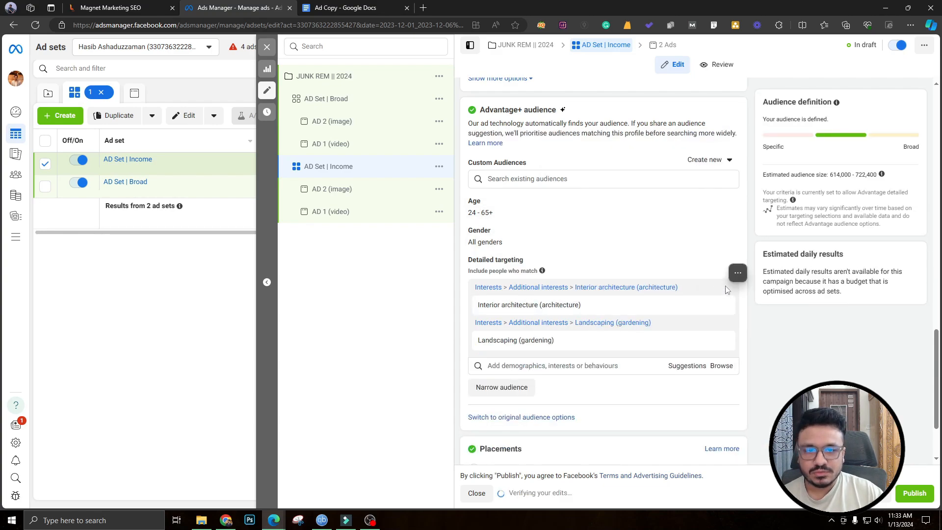
click(722, 290)
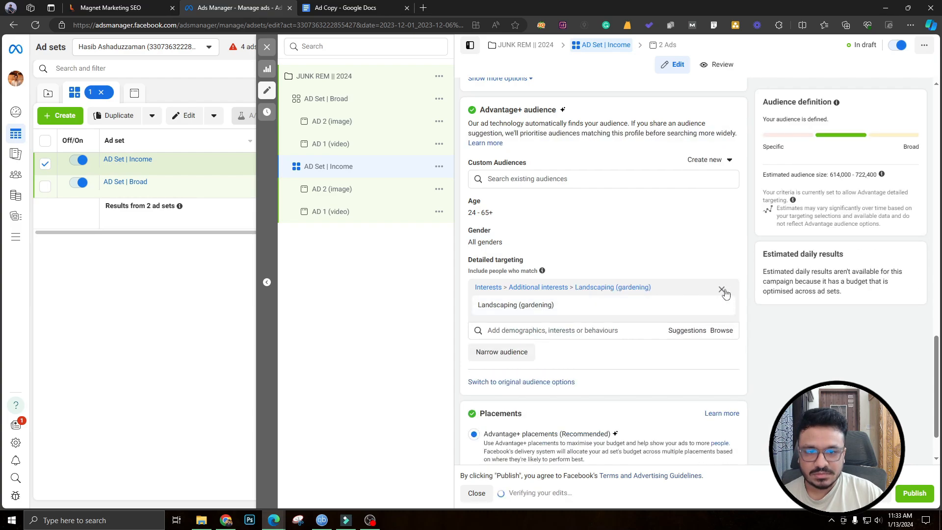
click(721, 291)
Add household income top 5% and top 10% of ZIP codes (US) to the detailed targeting of AD Set | Income
click(552, 290)
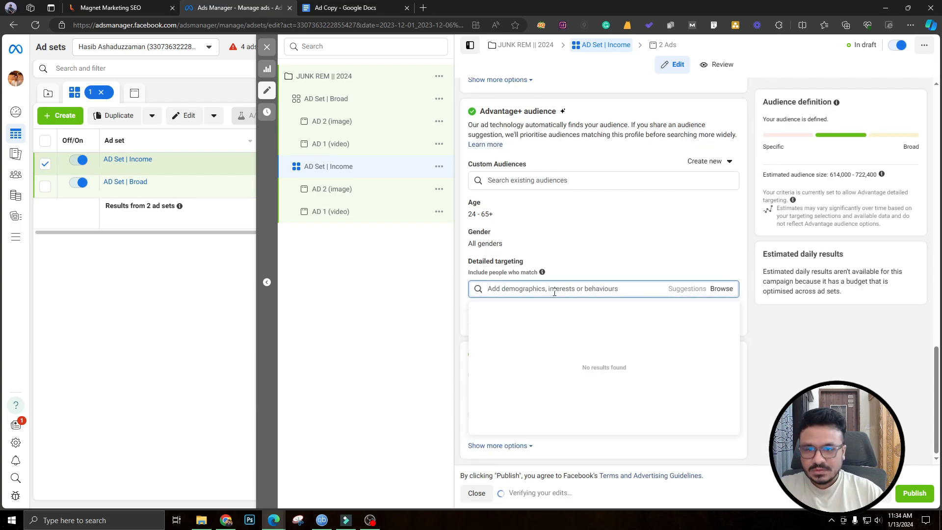
text(Inco,)
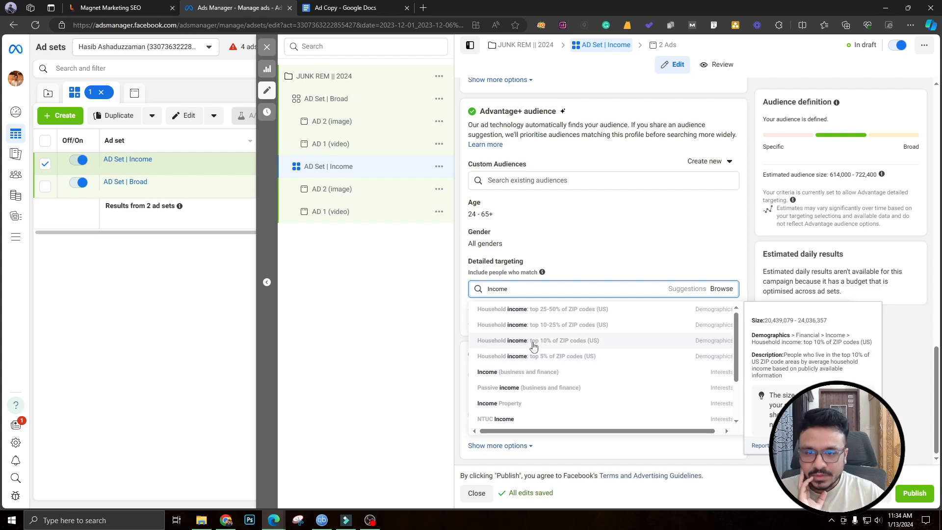
click(559, 356)
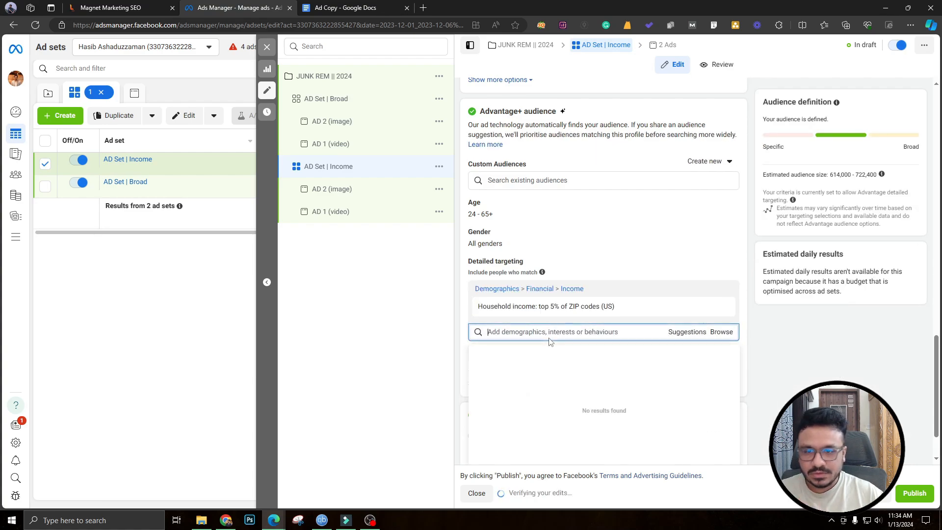
text(income)
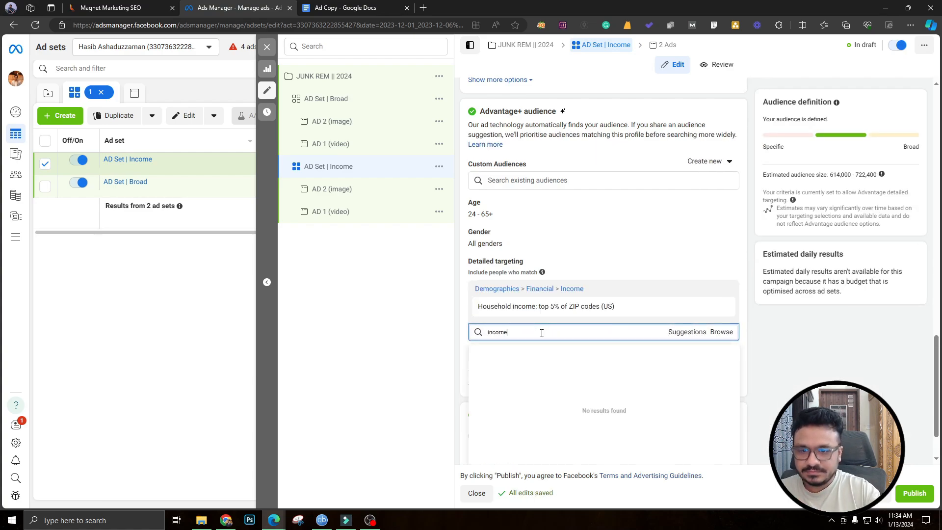
click(570, 385)
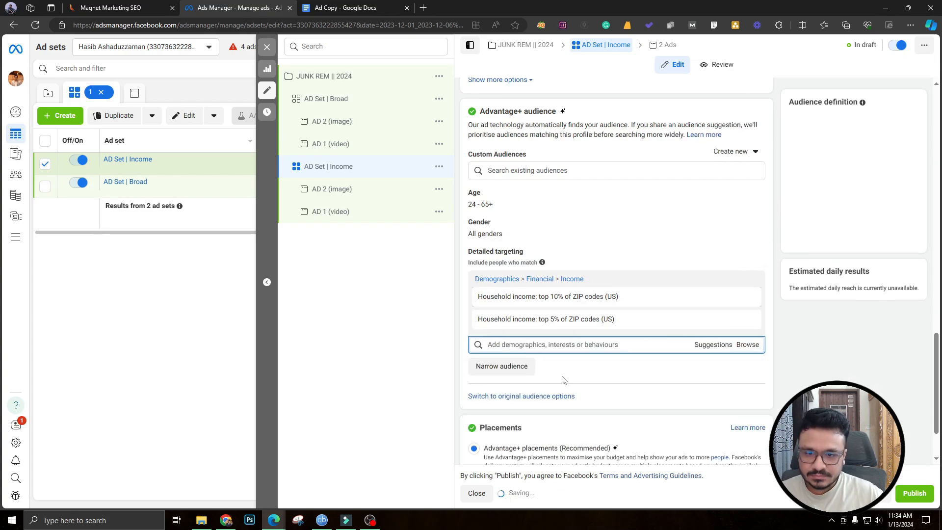
Add household income top 10-25% of ZIP codes (US) to the detailed targeting of AD Set | Income
click(523, 354)
text(income)
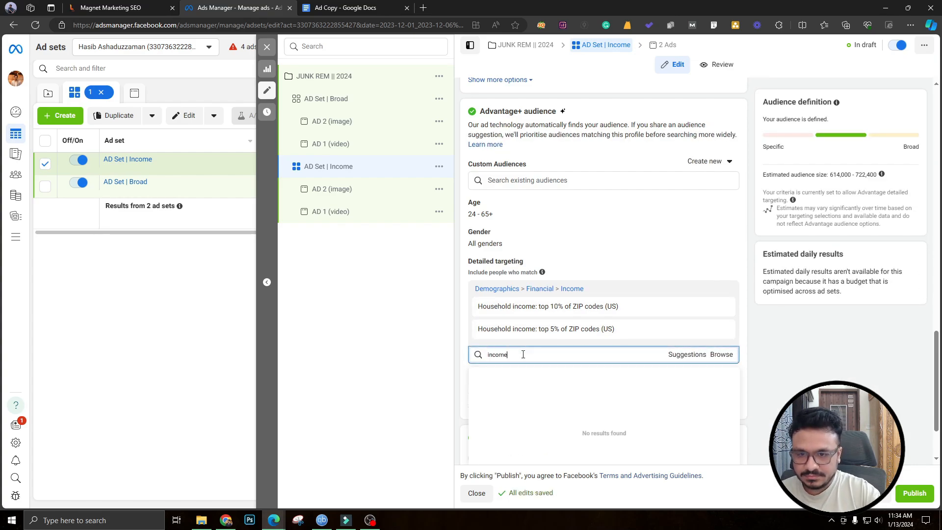
click(552, 391)
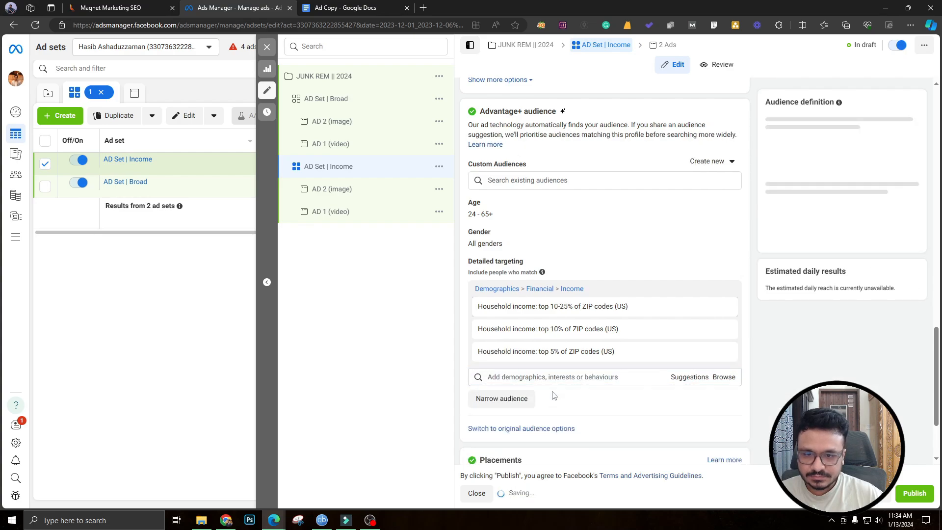
click(886, 339)
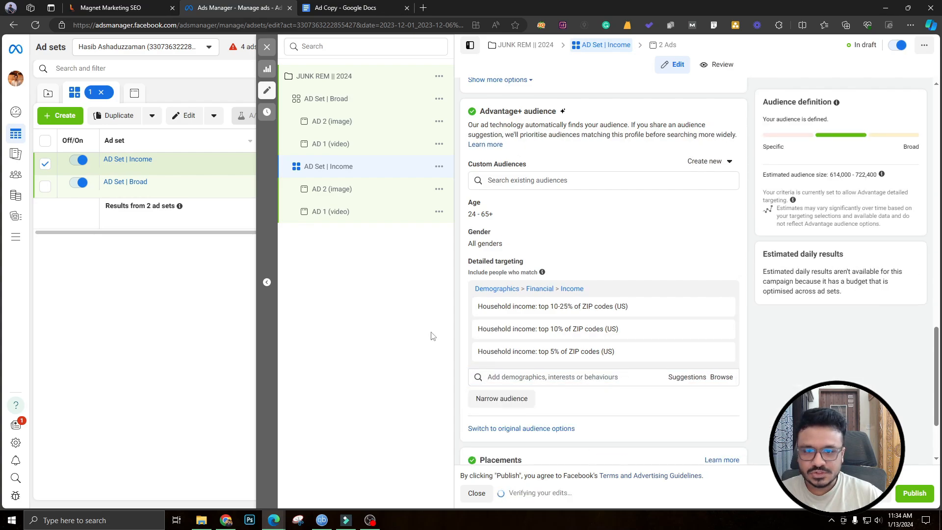
Review the image and video ads under AD Set | Income and compare the ad set with AD Set | Broad
scroll(549, 325, up, 6)
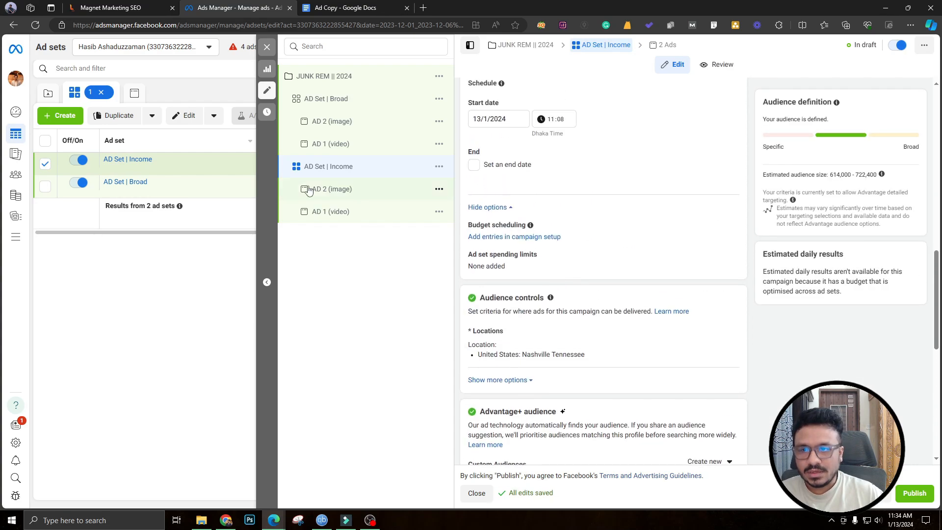
click(342, 194)
click(345, 213)
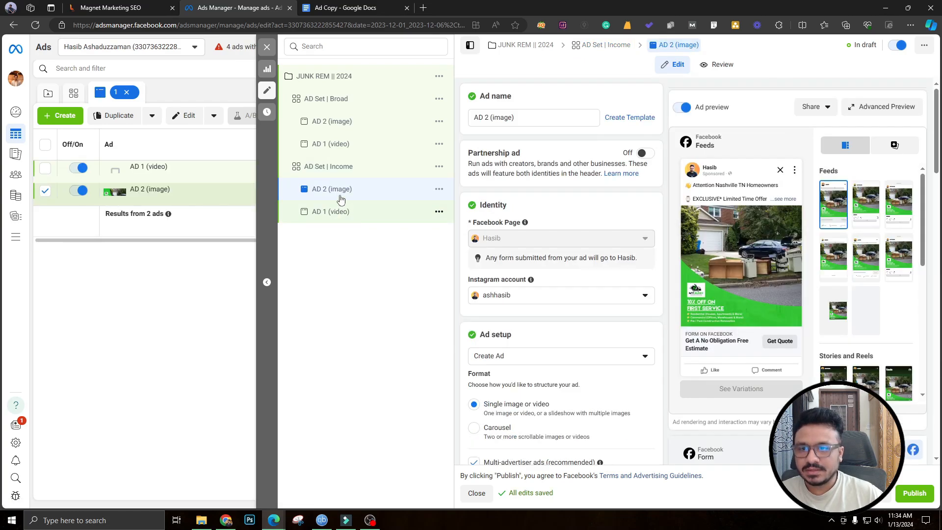
click(338, 190)
click(330, 167)
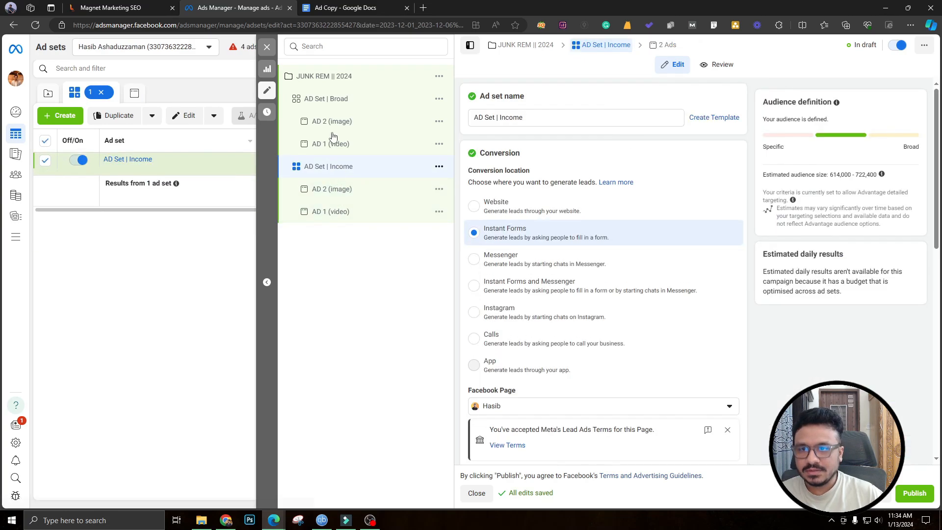
click(325, 100)
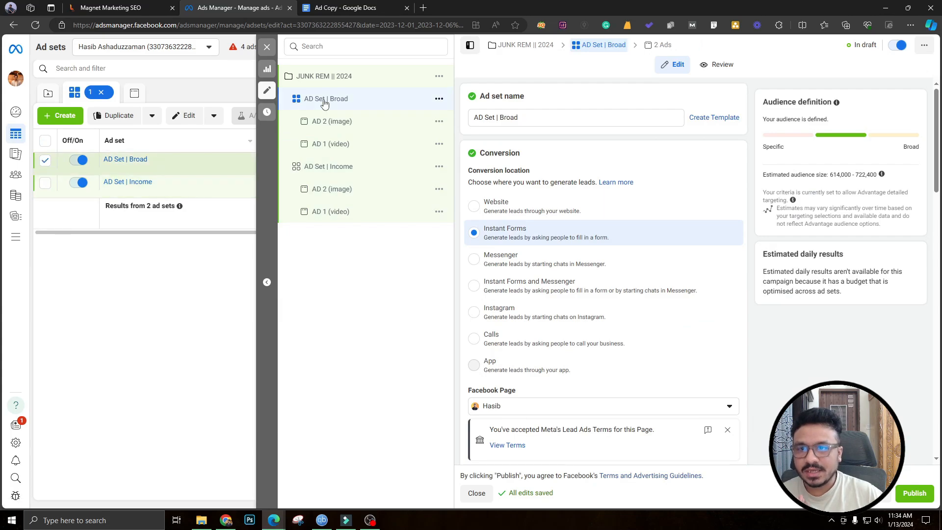
click(322, 175)
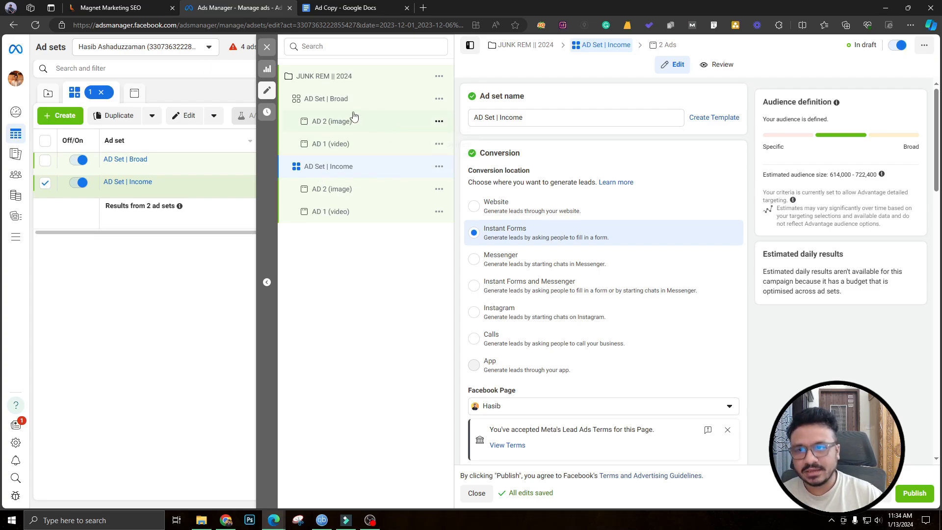
Narrow the detailed targeting of AD Set | Income to people who must also match Cleaning (home and garden)
scroll(598, 311, down, 10)
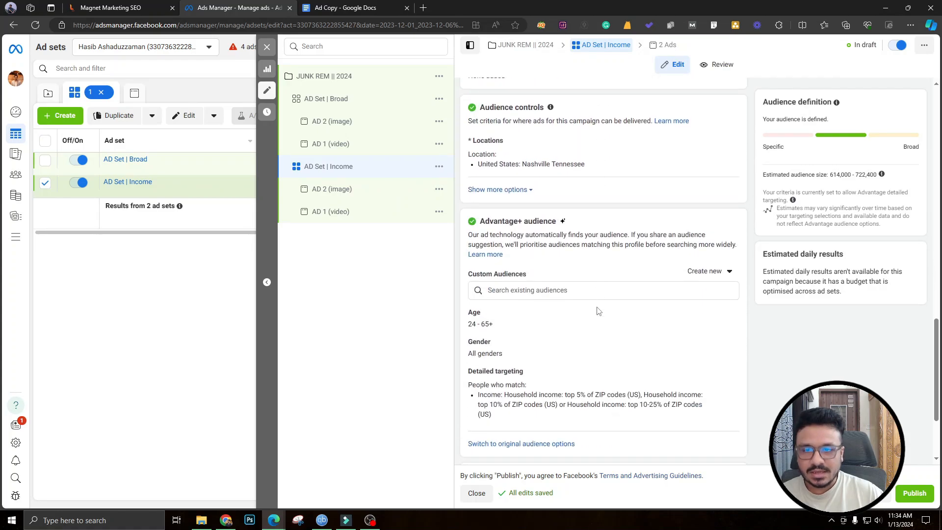
scroll(599, 311, down, 3)
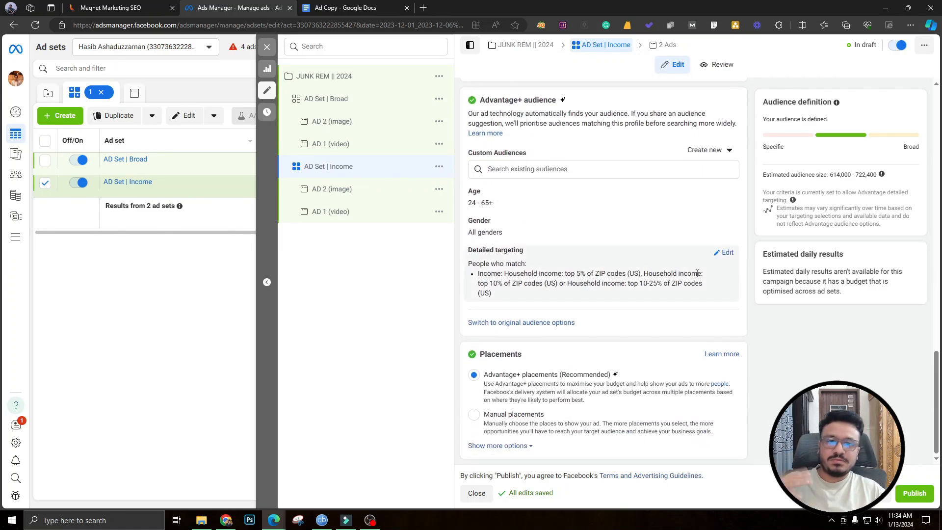
click(727, 253)
scroll(540, 274, down, 2)
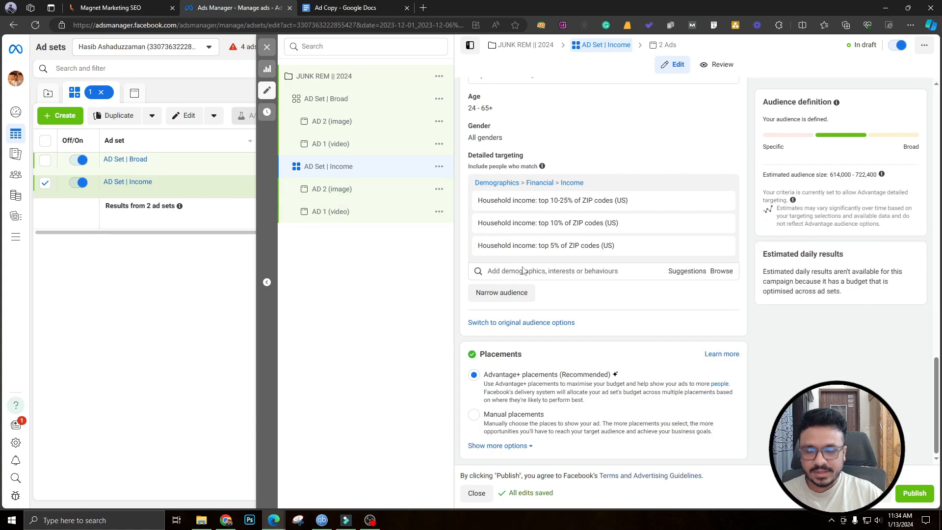
click(496, 300)
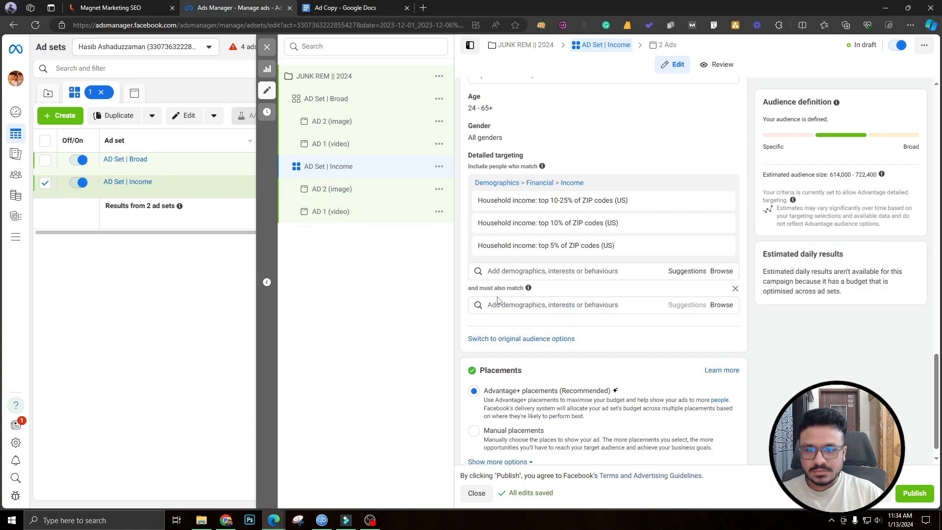
click(499, 304)
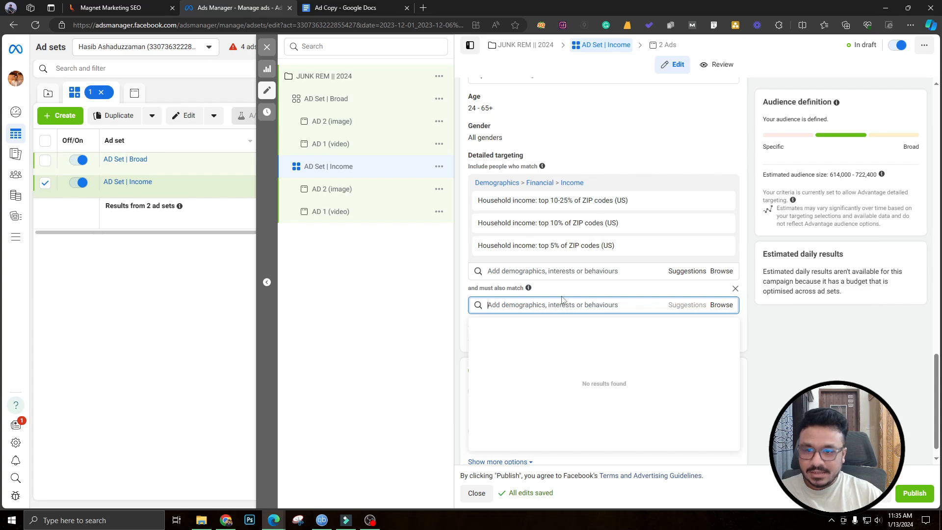
text(Cleaning)
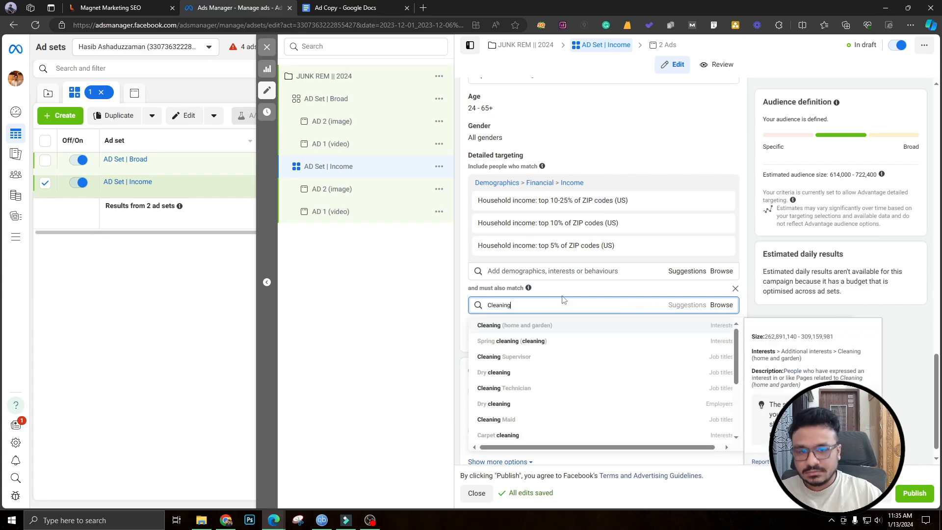
click(564, 325)
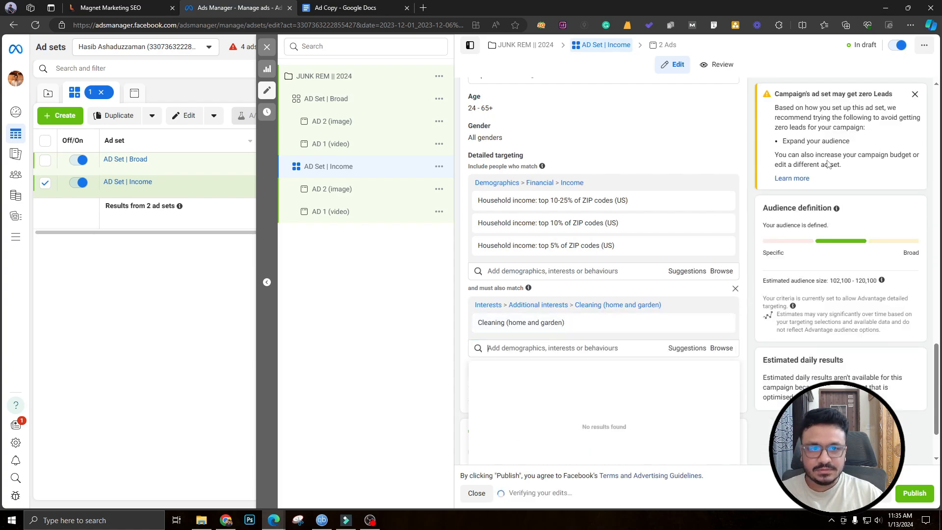
Check the estimated audience size and remove the Cleaning (home and garden) narrowing condition from AD Set | Income
drag(877, 280, 837, 281)
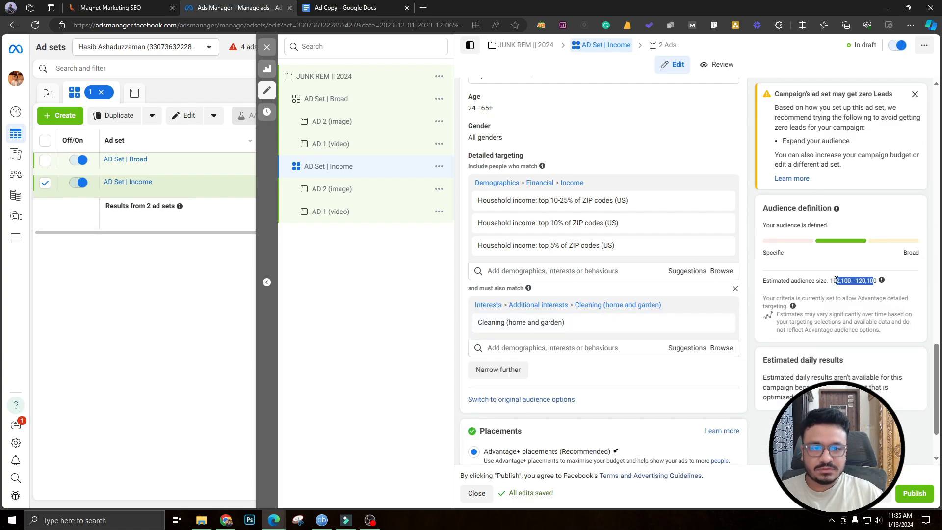
click(836, 280)
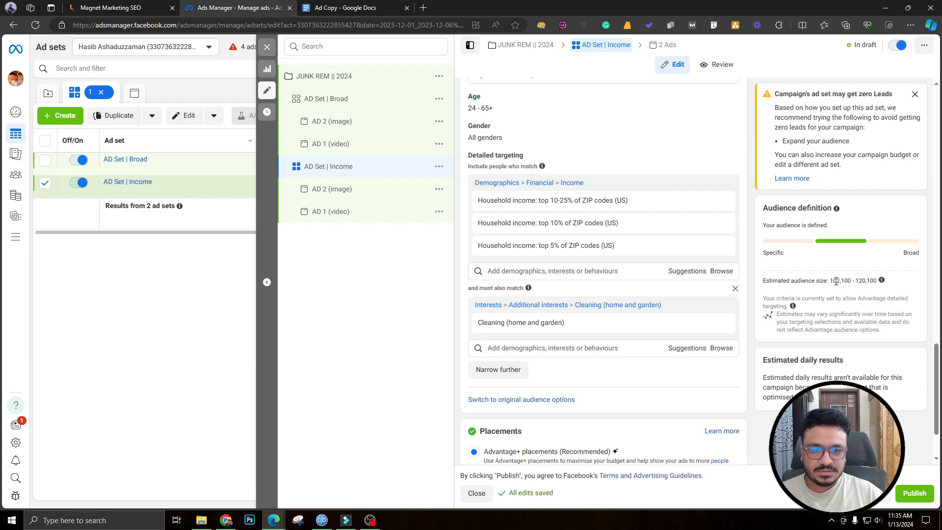
click(734, 290)
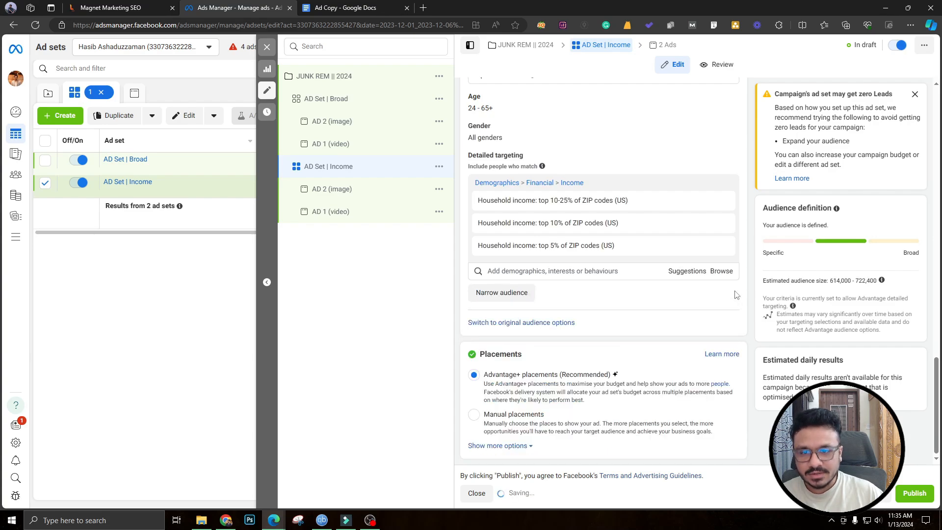
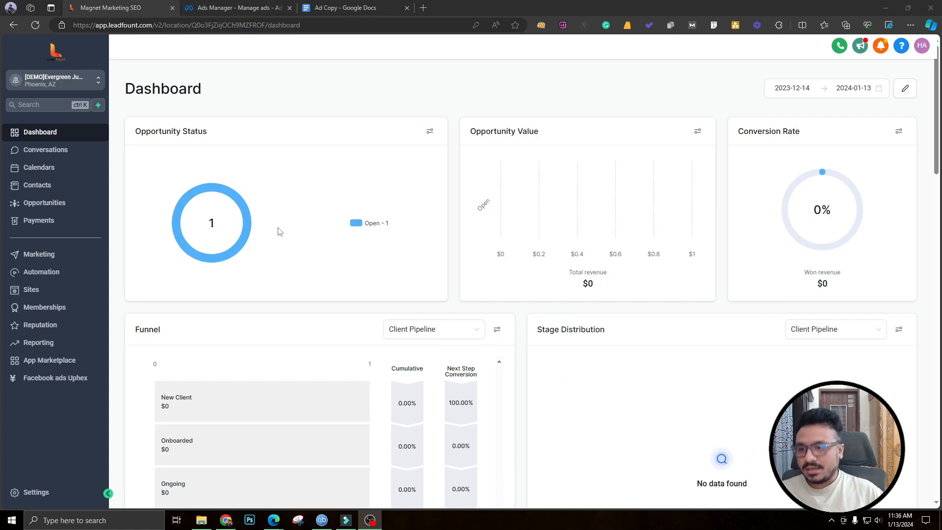
Switch to the LeadFount CRM, open the location's integration settings and start connecting its Facebook account
click(22, 491)
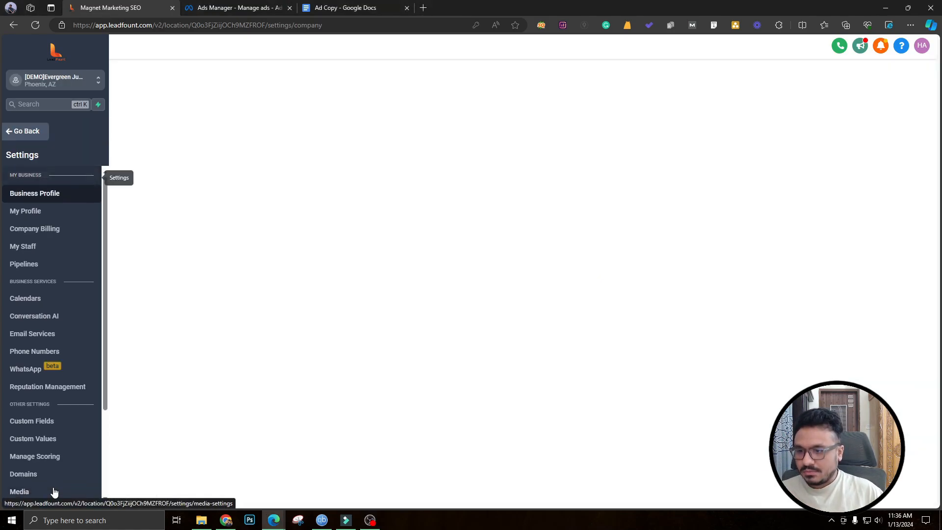
scroll(46, 377, down, 3)
scroll(46, 376, down, 1)
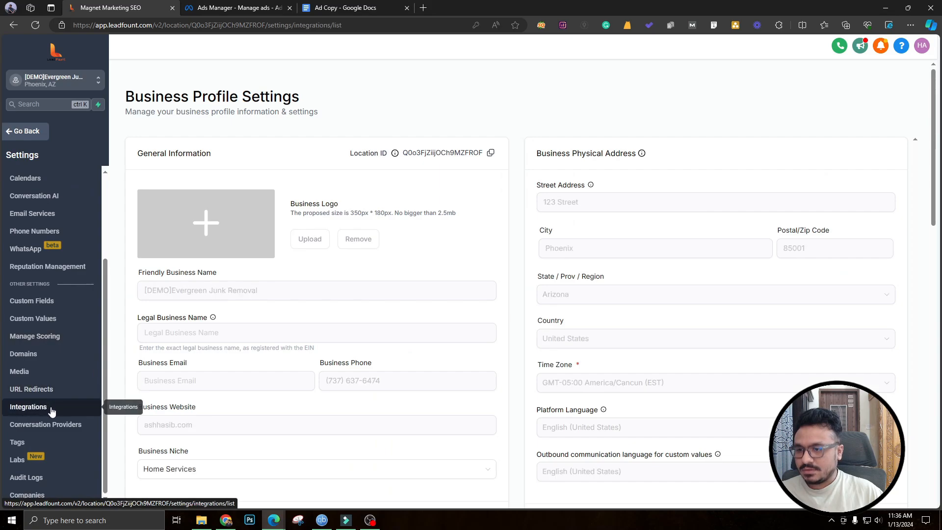
click(22, 407)
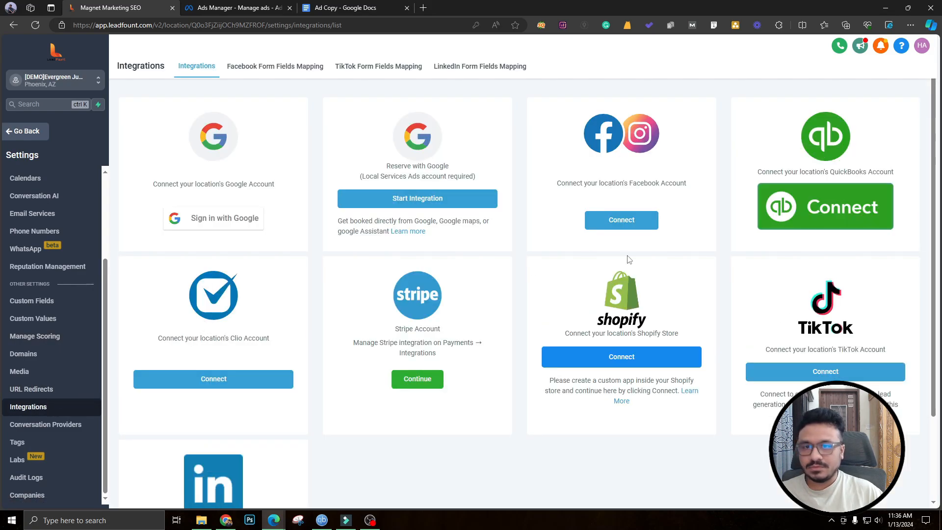
click(821, 221)
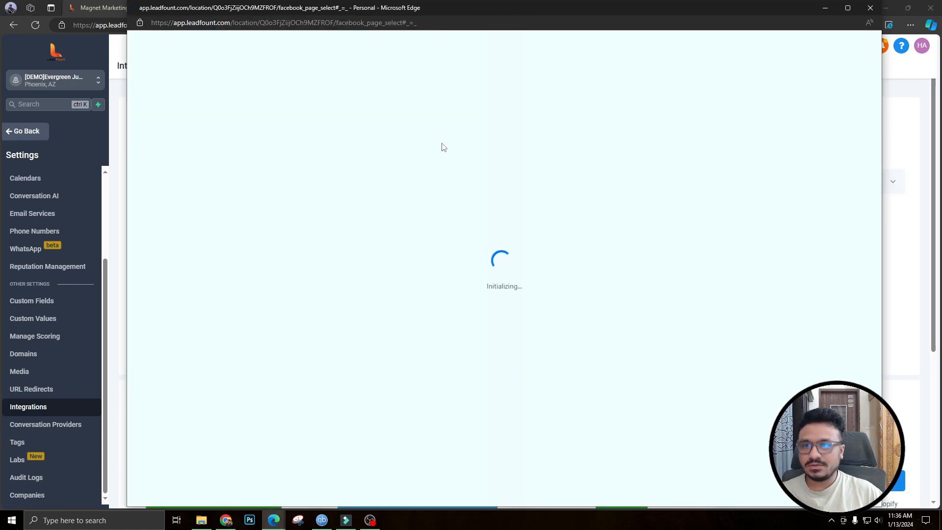
Link the Facebook page used for the ads to the CRM location and select the page owner's ad account
drag(578, 13, 595, 20)
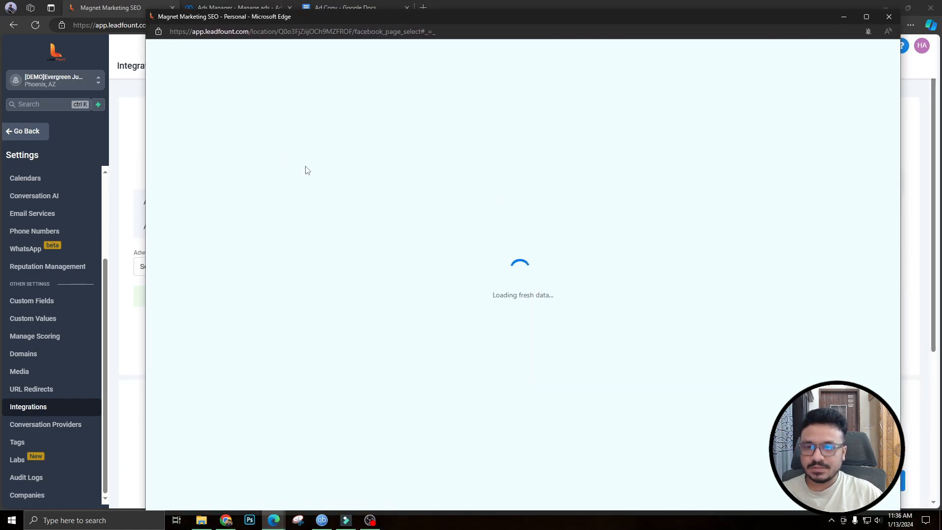
drag(587, 25, 563, 52)
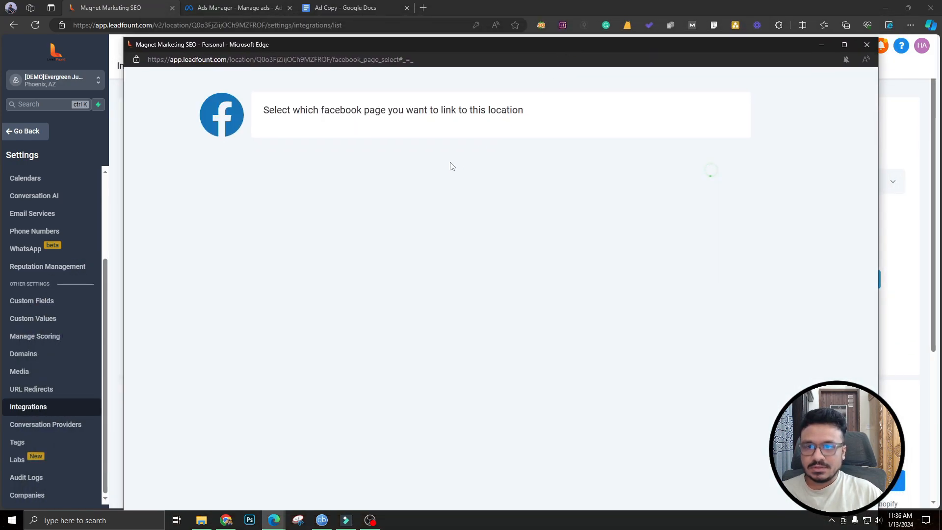
click(451, 147)
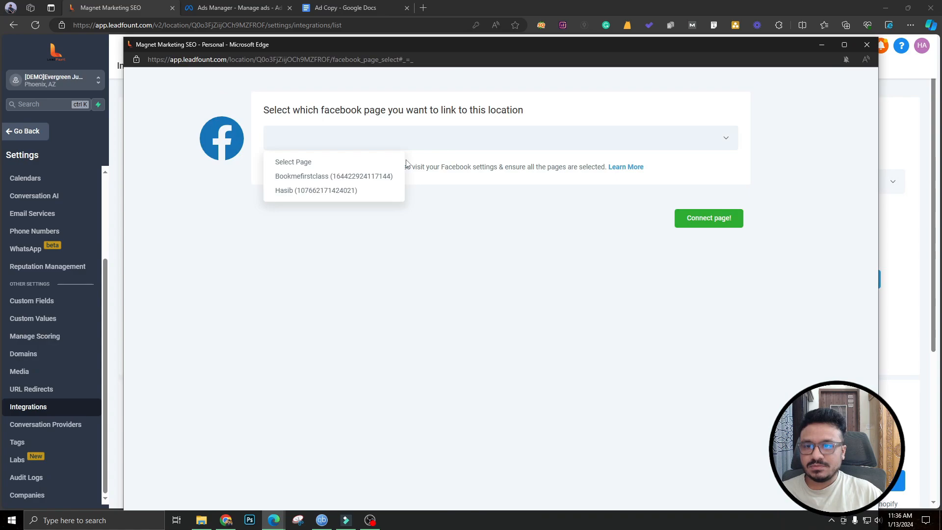
click(342, 193)
click(666, 277)
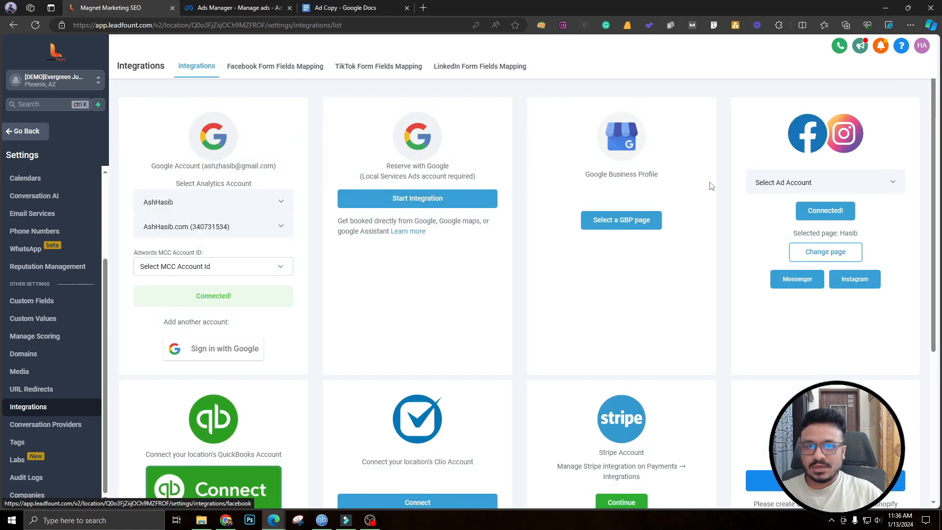
click(805, 188)
click(770, 229)
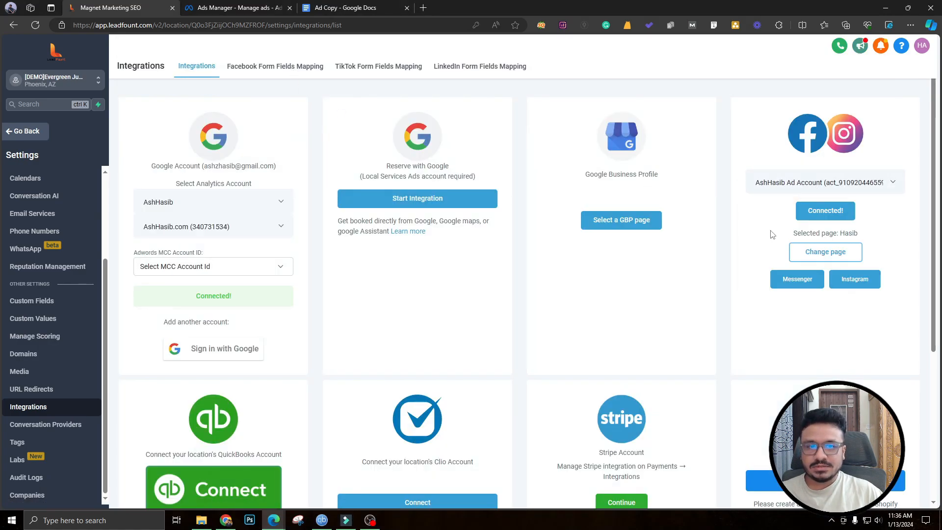
Save the Facebook form field mapping for LF 13/1 with full name, email and phone mapped, and leave the settings
click(281, 79)
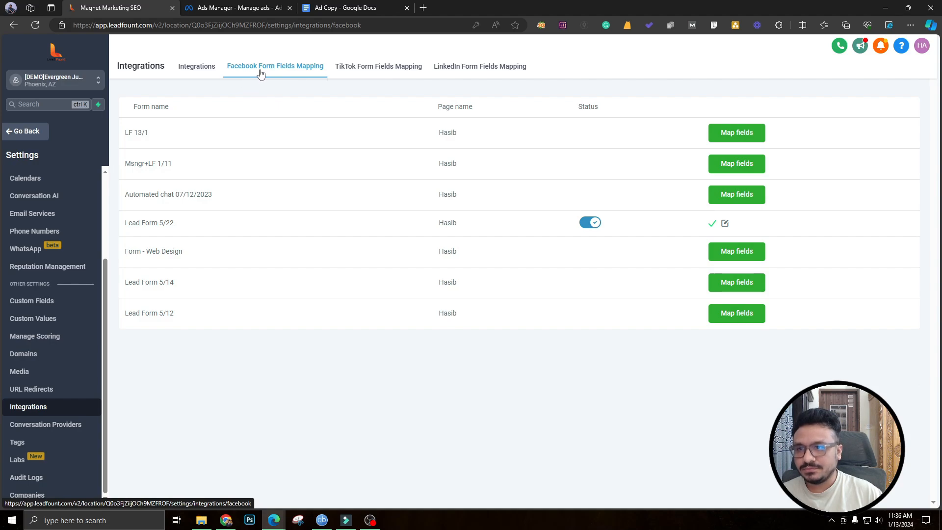
drag(123, 133, 154, 140)
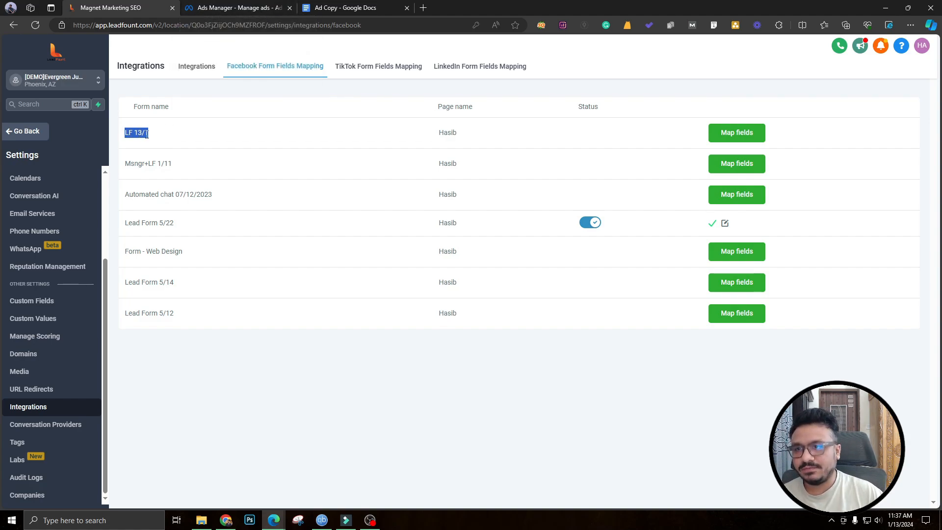
click(178, 133)
click(738, 134)
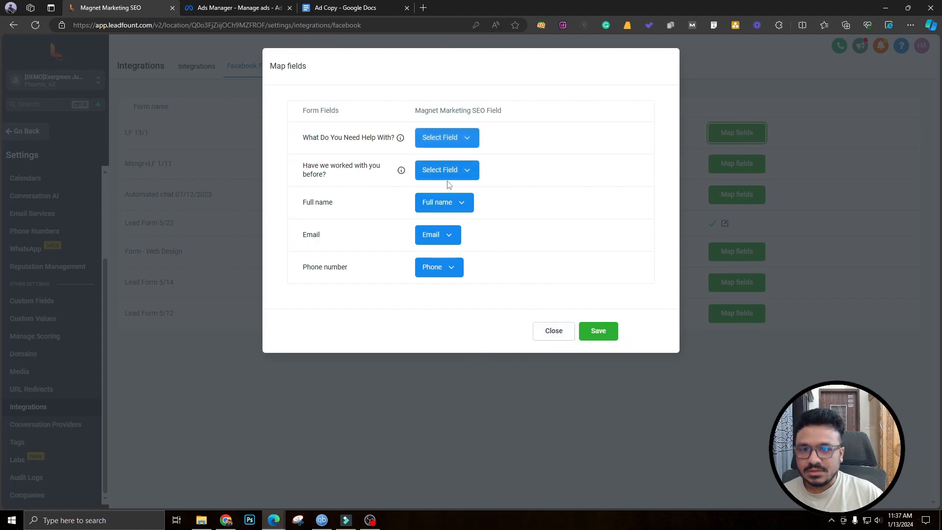
click(457, 140)
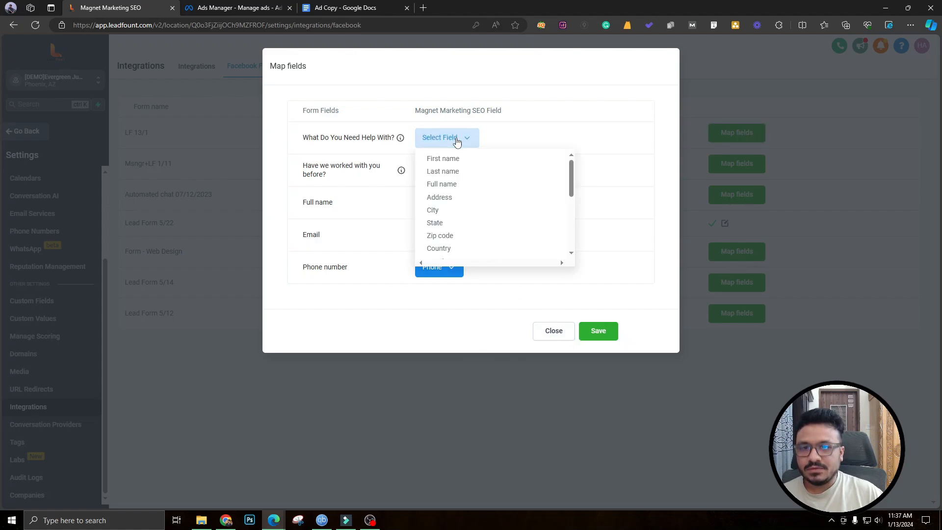
click(457, 142)
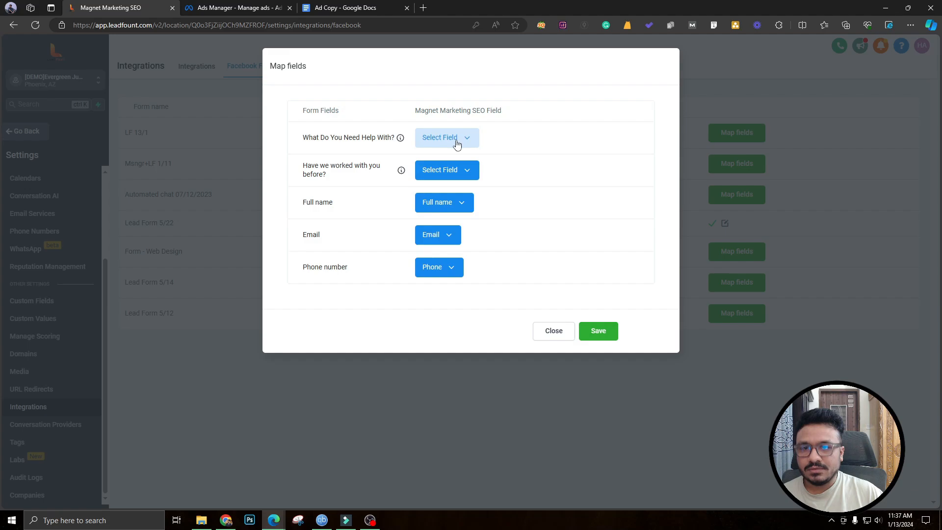
click(599, 331)
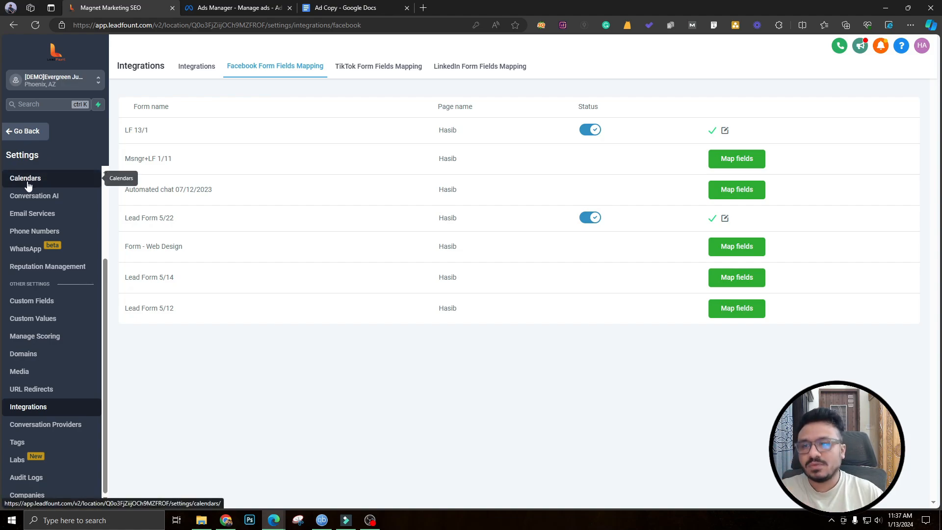
click(42, 131)
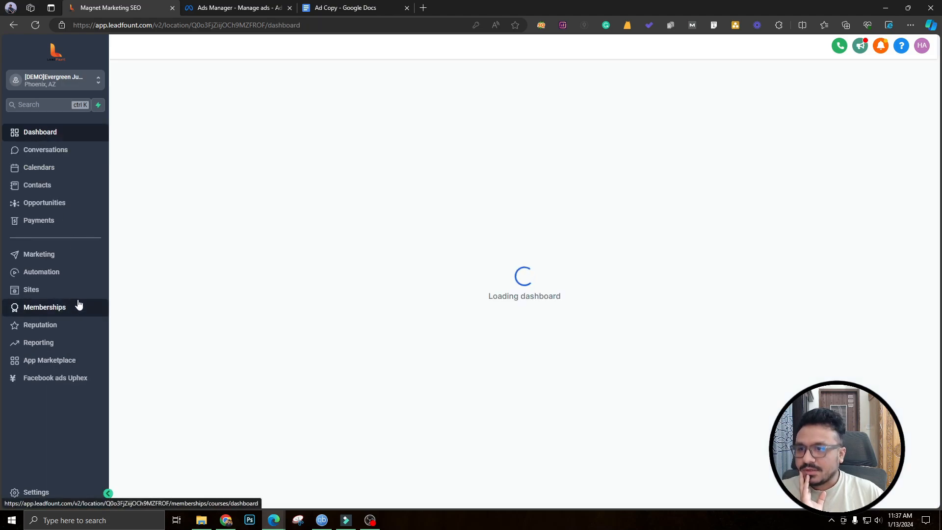
Open the 1. Facebook Lead Form Automation workflow from the Facebook Ads automation folder created on Jan 12 2024
click(57, 277)
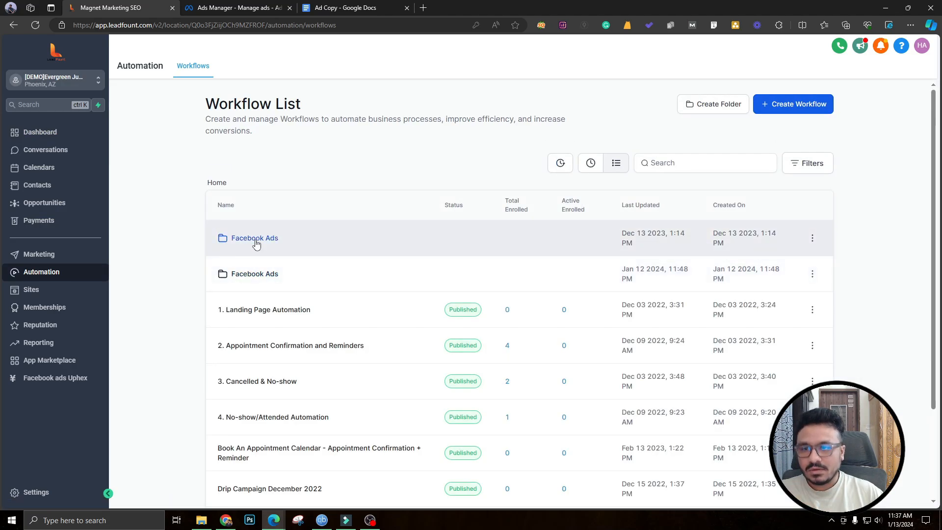
click(255, 241)
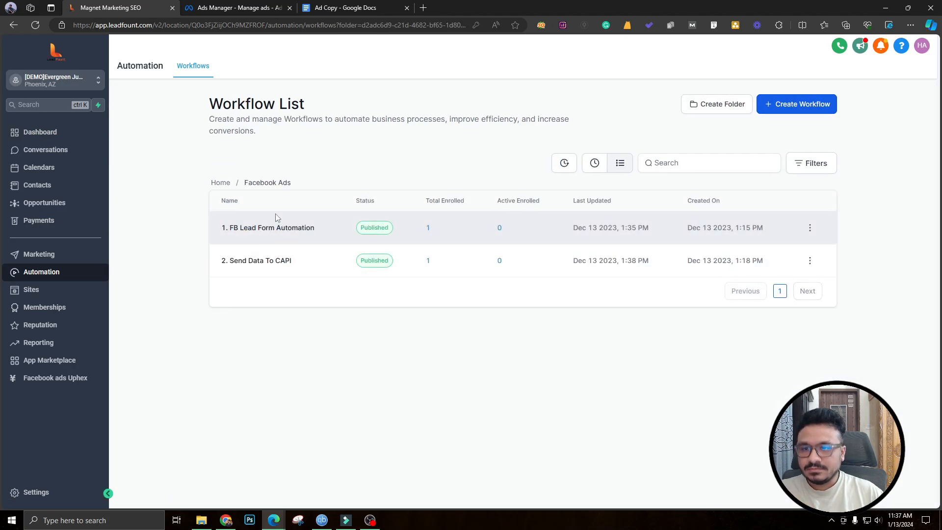
click(223, 183)
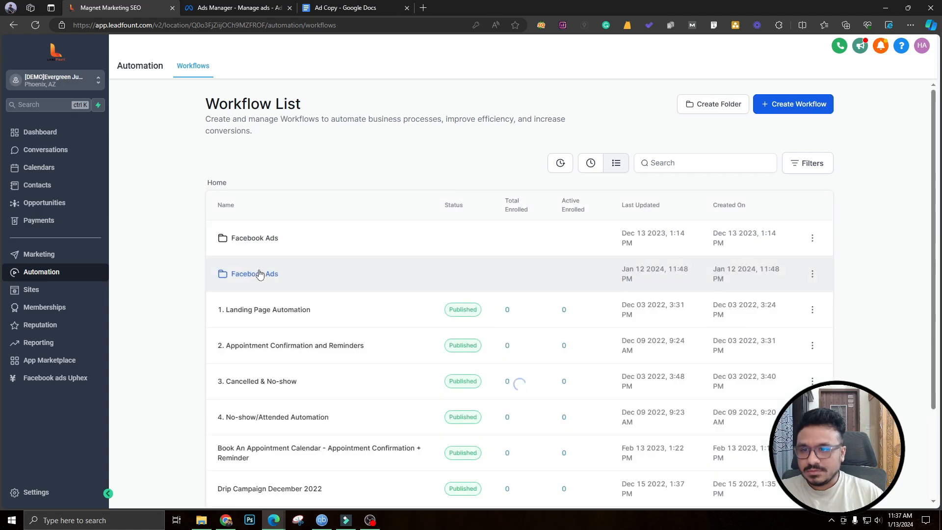
click(260, 273)
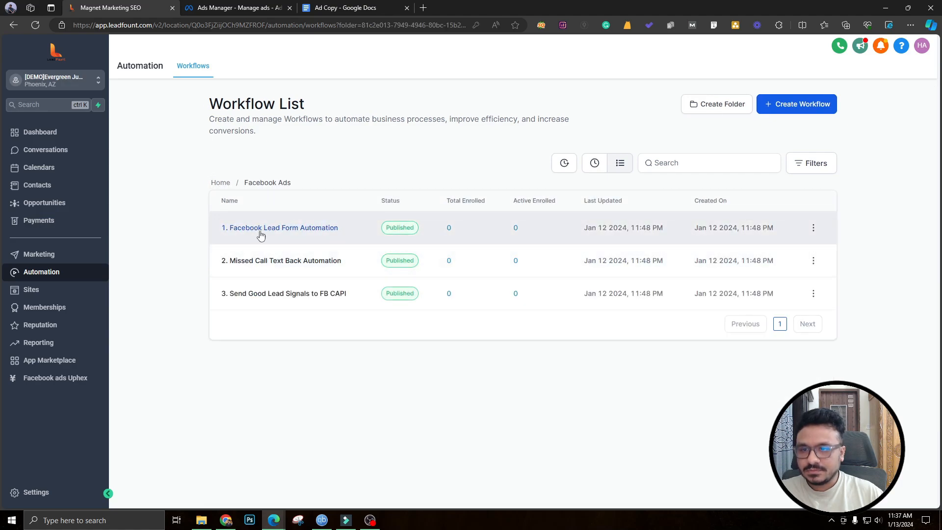
click(261, 230)
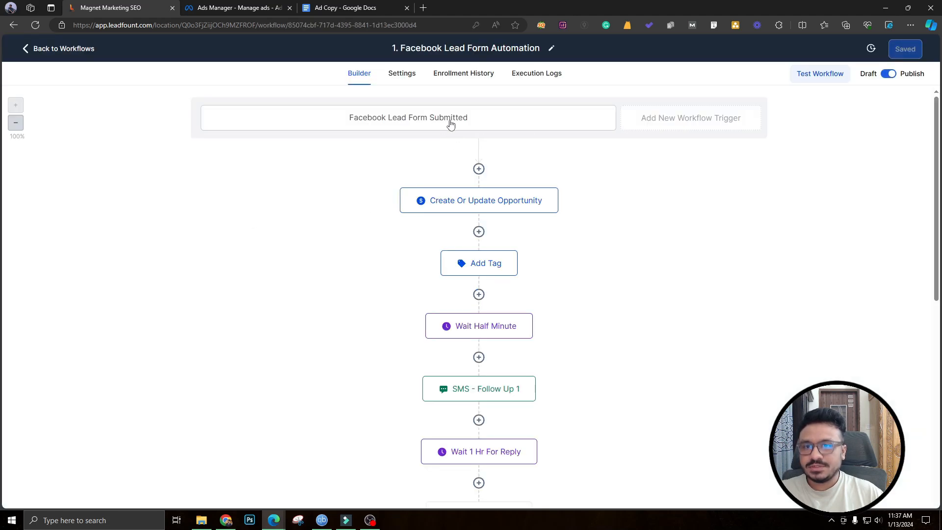
Set the Facebook Lead Form Submitted trigger's In Form filter to LF 13/1 and save the trigger
click(446, 120)
click(553, 206)
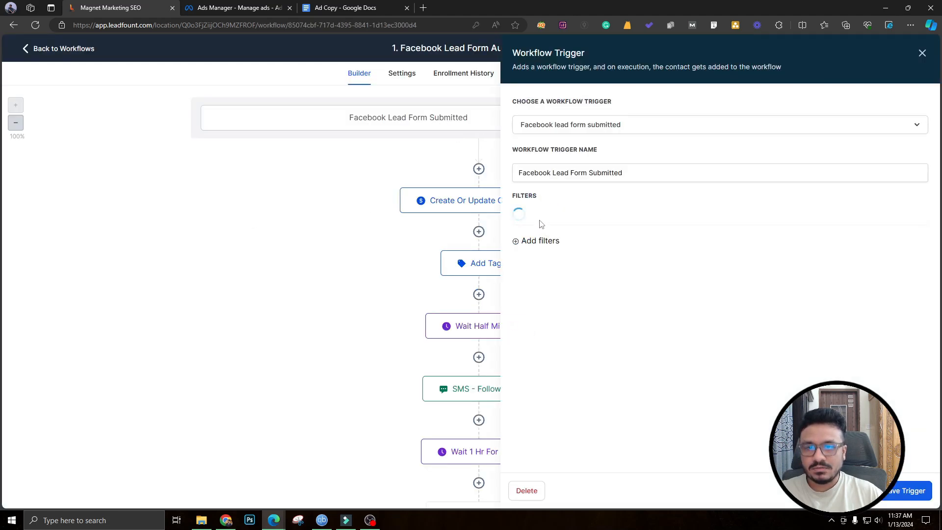
click(764, 218)
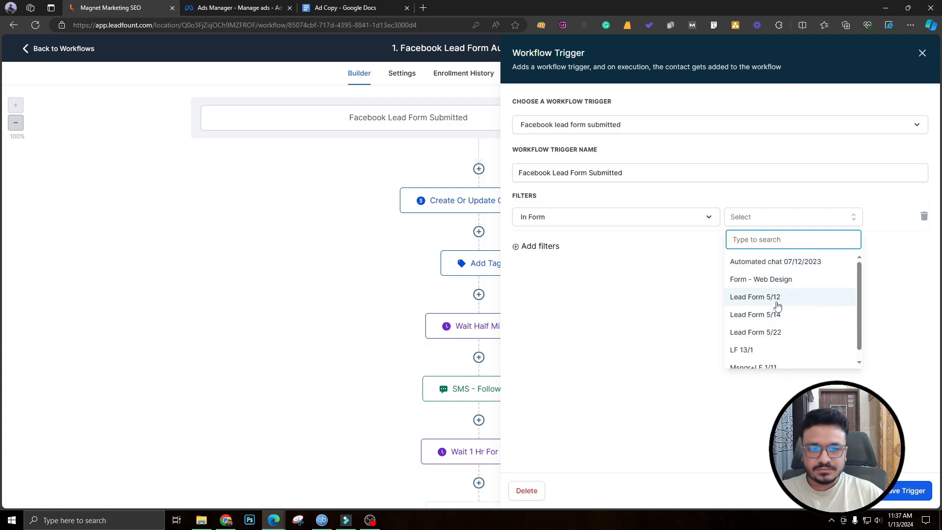
scroll(761, 336, down, 1)
click(760, 338)
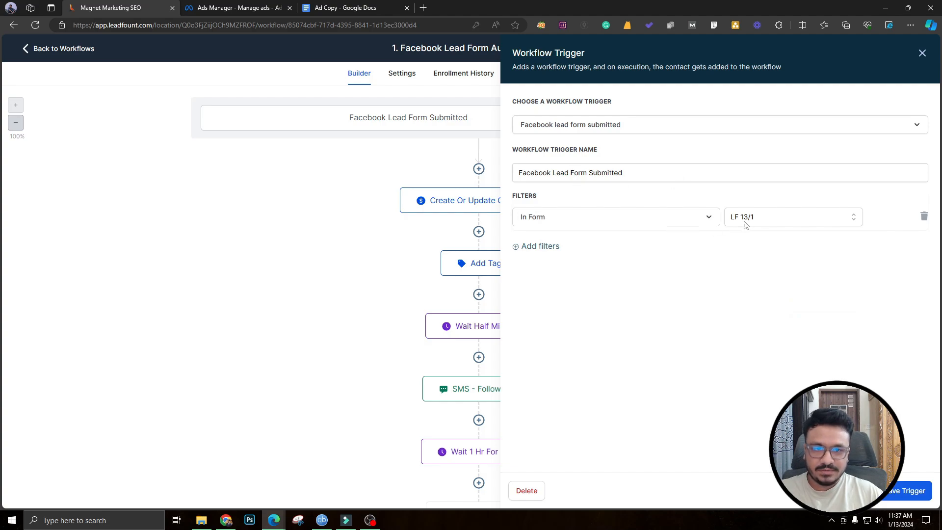
click(897, 494)
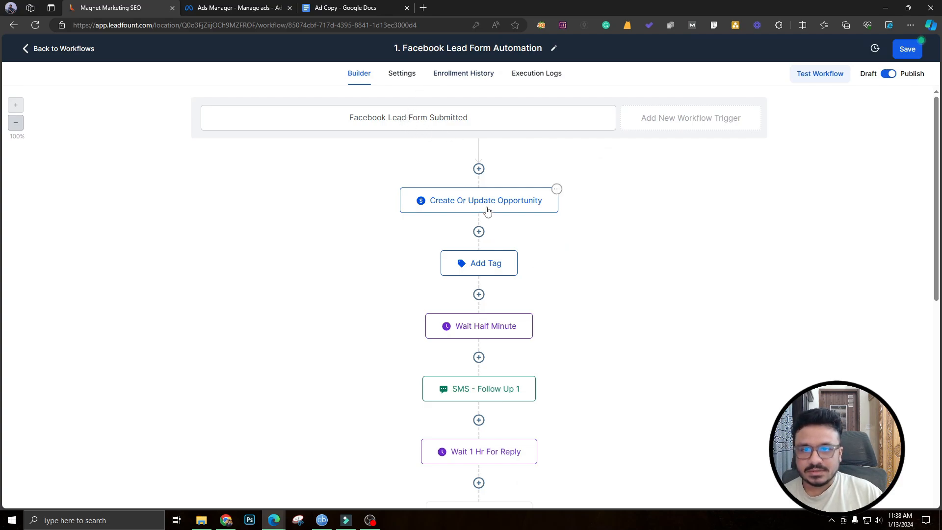
Check and save the first Create Or Update Opportunity action, and read the SMS - Follow Up 1 message
click(452, 210)
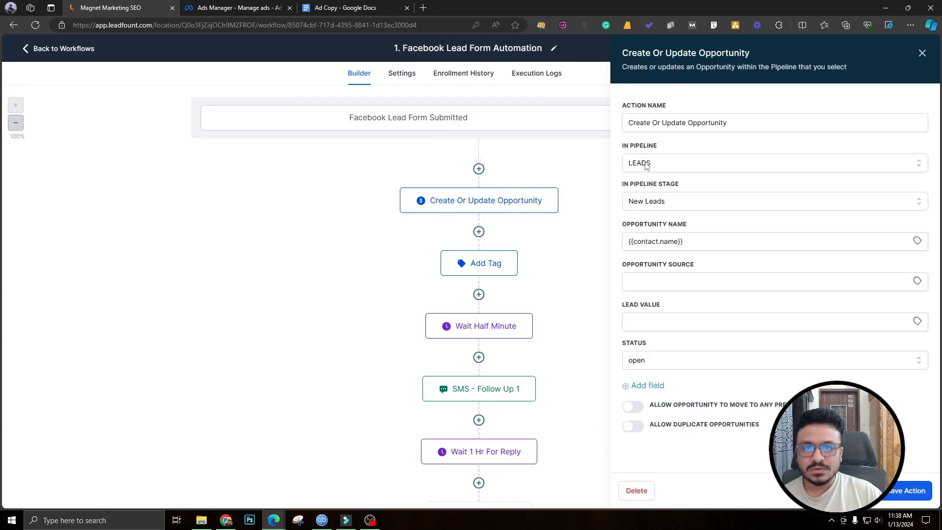
click(895, 491)
scroll(490, 252, down, 2)
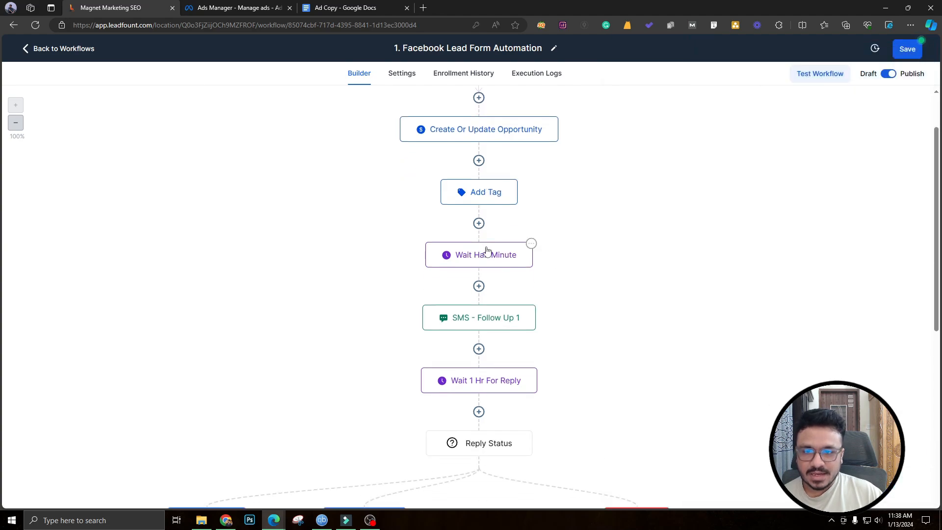
scroll(479, 304, down, 3)
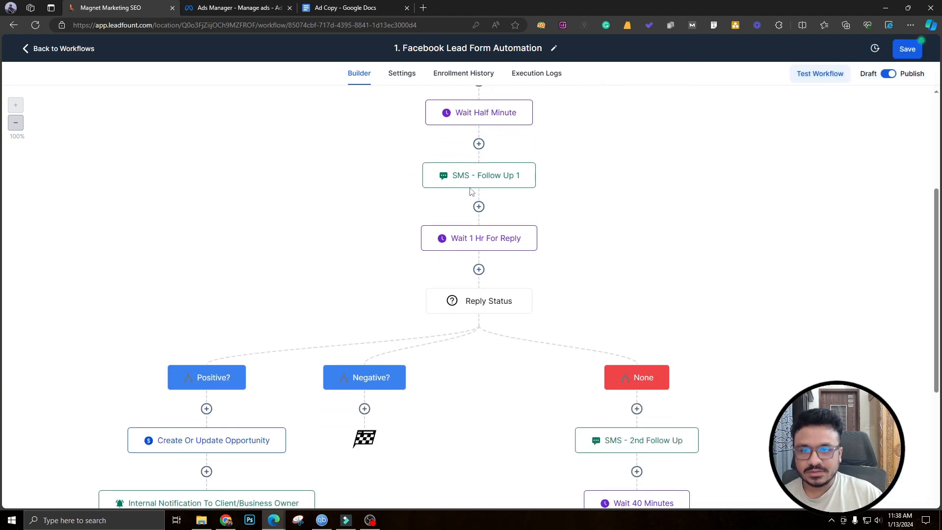
click(472, 179)
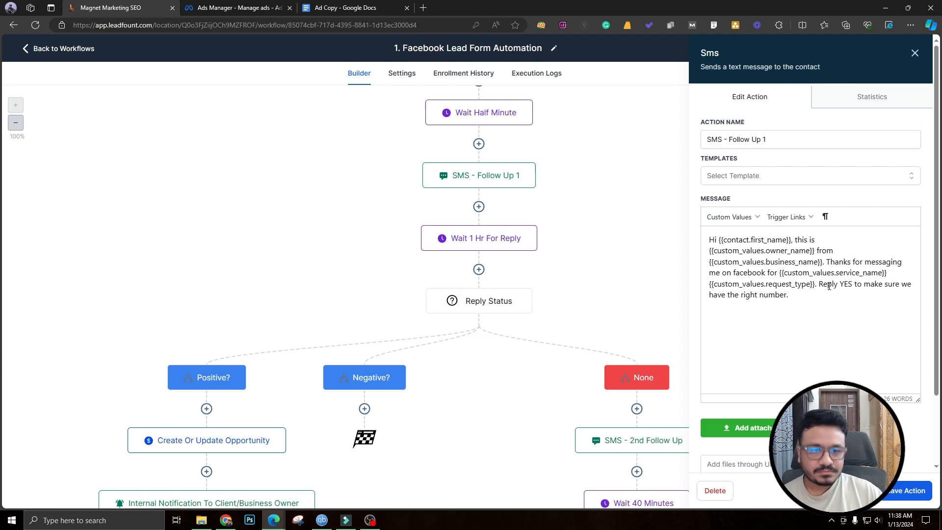
click(915, 53)
Examine the lead form workflow's positive, negative and no-reply branches with their waits, follow-up SMS and owner notifications
scroll(469, 247, down, 1)
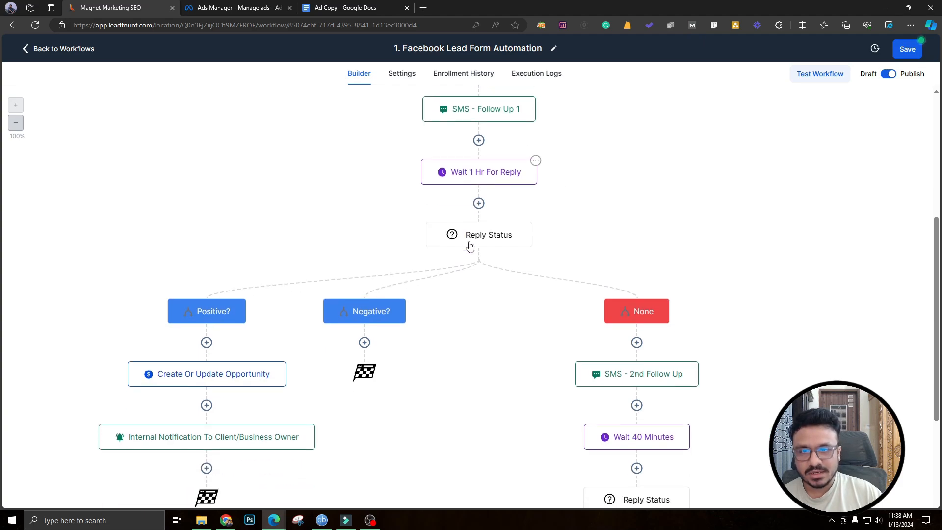
scroll(326, 269, down, 2)
scroll(242, 280, up, 1)
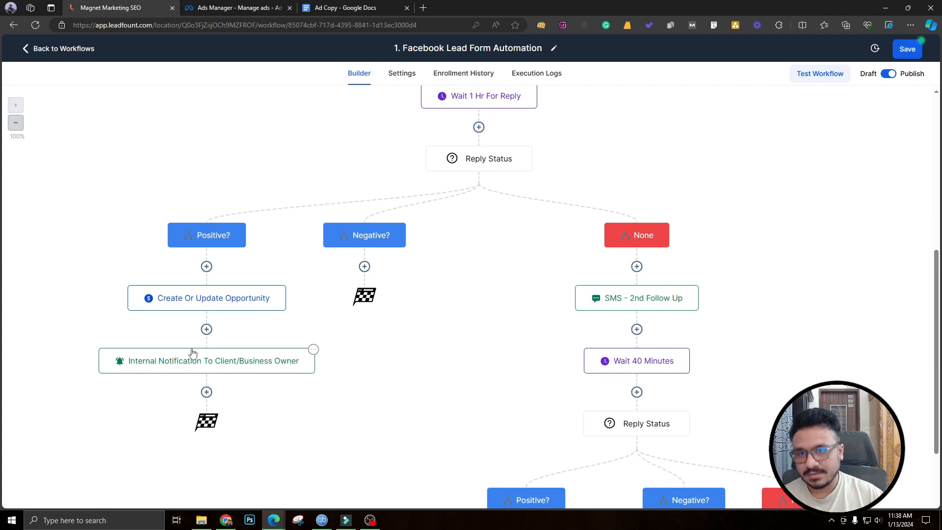
scroll(240, 328, up, 7)
scroll(240, 328, down, 7)
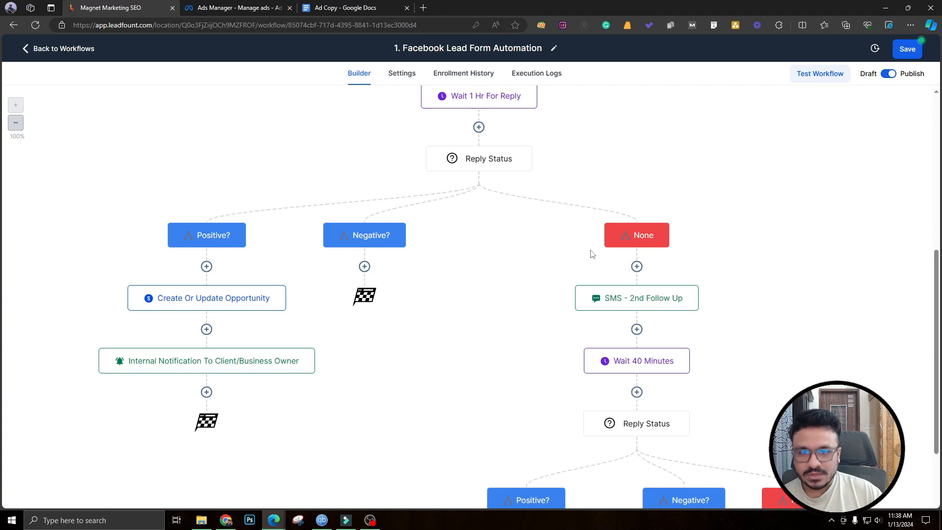
scroll(655, 285, down, 1)
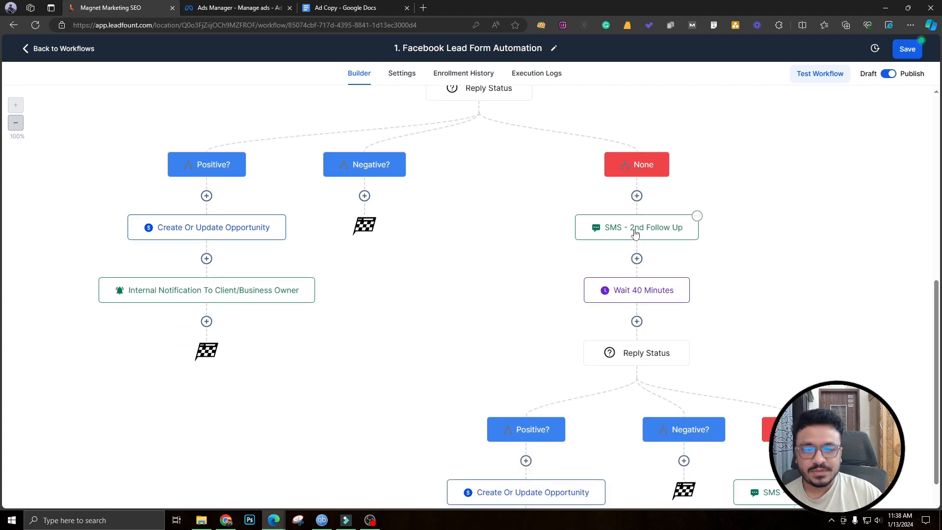
scroll(638, 232, down, 1)
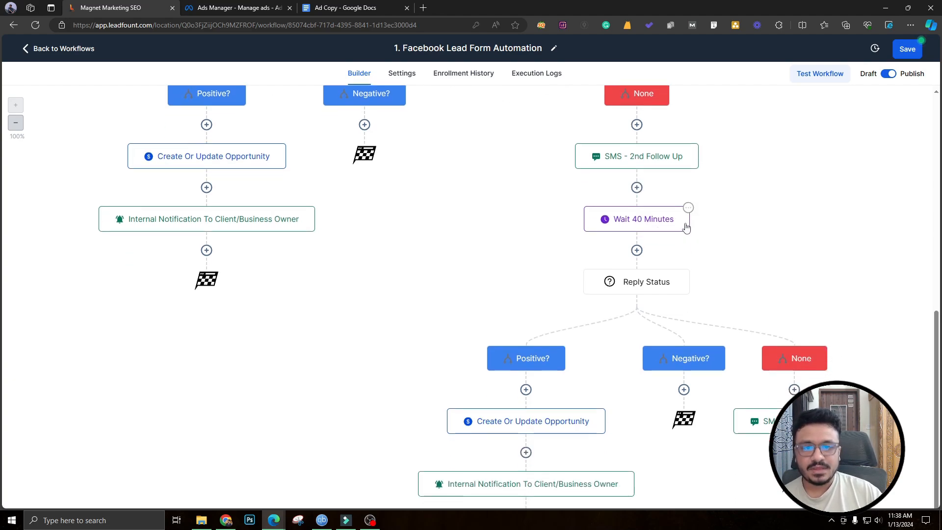
scroll(631, 220, down, 1)
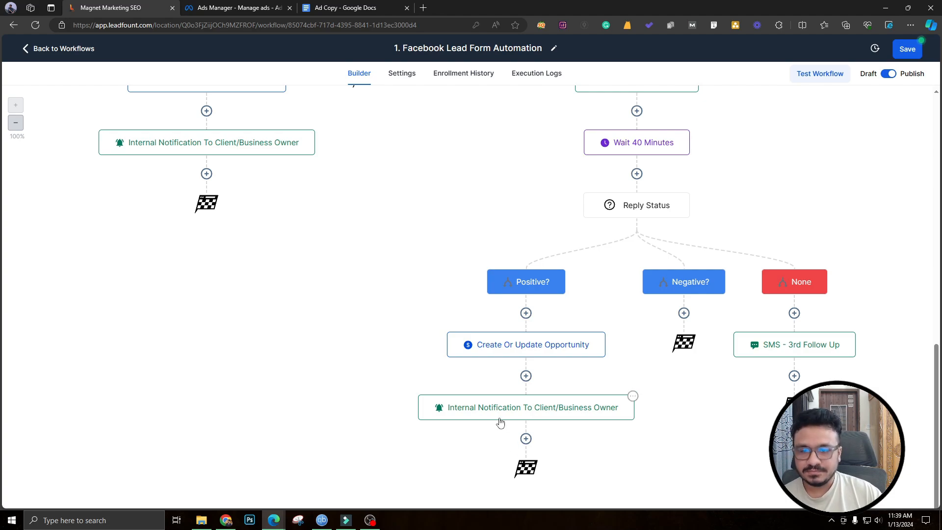
scroll(500, 423, up, 15)
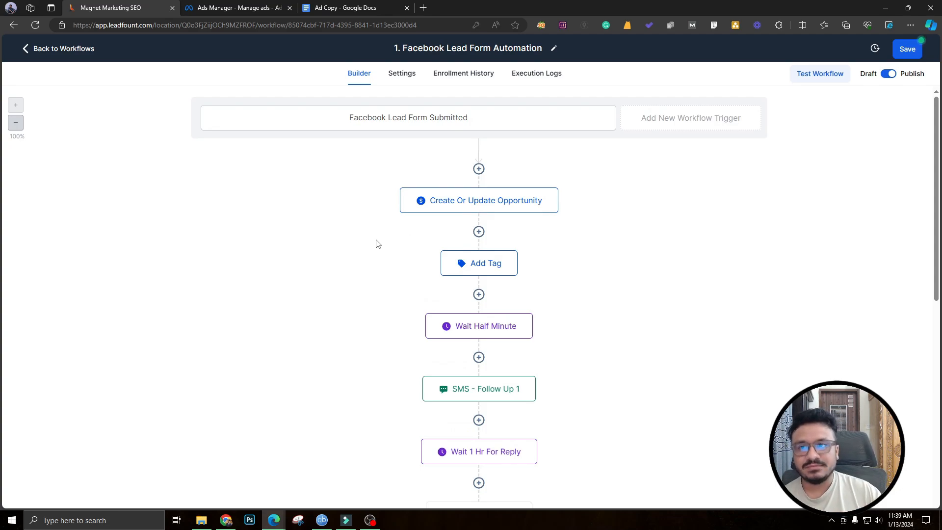
scroll(377, 243, down, 10)
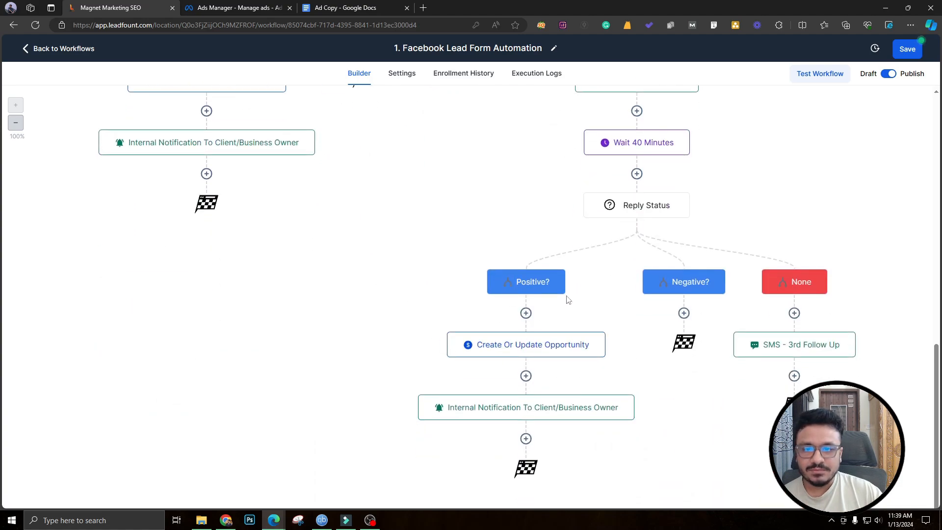
scroll(566, 299, up, 3)
scroll(560, 309, down, 2)
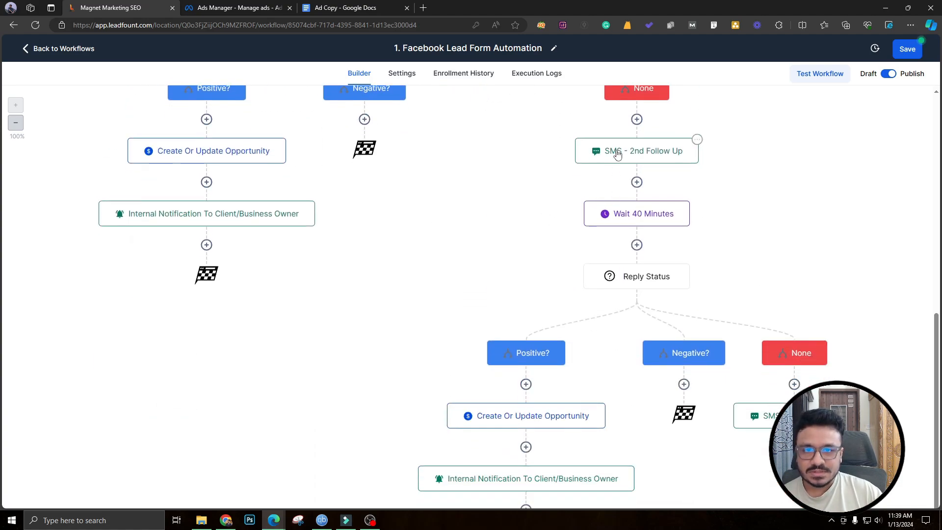
scroll(677, 314, down, 2)
scroll(654, 217, up, 3)
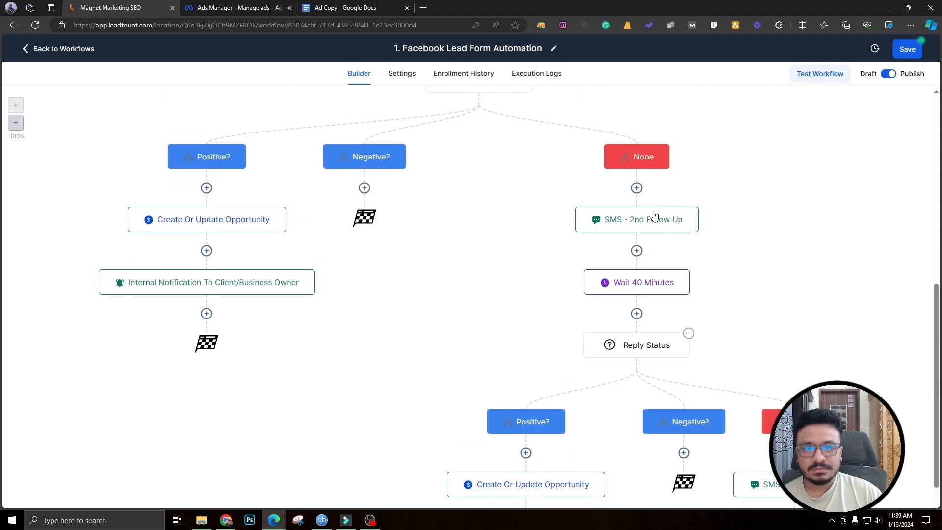
scroll(781, 374, down, 2)
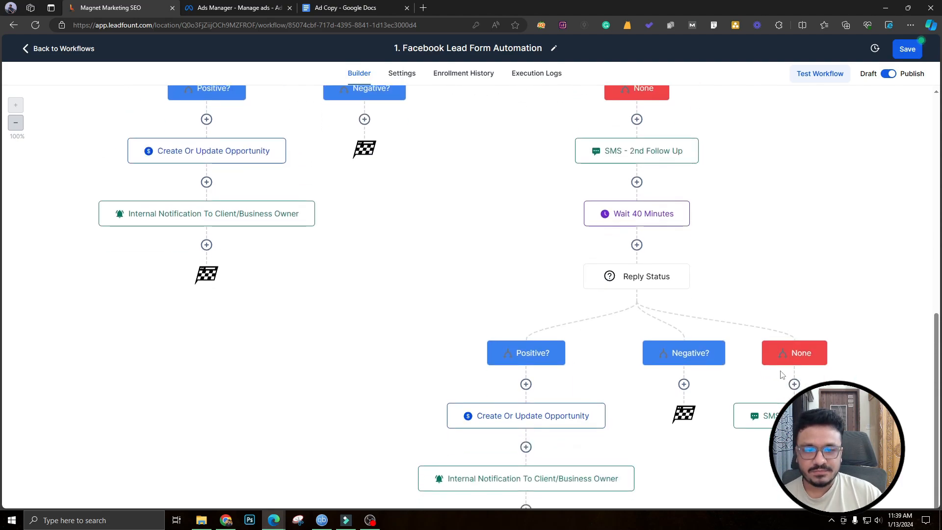
scroll(795, 375, down, 2)
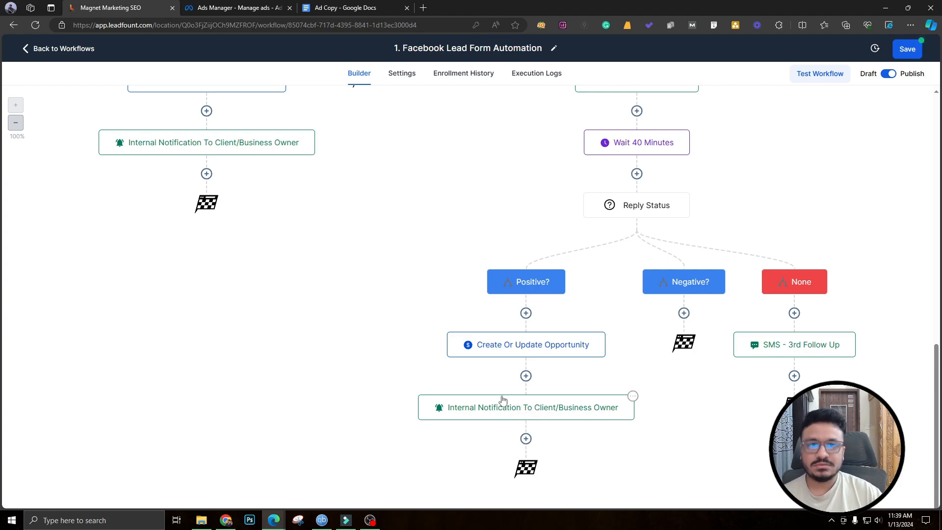
Save the Facebook lead form workflow and open the 2. Missed Call Text Back Automation workflow
scroll(389, 313, up, 8)
scroll(389, 313, up, 4)
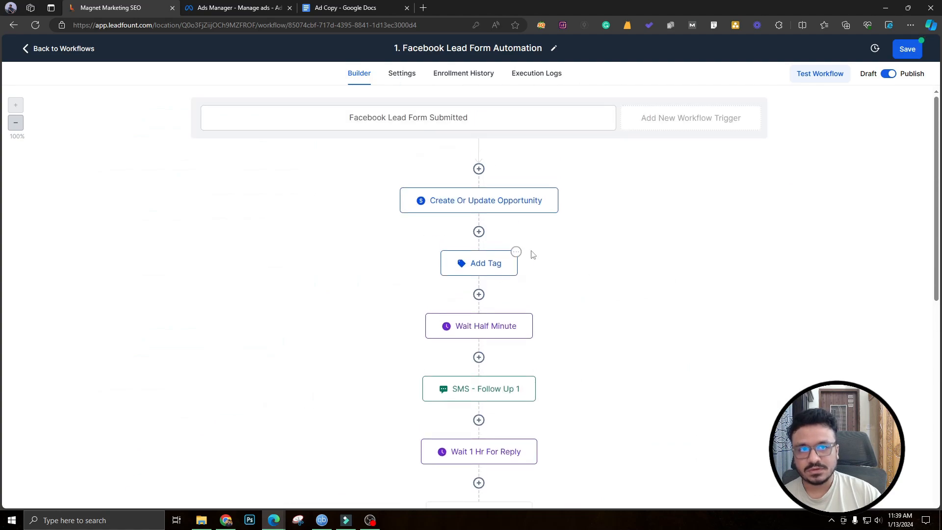
click(915, 47)
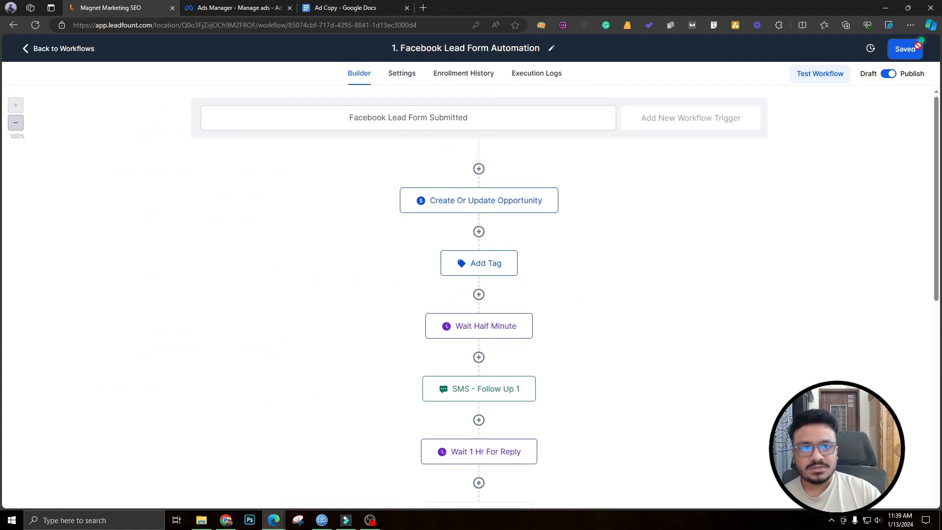
click(32, 51)
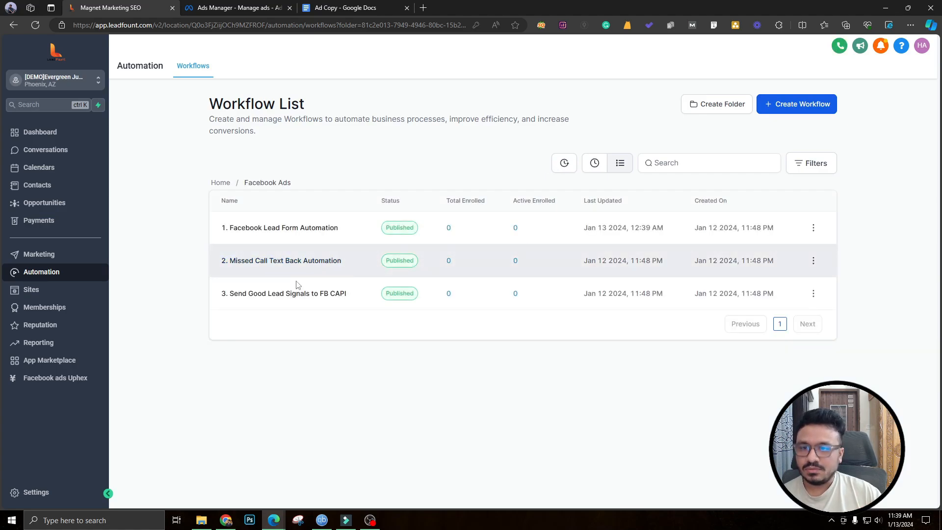
click(279, 266)
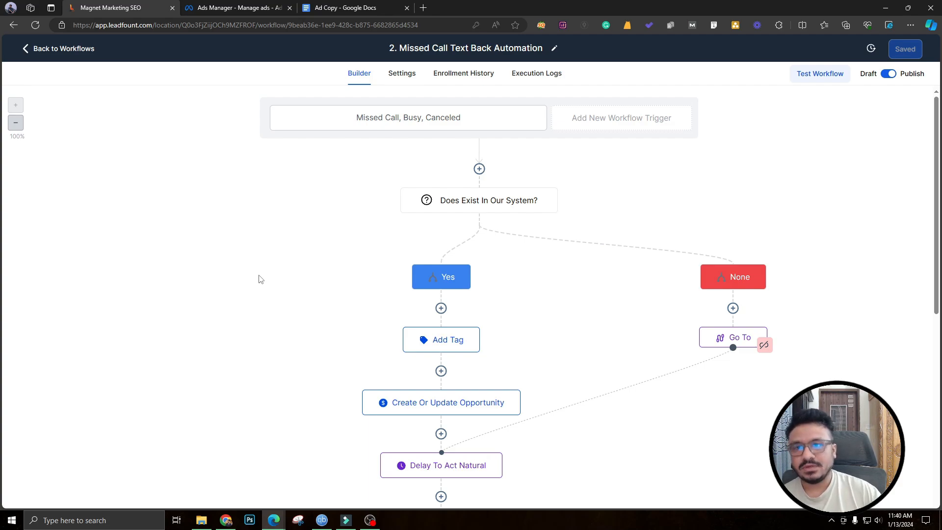
Examine the missed call workflow from its existing-contact check to its reply branches, including the SMS - Missed Call Text message
scroll(435, 218, down, 1)
scroll(488, 147, up, 1)
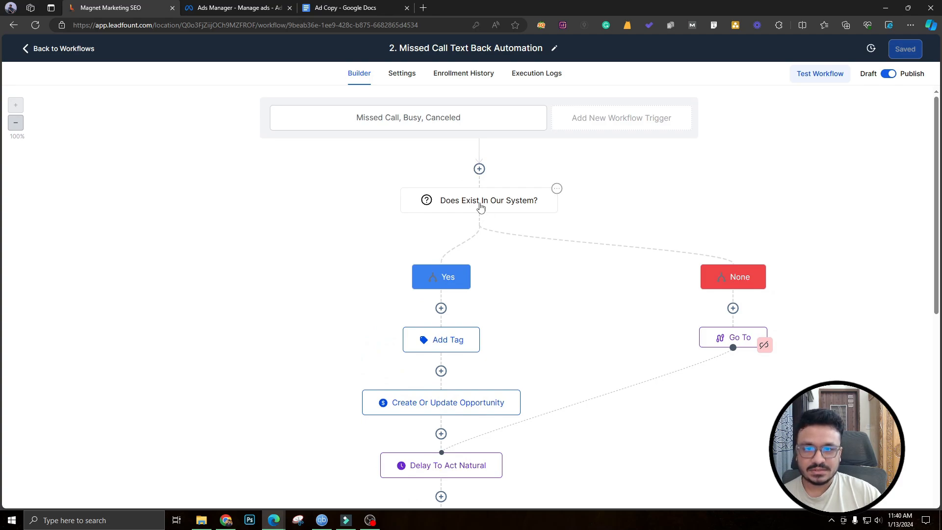
scroll(476, 208, down, 3)
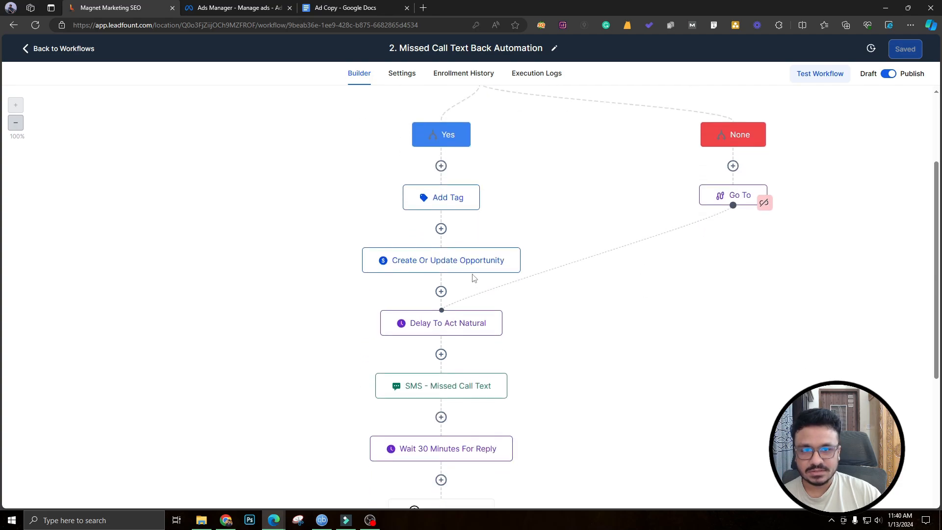
scroll(432, 228, down, 3)
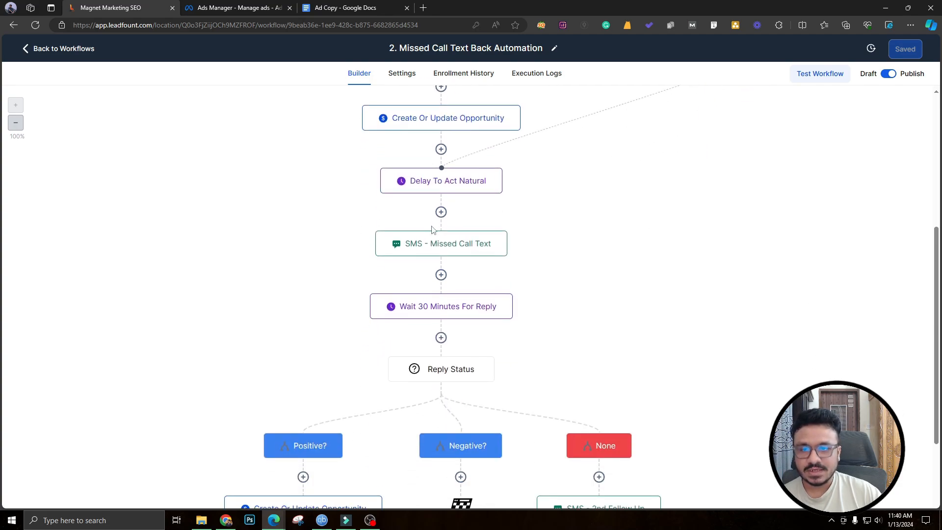
click(467, 245)
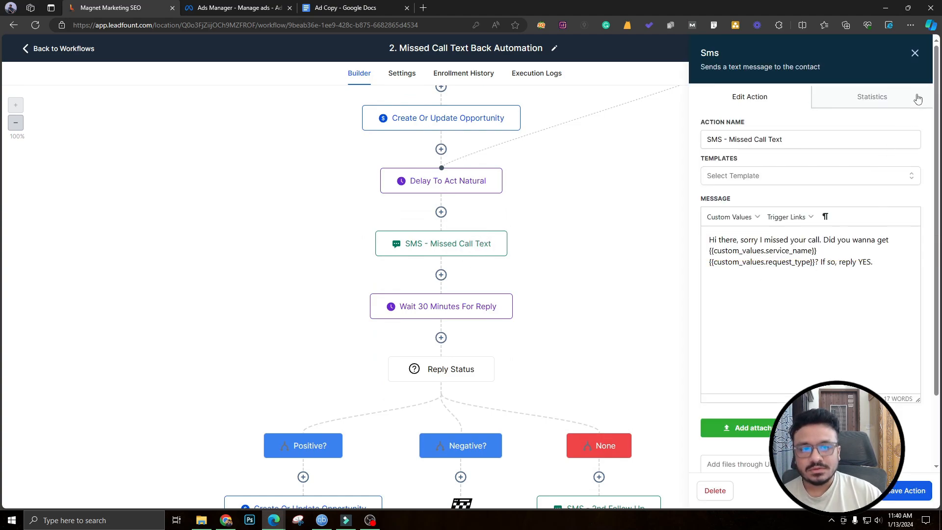
click(915, 54)
scroll(449, 344, down, 4)
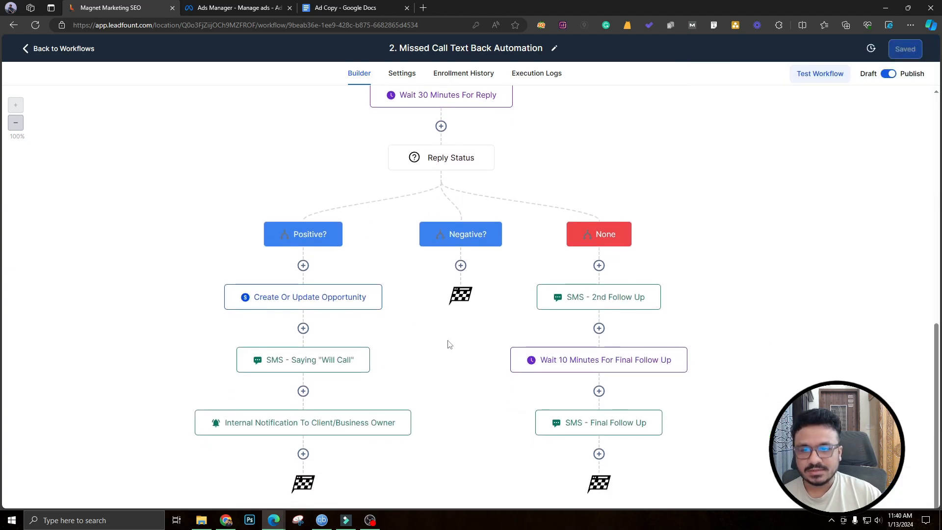
scroll(392, 336, down, 1)
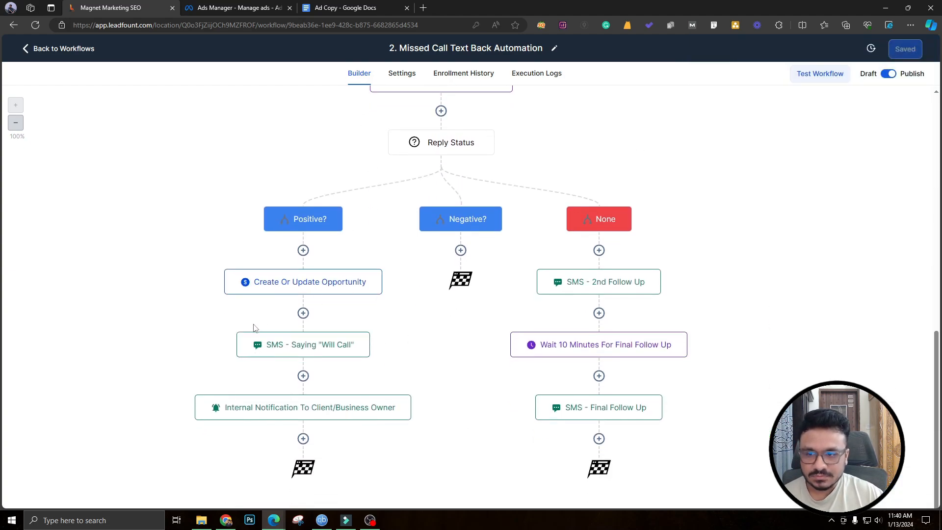
Open the 3. Send Good Lead Signals to FB CAPI workflow and examine the settings of its FB Conversion API action
scroll(288, 292, up, 10)
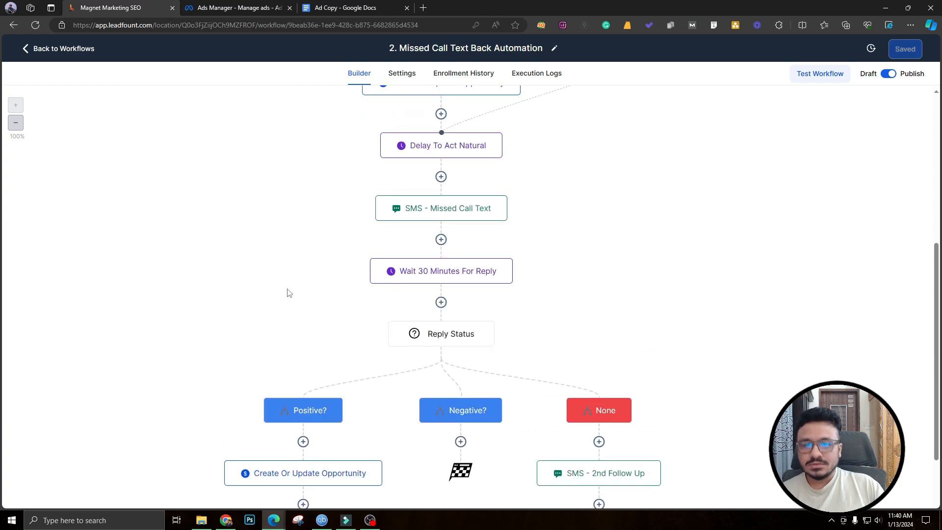
click(61, 48)
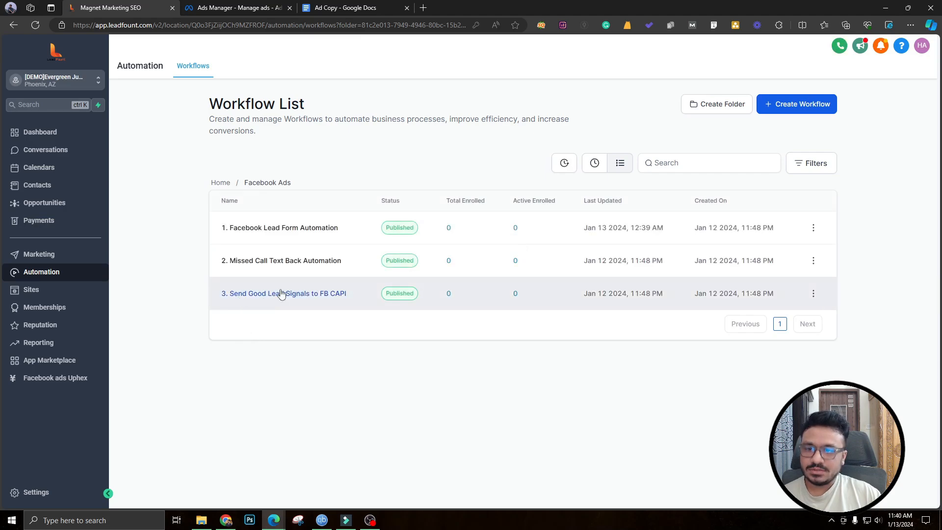
click(324, 295)
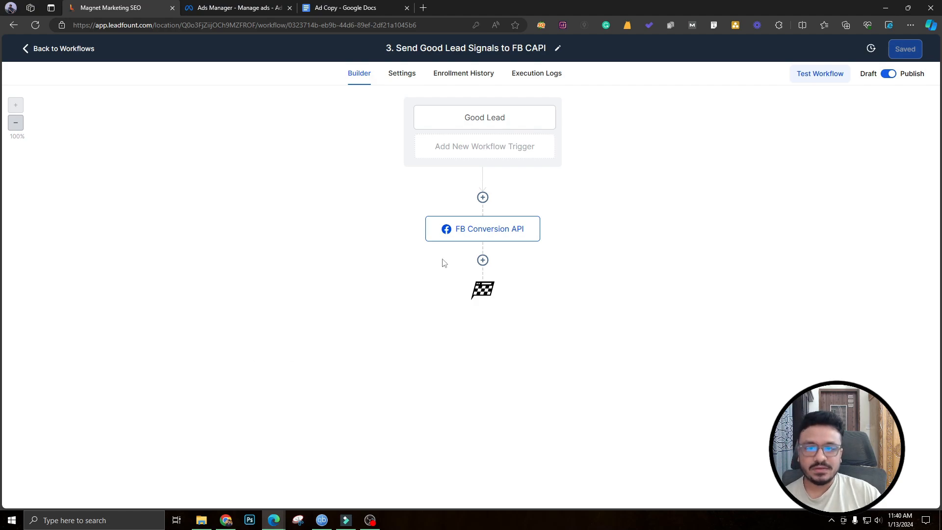
click(500, 233)
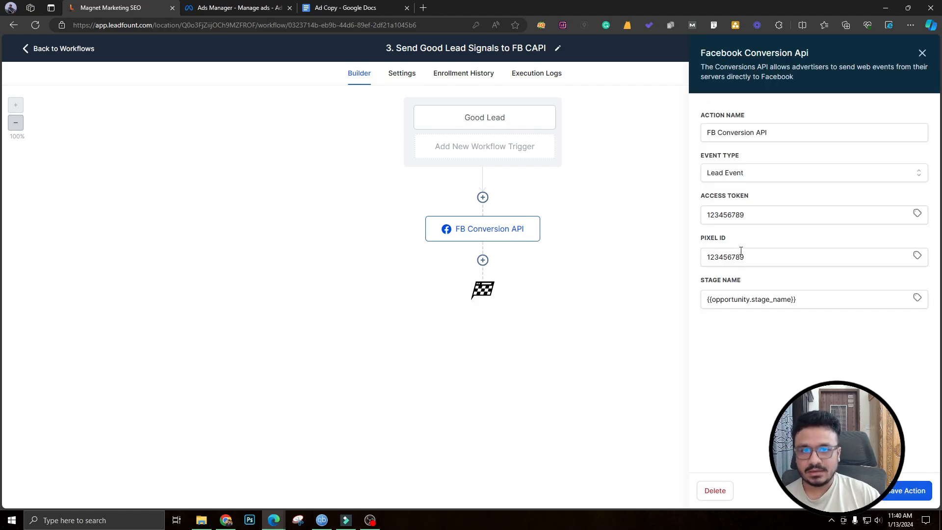
click(921, 53)
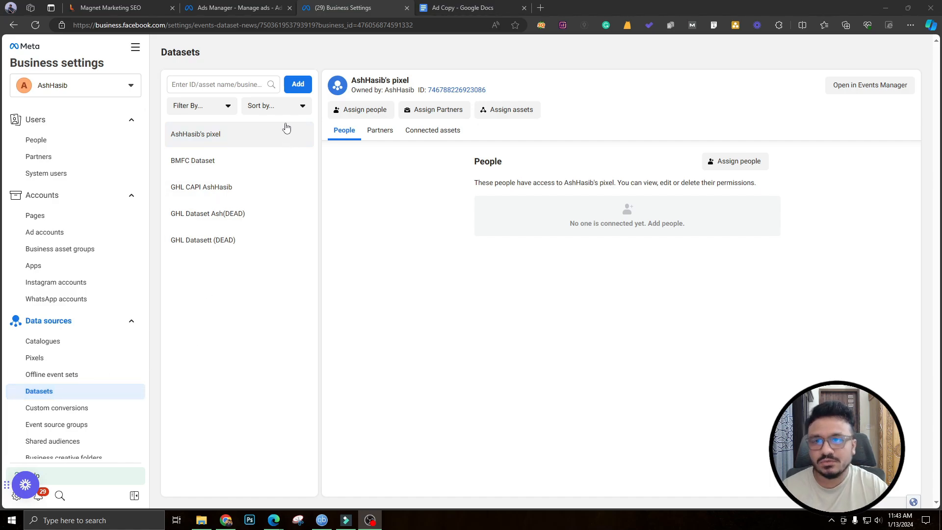
In Meta Business settings, create a new dataset named junk removal capi
click(297, 85)
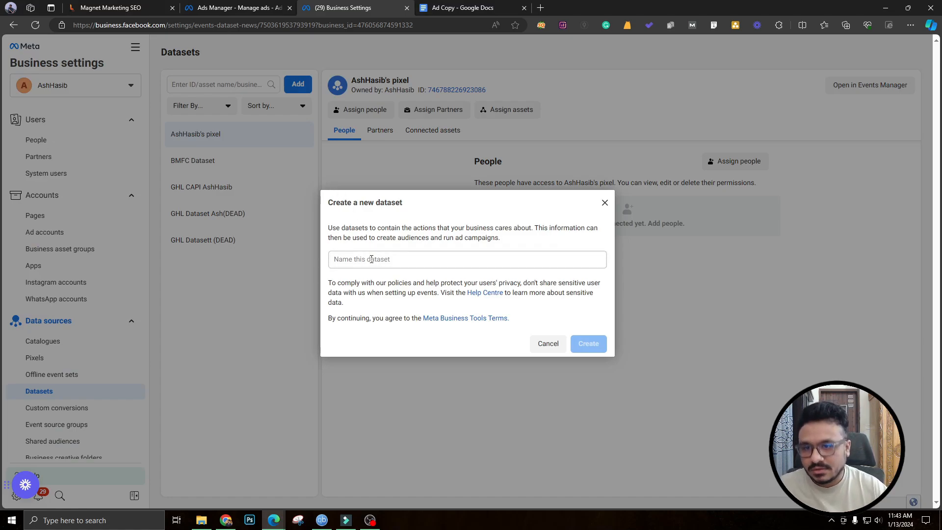
click(370, 259)
text(un)
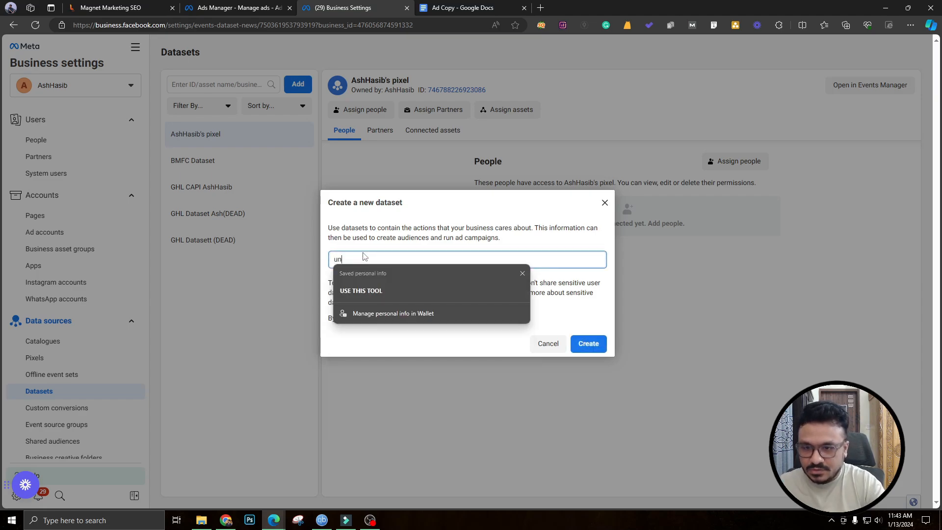
key(BackSpace)
key(BackSpace)
text(junk removal)
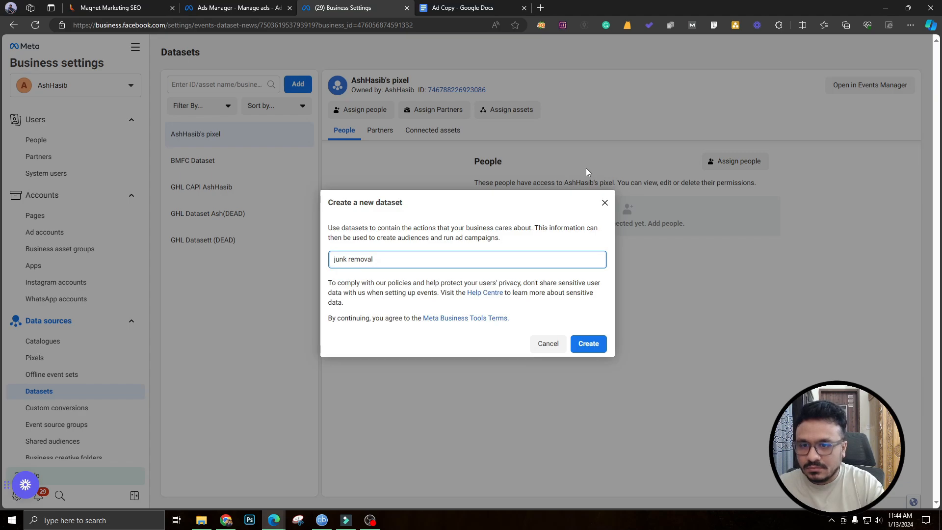
text( capi)
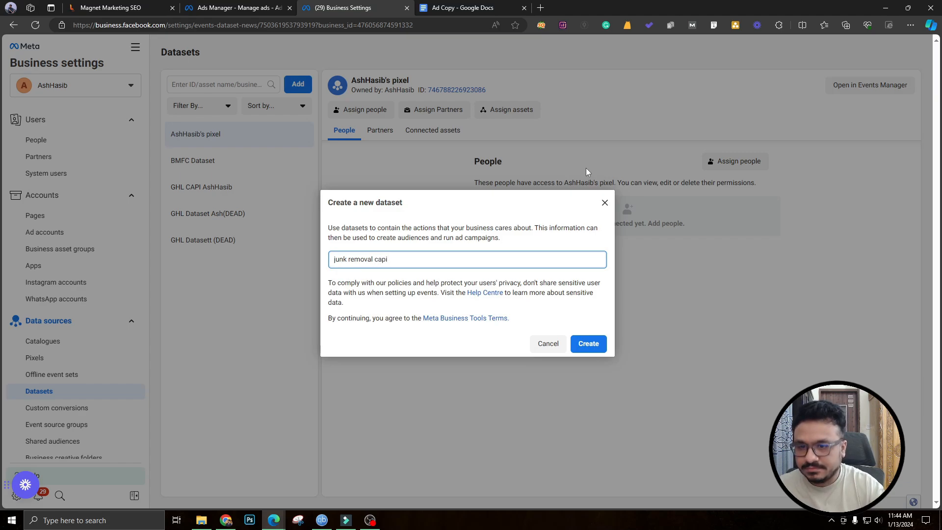
click(588, 344)
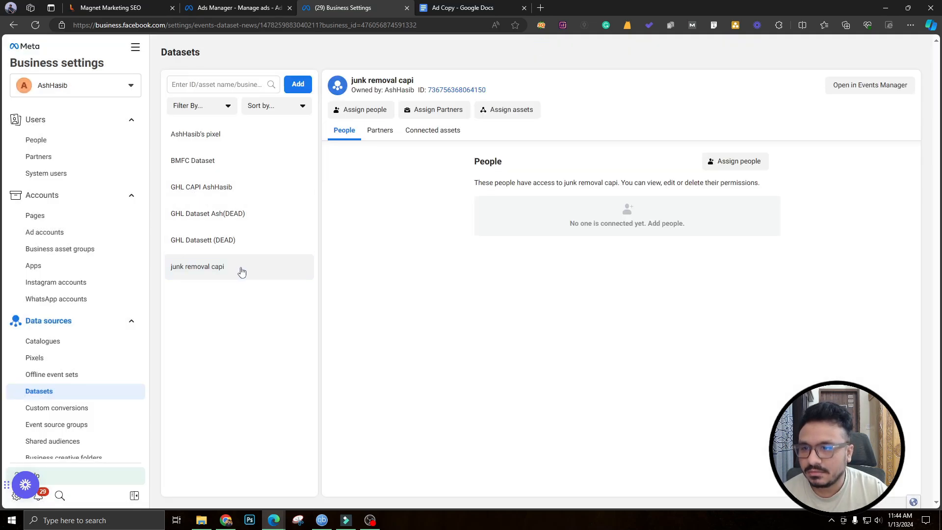
Assign the business owner's two user profiles to the junk removal capi dataset with full control (Manage events dataset)
click(386, 110)
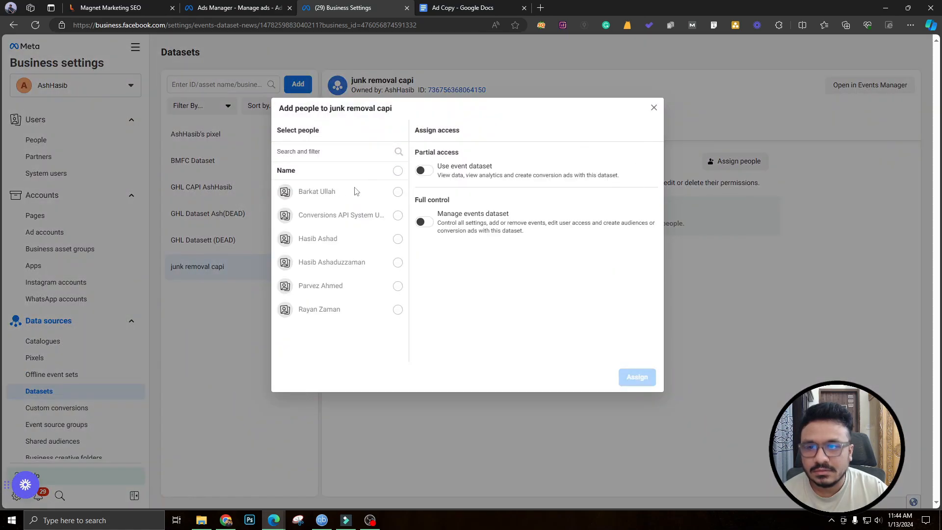
click(397, 239)
click(398, 263)
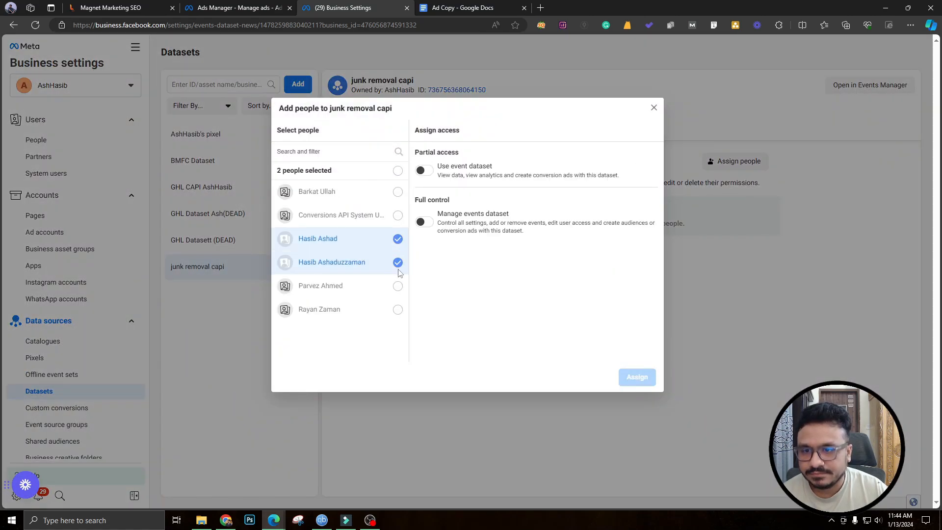
click(425, 222)
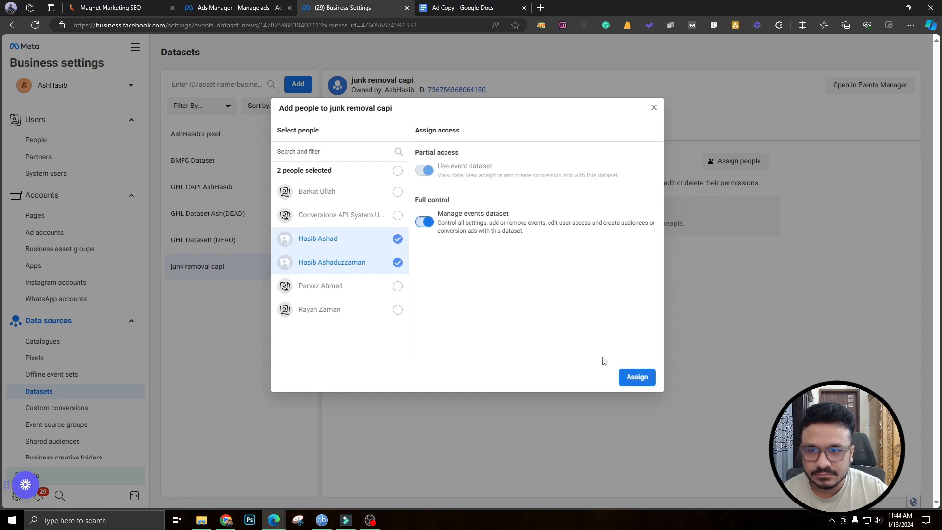
click(635, 375)
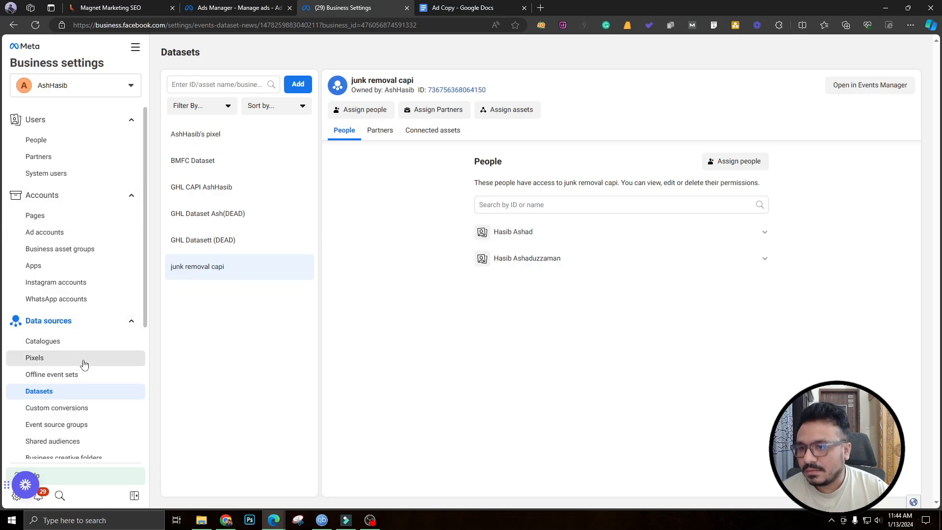
Open the junk removal capi dataset in Events Manager and look through its settings, including the Conversions API integration options
click(847, 88)
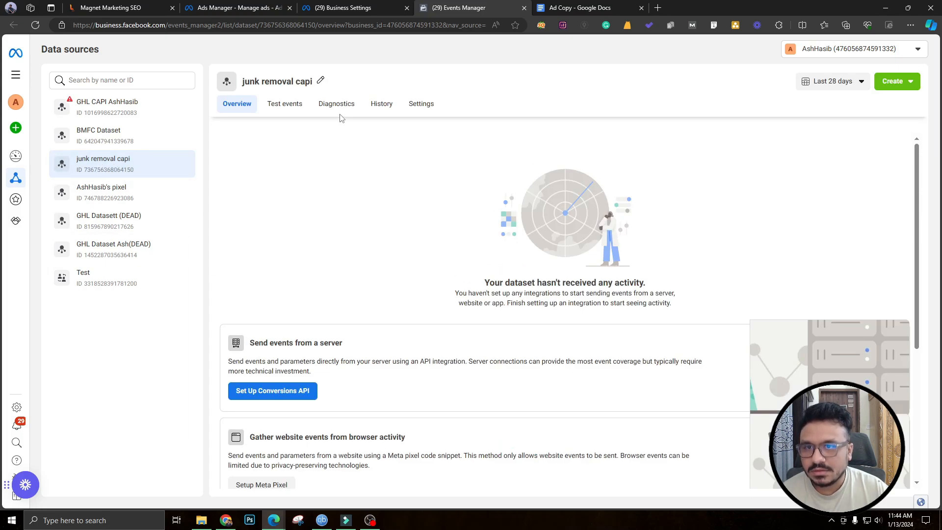
click(426, 105)
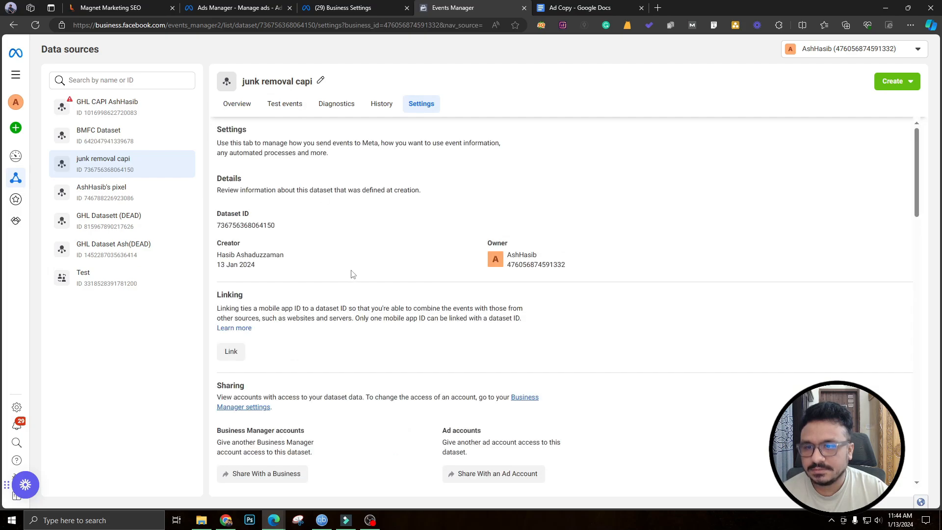
scroll(352, 274, down, 15)
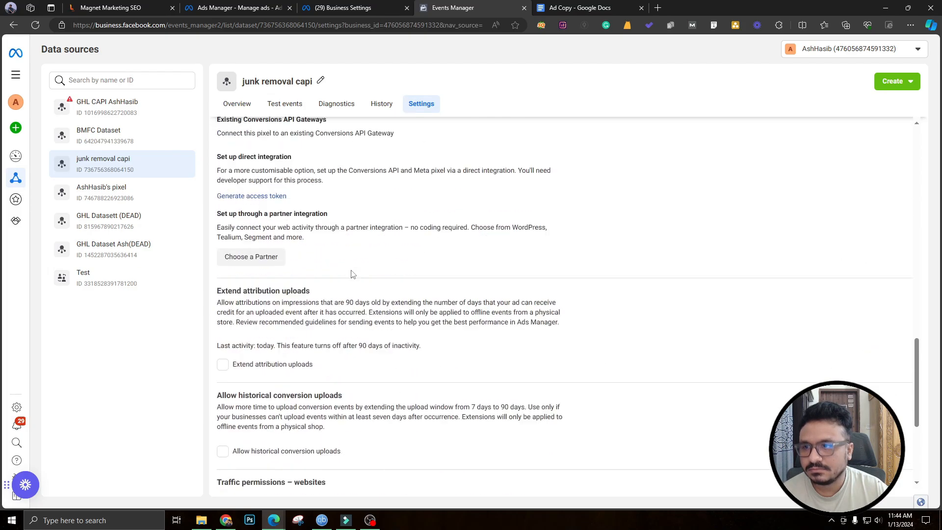
scroll(353, 274, up, 8)
scroll(352, 274, up, 10)
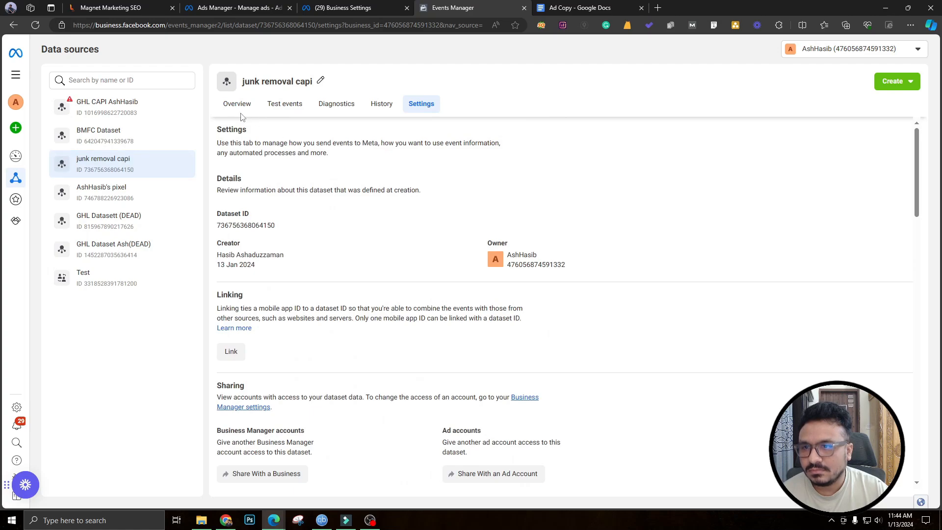
Connect a new CRM data source and choose the junk removal capi pixel to receive its events
mouse_move(14, 137)
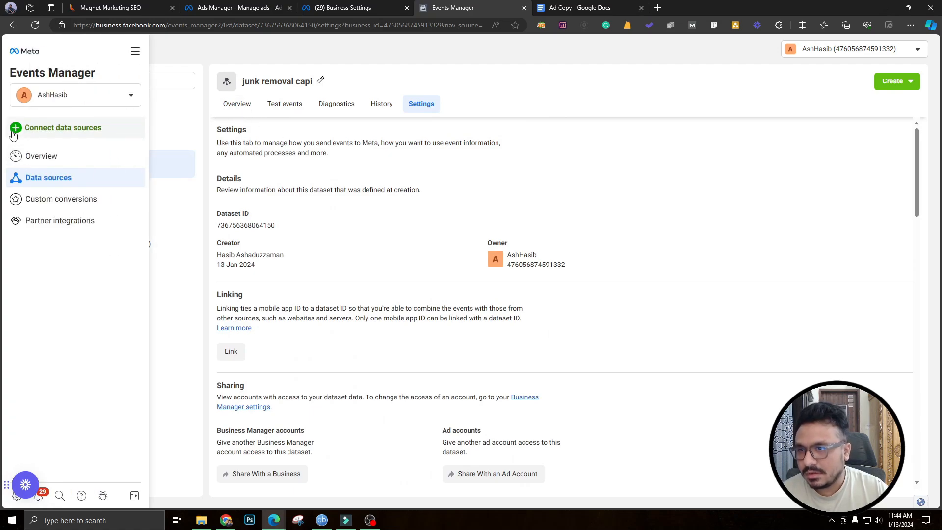
click(33, 135)
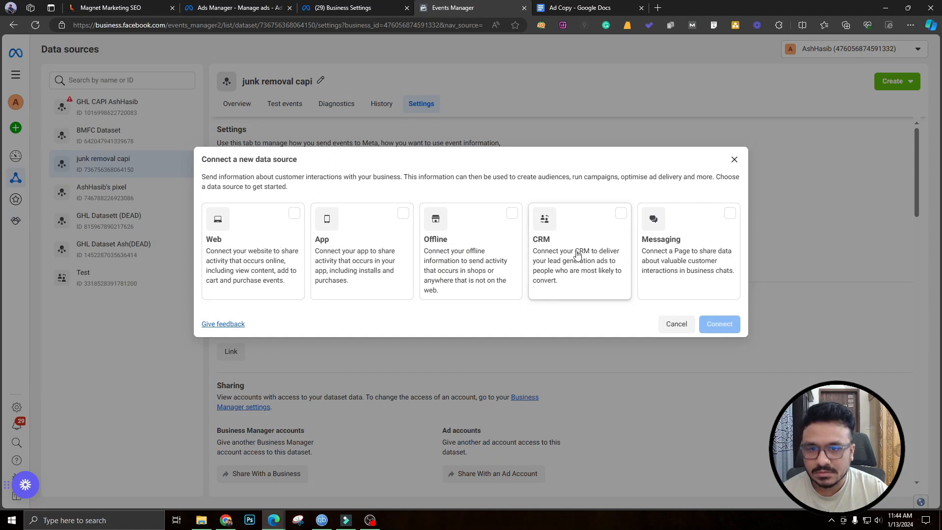
click(619, 217)
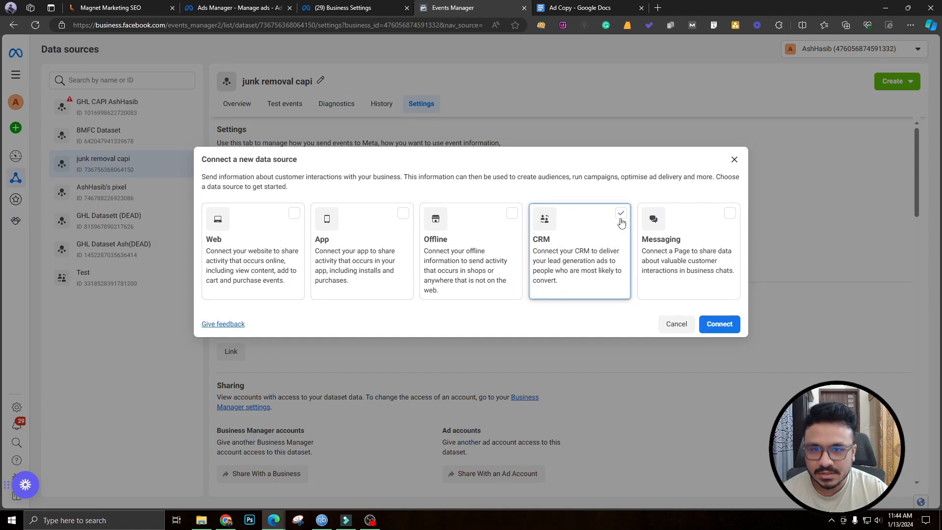
click(704, 322)
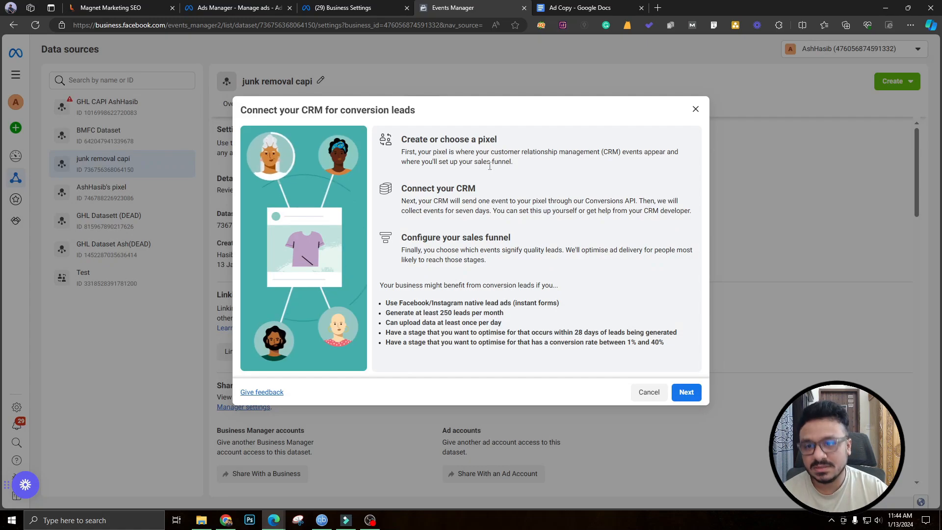
click(686, 395)
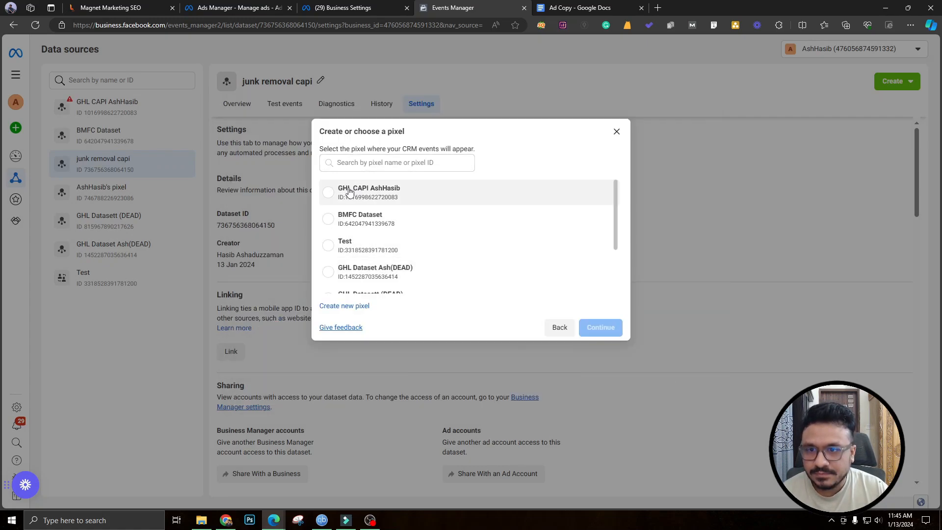
scroll(336, 247, down, 3)
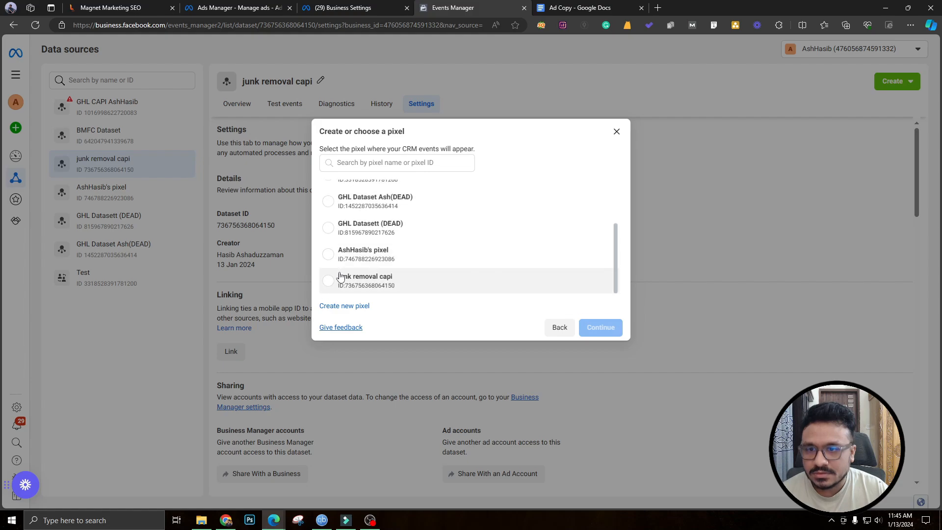
click(336, 289)
click(601, 327)
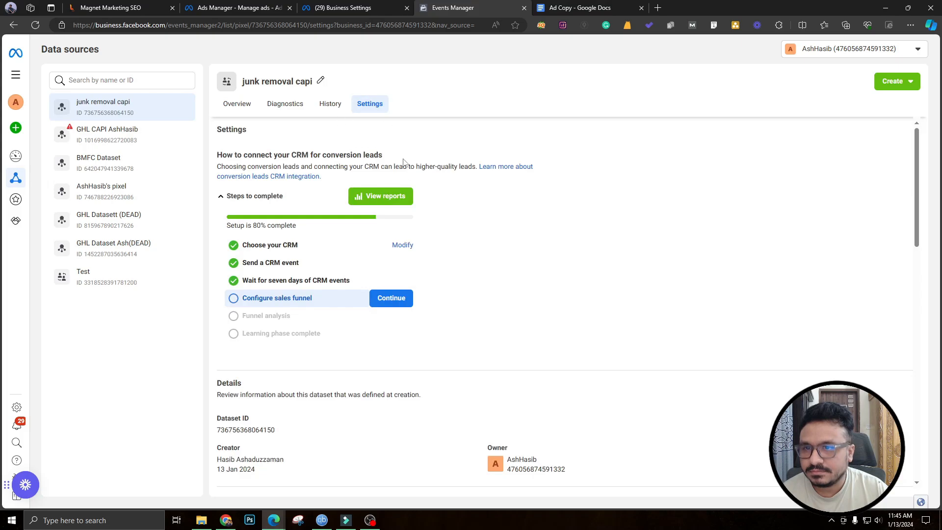
Change the dataset's CRM to LeadConnector, with the code done manually using the step-by-step guide
click(401, 246)
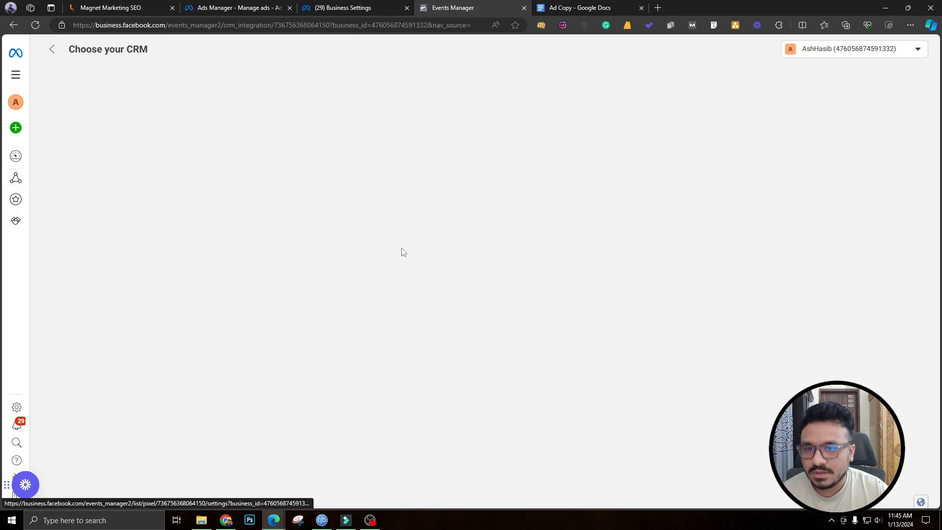
click(83, 110)
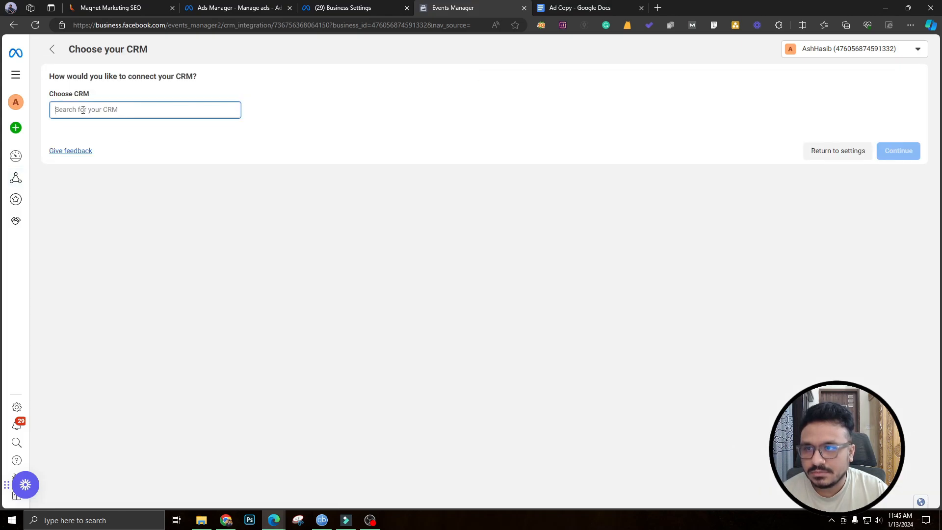
text(ead)
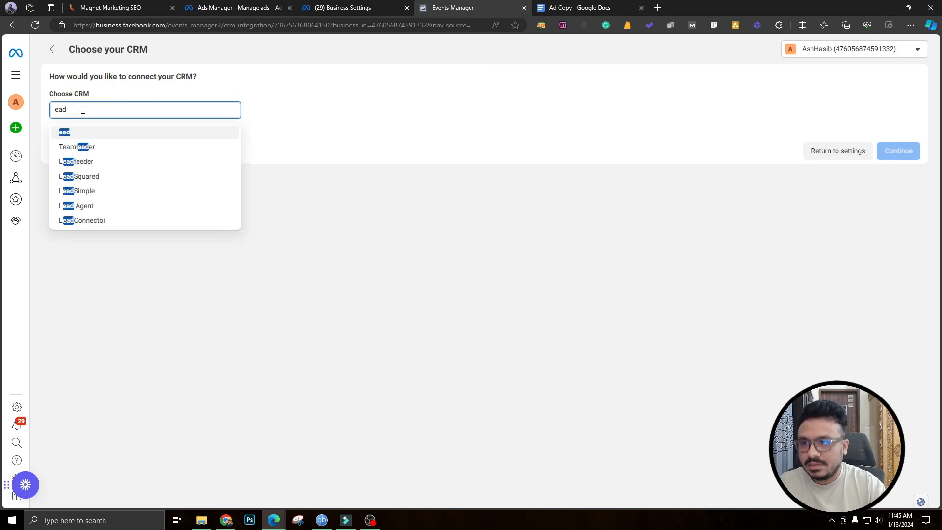
key(BackSpace)
key(BackSpace)
key(BackSpace)
text(leadco)
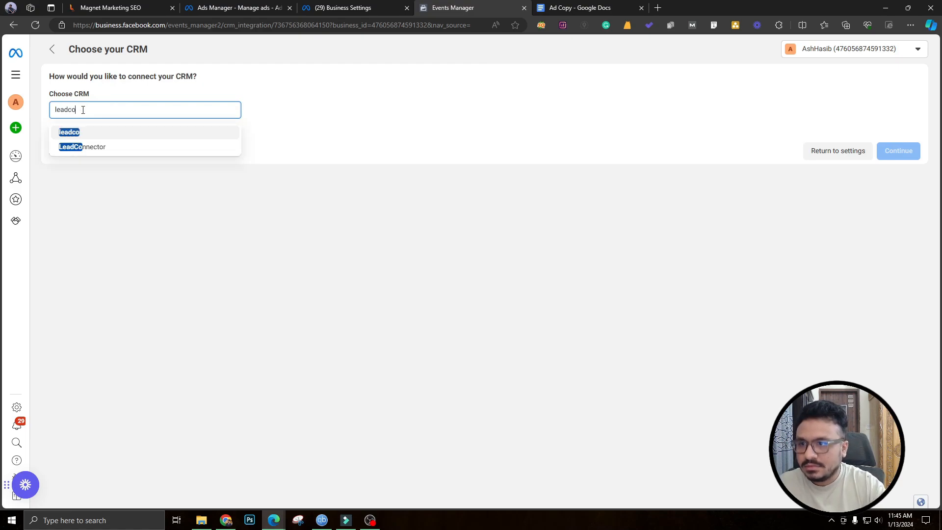
click(78, 146)
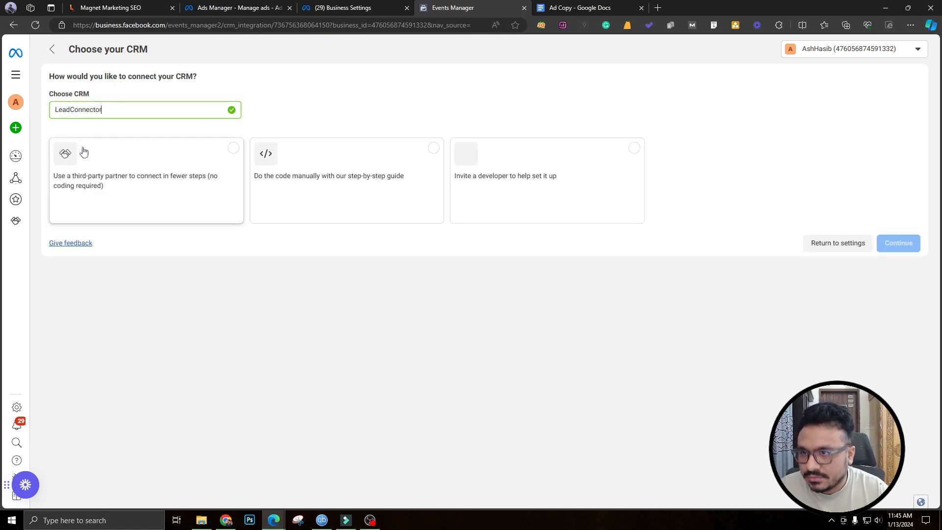
click(333, 175)
click(899, 245)
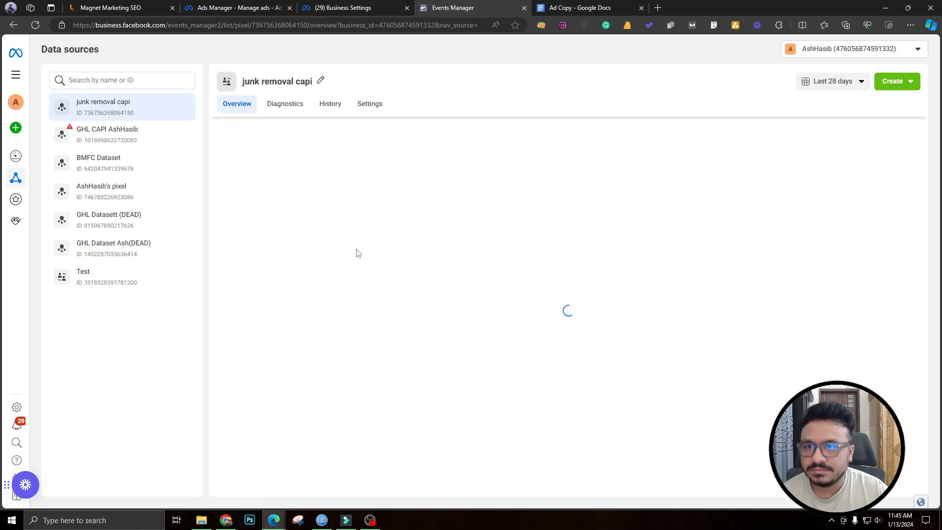
Check the Send a CRM event instruction guide, and return to the dataset settings to find the direct integration access token option
click(379, 108)
scroll(426, 235, down, 5)
scroll(315, 278, up, 2)
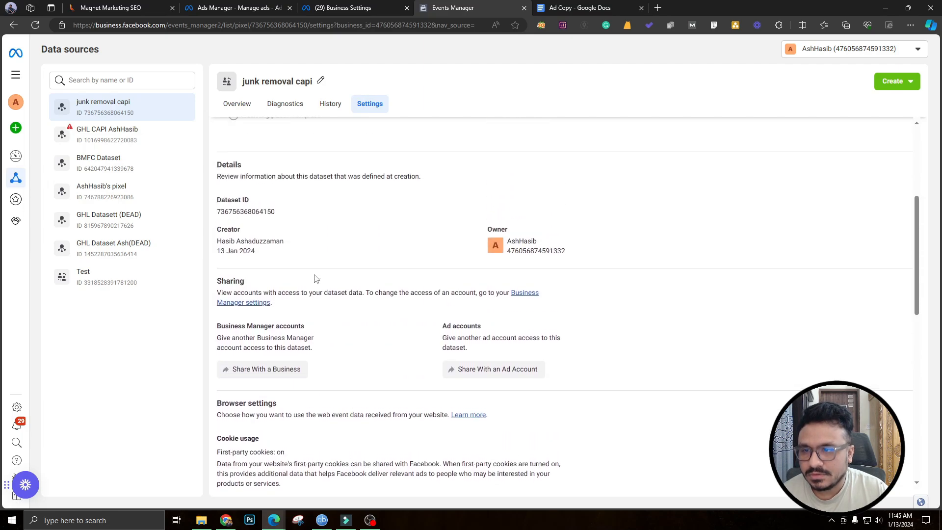
scroll(315, 278, up, 4)
click(389, 256)
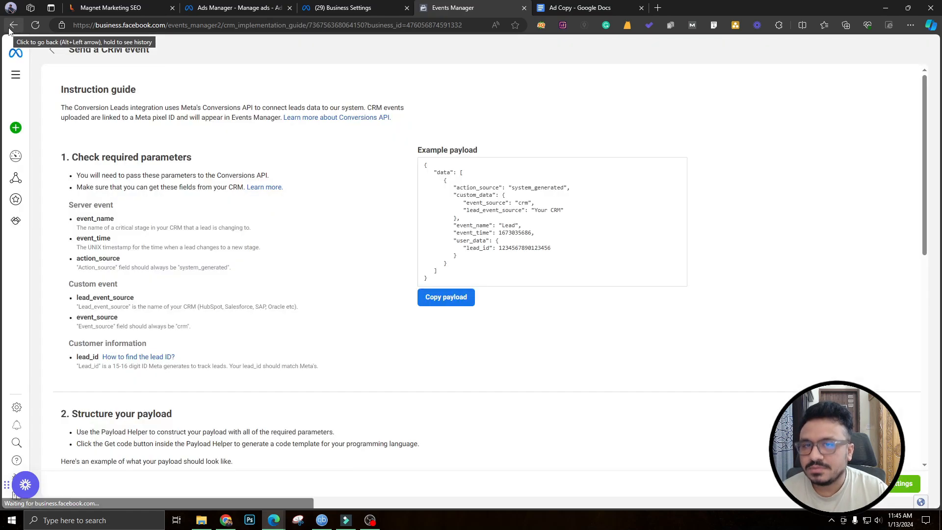
click(884, 484)
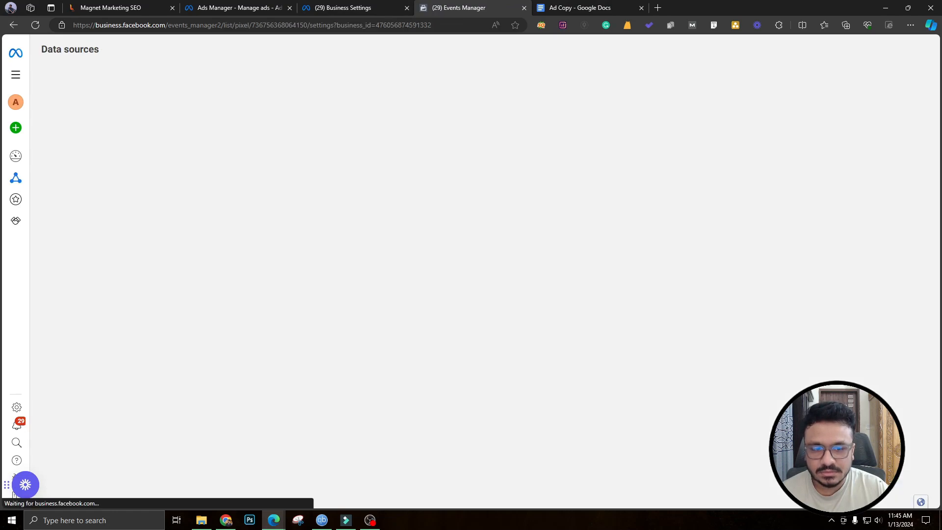
scroll(325, 232, down, 1)
scroll(325, 232, down, 9)
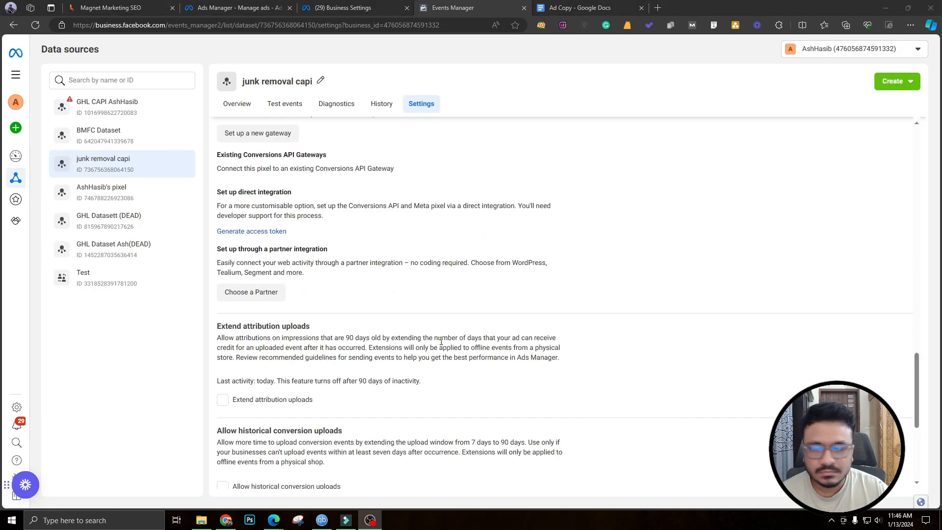
Generate a Conversions API access token for the direct integration of the junk removal capi dataset and copy it
scroll(435, 334, up, 18)
scroll(436, 335, down, 8)
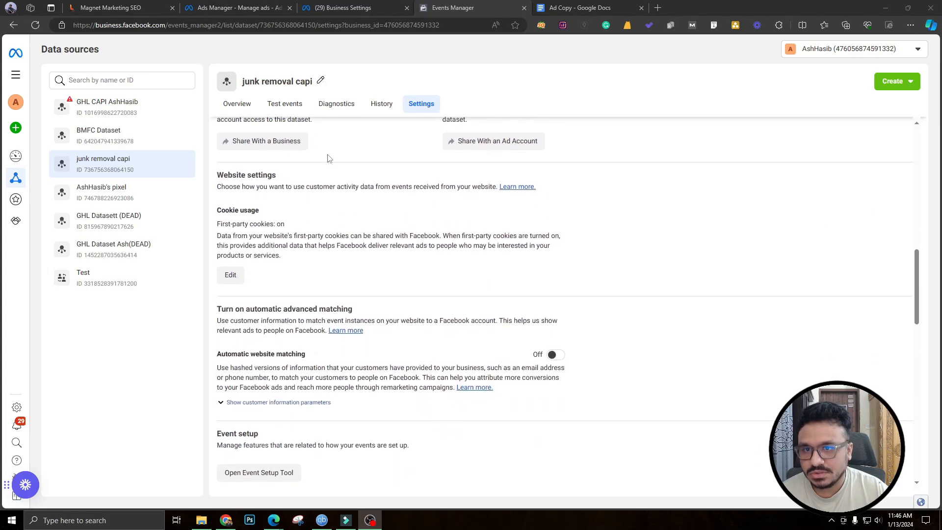
scroll(591, 337, down, 2)
scroll(591, 337, down, 8)
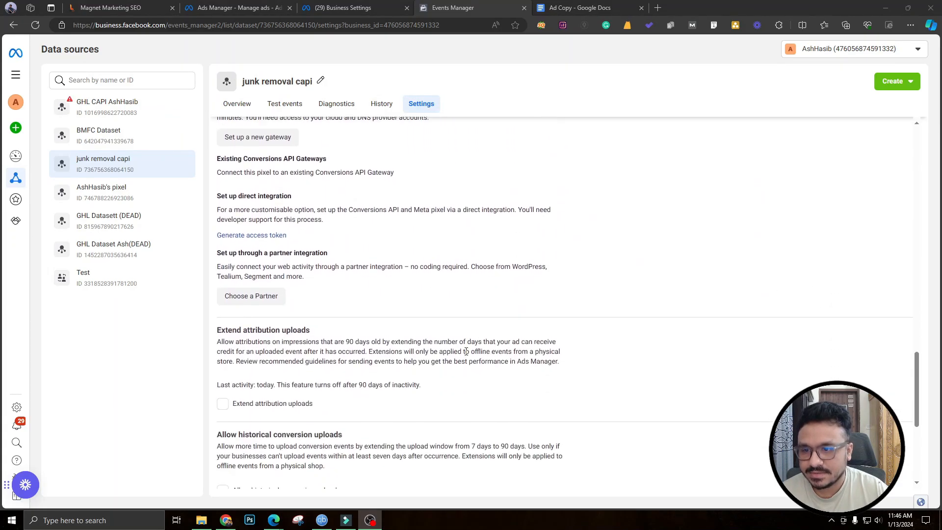
click(242, 235)
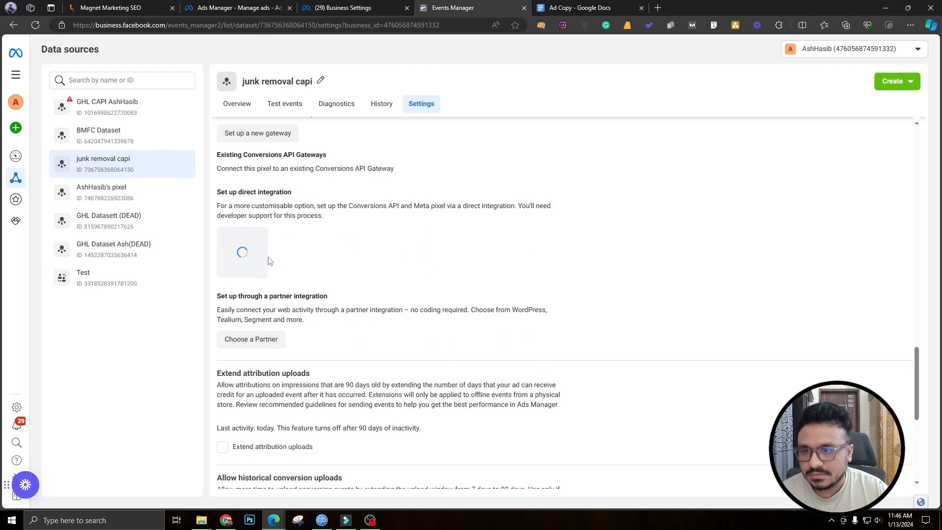
click(331, 288)
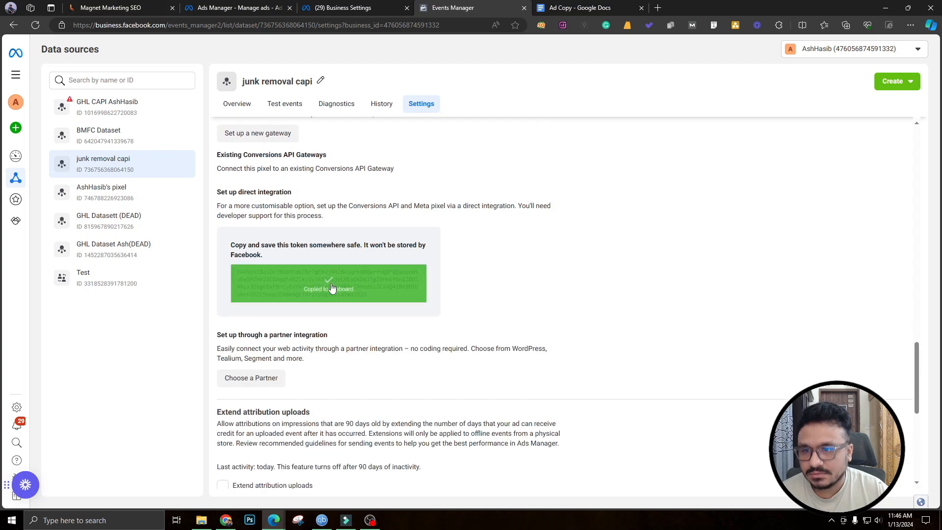
Switch to LeadFount and replace the access token in the workflow's FB Conversion API action with the copied token, saving the action
key(ctrl+1)
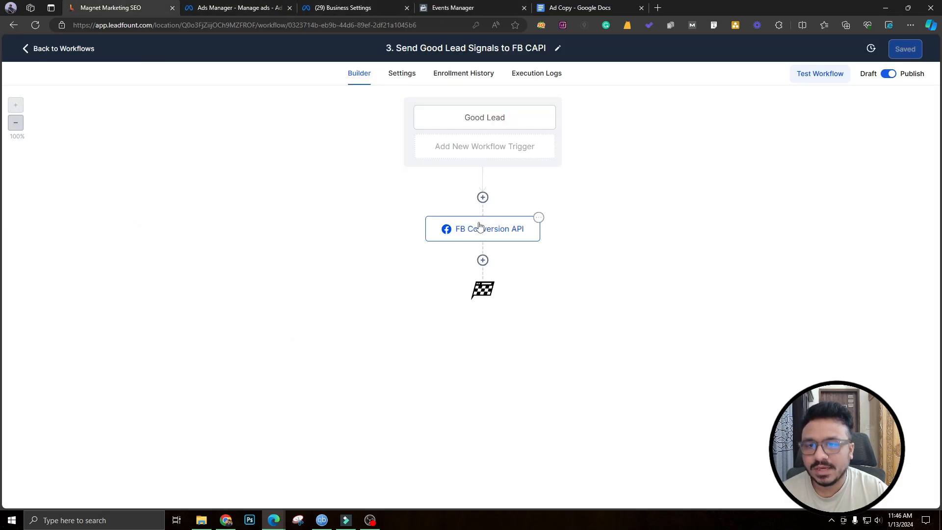
click(480, 228)
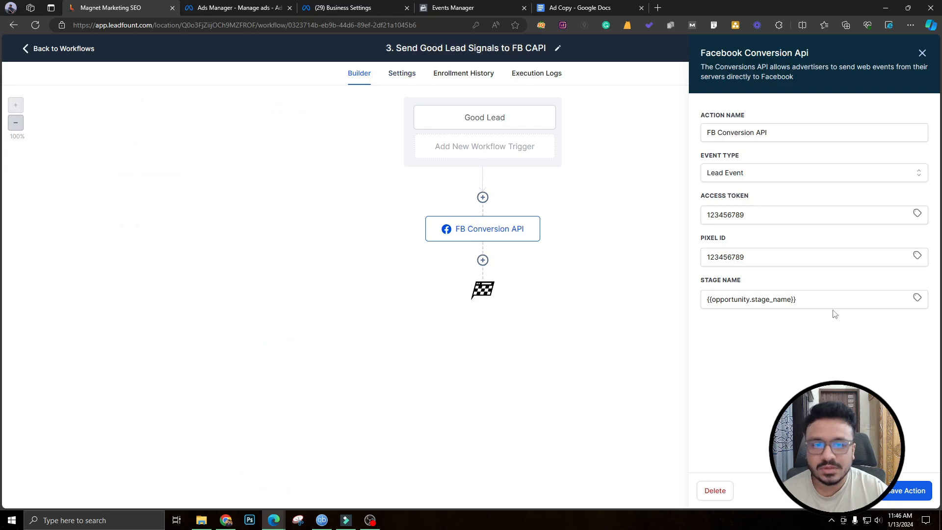
drag(763, 214, 686, 216)
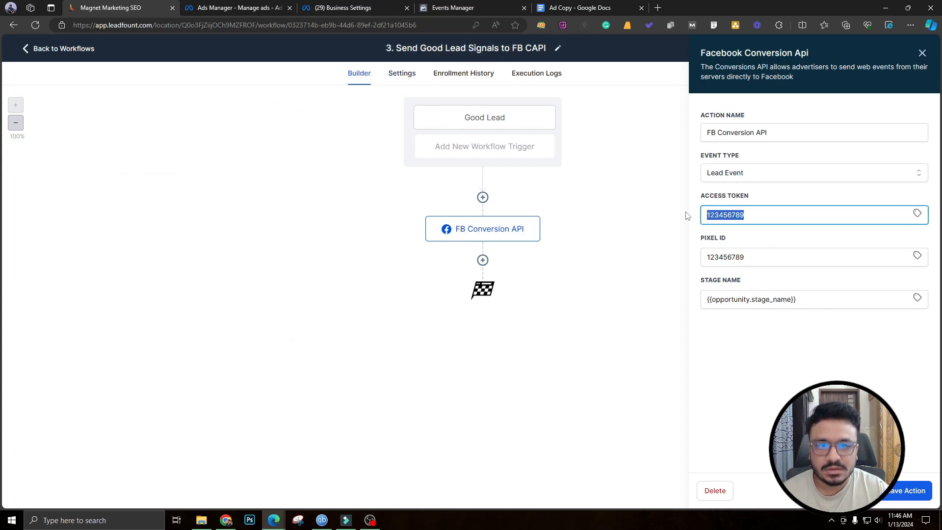
key(ctrl+v)
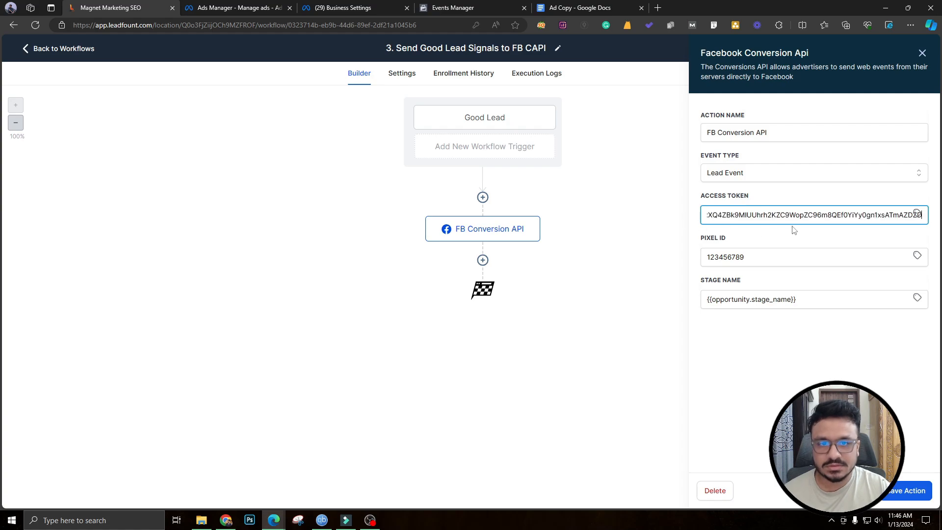
click(908, 490)
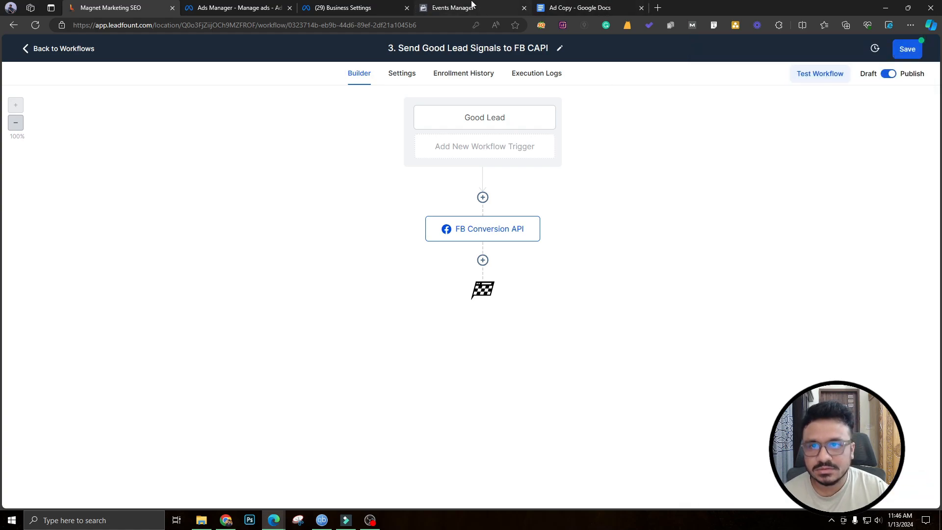
Copy the dataset ID from Events Manager into the FB Conversion API action's Pixel ID in LeadFount, and save the action and workflow
click(446, 7)
scroll(291, 351, up, 10)
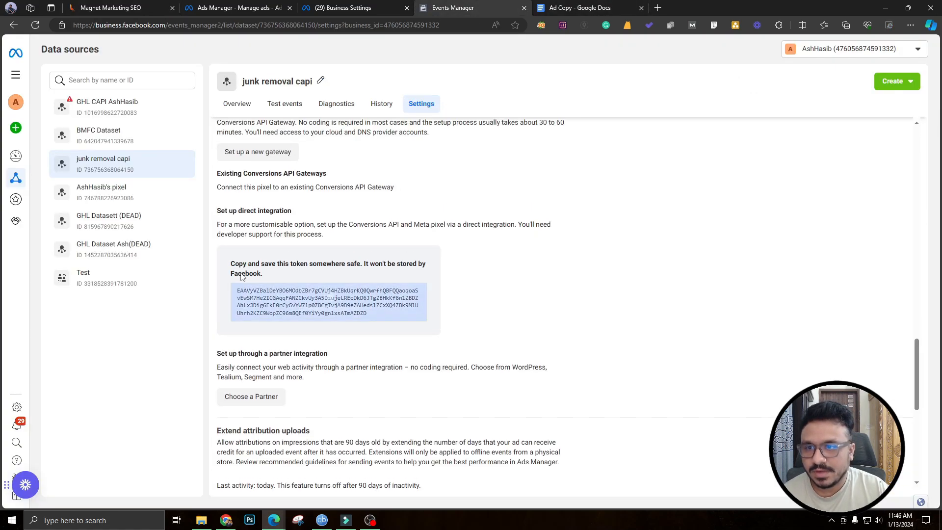
scroll(291, 350, up, 6)
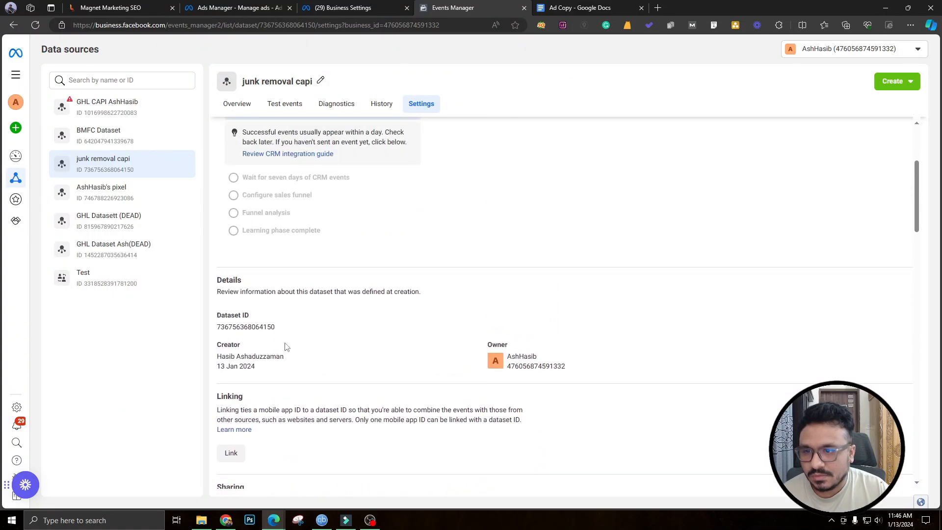
click(253, 329)
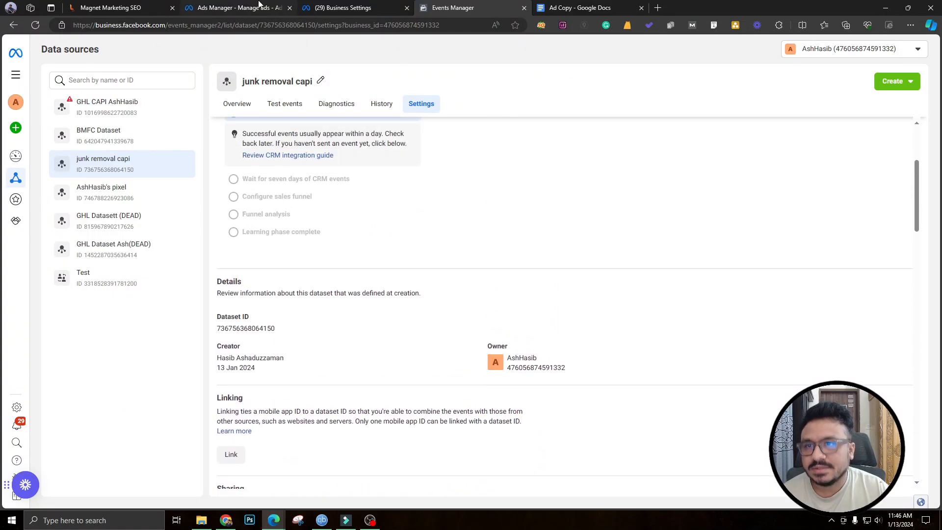
click(149, 7)
click(504, 241)
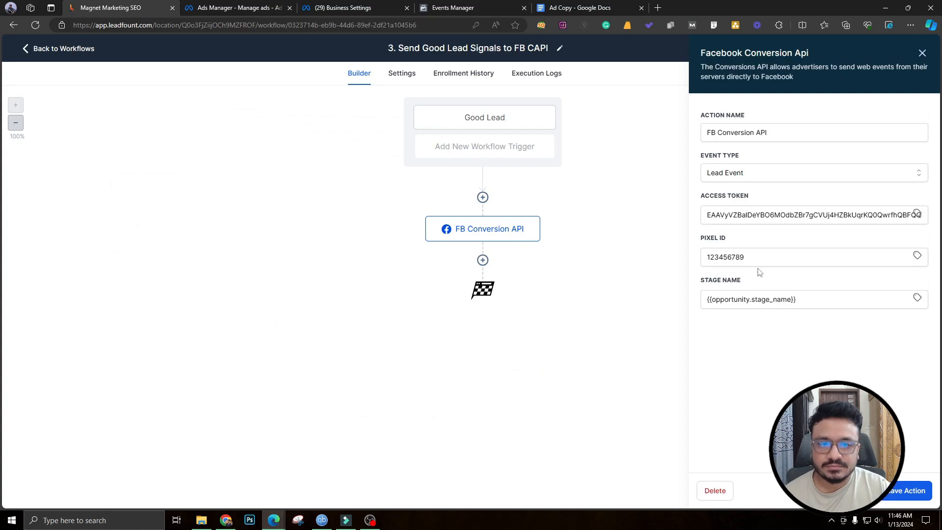
drag(756, 258, 685, 262)
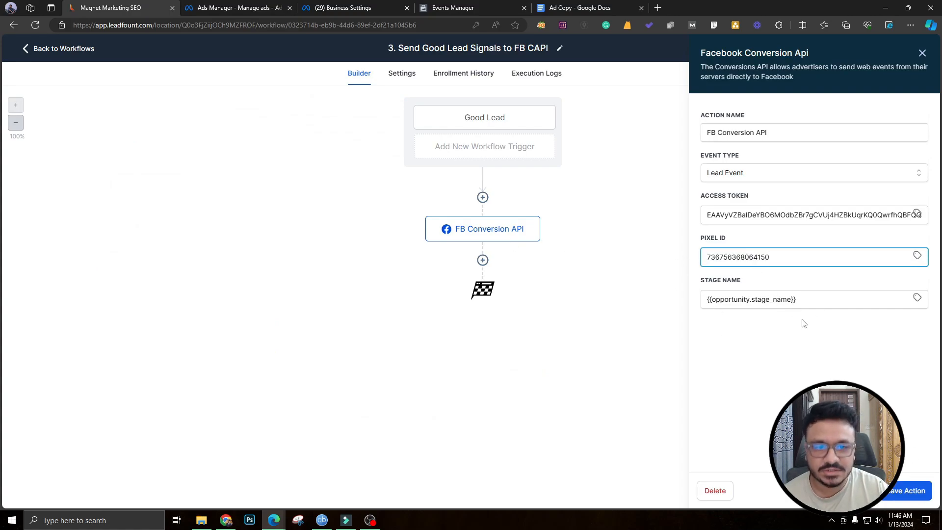
click(898, 487)
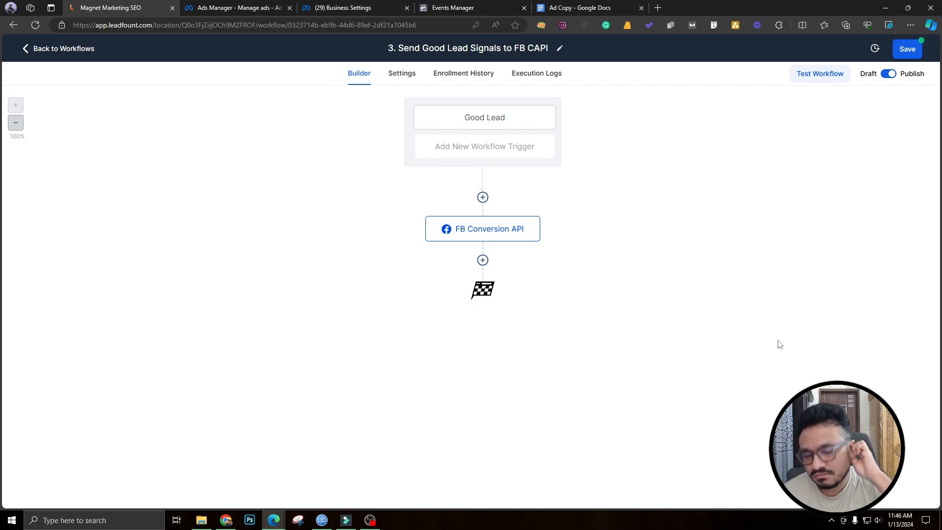
click(907, 50)
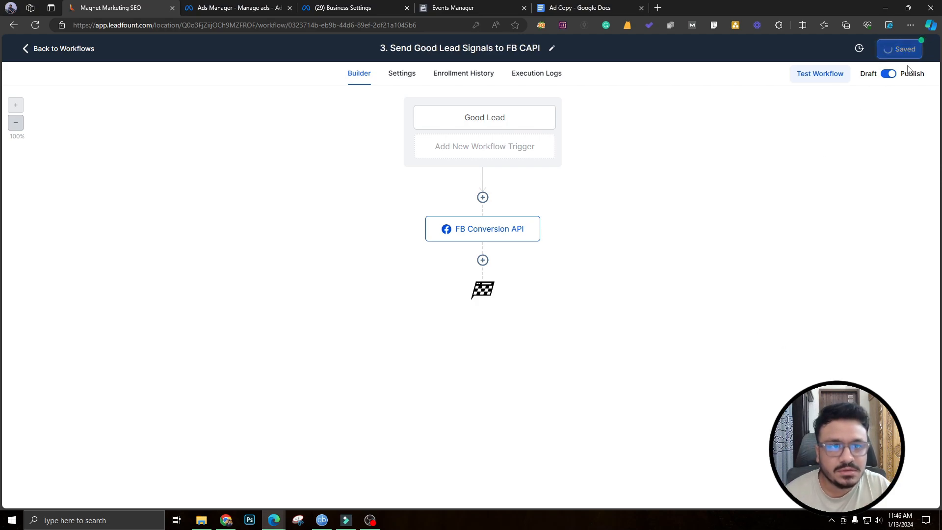
Check the datasets in Business Settings, and review the conversion, performance goal and budget settings of AD Set | Broad in Ads Manager
click(358, 7)
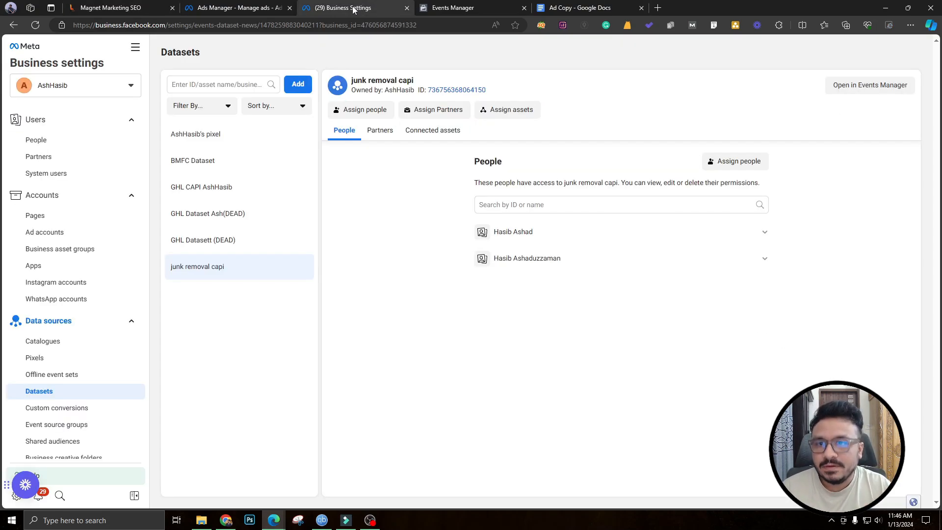
click(237, 9)
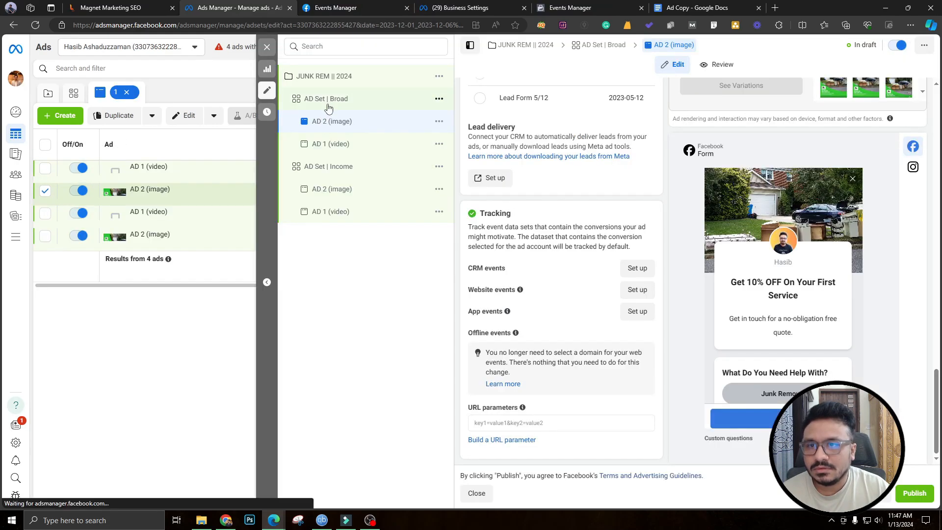
click(325, 100)
scroll(475, 330, down, 10)
scroll(476, 330, down, 11)
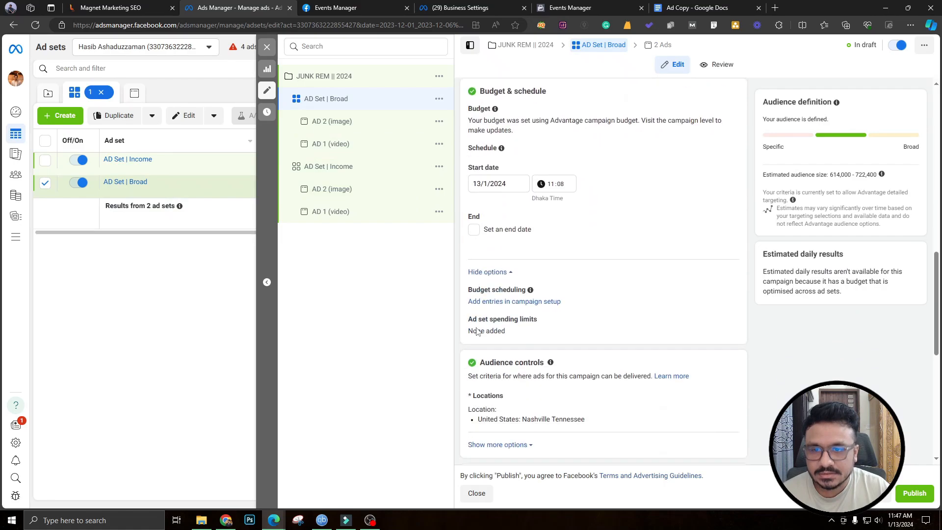
scroll(476, 332, up, 6)
scroll(476, 332, up, 10)
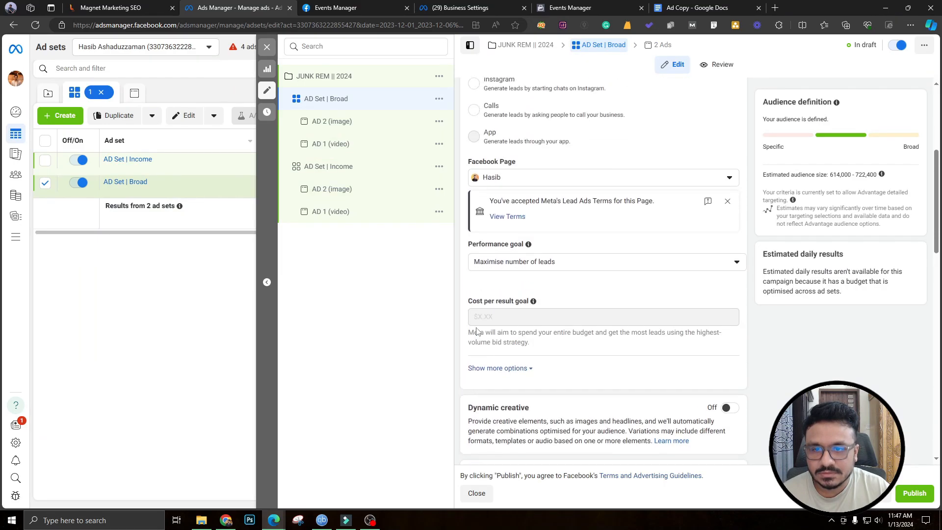
scroll(503, 204, down, 6)
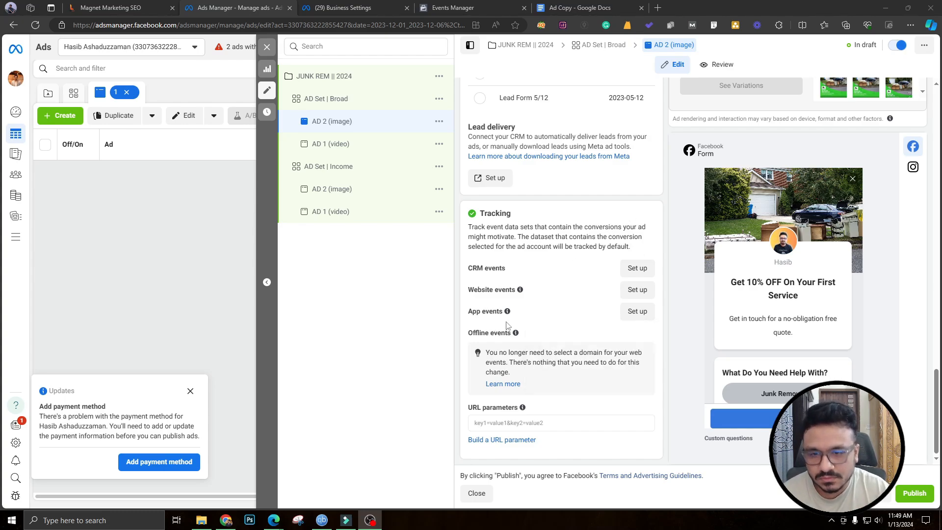
Look at the available fields in the URL parameter builder for AD 2 (image) and close it without adding parameters
click(494, 425)
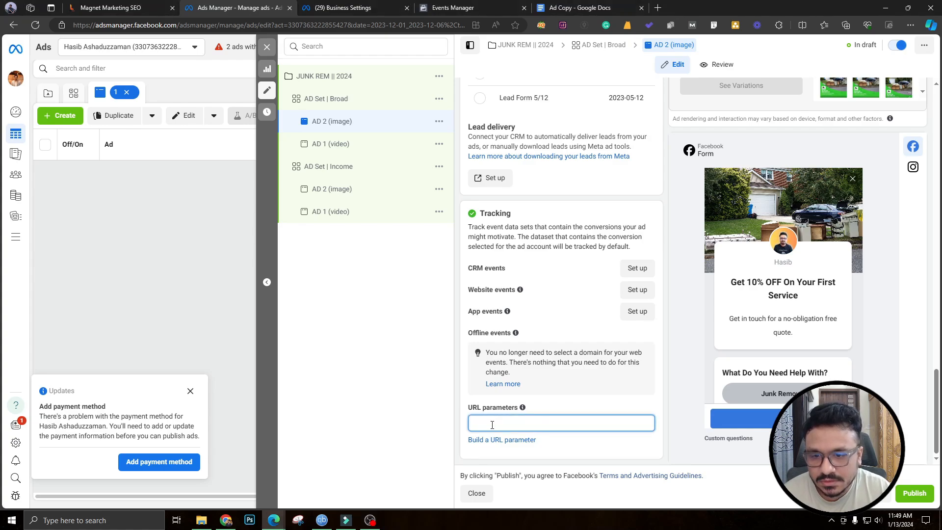
click(496, 440)
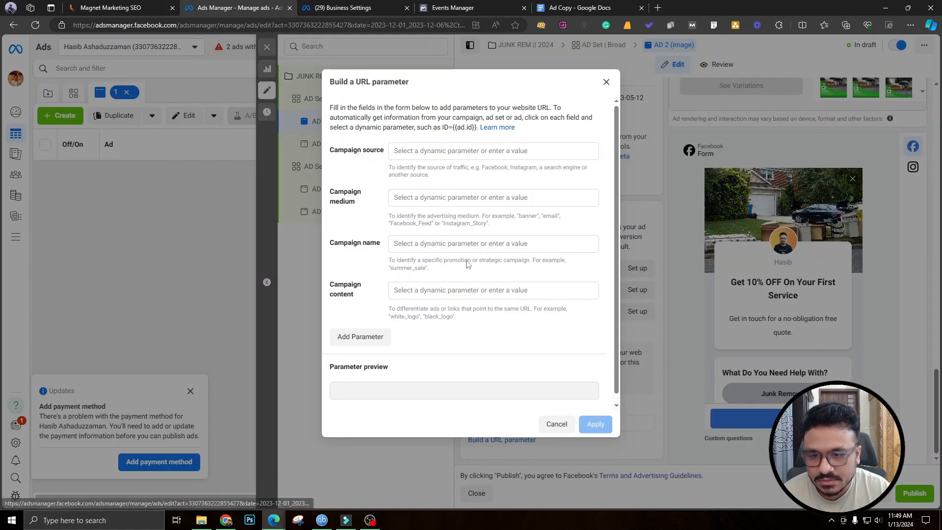
click(412, 149)
click(363, 274)
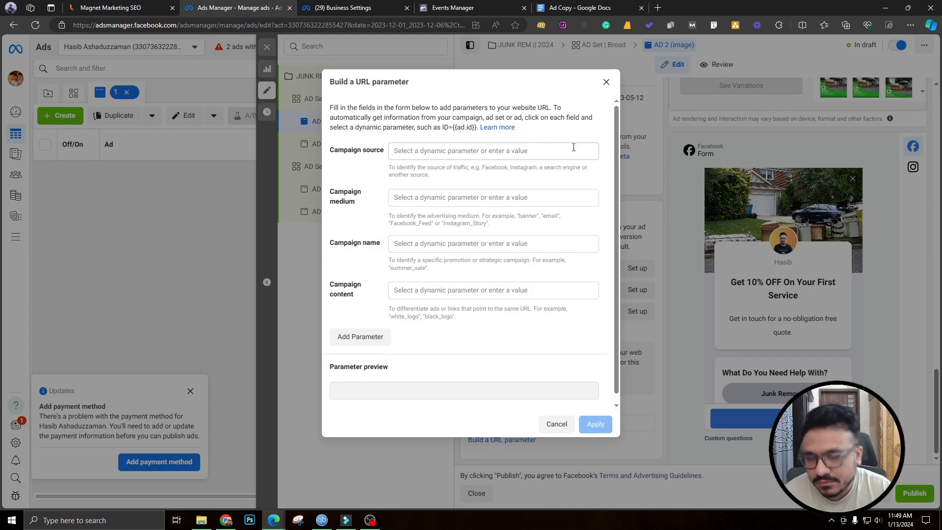
click(607, 82)
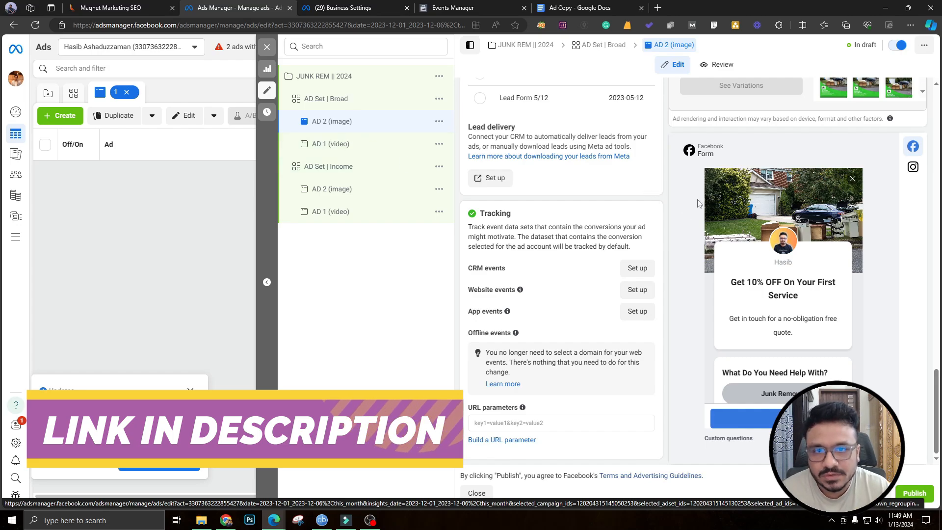
Dismiss the payment method notice, review the AD 2 (image) setup, and expand the full primary text in the Facebook feed preview
scroll(745, 226, up, 15)
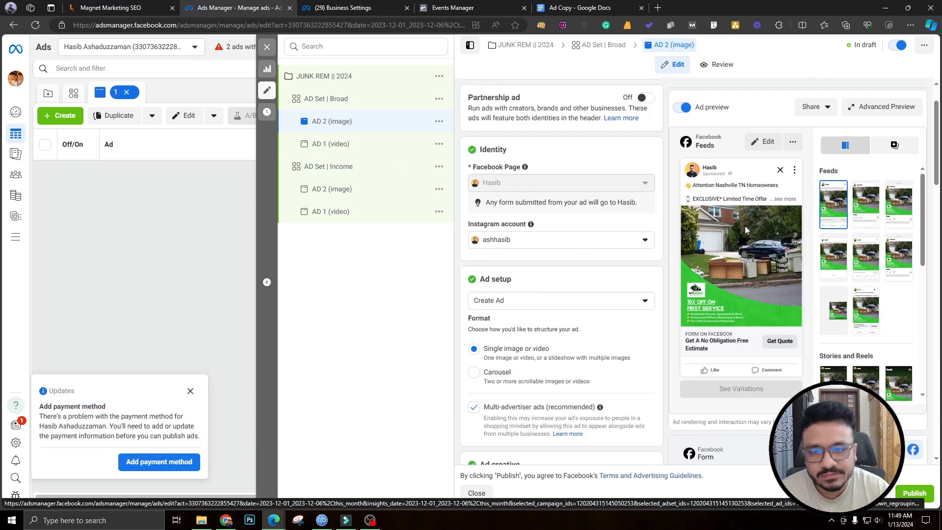
scroll(745, 226, up, 1)
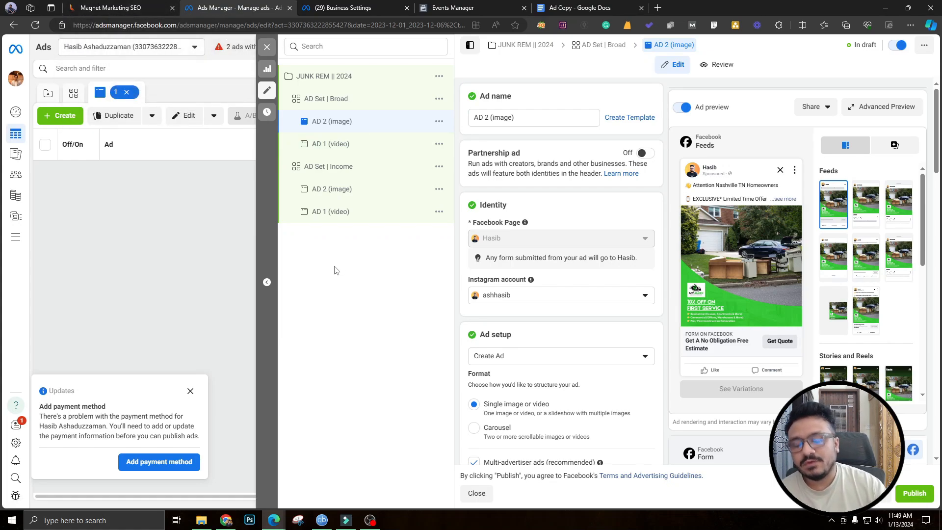
click(190, 390)
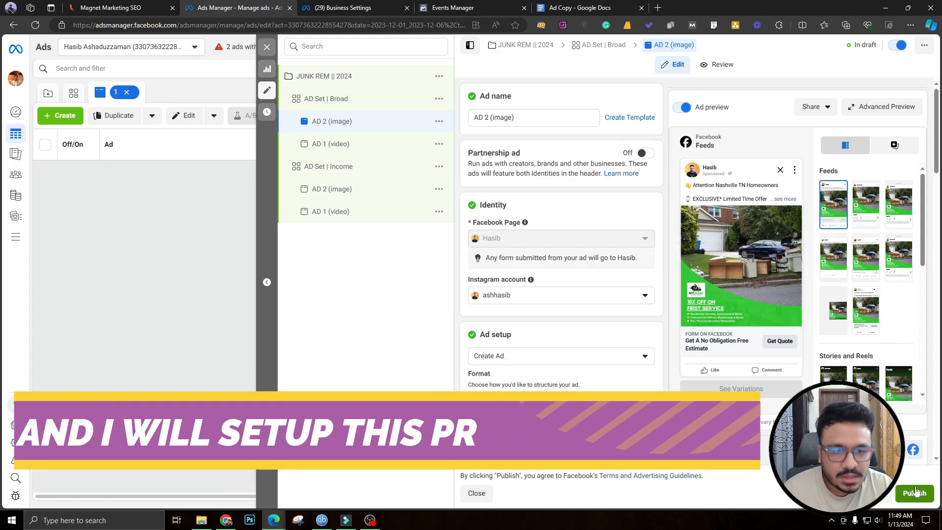
scroll(603, 339, down, 15)
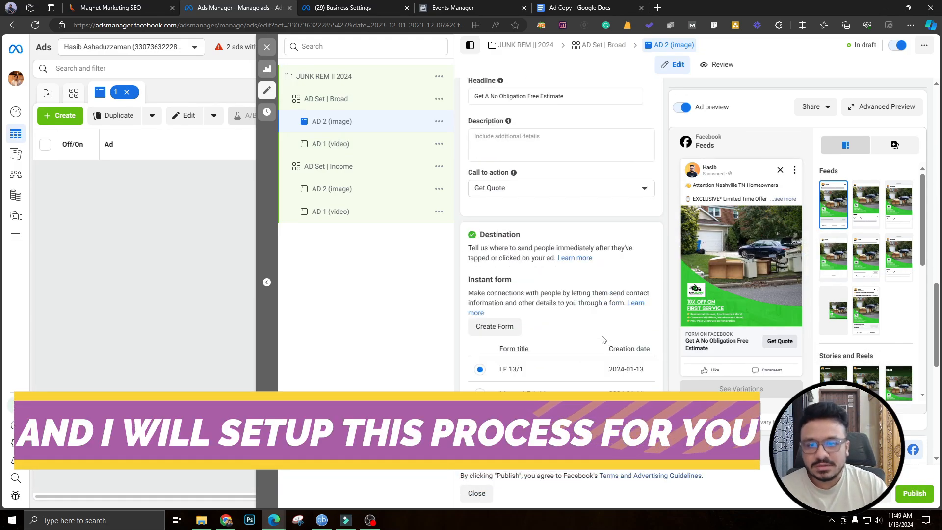
scroll(603, 339, up, 10)
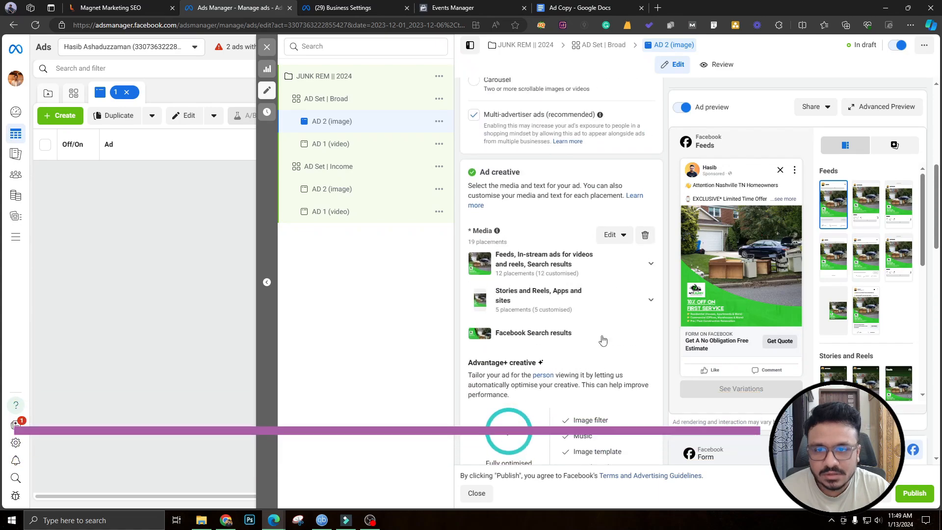
scroll(603, 339, up, 7)
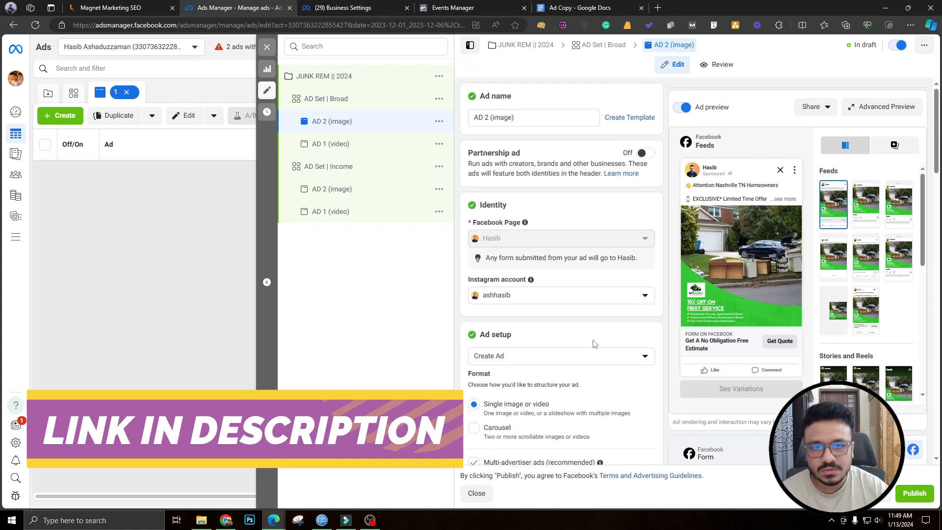
click(784, 199)
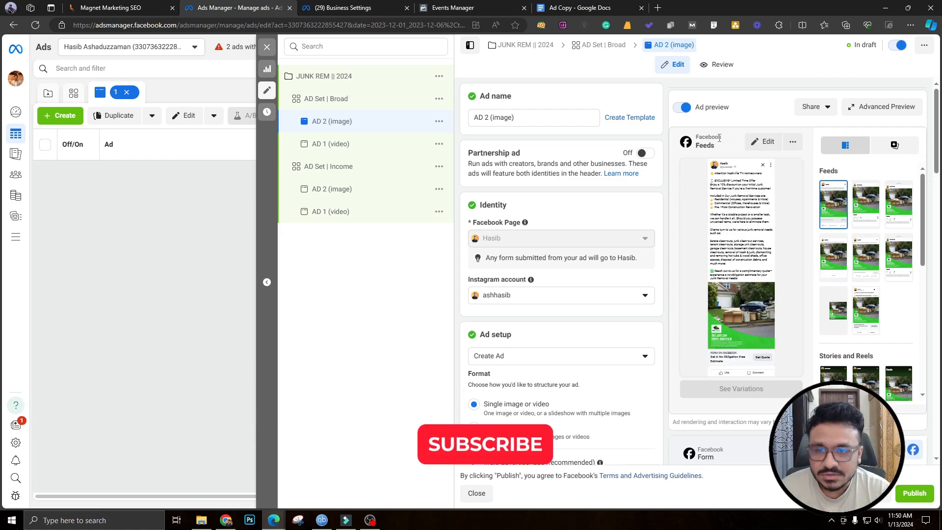